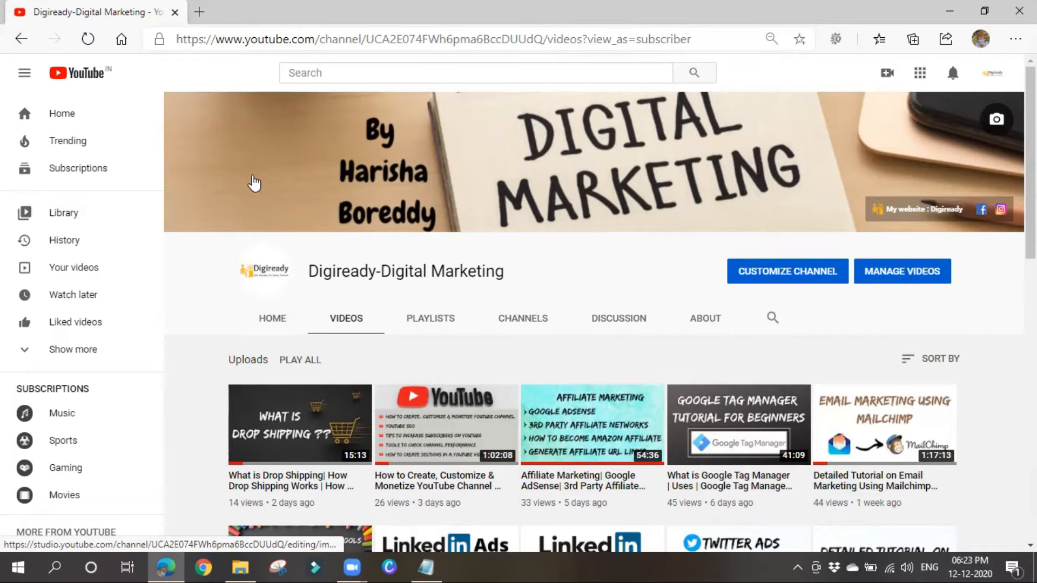
In a new Edge tab, search Bing for quora and go to the Quora login page.
left_click(200, 12)
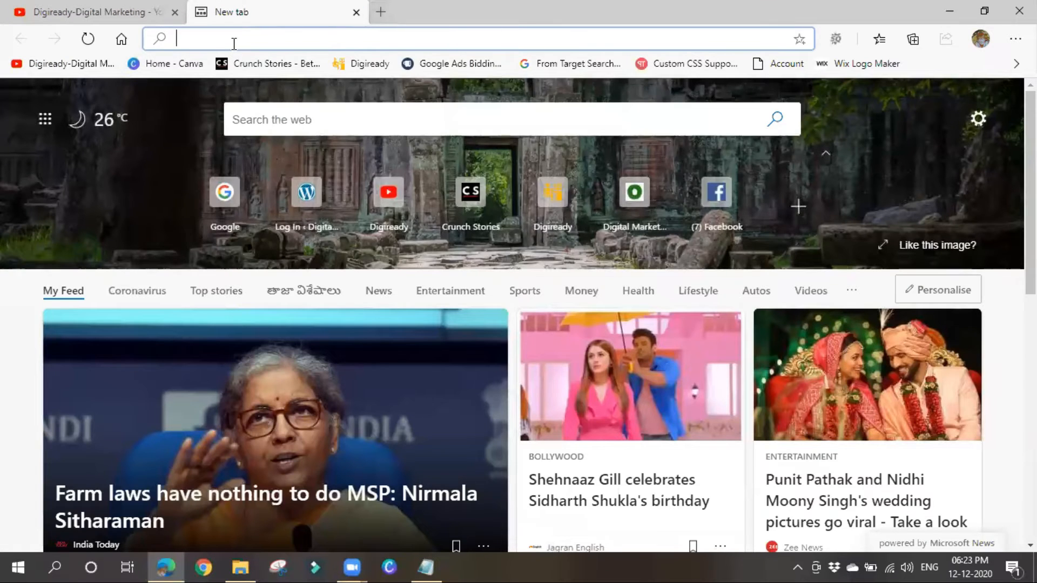
type("qup")
key("BackSpace")
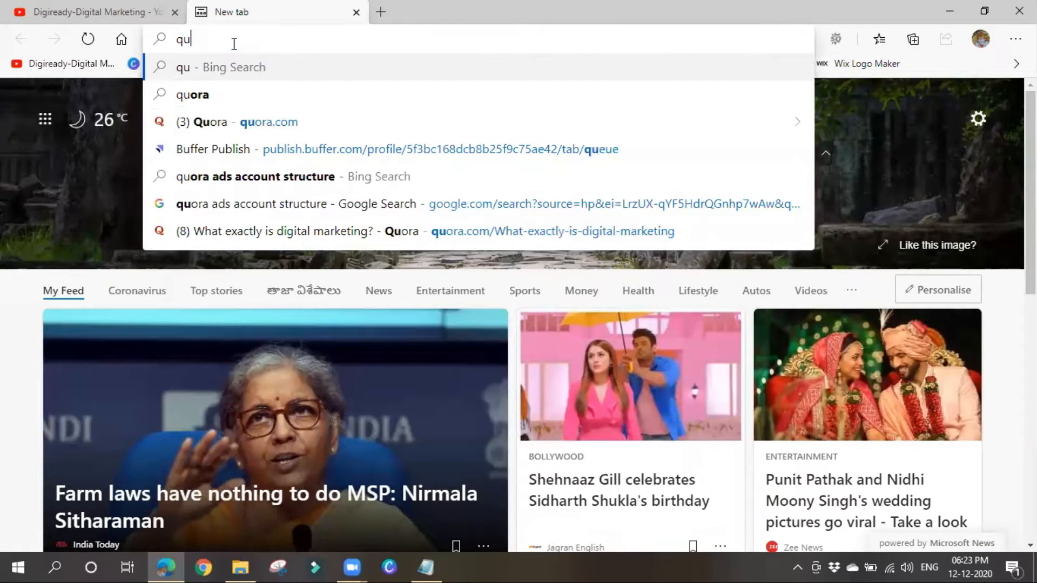
type("ora")
key("Return")
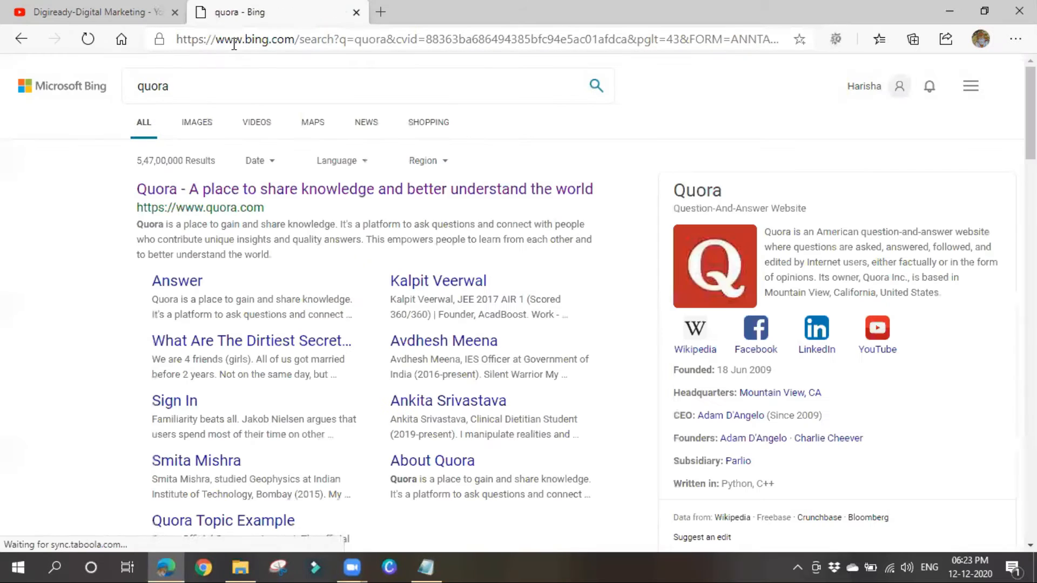
left_click(211, 192)
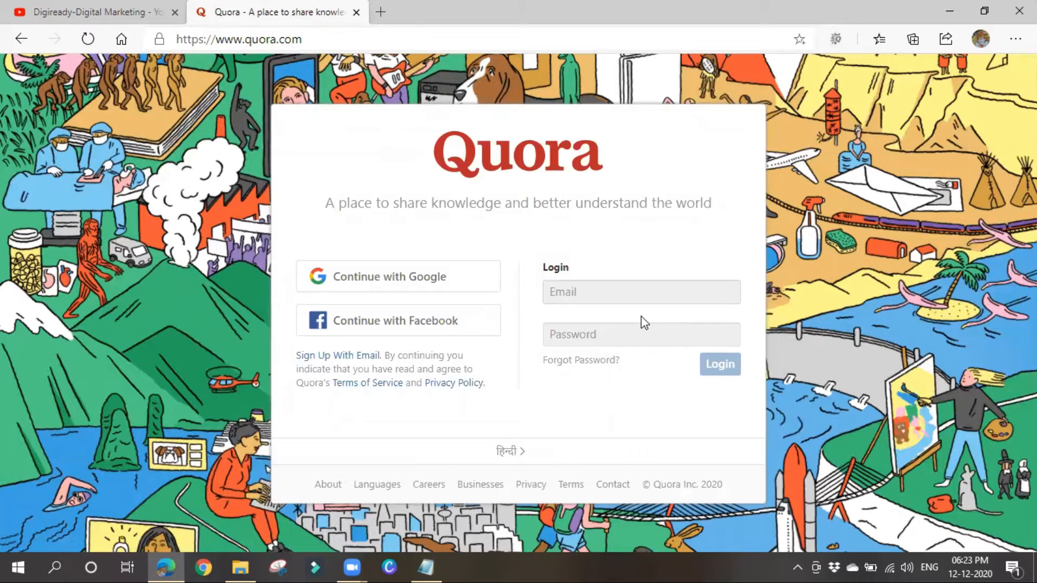
Sign in to Quora with Google and follow Technology, Movies, Health and Visiting and Travel.
left_click(454, 278)
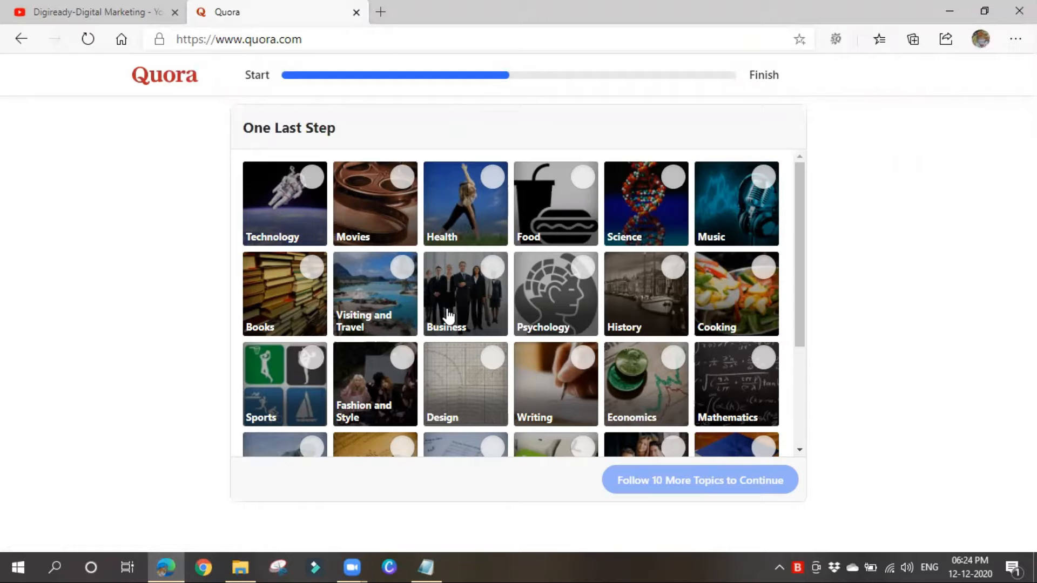
left_click(295, 212)
left_click(388, 222)
left_click(456, 216)
left_click(386, 297)
Follow Marketing, The Internet, Computer Science, Infectious Diseases, Tourism and Sleep, then finish topic selection.
scroll(445, 321, "down", 4)
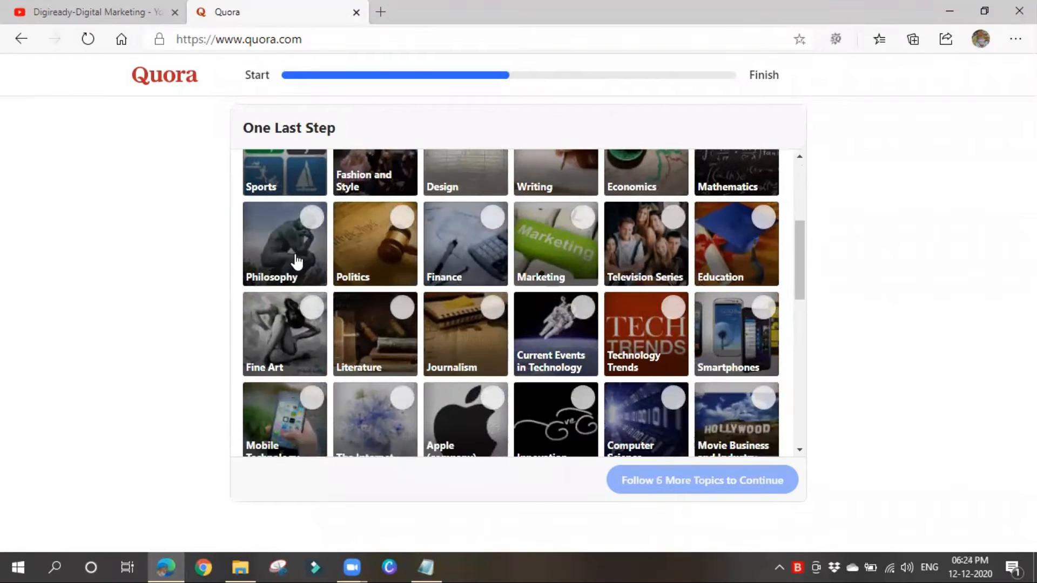
left_click(532, 261)
scroll(486, 281, "down", 2)
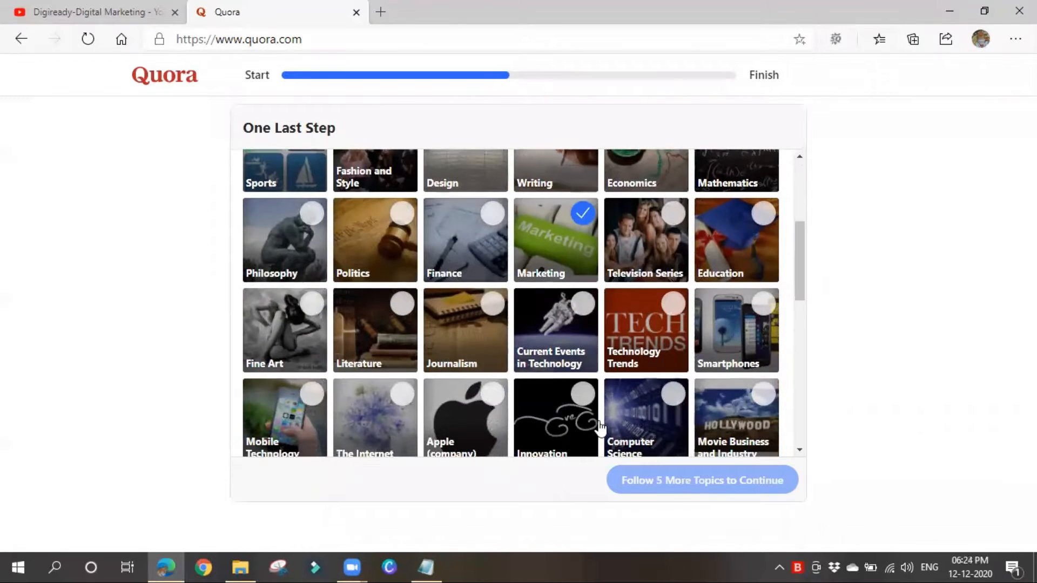
left_click(399, 336)
left_click(635, 339)
scroll(627, 426, "down", 3)
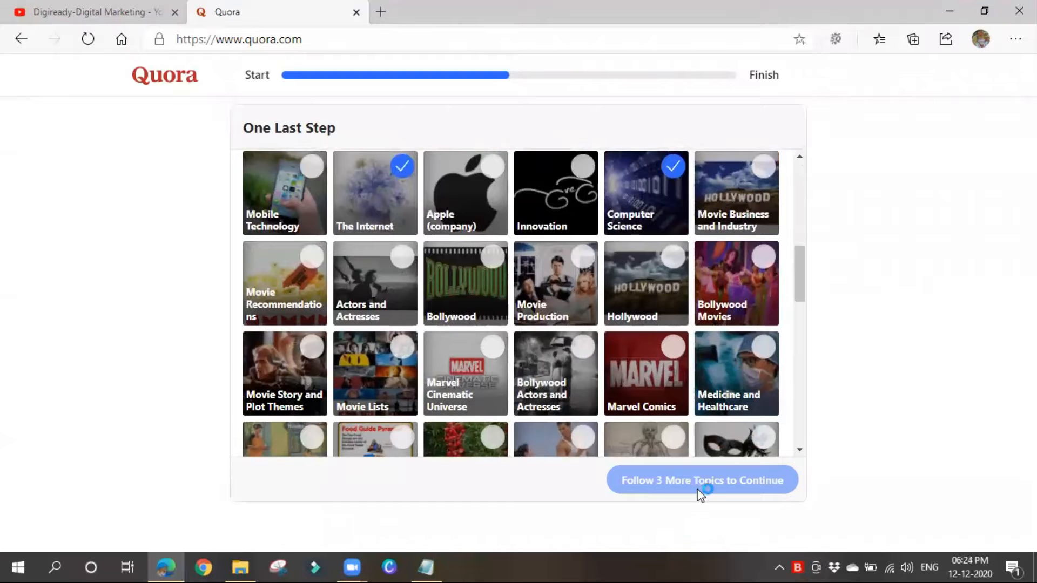
scroll(528, 359, "down", 6)
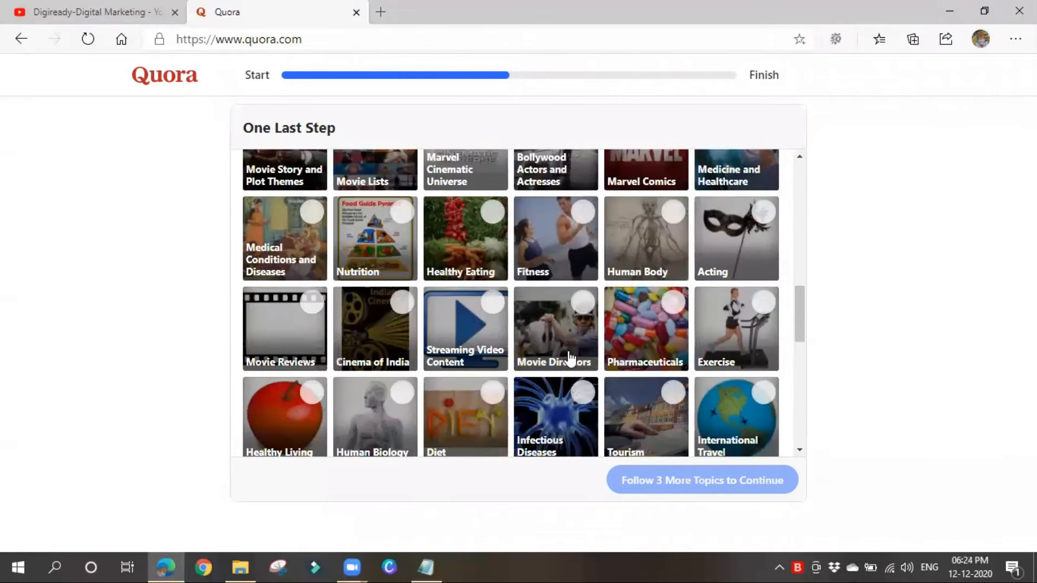
scroll(568, 359, "down", 2)
left_click(551, 298)
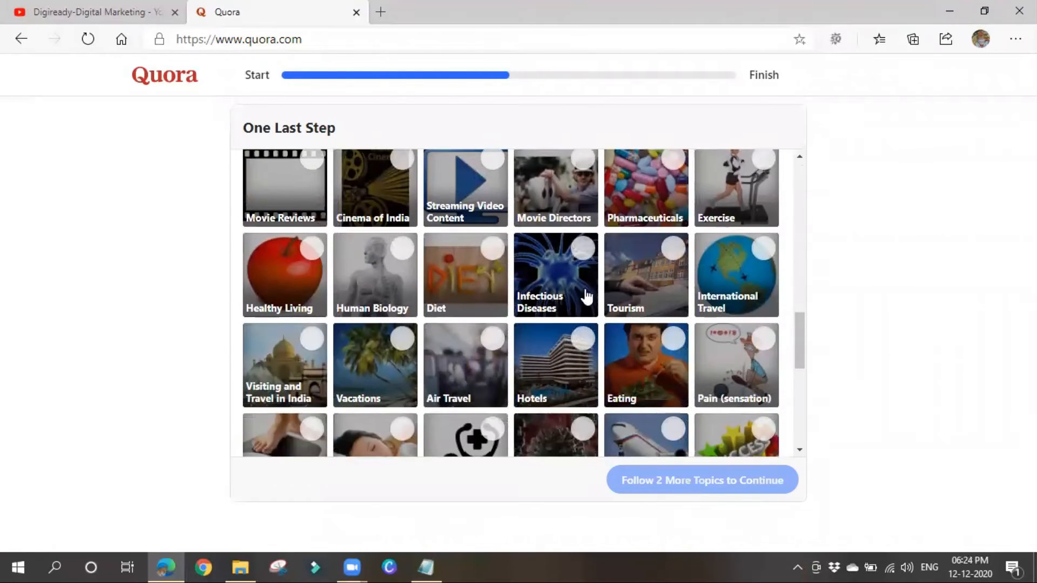
left_click(658, 287)
scroll(335, 351, "down", 3)
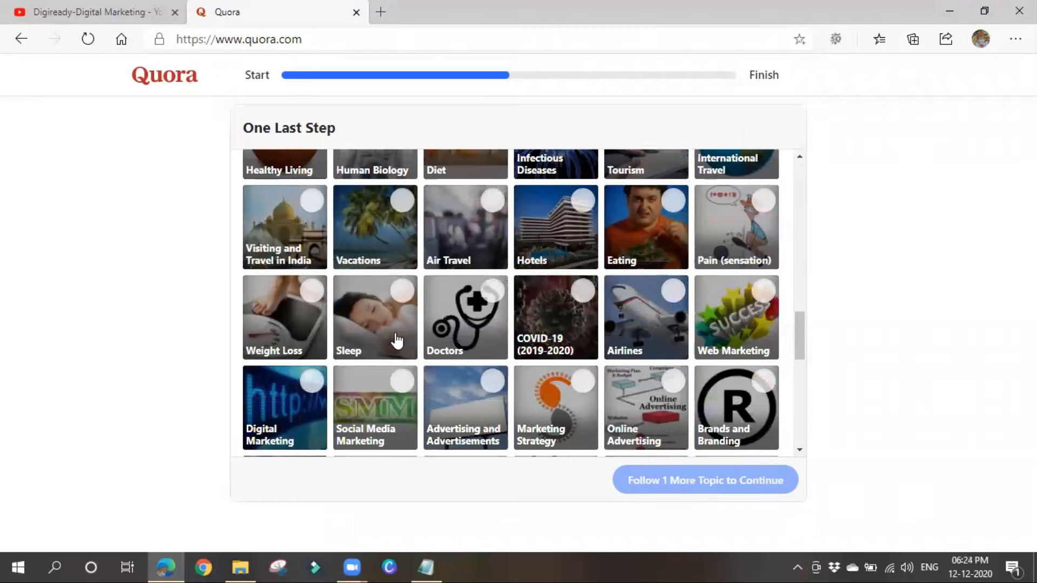
left_click(385, 339)
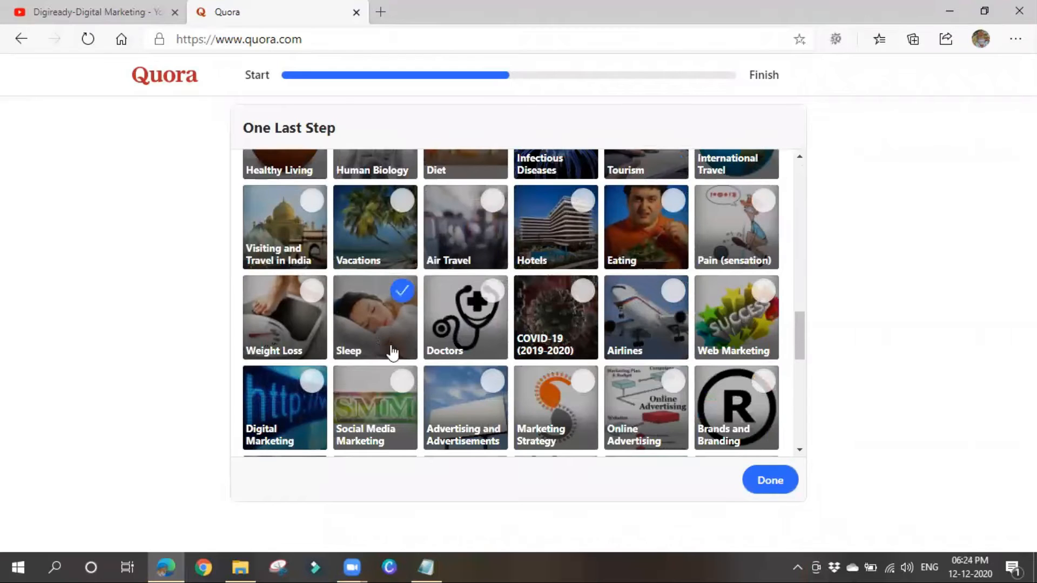
left_click(763, 482)
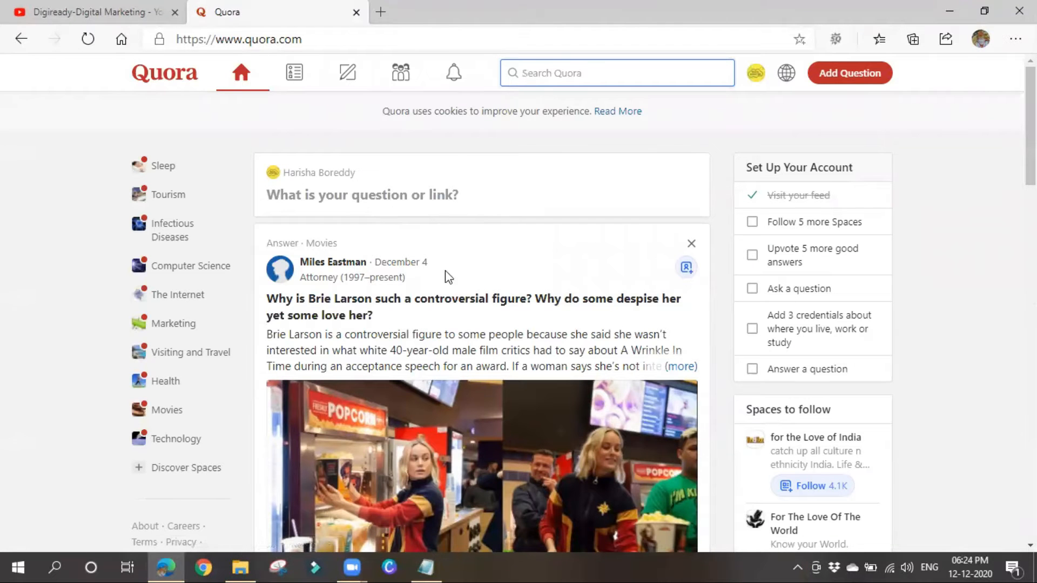
scroll(455, 413, "down", 3)
scroll(455, 413, "down", 5)
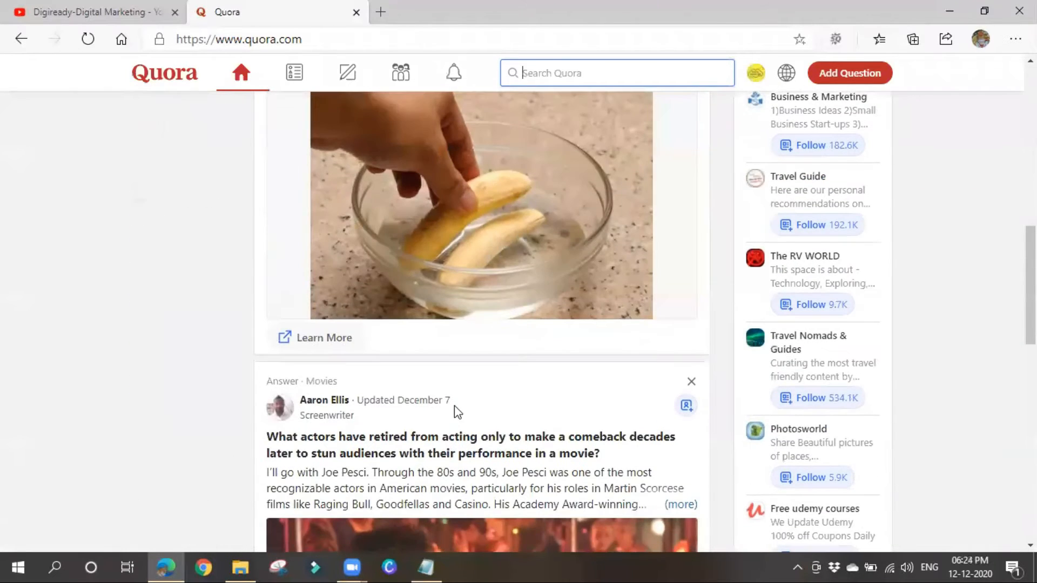
scroll(405, 488, "up", 8)
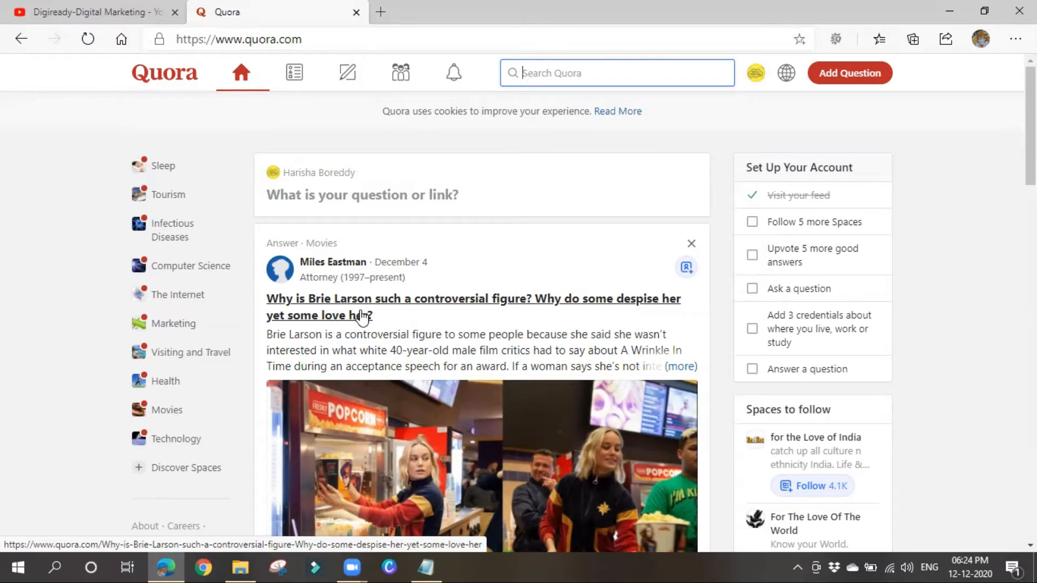
Search Quora for 'what is marketing', open the What is marketing? question in a new tab, and return to the feed.
left_click(565, 72)
type("what is ")
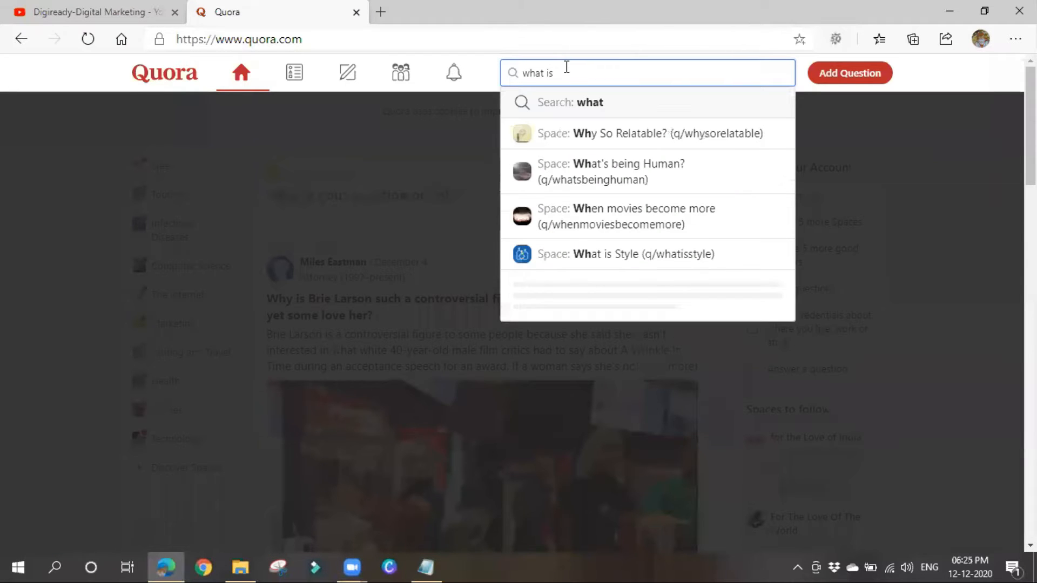
type("marketin")
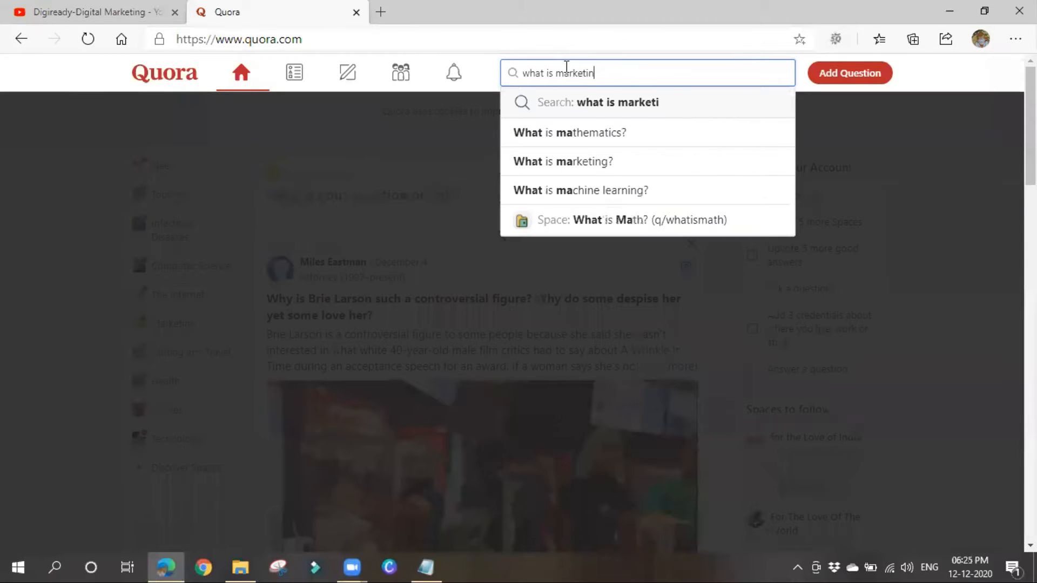
key("Return")
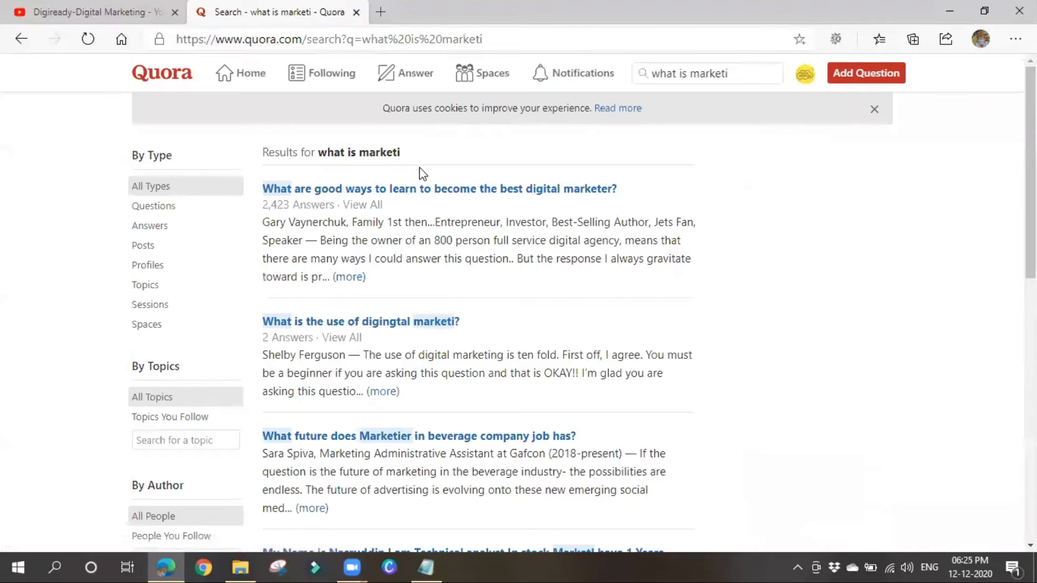
left_click(741, 67)
type("ng")
key("Return")
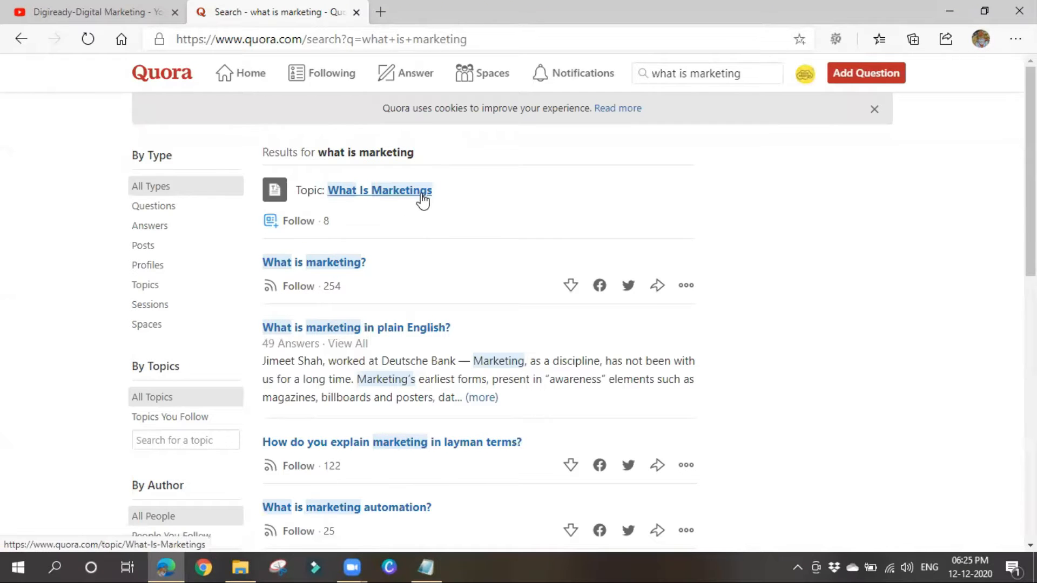
left_click(318, 263)
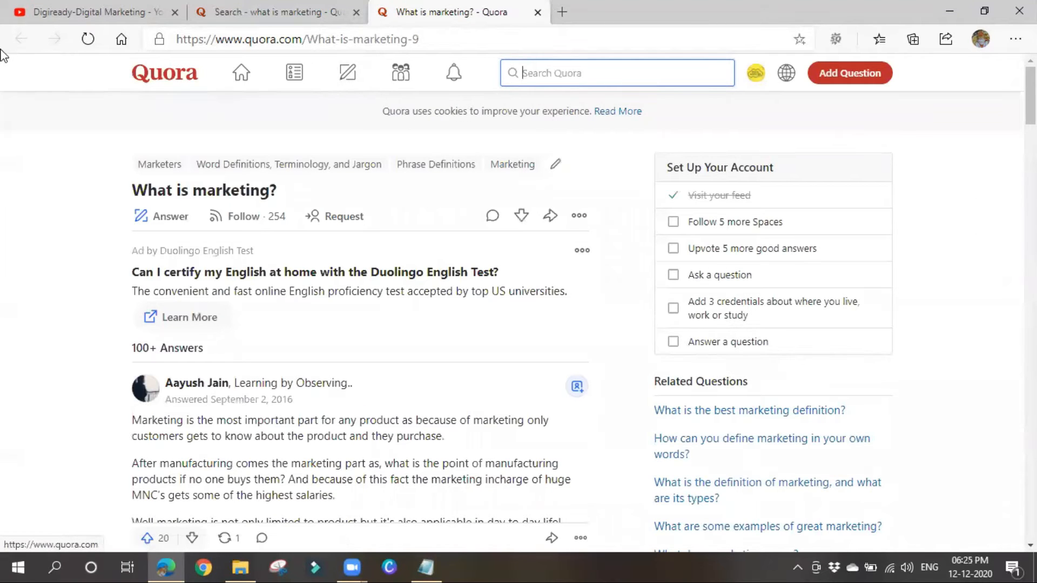
left_click(309, 13)
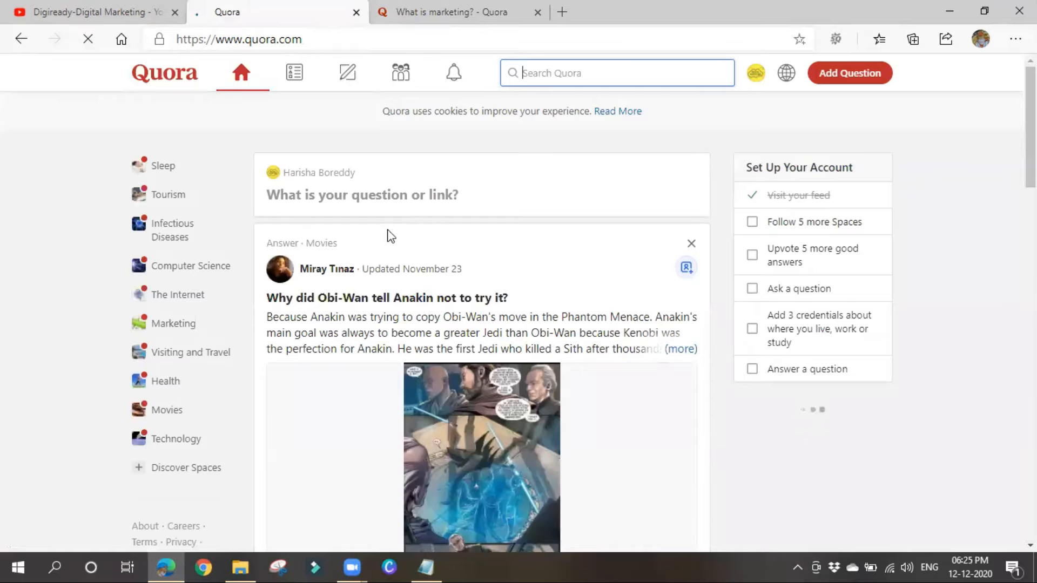
Browse the home feed, then open the profile avatar's account menu with the Create Ad option.
scroll(490, 482, "down", 5)
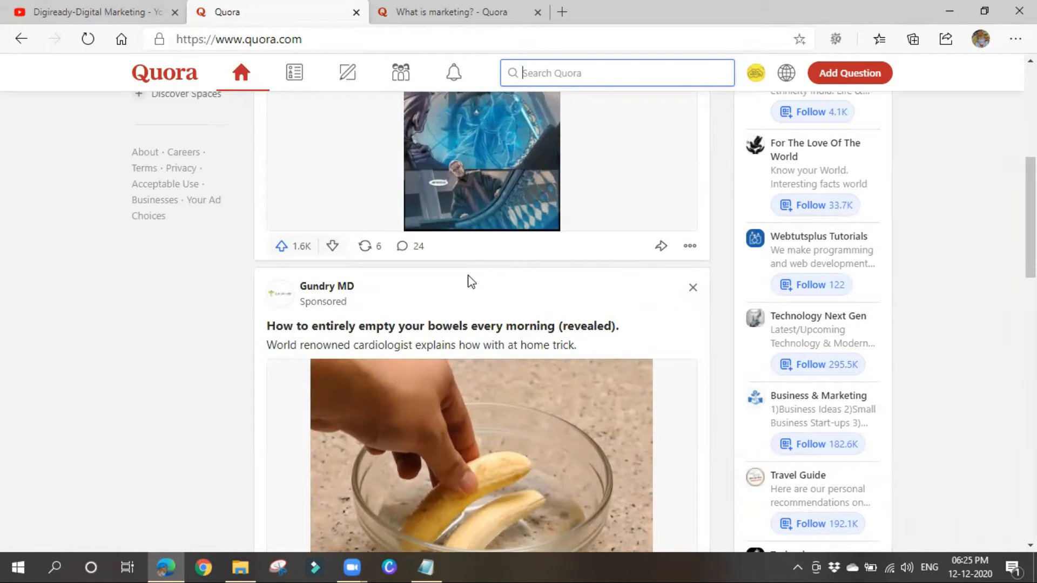
scroll(771, 439, "up", 6)
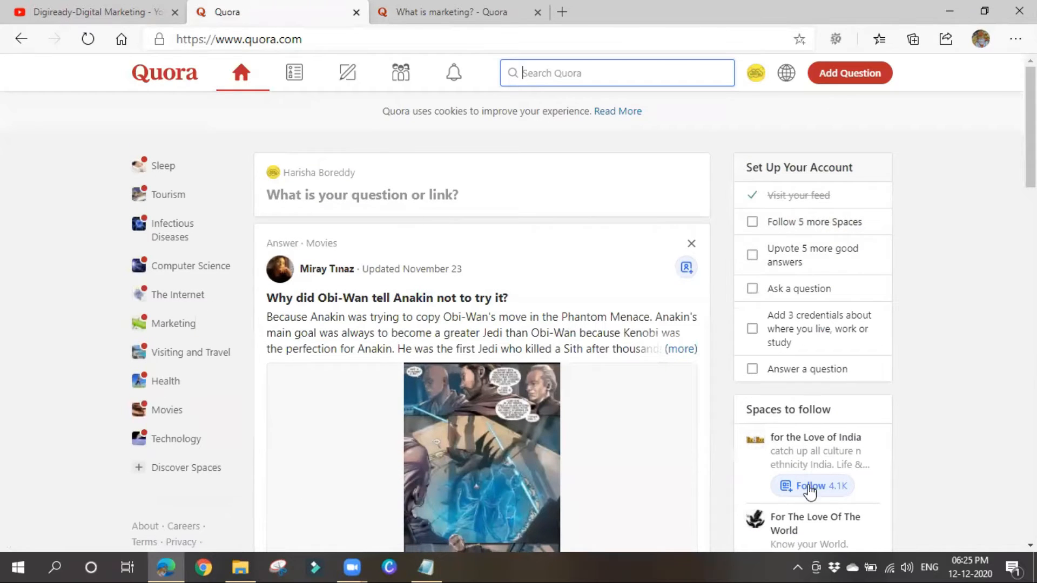
scroll(788, 479, "down", 4)
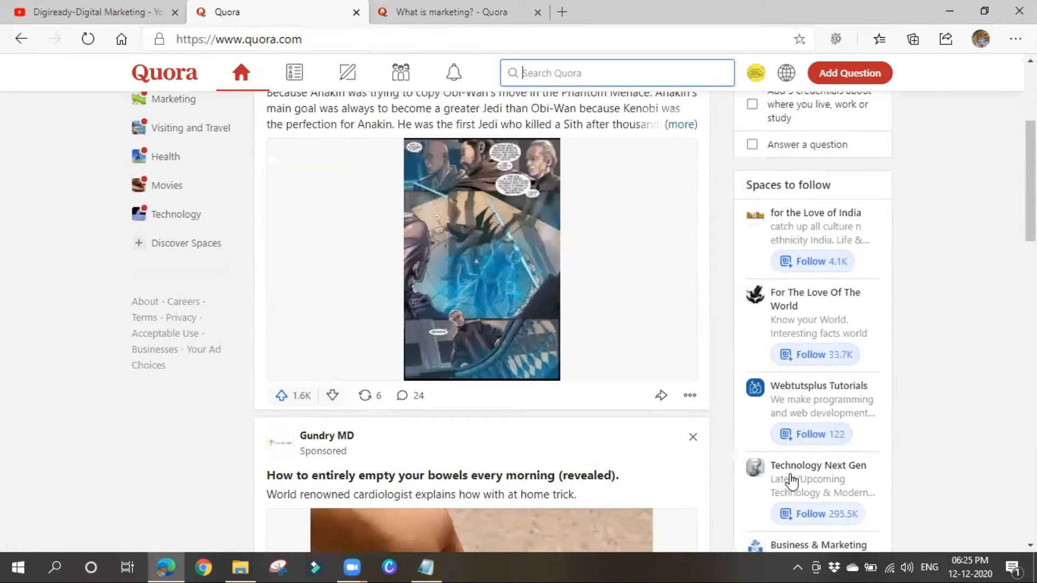
scroll(788, 480, "down", 11)
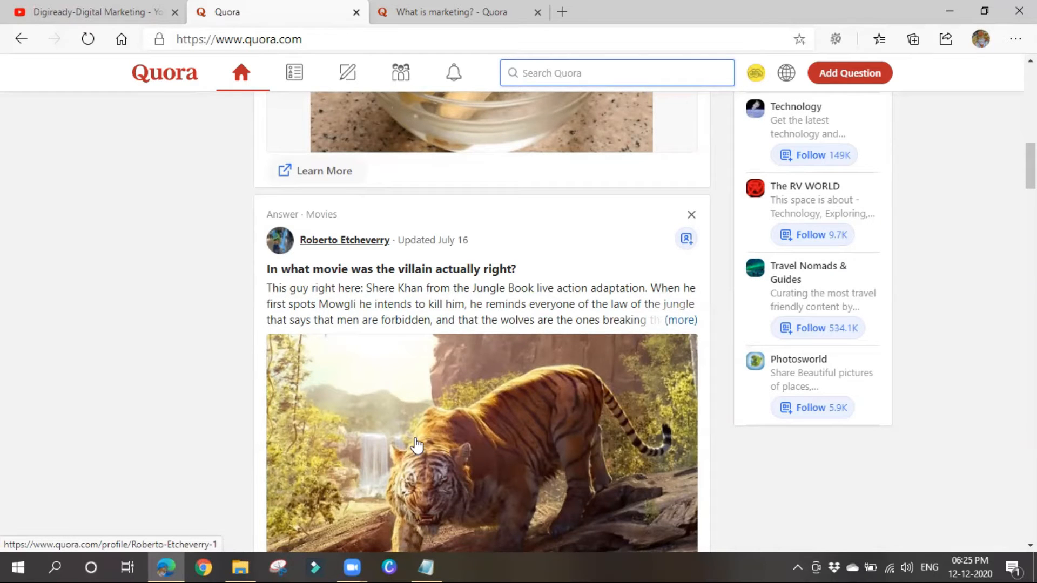
scroll(346, 302, "down", 14)
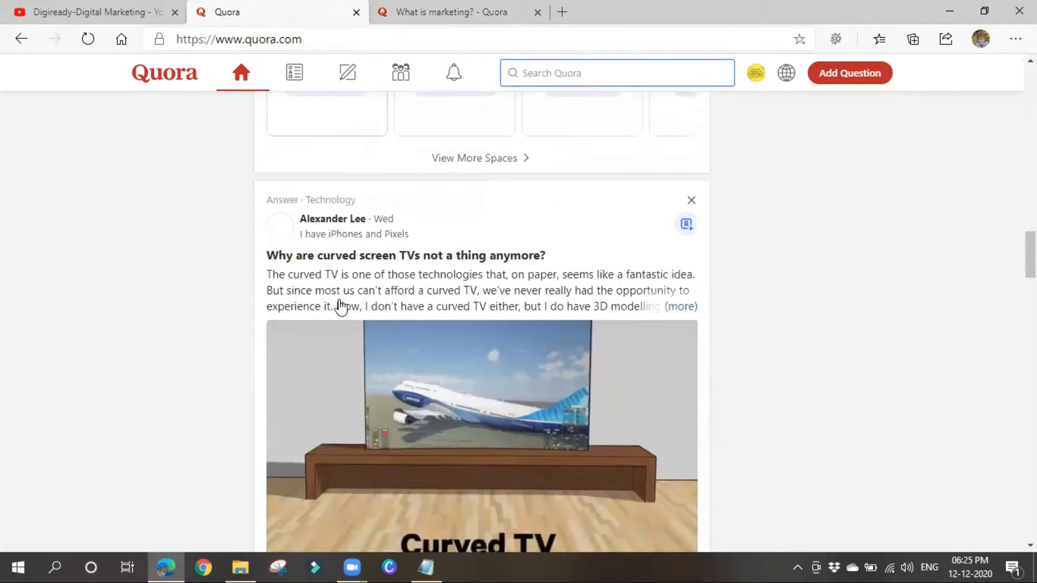
scroll(468, 344, "down", 3)
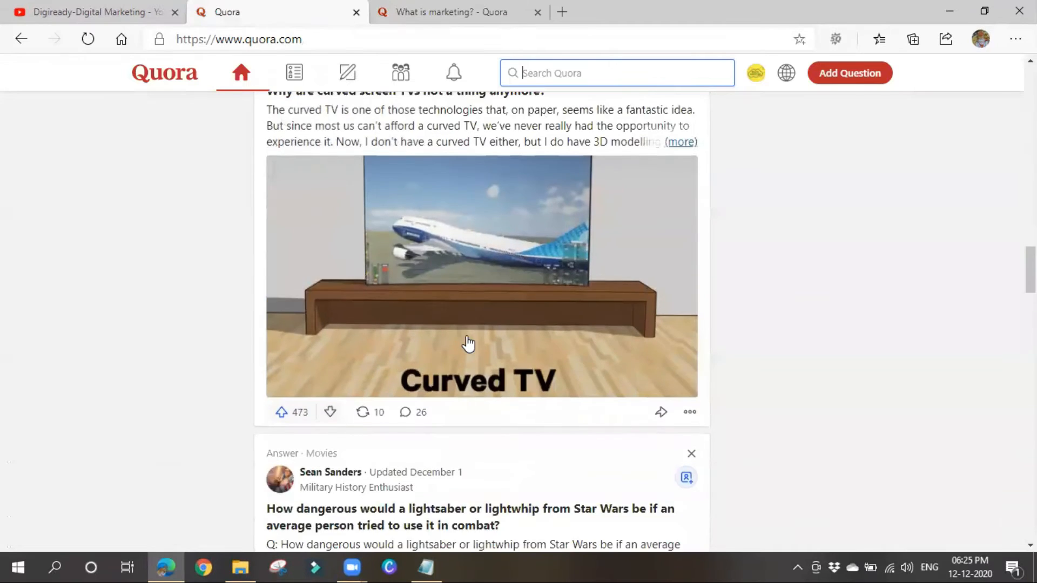
scroll(468, 343, "down", 5)
scroll(417, 371, "down", 5)
scroll(417, 370, "down", 5)
scroll(416, 370, "up", 5)
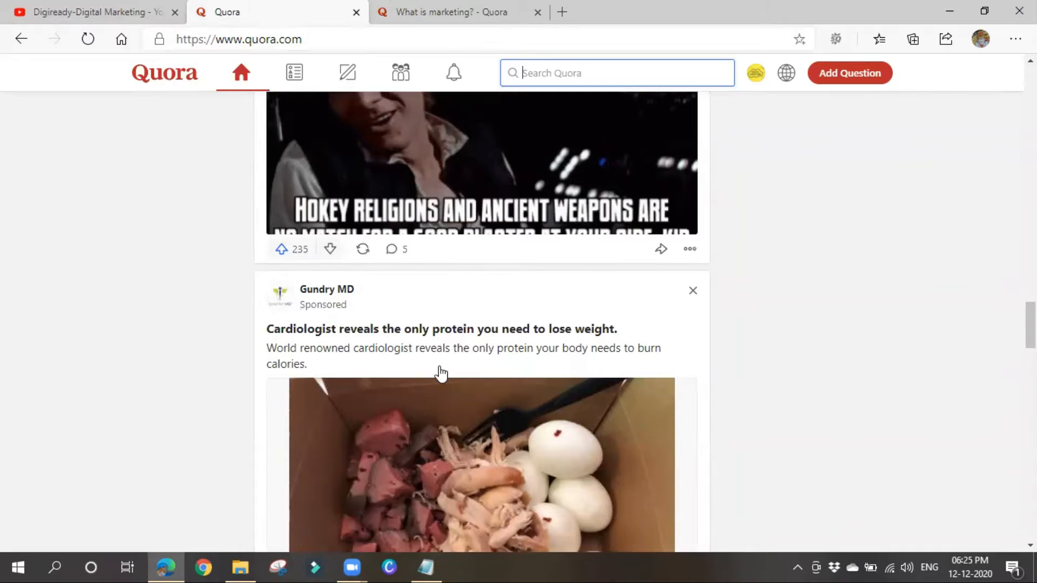
scroll(435, 366, "down", 3)
scroll(423, 416, "down", 5)
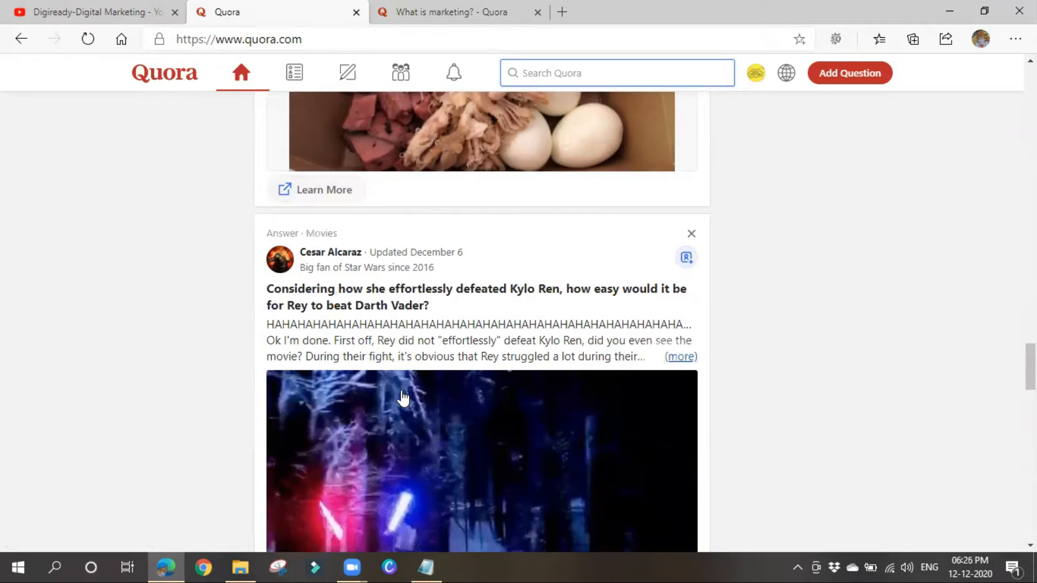
scroll(402, 398, "down", 6)
scroll(402, 397, "down", 10)
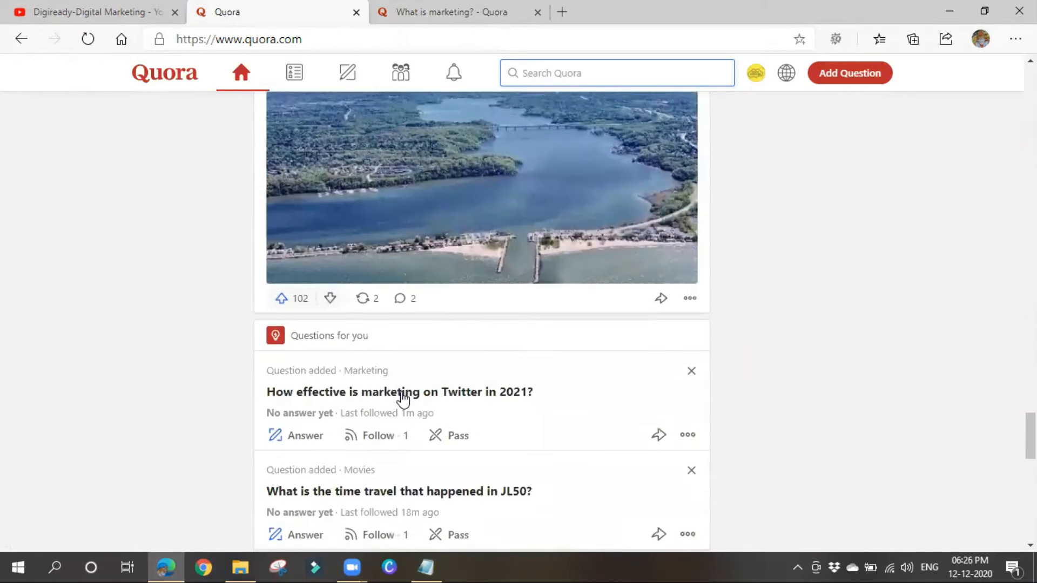
scroll(474, 520, "up", 8)
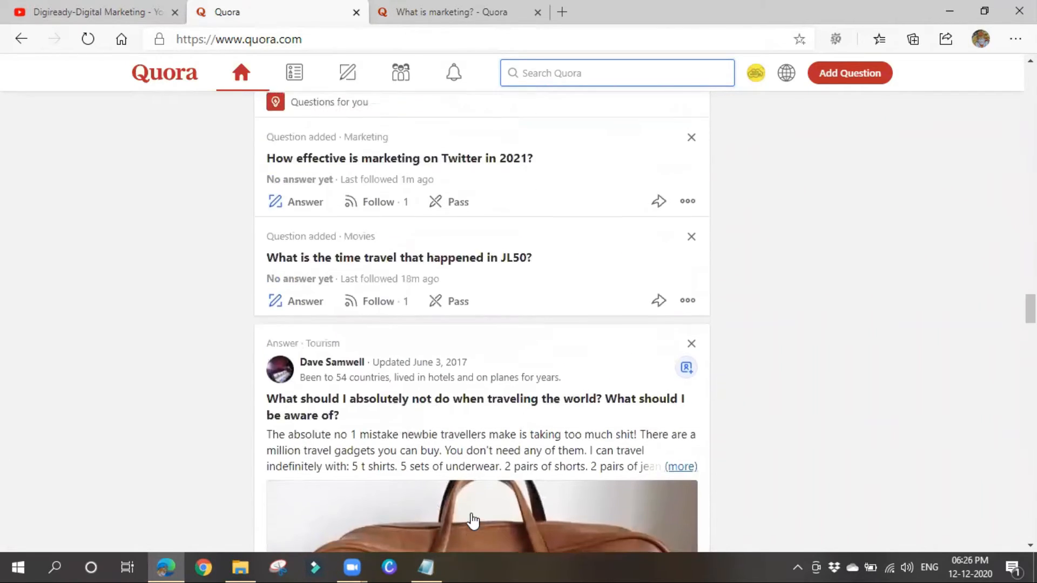
scroll(474, 519, "up", 15)
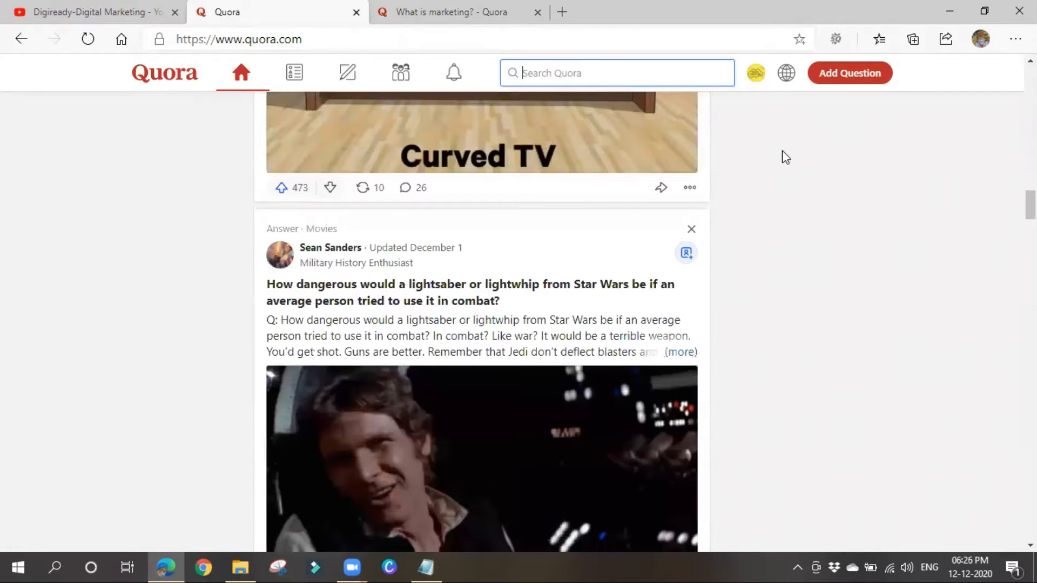
left_click(755, 74)
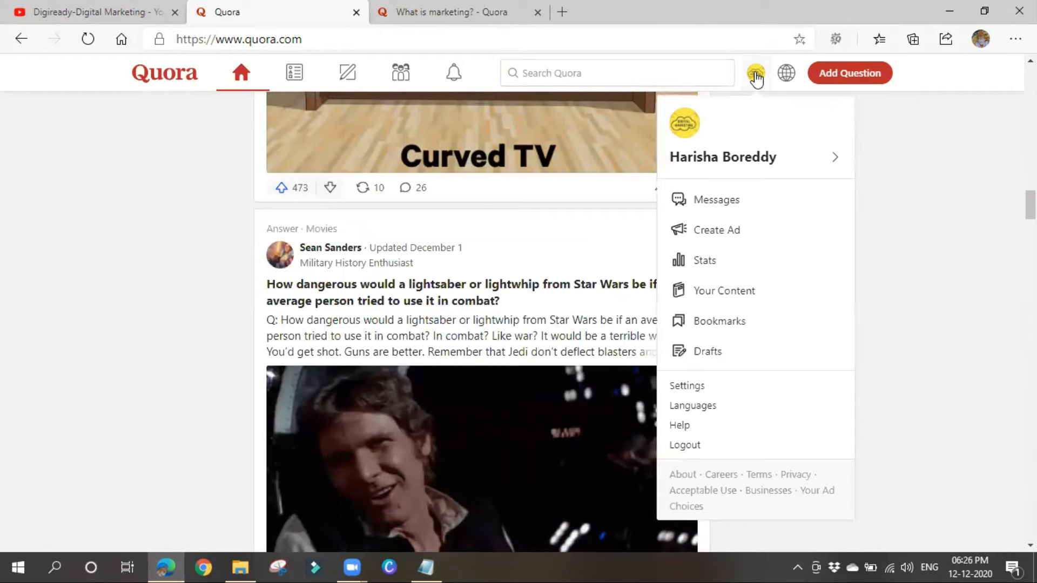
Start a new ad account named Trial with a saved contact email and continue to business details.
left_click(754, 238)
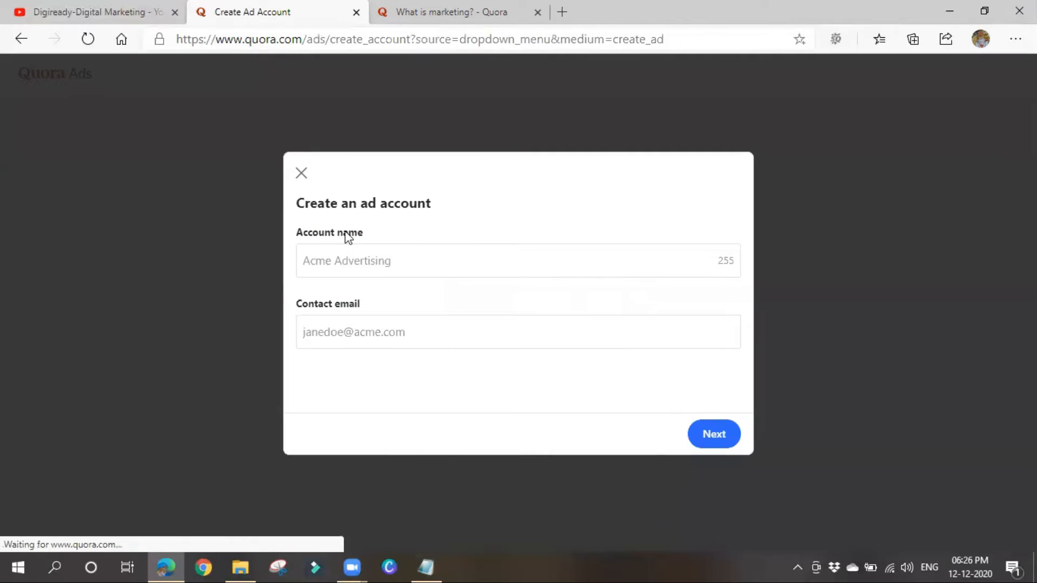
left_click_drag(348, 203, 490, 210)
left_click(492, 210)
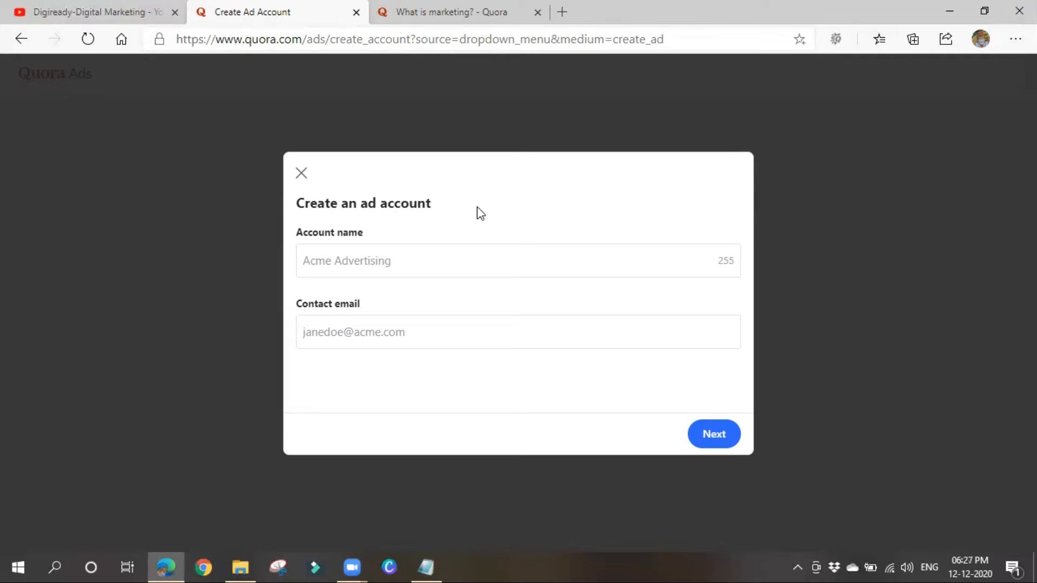
left_click(366, 260)
left_click(366, 260)
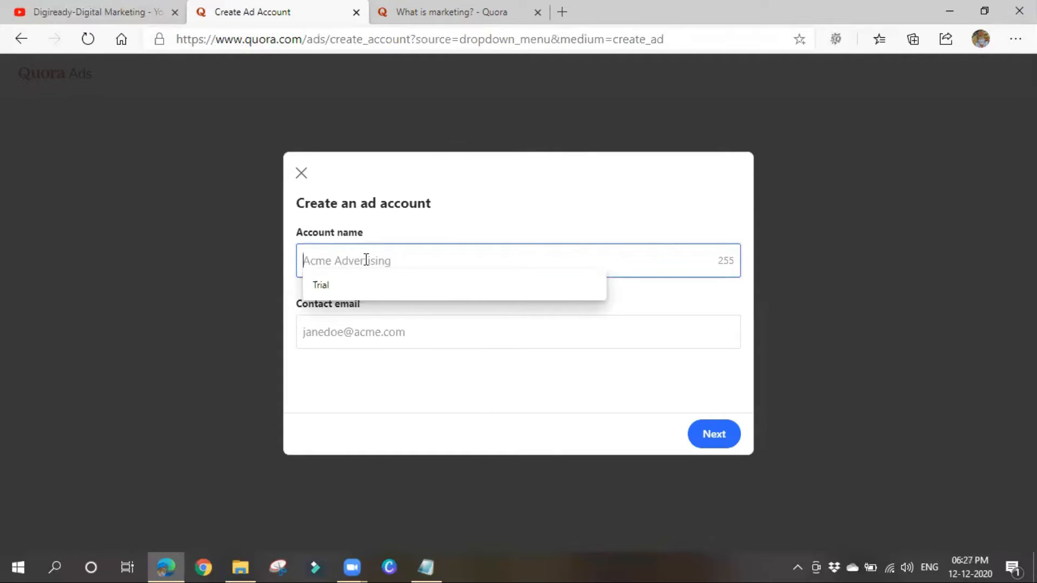
left_click(340, 285)
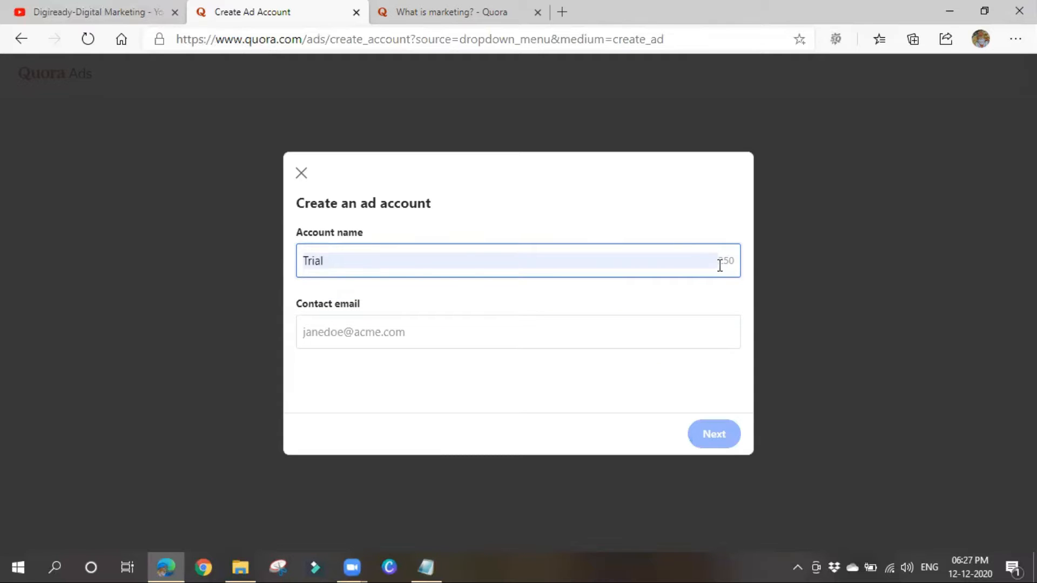
left_click(373, 336)
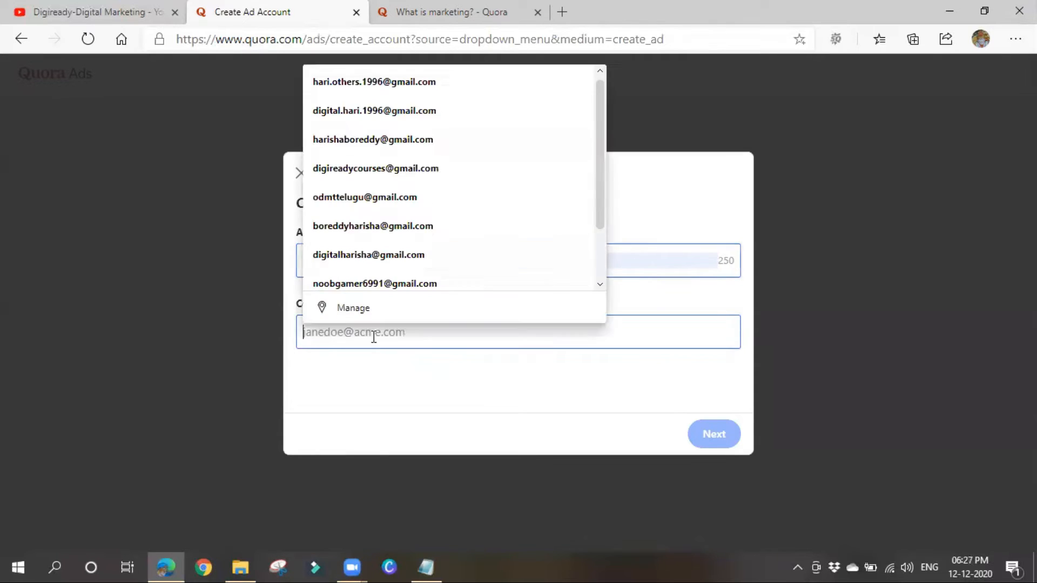
left_click(384, 82)
left_click(714, 433)
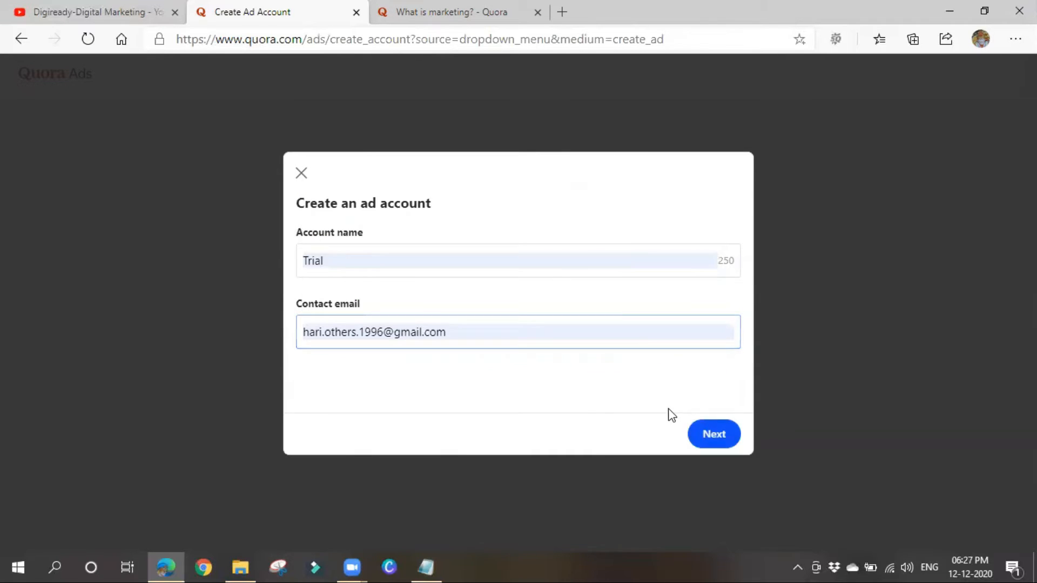
left_click(335, 230)
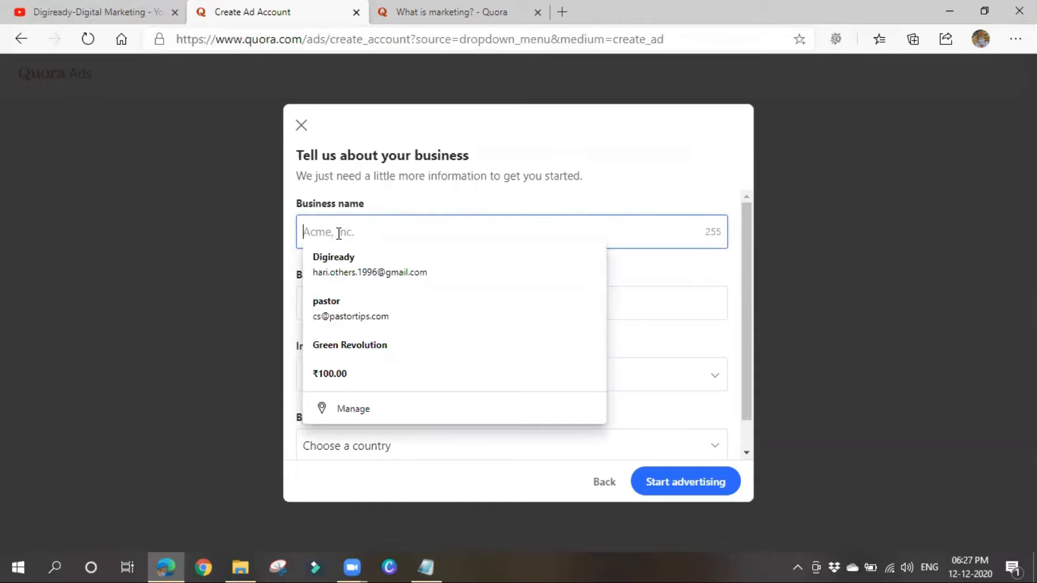
left_click(332, 256)
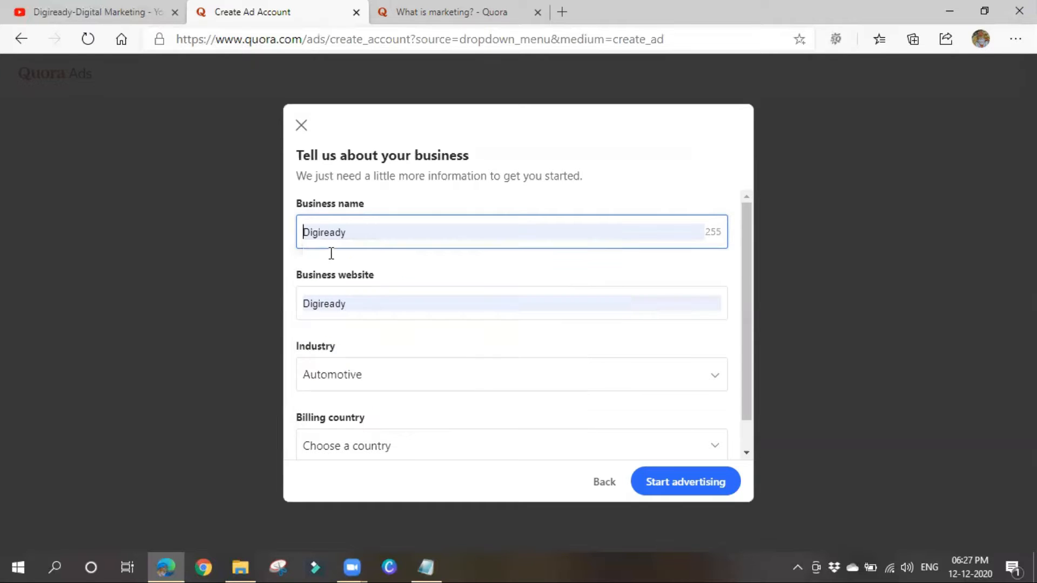
left_click(393, 308)
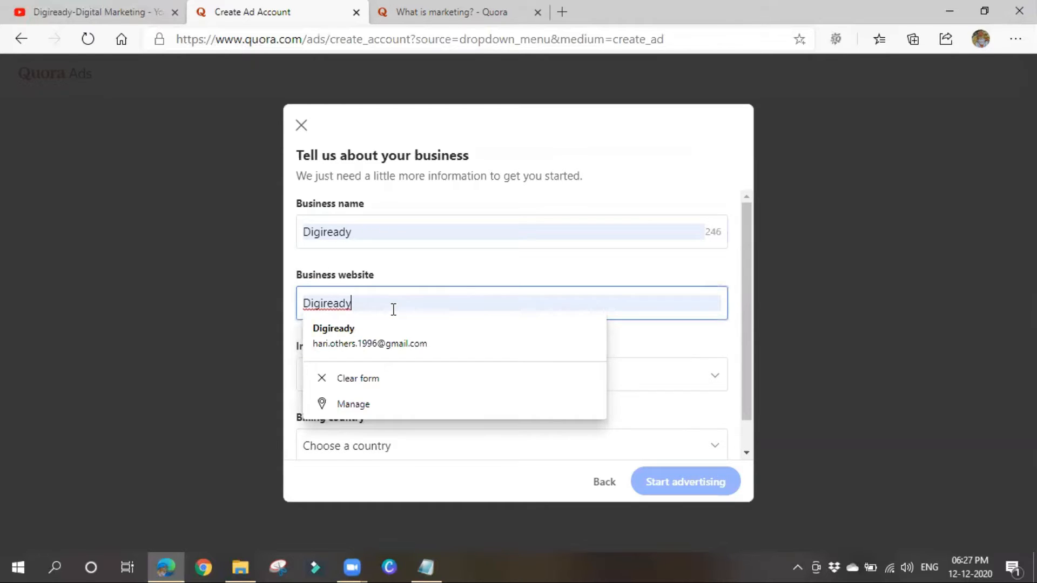
left_click(467, 277)
left_click(437, 296)
key("BackSpace")
key("BackSpace")
key("BackSpace")
key("BackSpace")
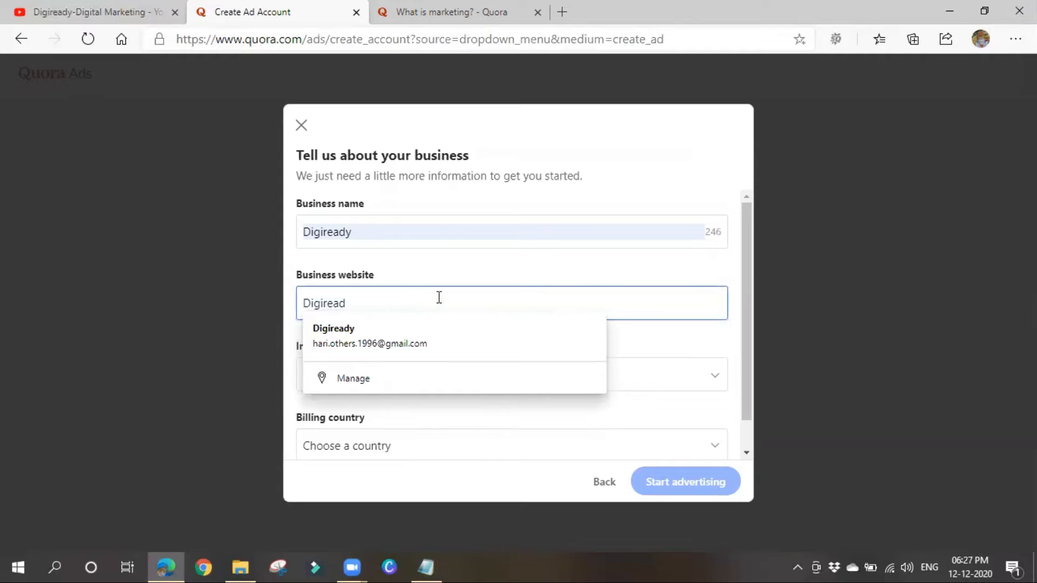
key("BackSpace")
key("BackSpace")
key("BackSpace")
key("BackSpace")
key("BackSpace")
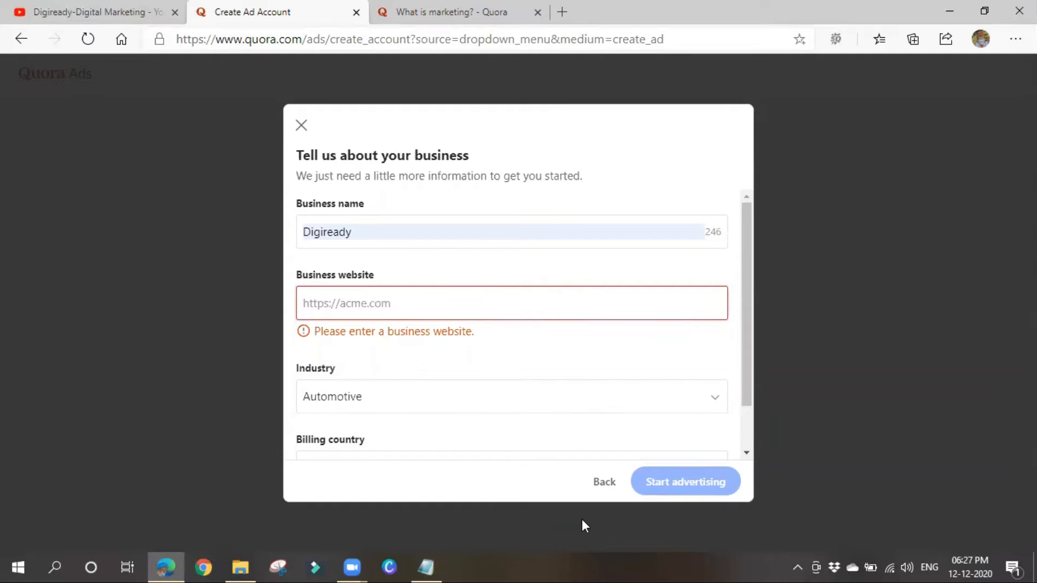
type("https://www.digiready.in/")
scroll(435, 389, "down", 1)
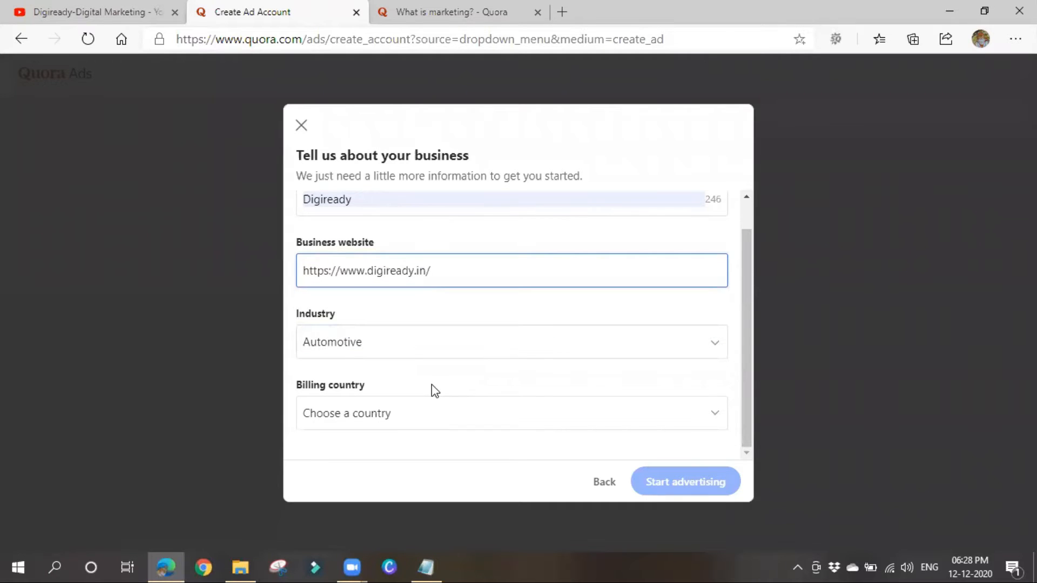
Change the business industry from Automotive to Jobs & education.
left_click(440, 344)
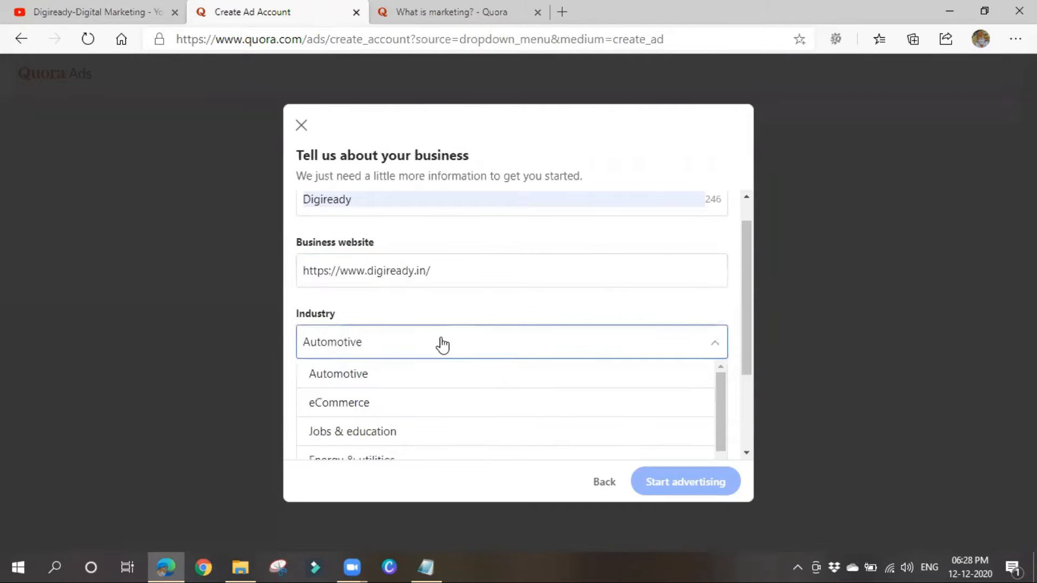
scroll(467, 299, "down", 2)
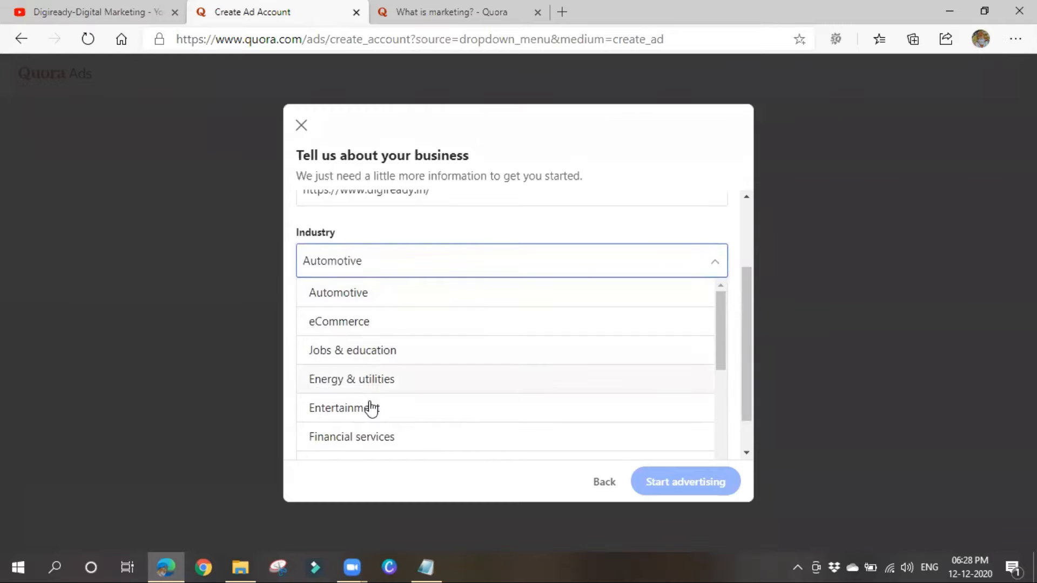
scroll(413, 350, "down", 3)
scroll(407, 398, "up", 2)
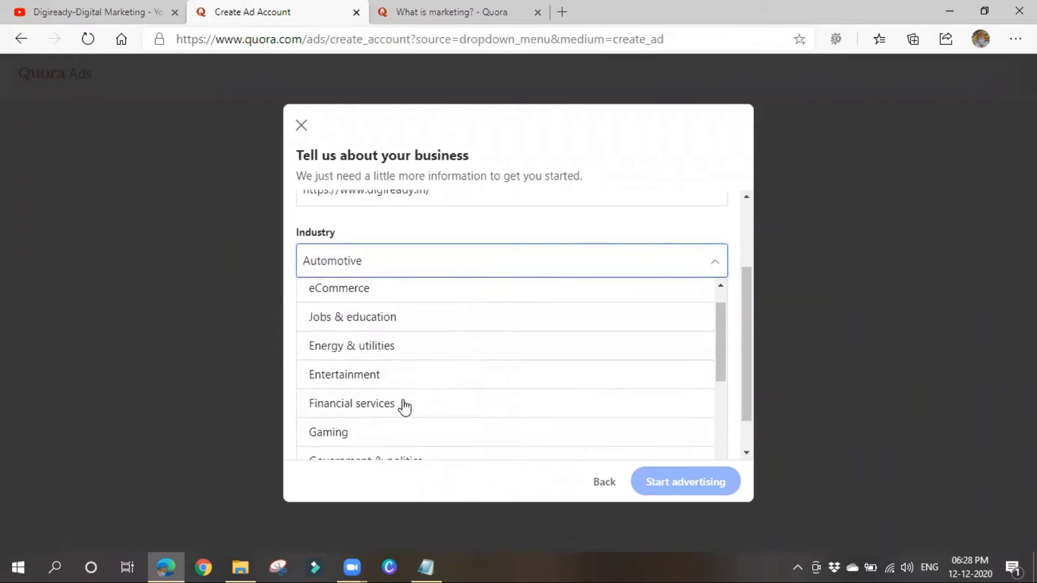
left_click(334, 319)
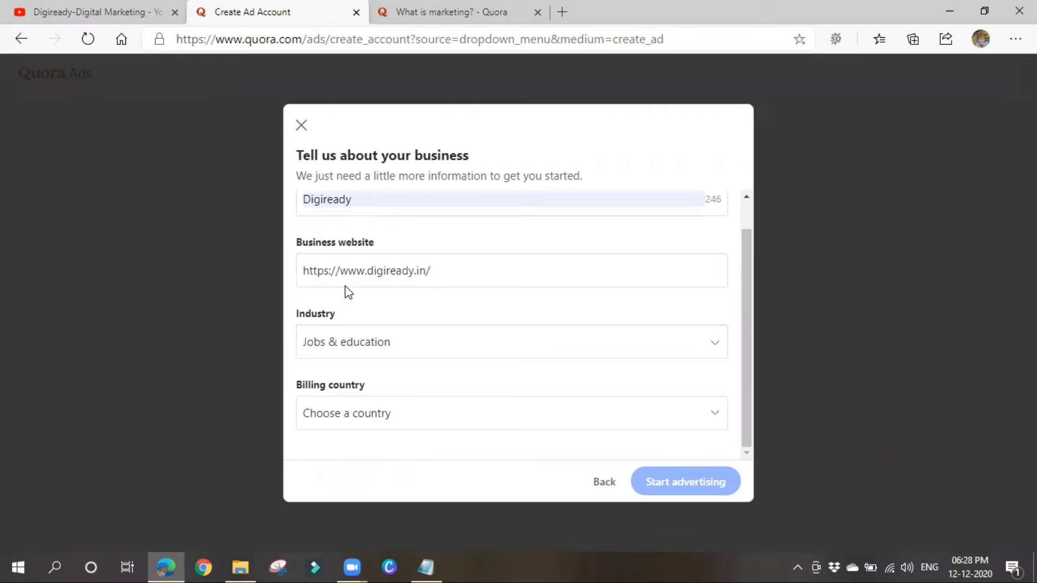
left_click(378, 346)
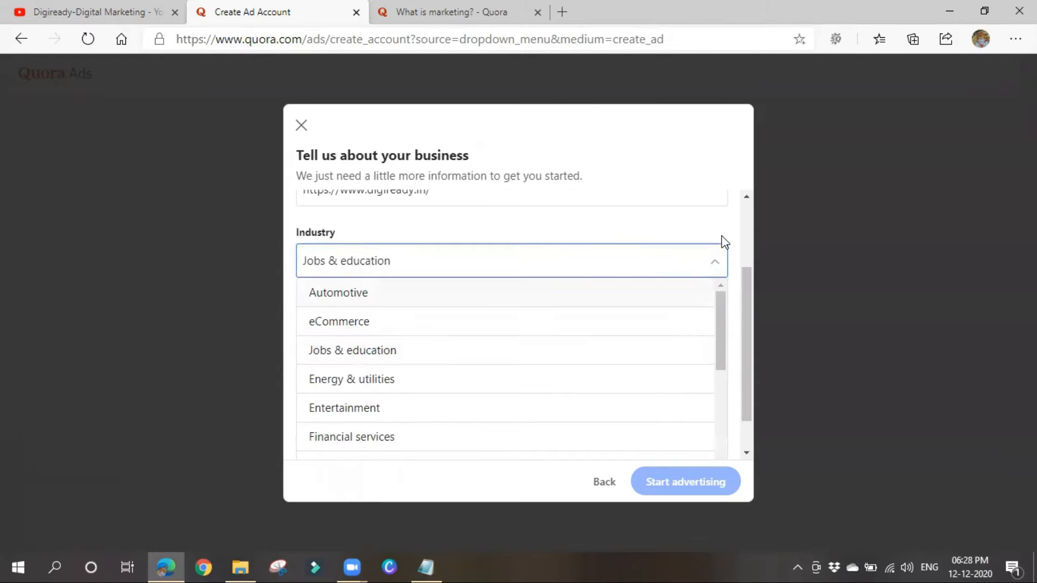
scroll(724, 241, "down", 1)
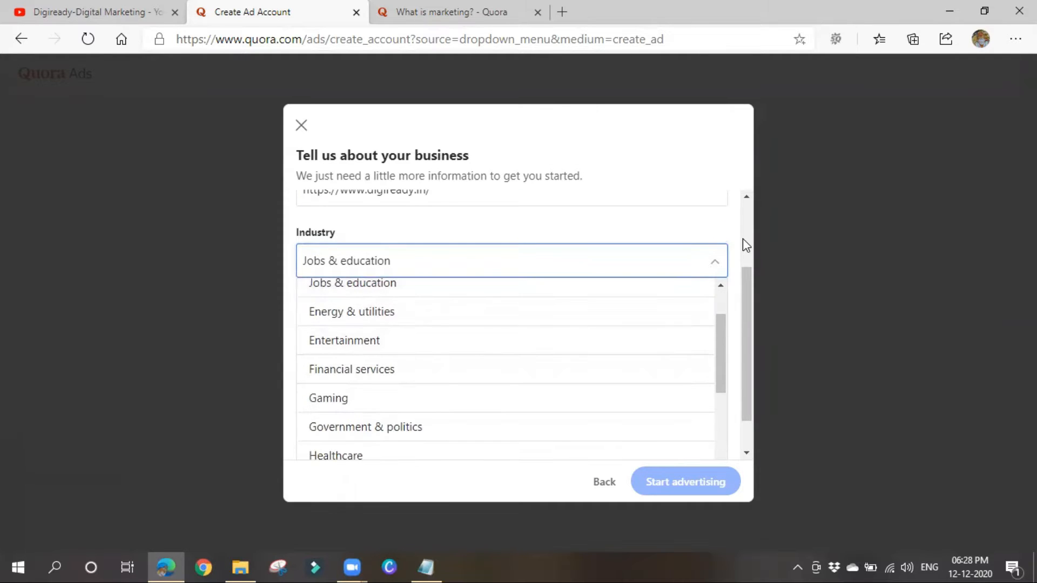
scroll(743, 247, "down", 1)
scroll(392, 303, "down", 5)
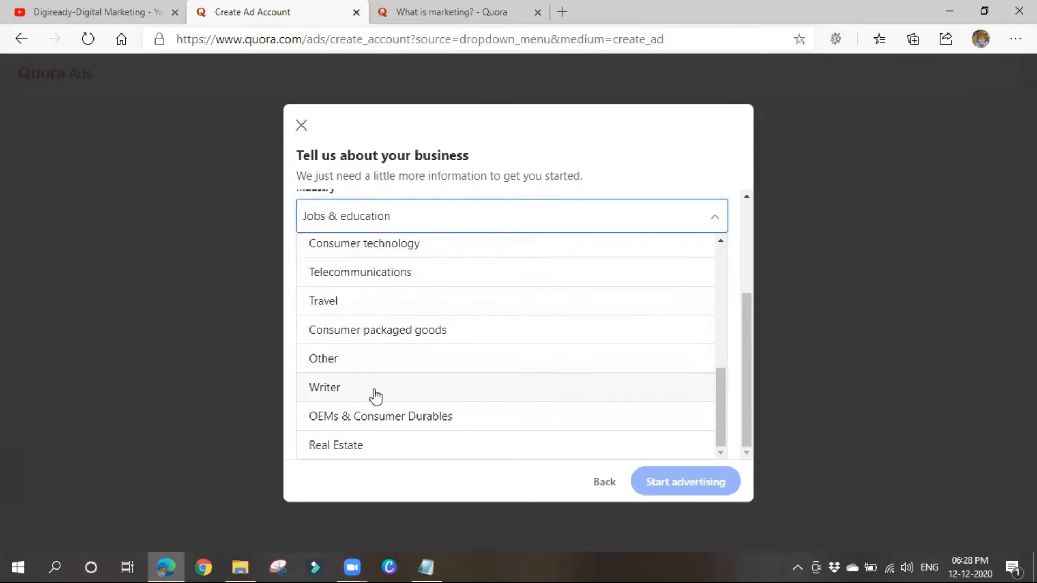
scroll(375, 400, "up", 3)
scroll(375, 402, "up", 2)
scroll(375, 402, "up", 1)
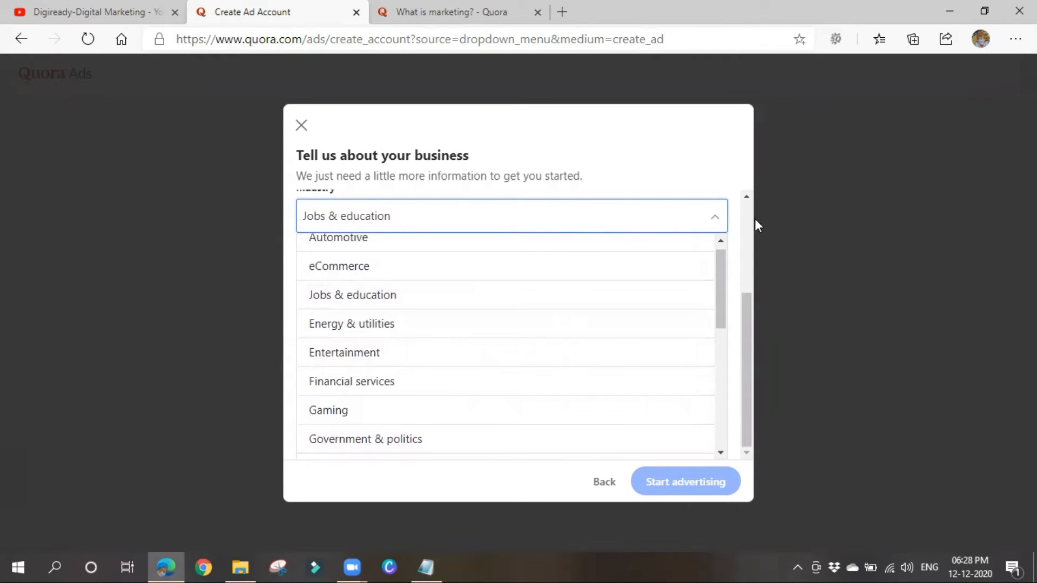
left_click(361, 303)
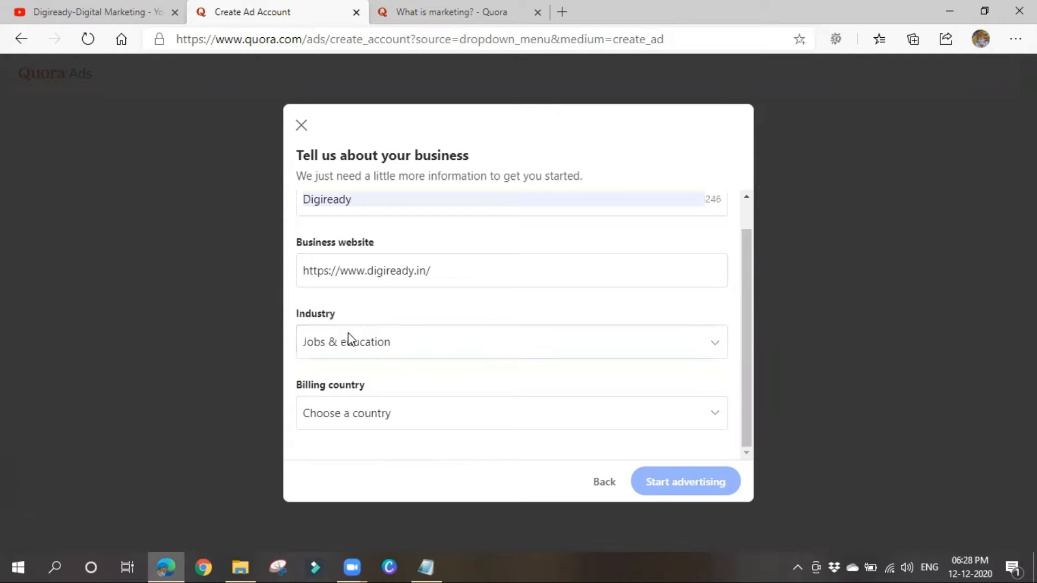
Choose India as the billing country (INR), revalidate the business name, and submit with Start advertising.
left_click(406, 417)
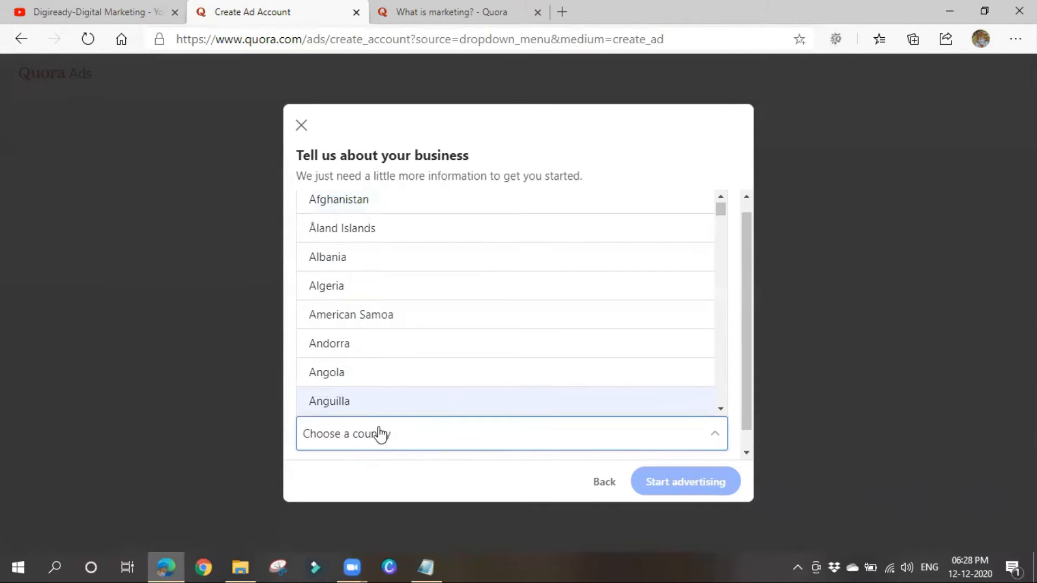
scroll(385, 413, "down", 3)
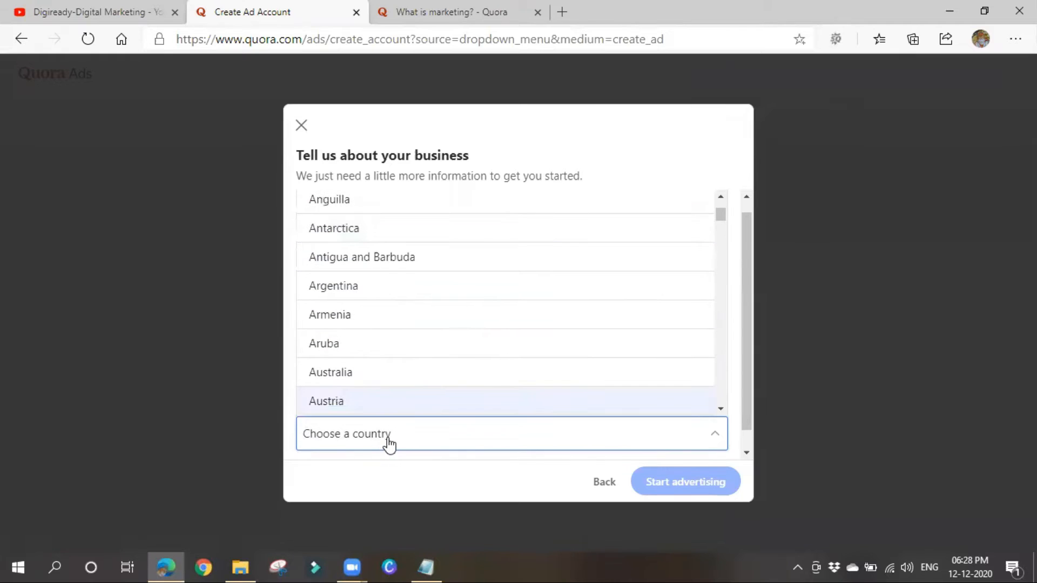
type("in")
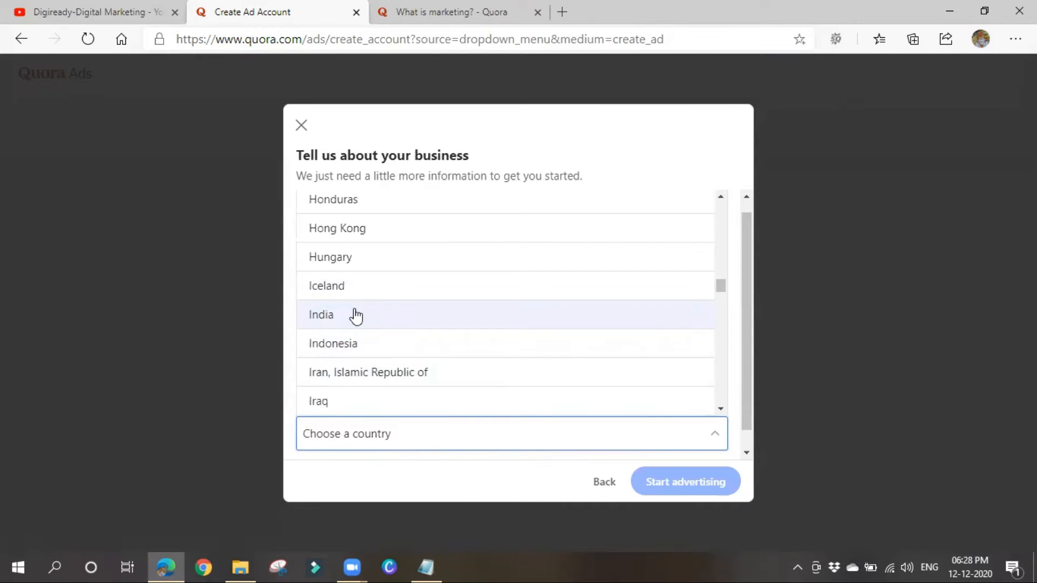
left_click(354, 312)
scroll(469, 311, "down", 1)
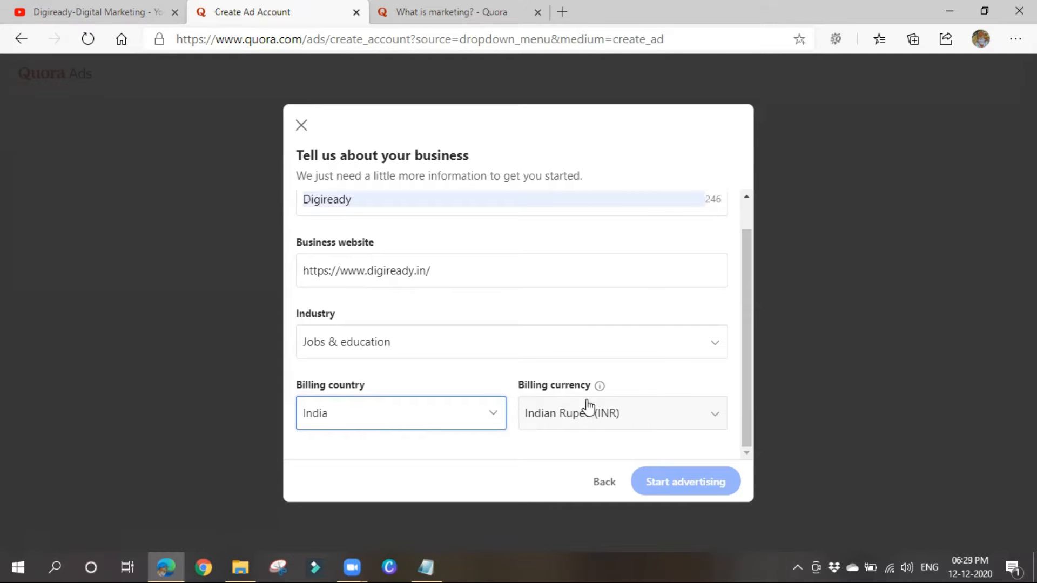
scroll(491, 343, "up", 1)
left_click(436, 236)
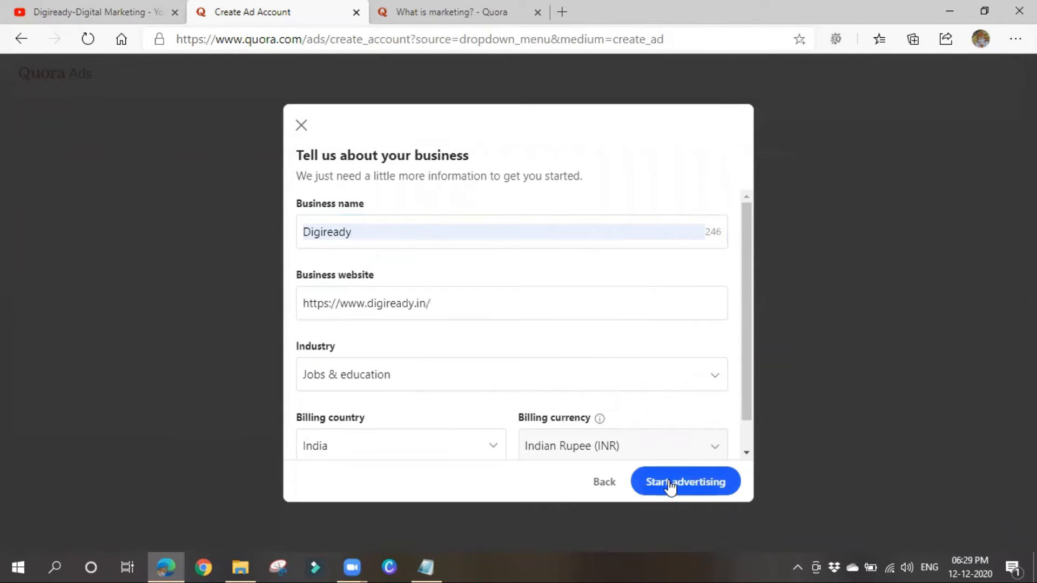
scroll(687, 377, "down", 1)
left_click(687, 488)
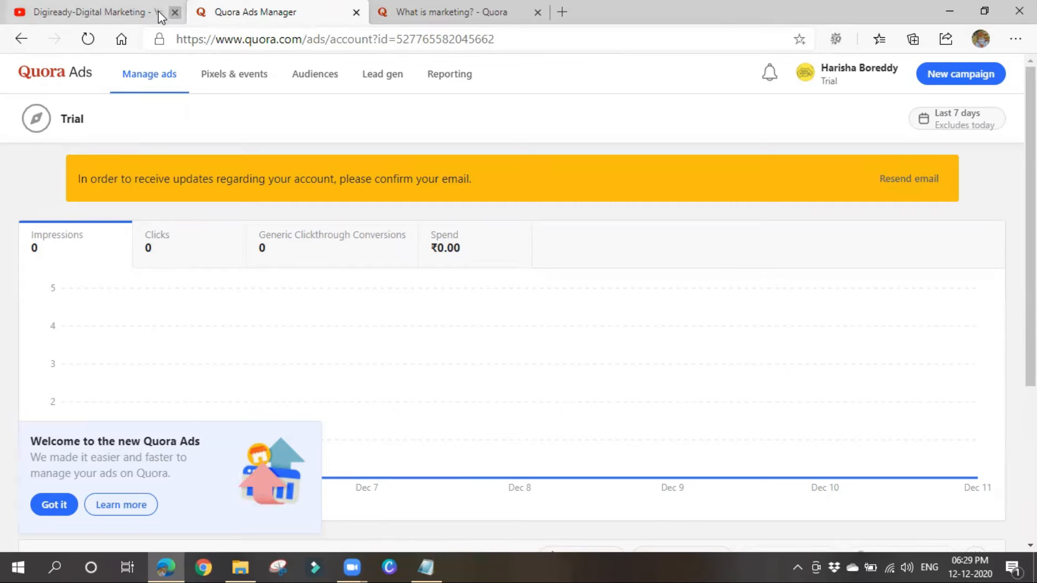
Close the YouTube tab, check the email confirmation notice, and begin a new campaign for Trial.
left_click(176, 11)
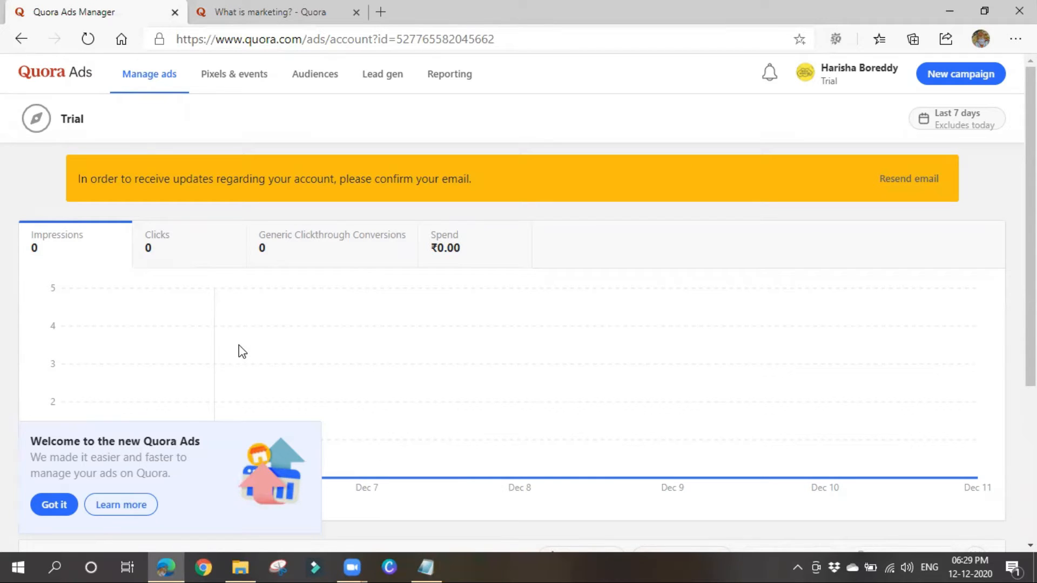
left_click_drag(124, 179, 409, 182)
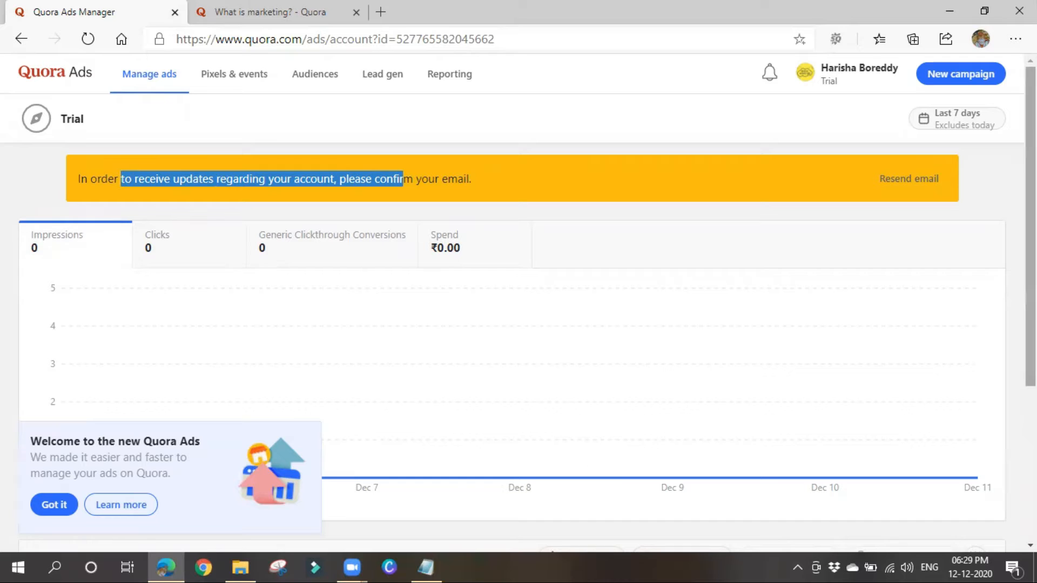
left_click(979, 85)
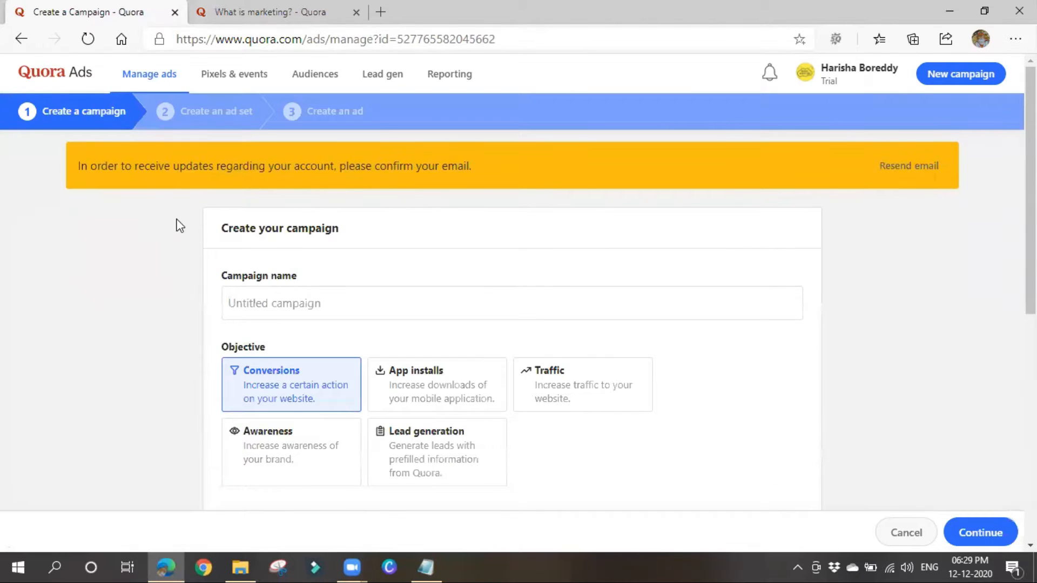
Enter 'Trial 1' as the campaign name, keeping the Conversions objective.
left_click(272, 303)
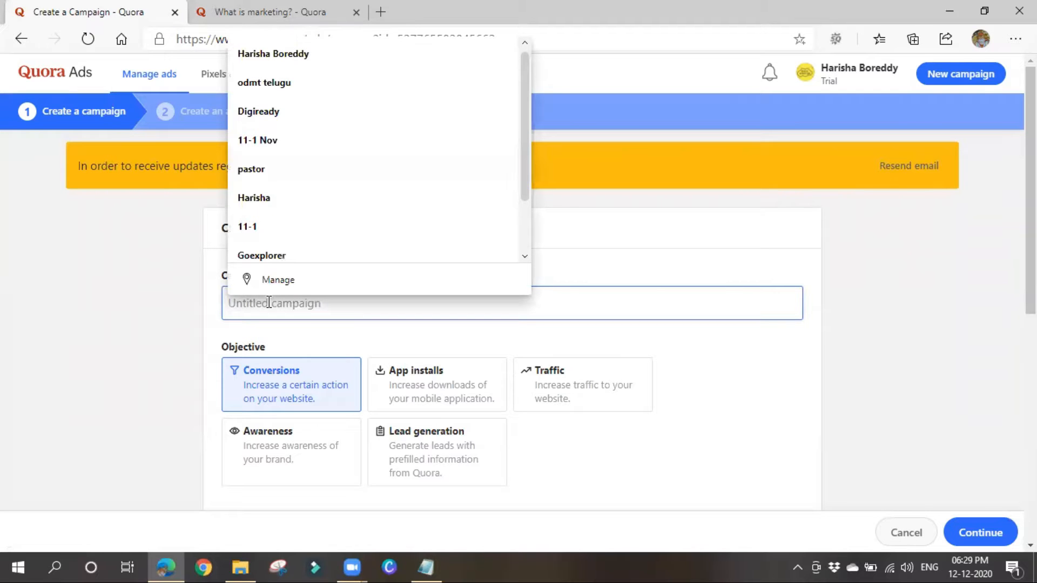
left_click(362, 342)
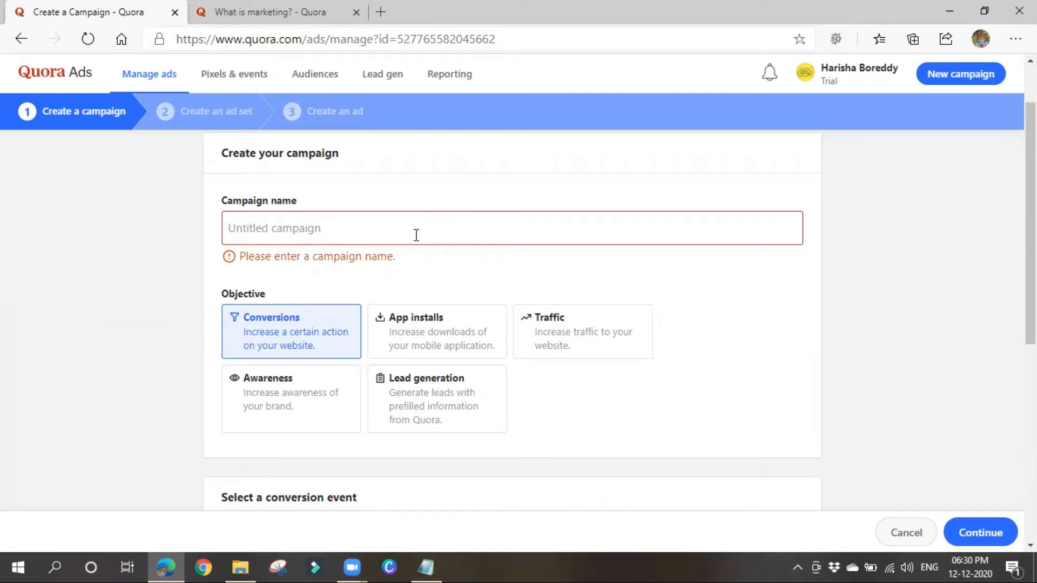
left_click(384, 233)
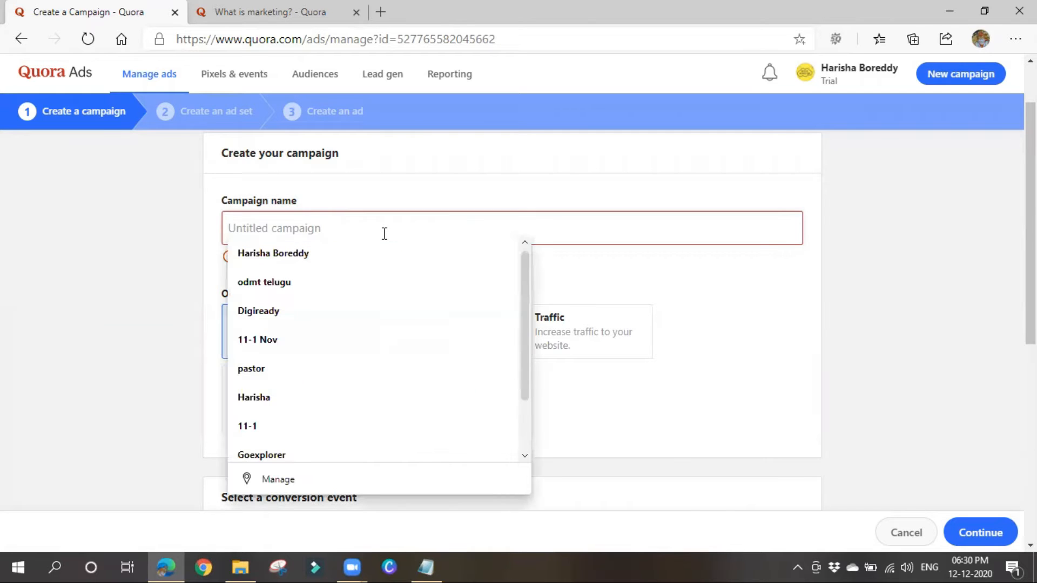
type("Tr")
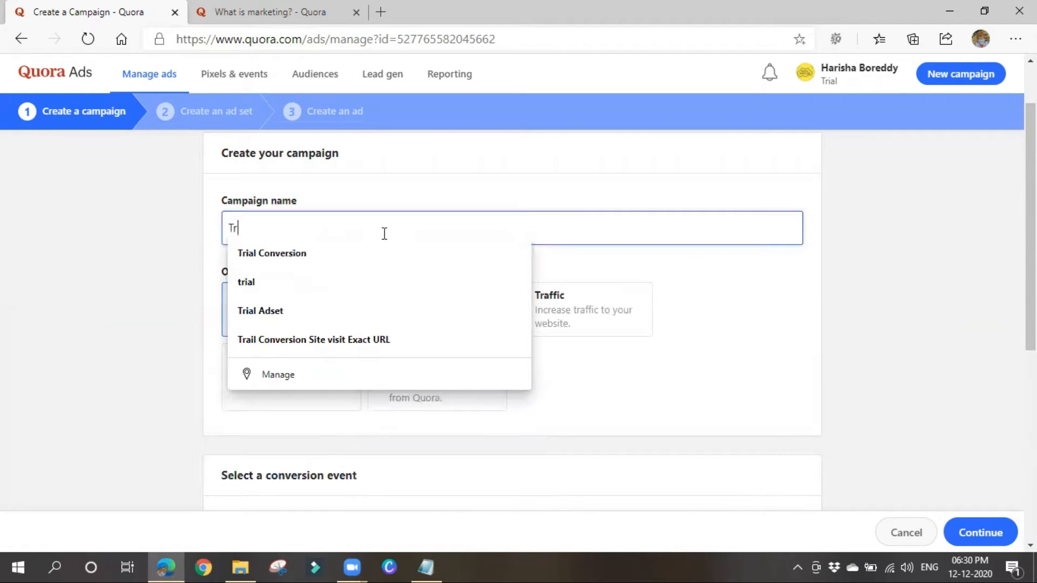
type("ial 1")
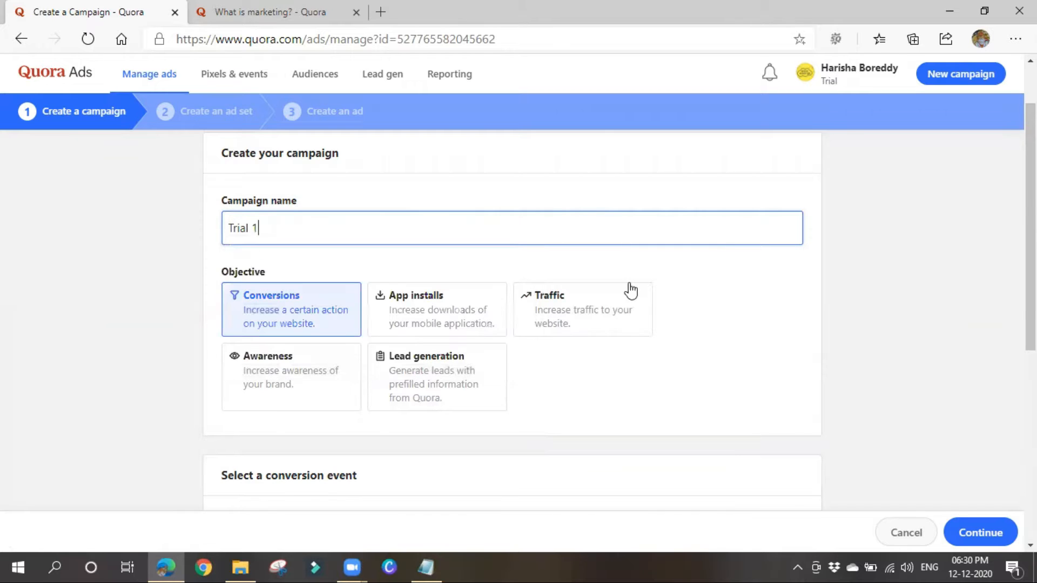
left_click(786, 296)
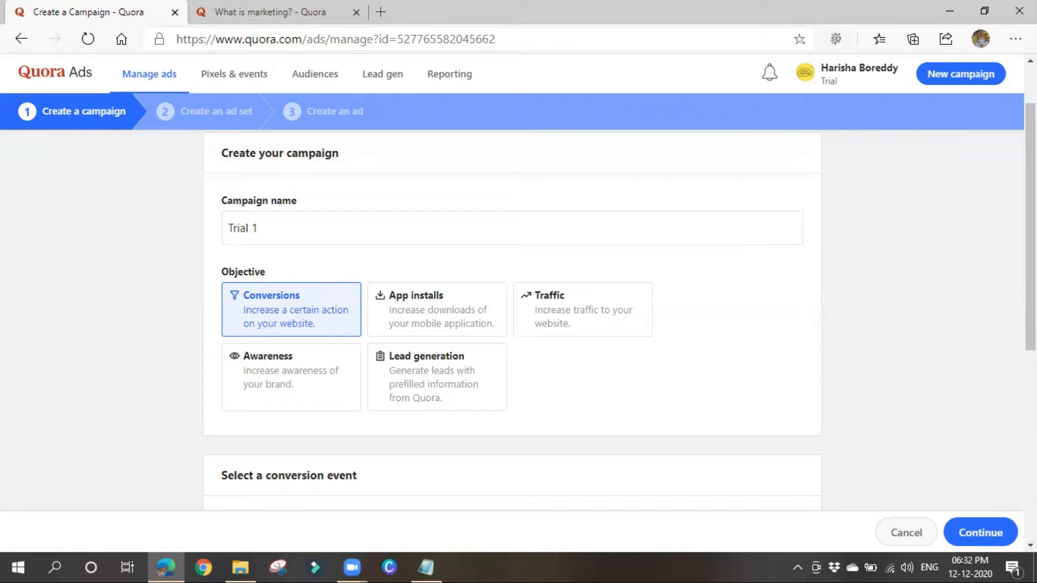
Choose Traffic as the campaign objective.
left_click(567, 326)
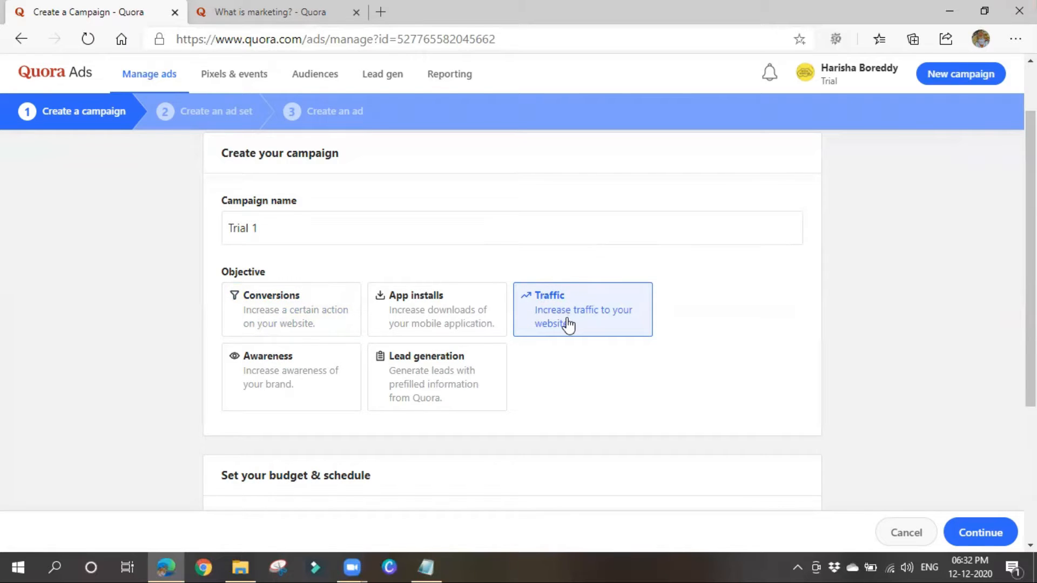
scroll(567, 326, "down", 4)
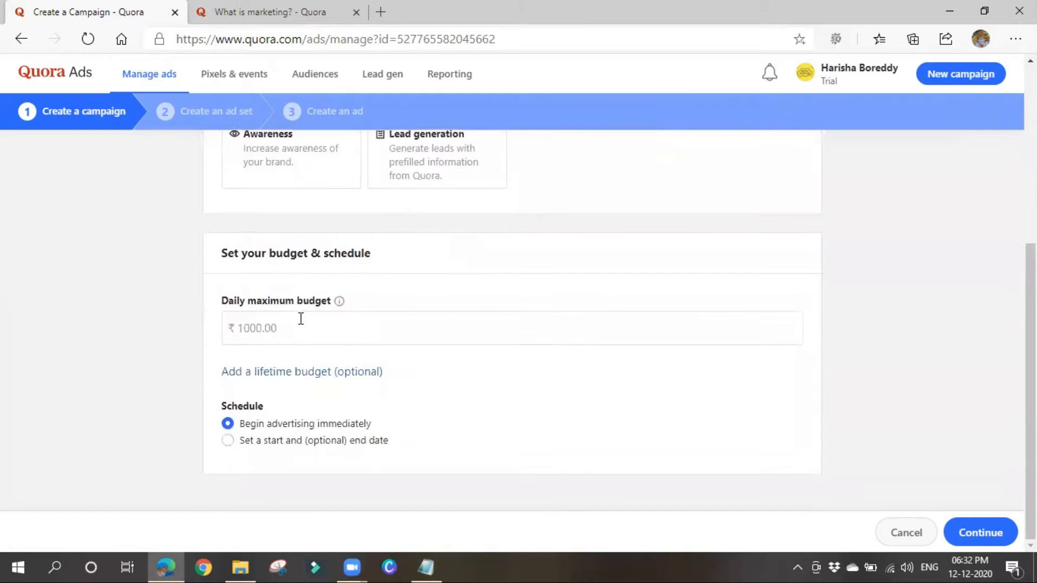
left_click_drag(227, 254, 405, 253)
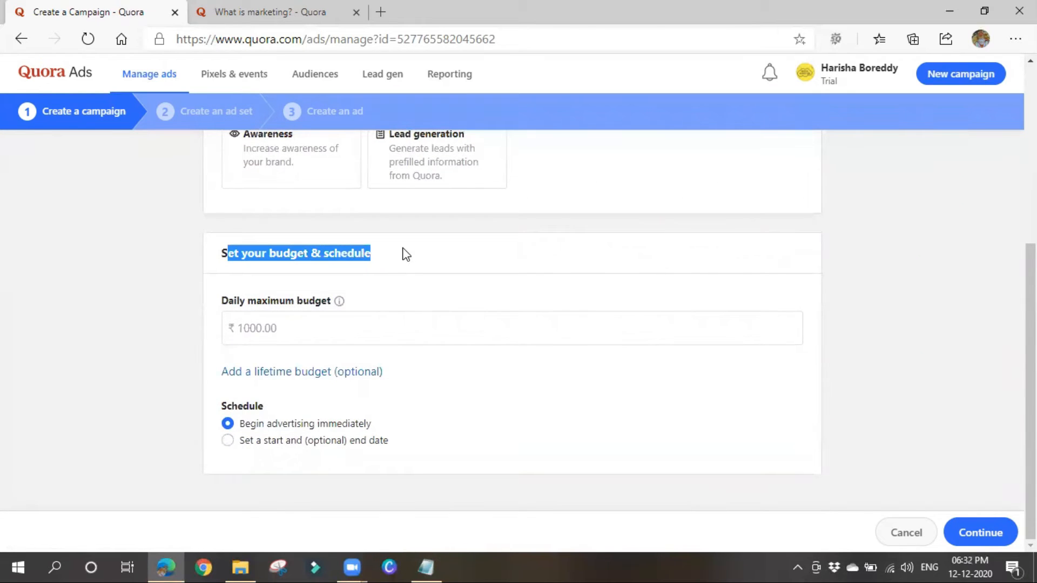
Set the daily maximum budget to ₹1000.00 and add an optional lifetime budget.
left_click(303, 332)
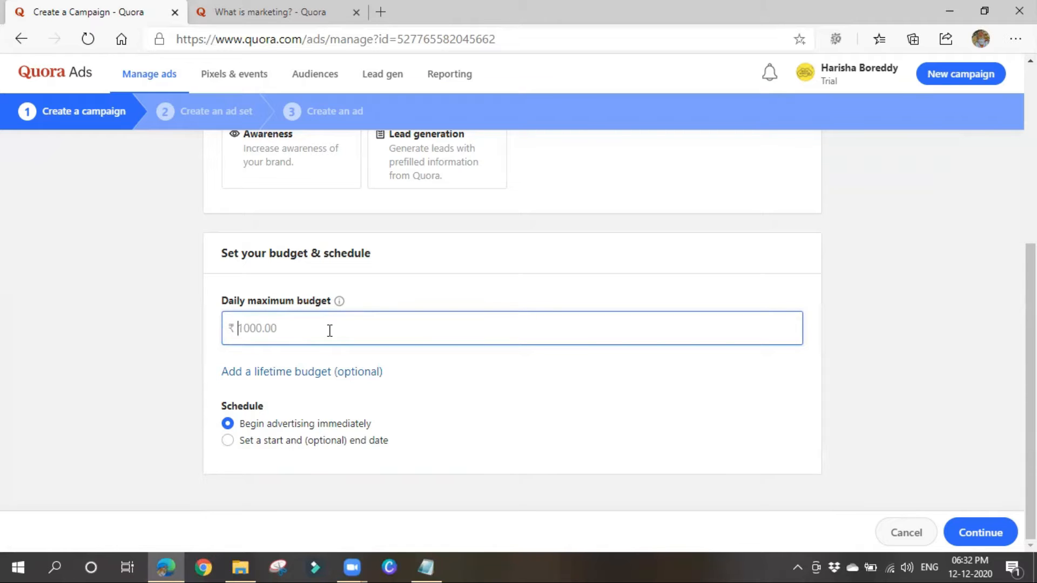
mouse_move(340, 303)
type("1000")
left_click(508, 417)
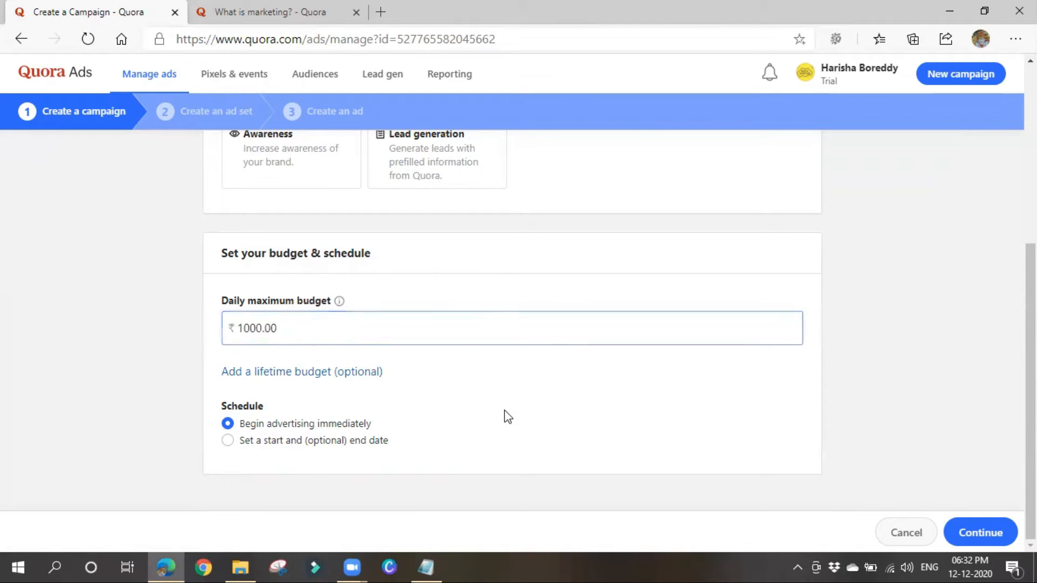
left_click(360, 378)
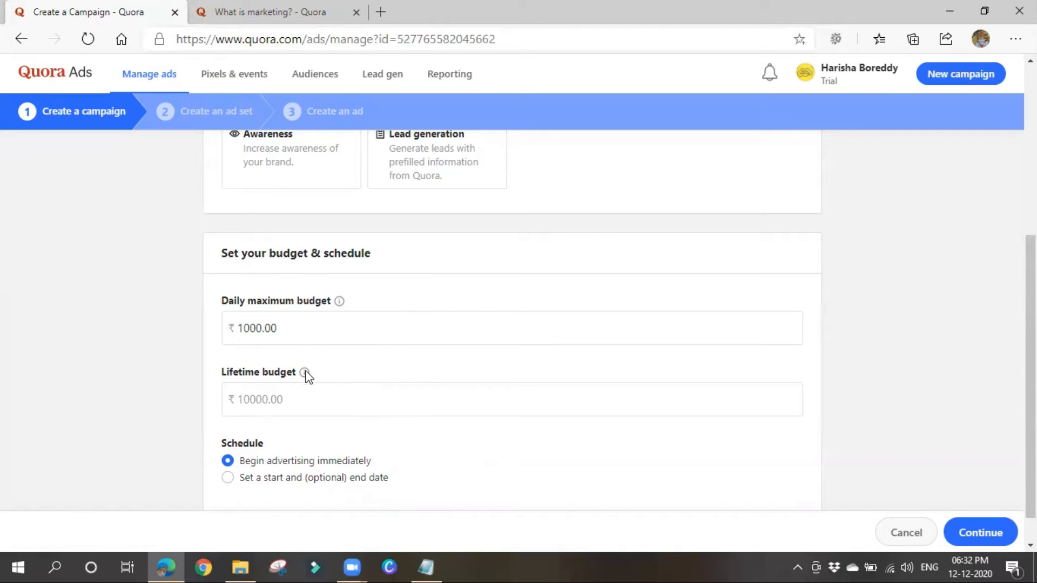
mouse_move(305, 375)
left_click(289, 397)
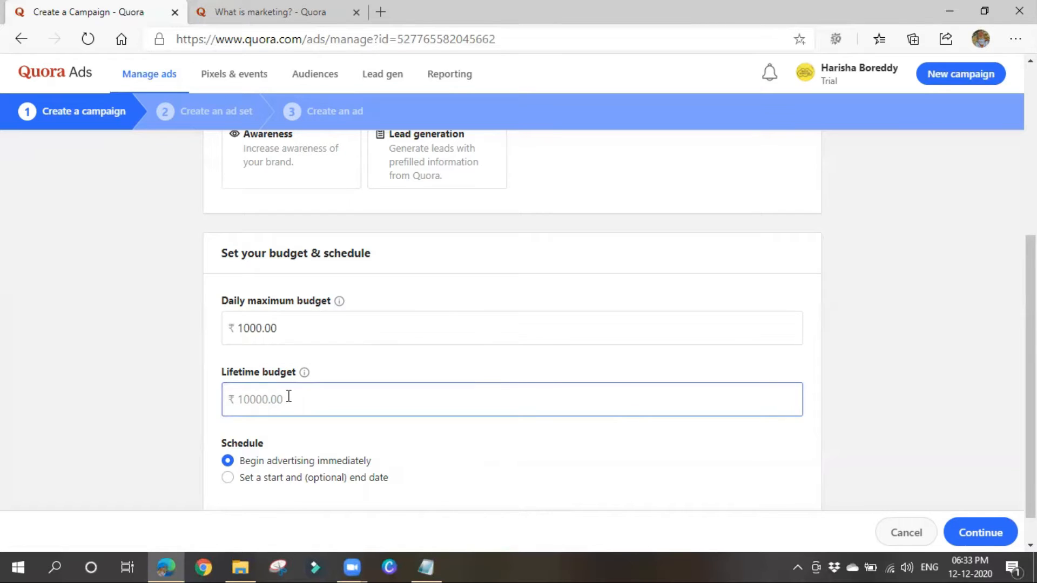
Leave the lifetime budget empty and try a custom schedule of 12/15/2020, 4:00–5:00 AM.
scroll(307, 398, "down", 1)
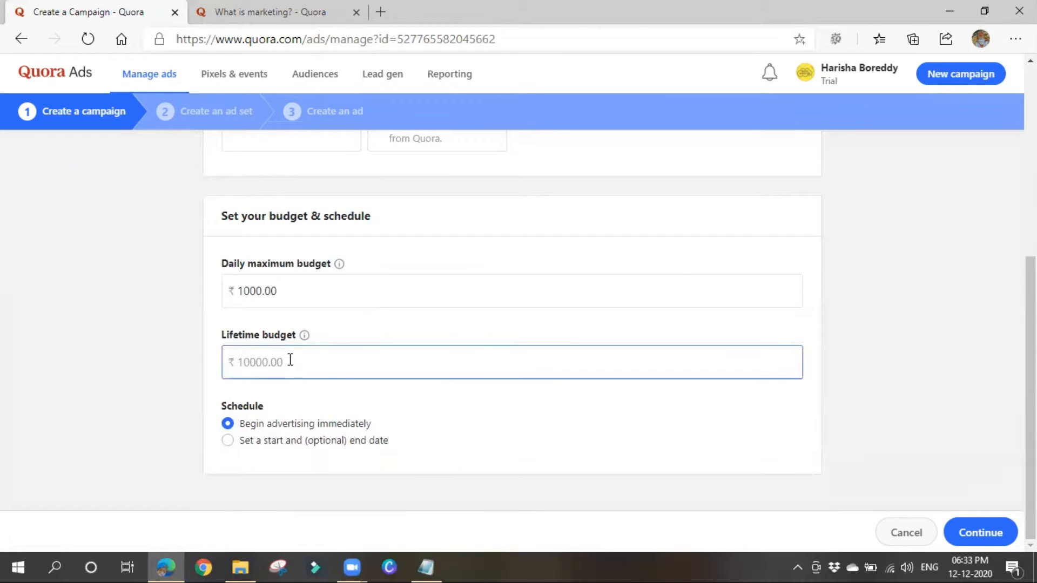
left_click(378, 406)
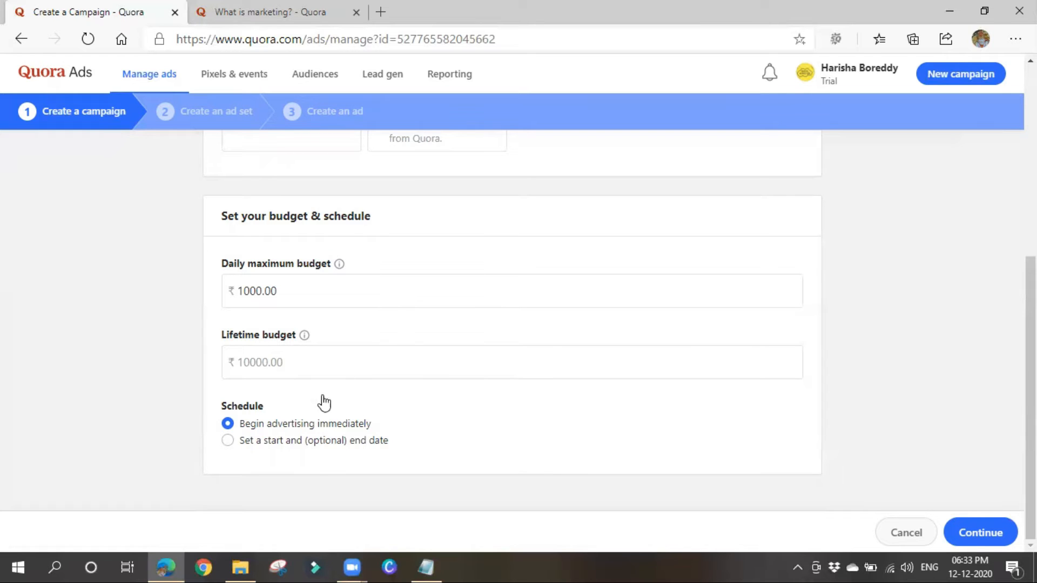
left_click(228, 439)
scroll(339, 418, "down", 2)
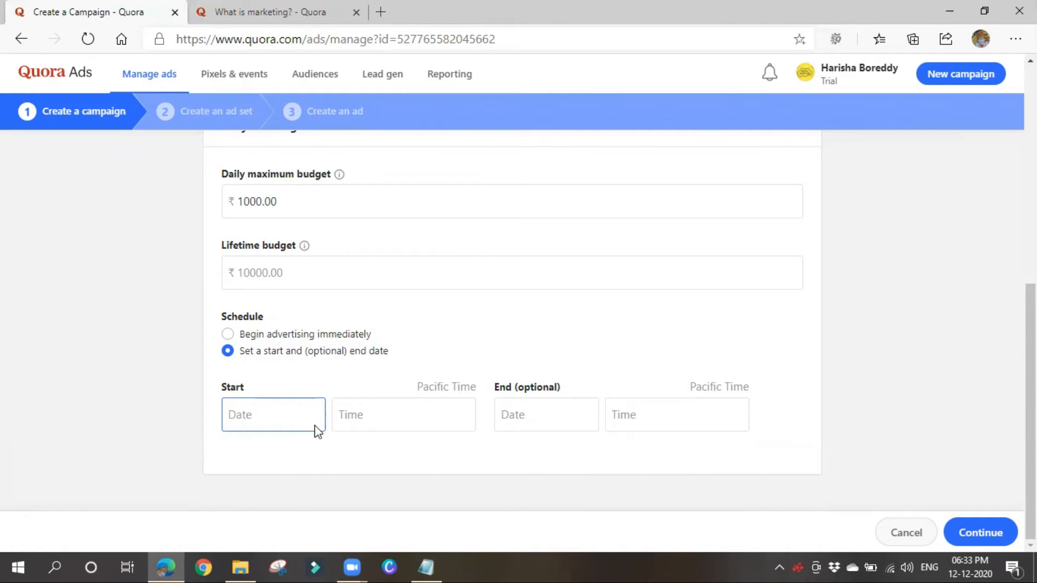
left_click(267, 413)
left_click(299, 313)
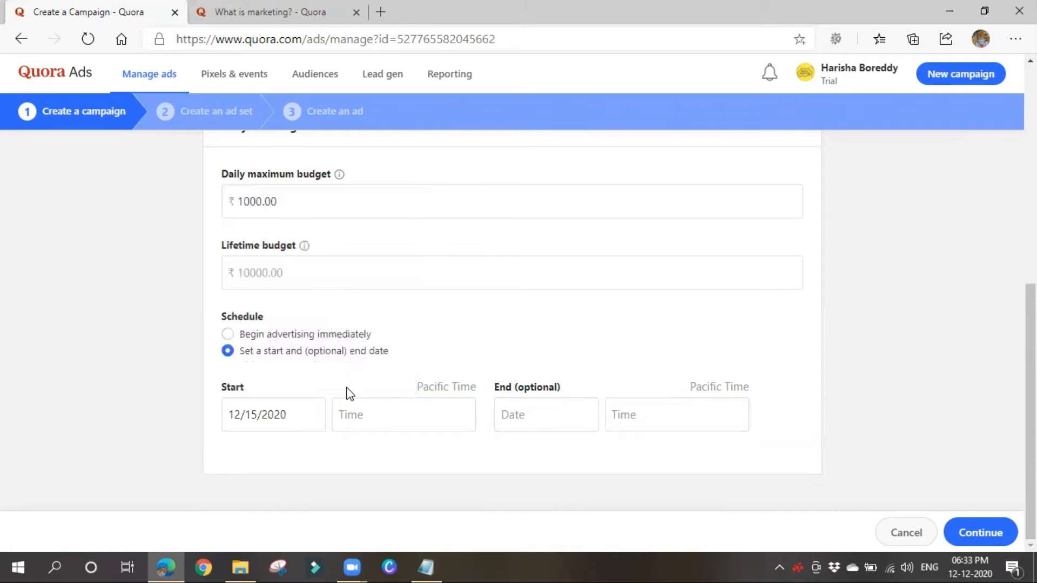
left_click(357, 413)
left_click(367, 304)
left_click(533, 410)
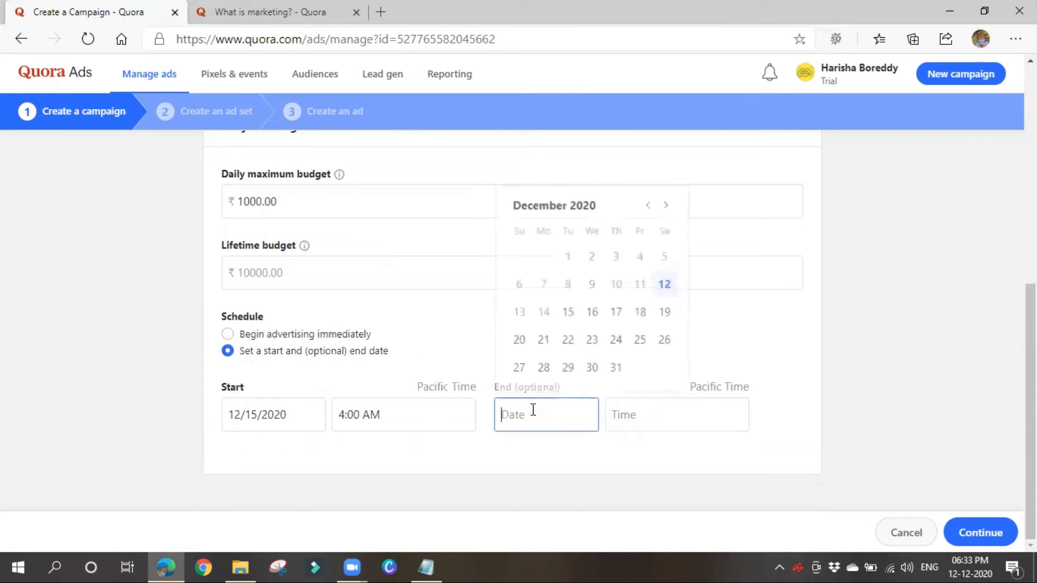
left_click(560, 318)
left_click(640, 415)
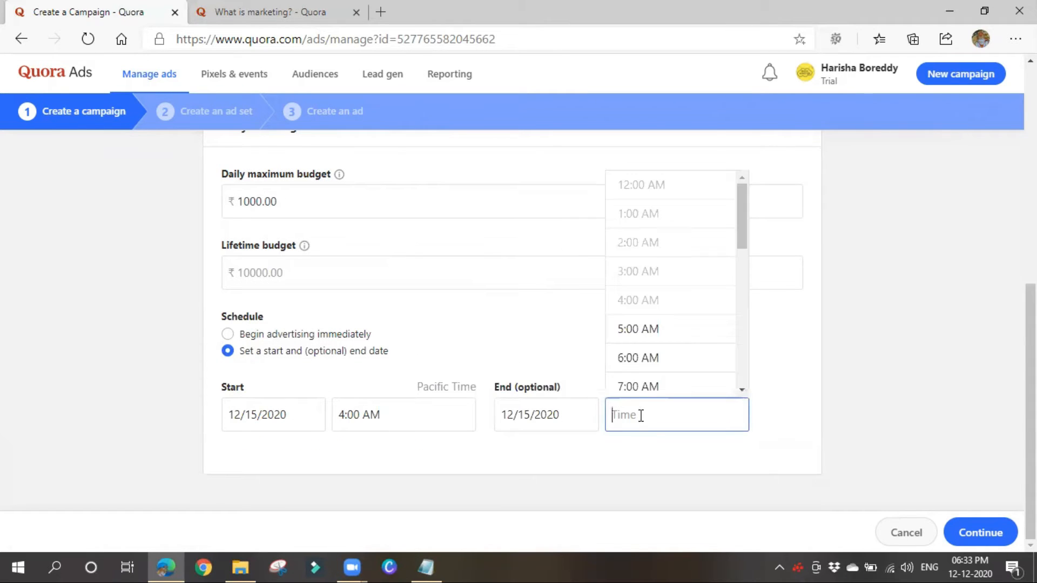
left_click(633, 326)
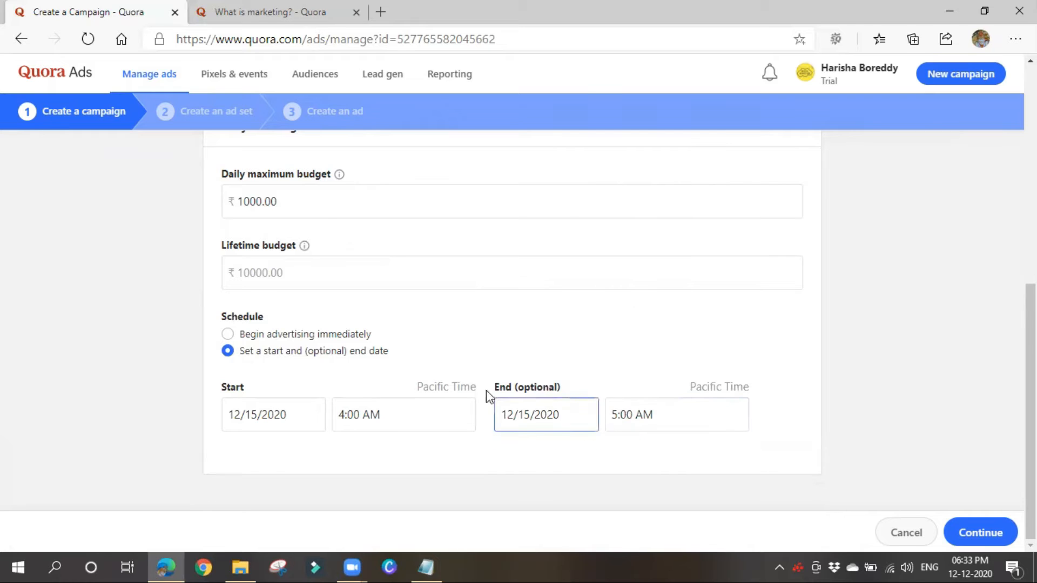
Revert to beginning advertising immediately and submit the campaign settings.
left_click(266, 339)
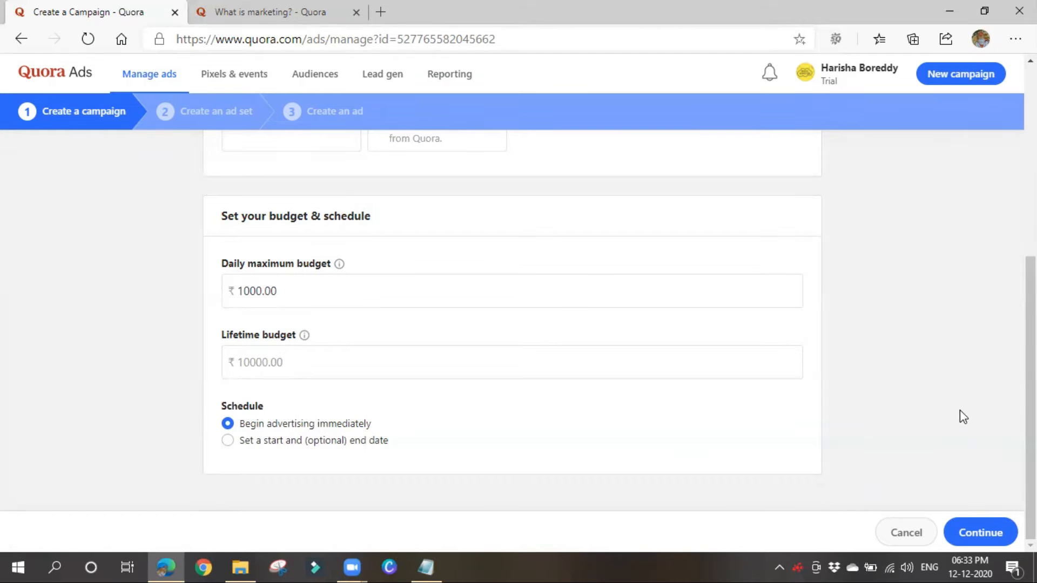
scroll(452, 402, "up", 5)
scroll(452, 404, "down", 5)
left_click(988, 531)
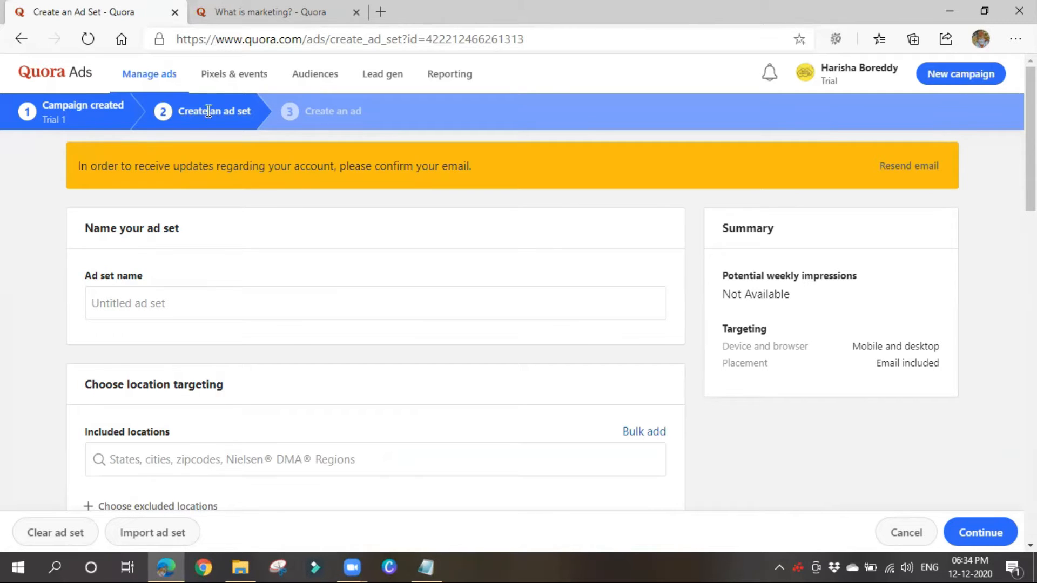
Enter 'Trail 1 Ad set' as the ad set name.
left_click(172, 301)
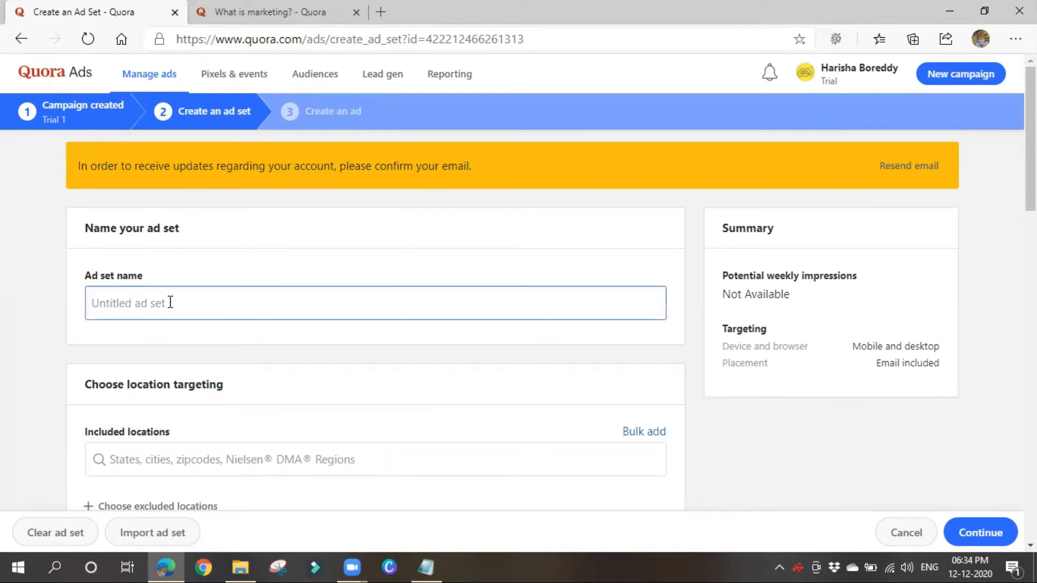
left_click(171, 301)
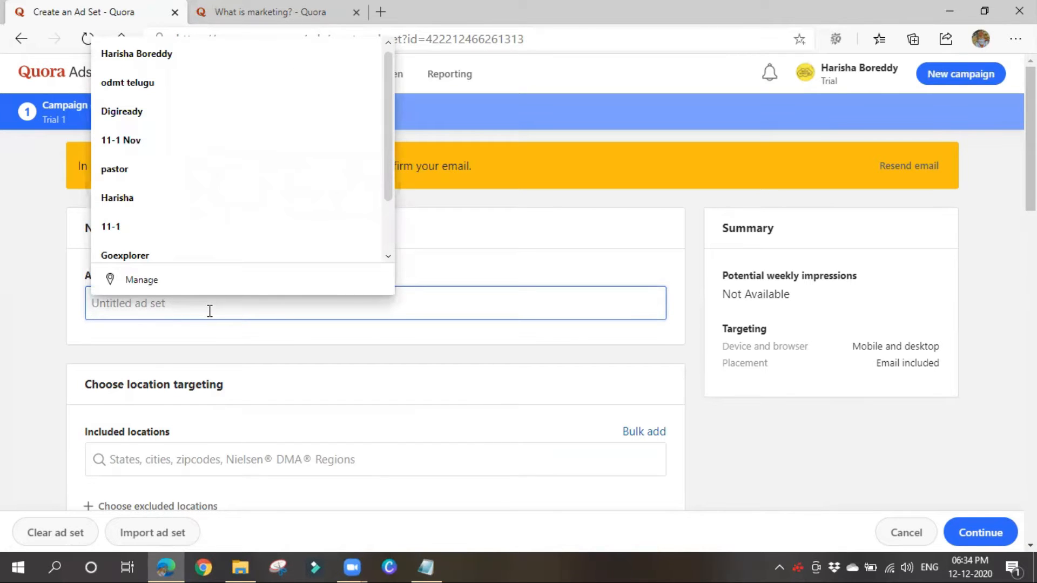
type("Trail")
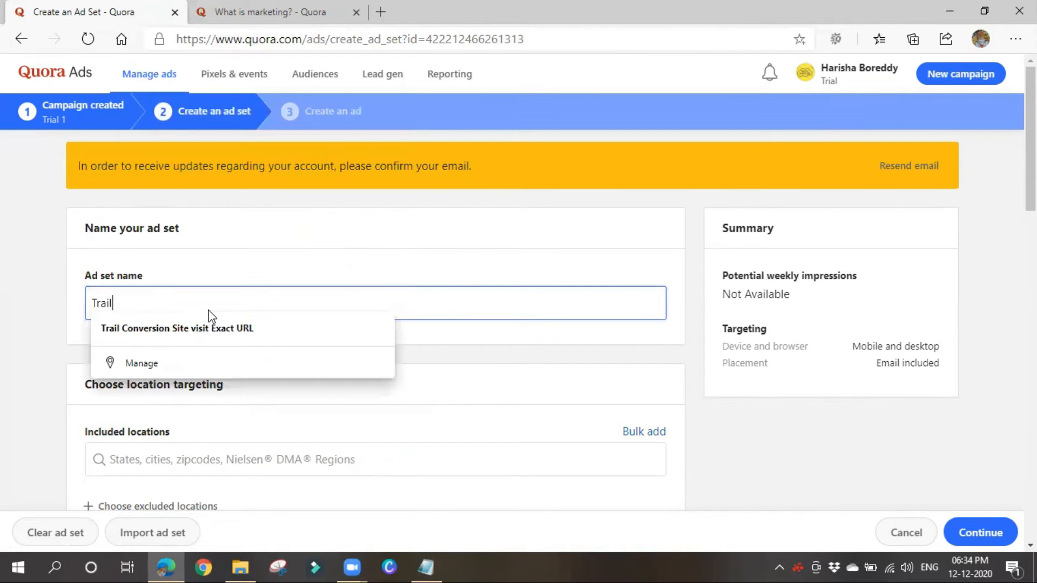
type(" 1 Ad ")
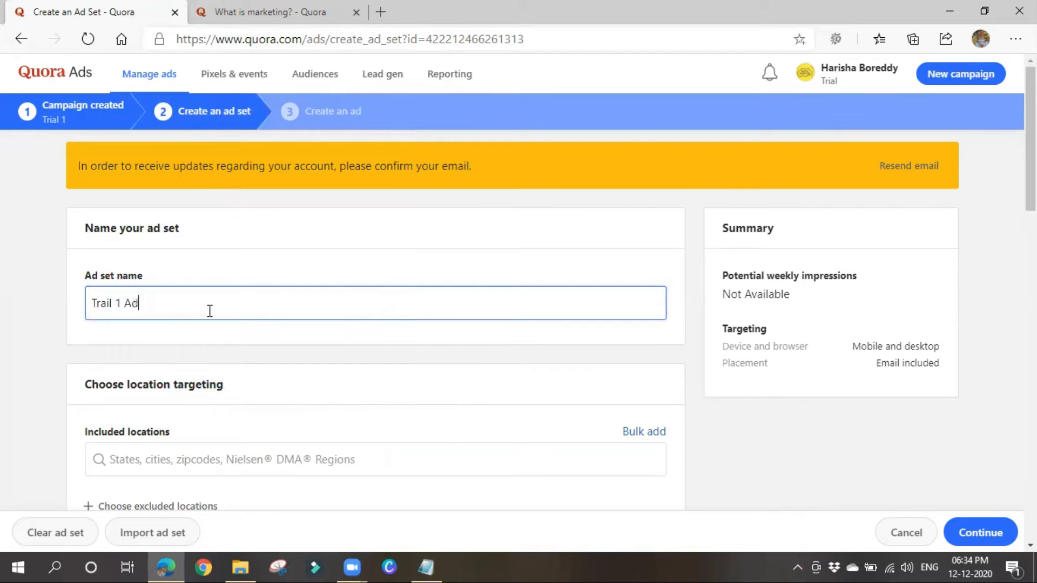
type("set")
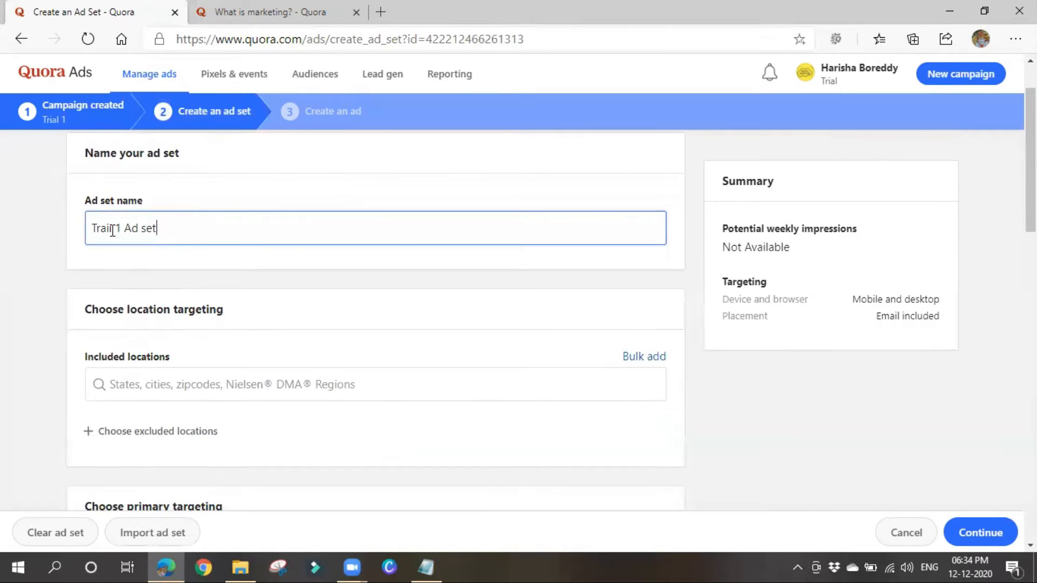
scroll(204, 254, "down", 1)
scroll(204, 254, "down", 2)
scroll(153, 299, "up", 1)
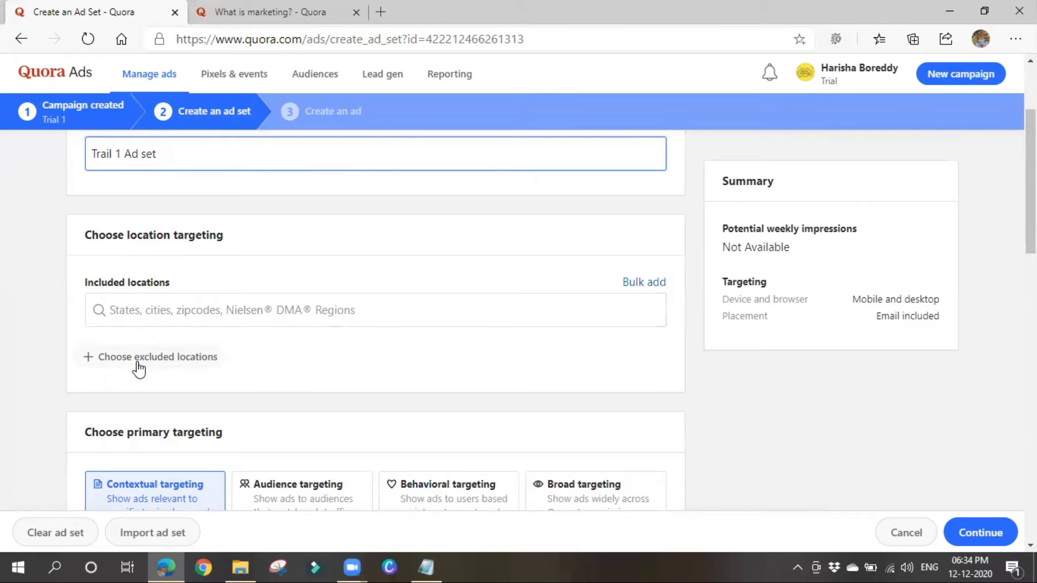
Add Andhra Pradesh and Telangana, India as included locations.
left_click(277, 312)
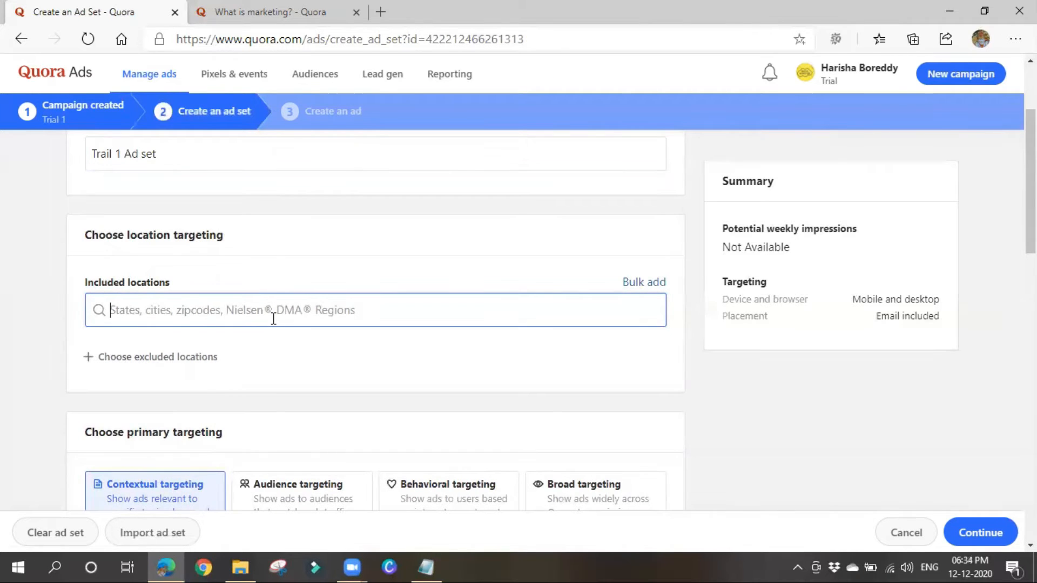
type("andh")
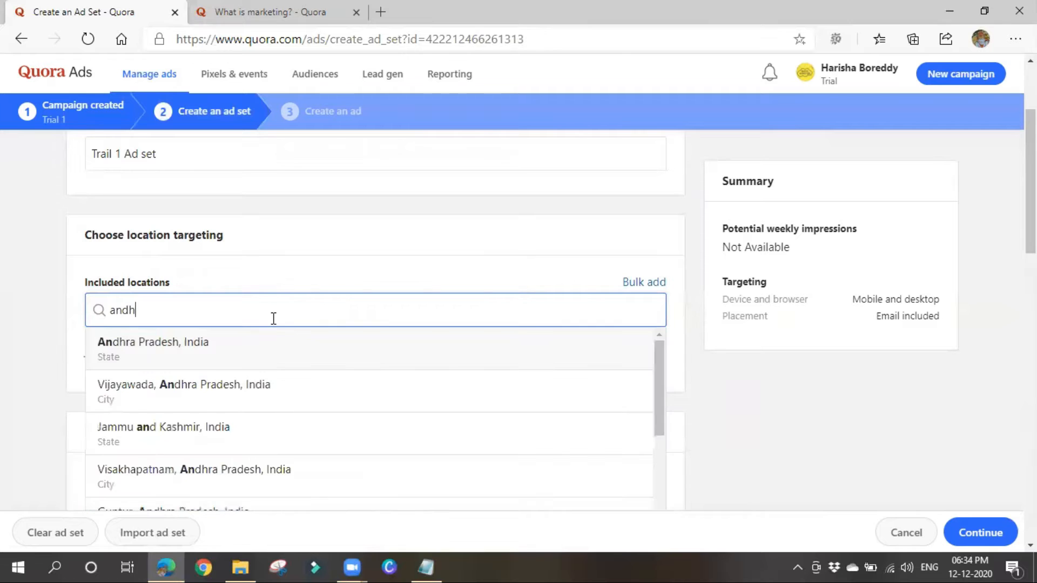
type("ra")
left_click(259, 348)
left_click(381, 311)
type("telangana")
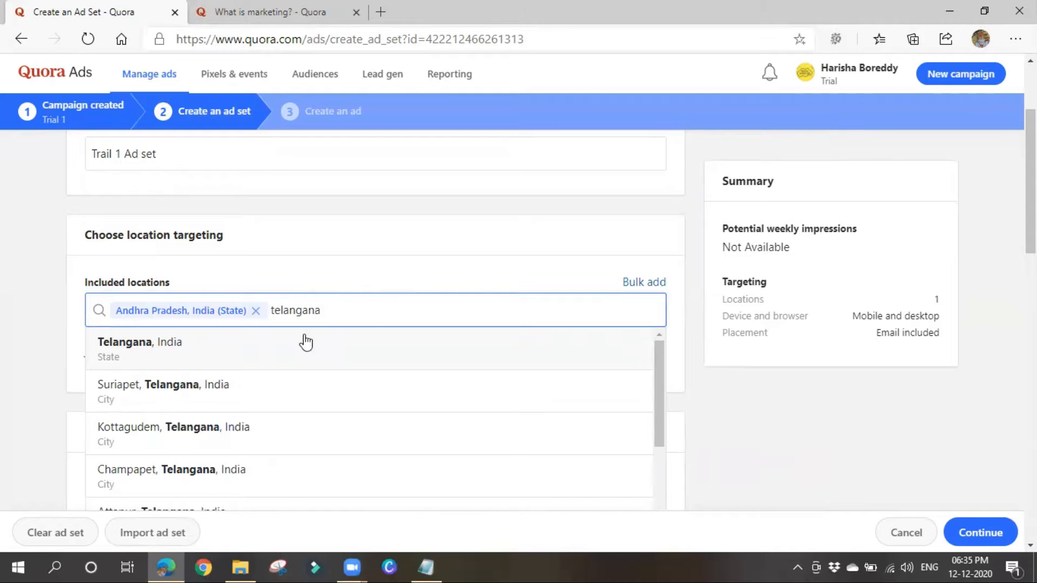
left_click(286, 354)
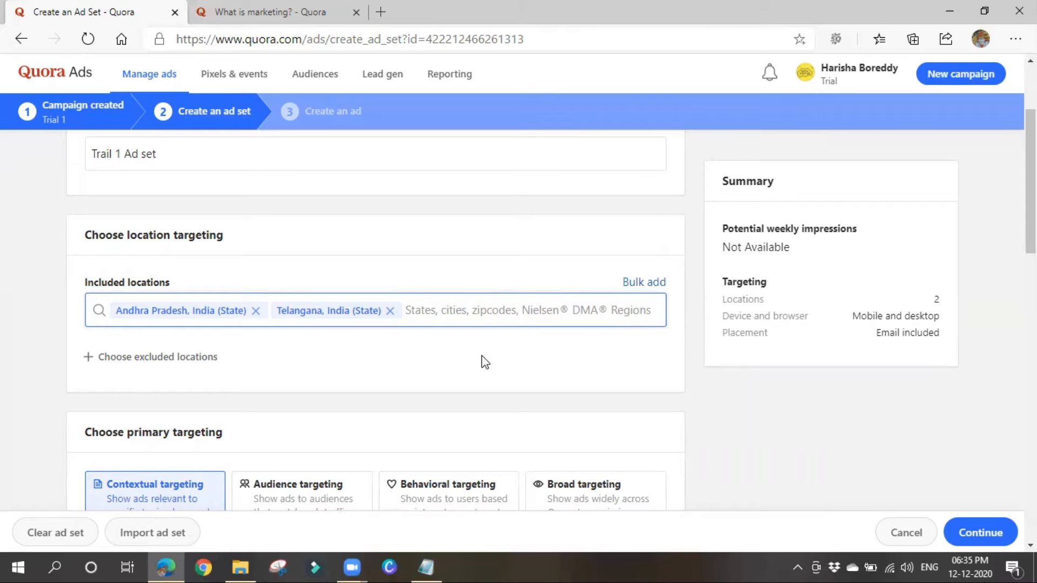
Check the Bulk add dialog's location types, keeping Zip code, then cancel without adding.
left_click(630, 291)
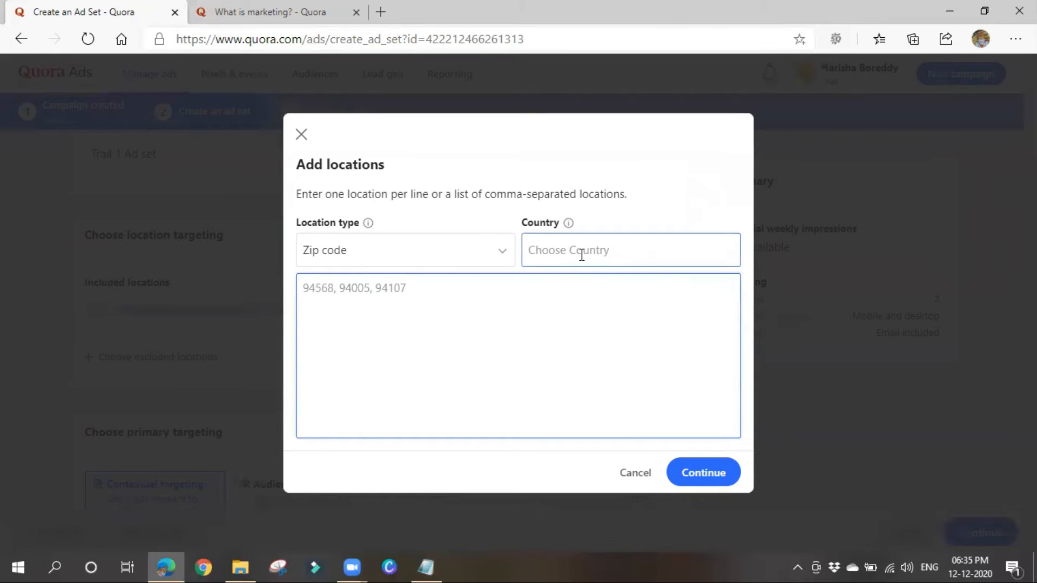
left_click(489, 253)
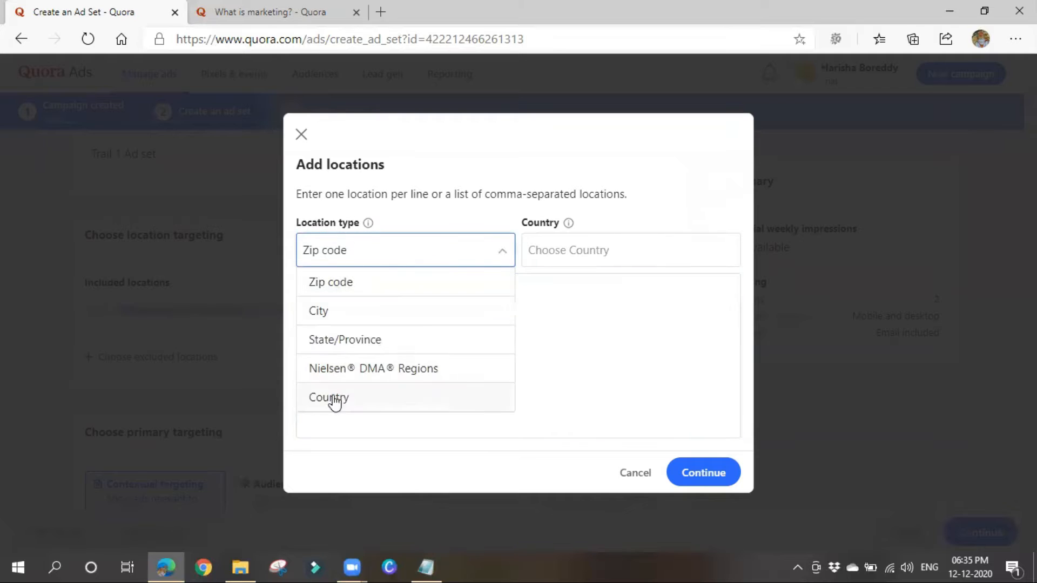
left_click(571, 354)
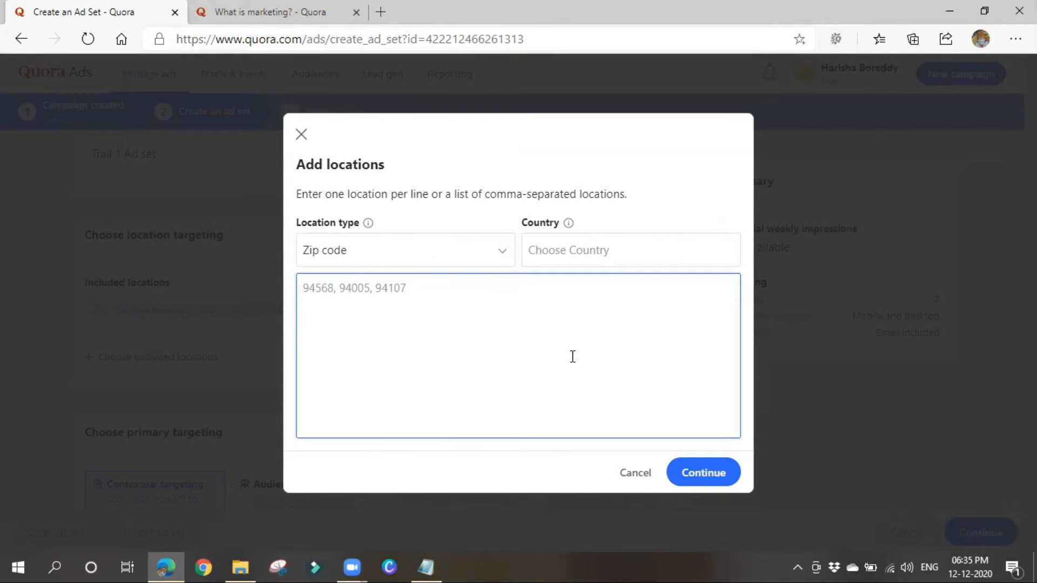
left_click(635, 475)
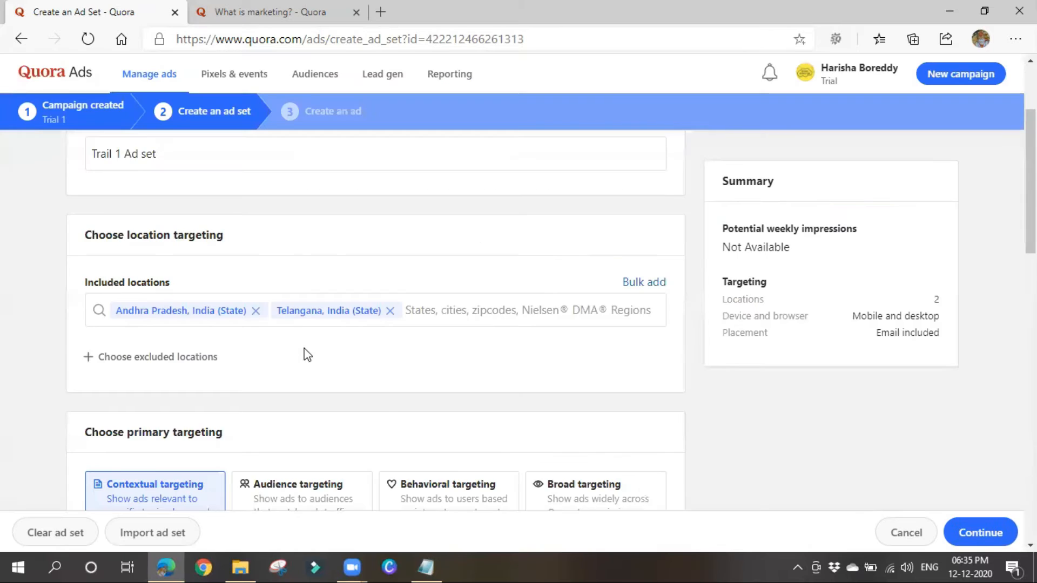
scroll(303, 354, "down", 1)
Reveal an empty Excluded locations field, then move down to the targeted topics search.
left_click(120, 289)
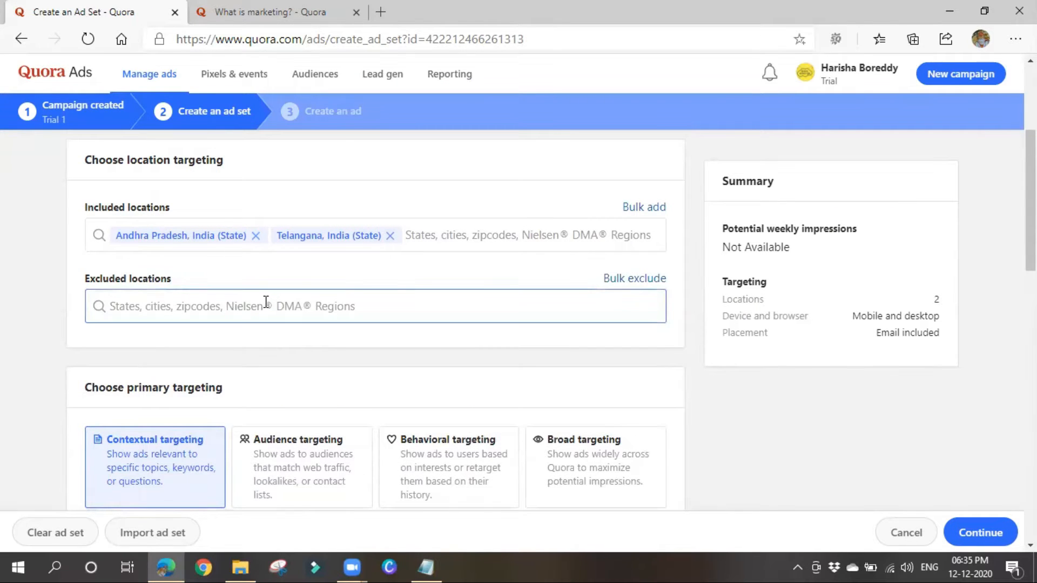
scroll(324, 302, "down", 3)
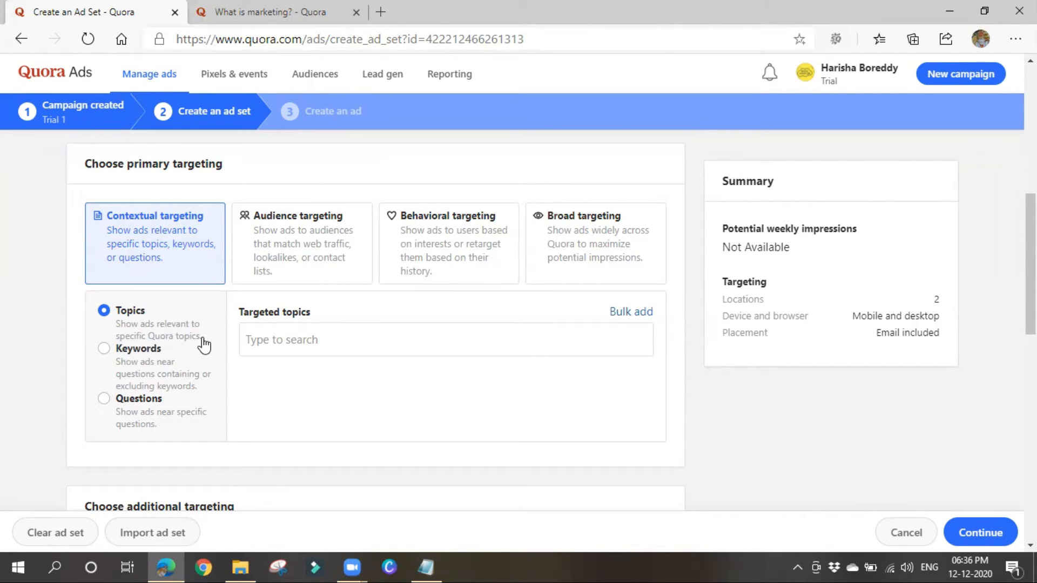
left_click(300, 346)
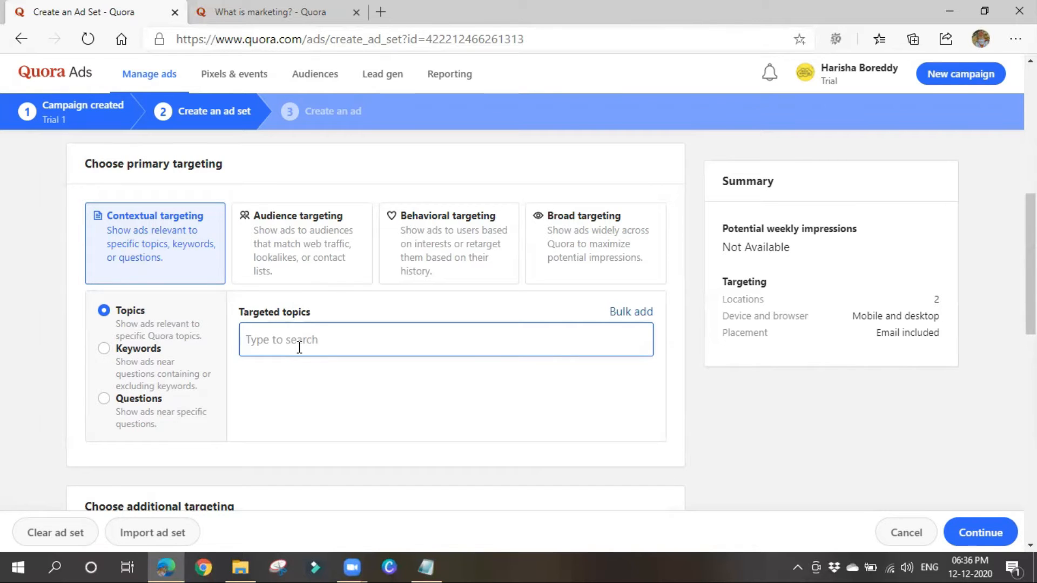
Target the topics Digital Marketing and Online Advertising, then switch contextual targeting to Keywords.
type("digital")
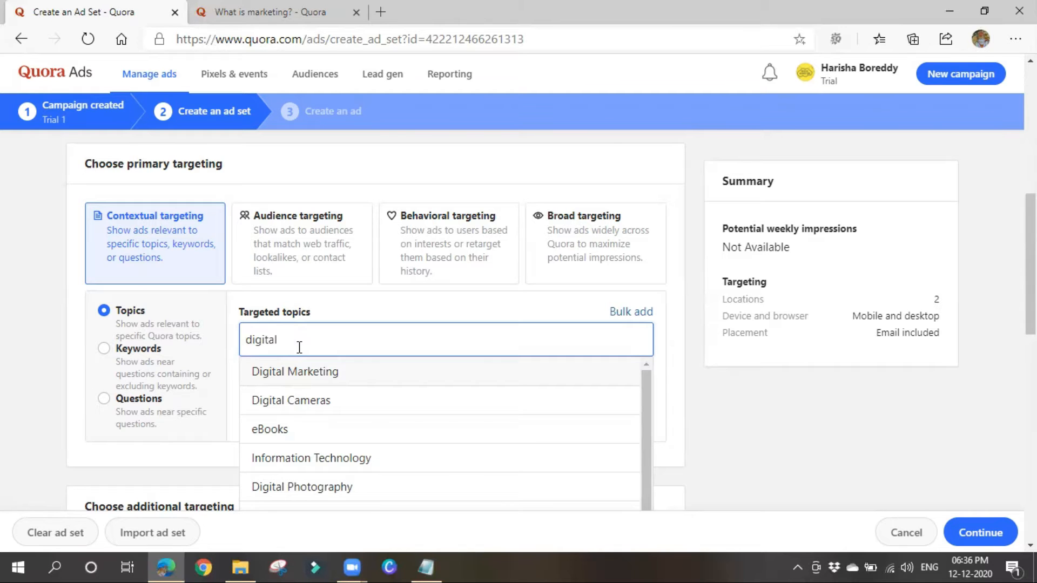
left_click(298, 379)
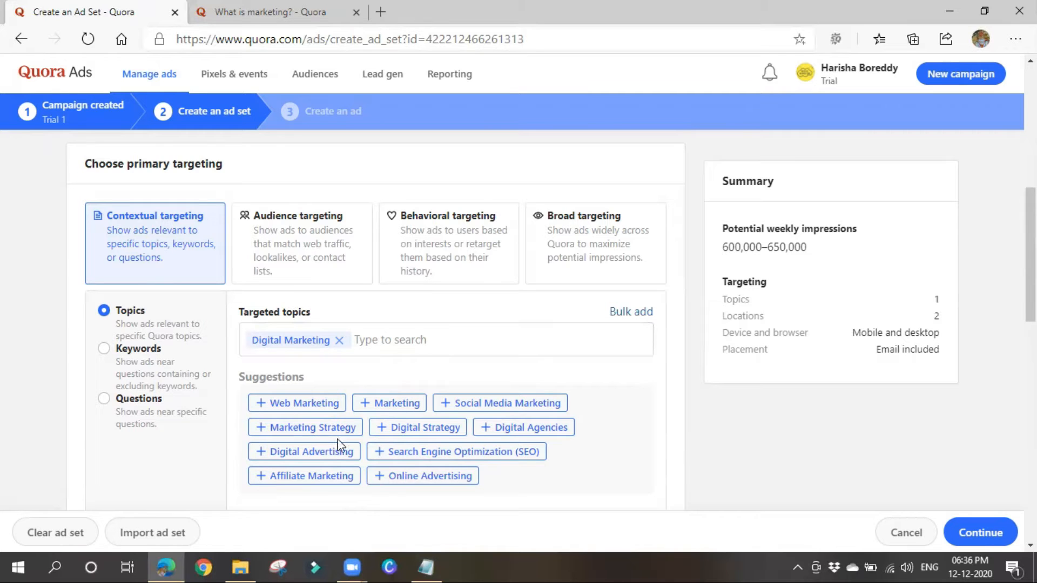
left_click(378, 478)
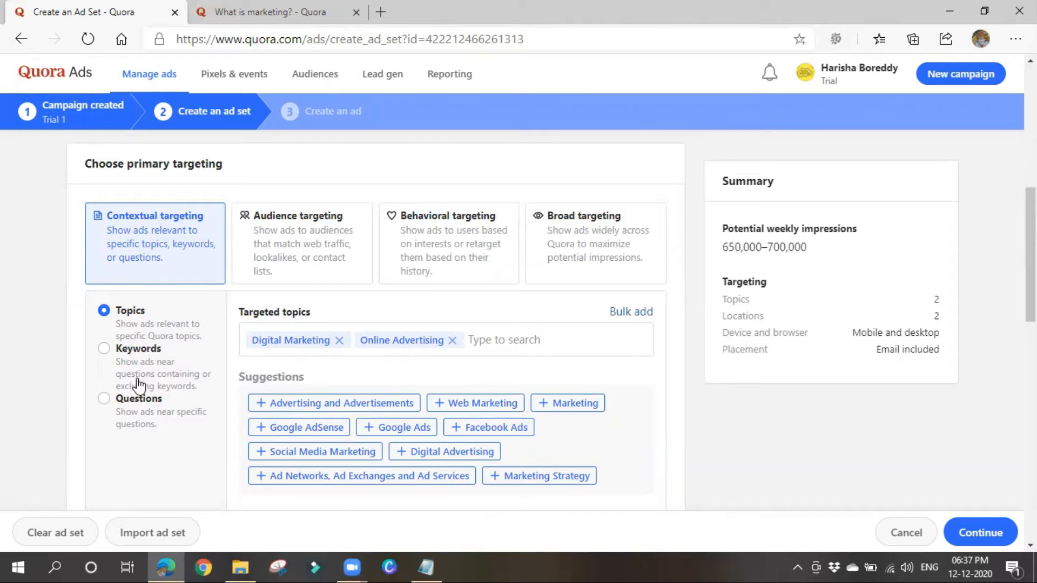
left_click(105, 351)
Paste in Digital Marketing as a targeted keyword, then switch contextual targeting to Questions.
left_click(305, 339)
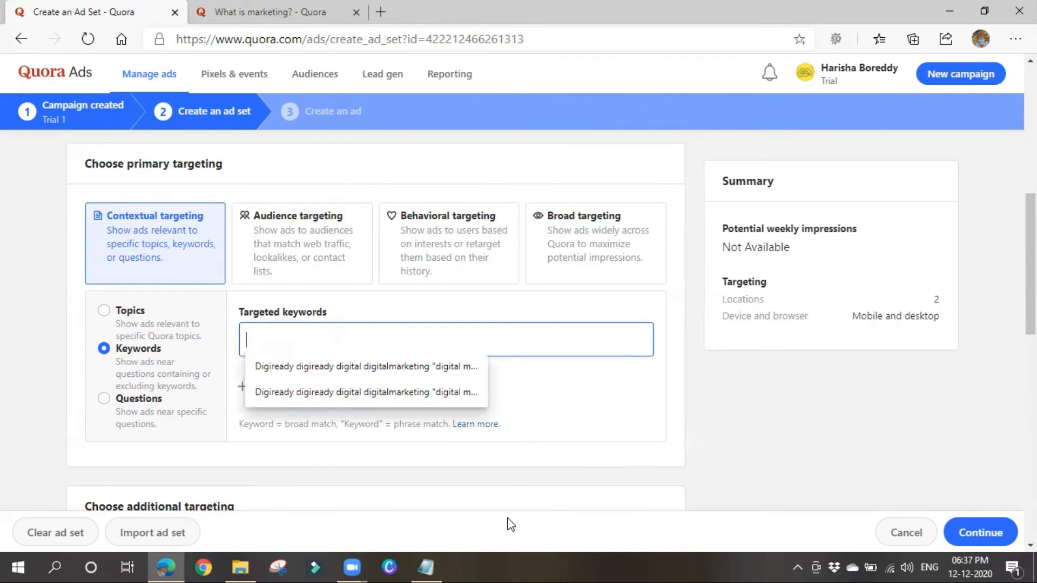
type("Digital Marketing")
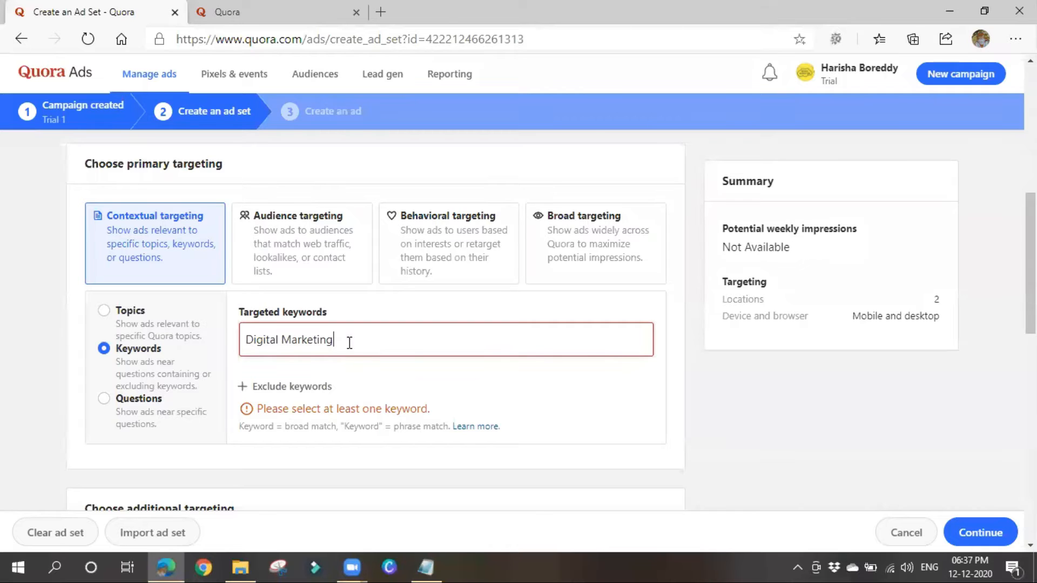
key("Return")
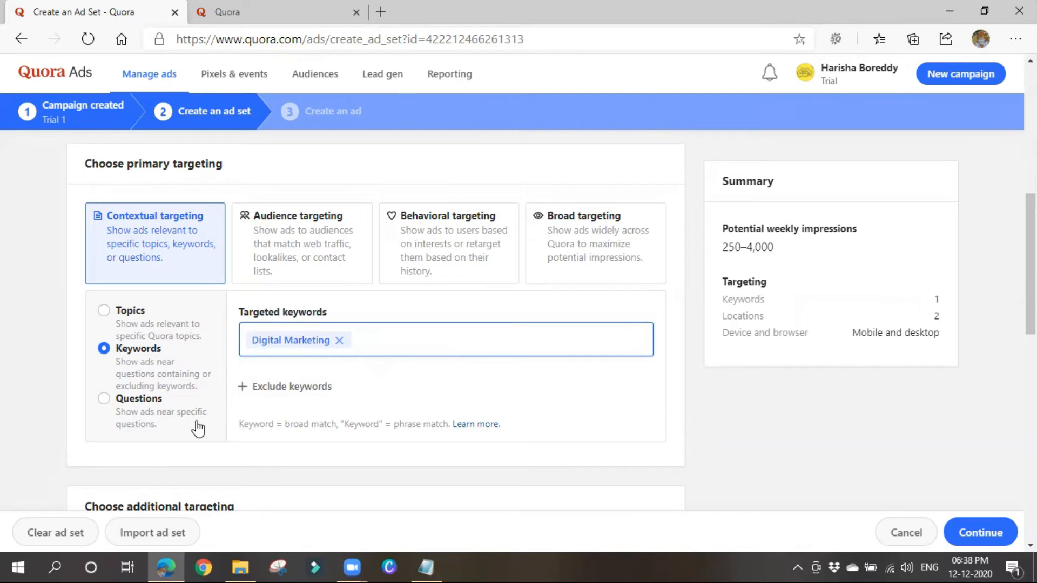
left_click(139, 412)
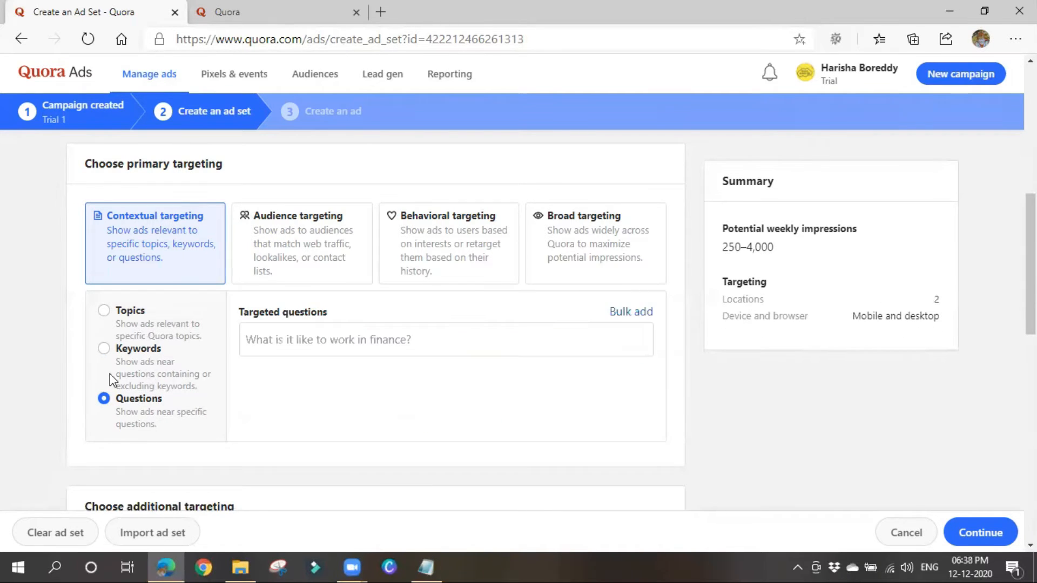
Bring the Quora home feed tab to the front and scroll through its posts.
left_click(335, 7)
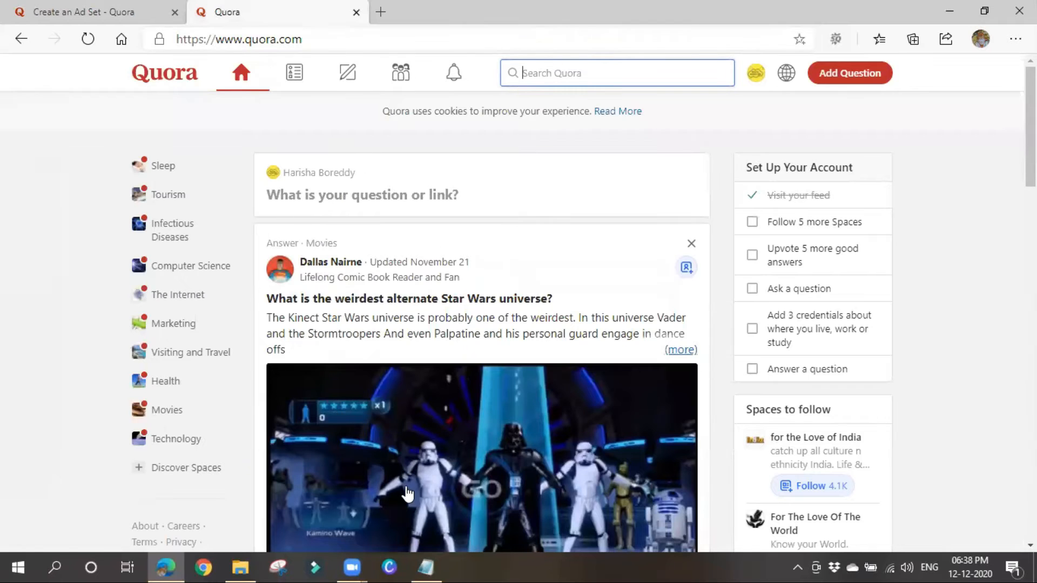
scroll(408, 492, "down", 15)
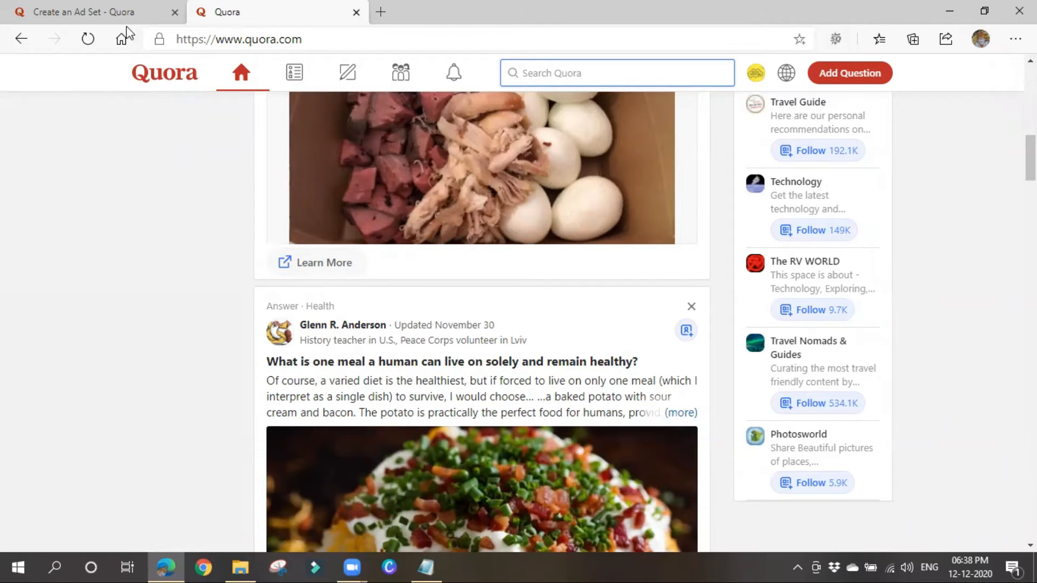
Back in the ad set, target 'What exactly is digital marketing?', 'What is online marketing?' and 'What is social media marketing?'.
left_click(119, 12)
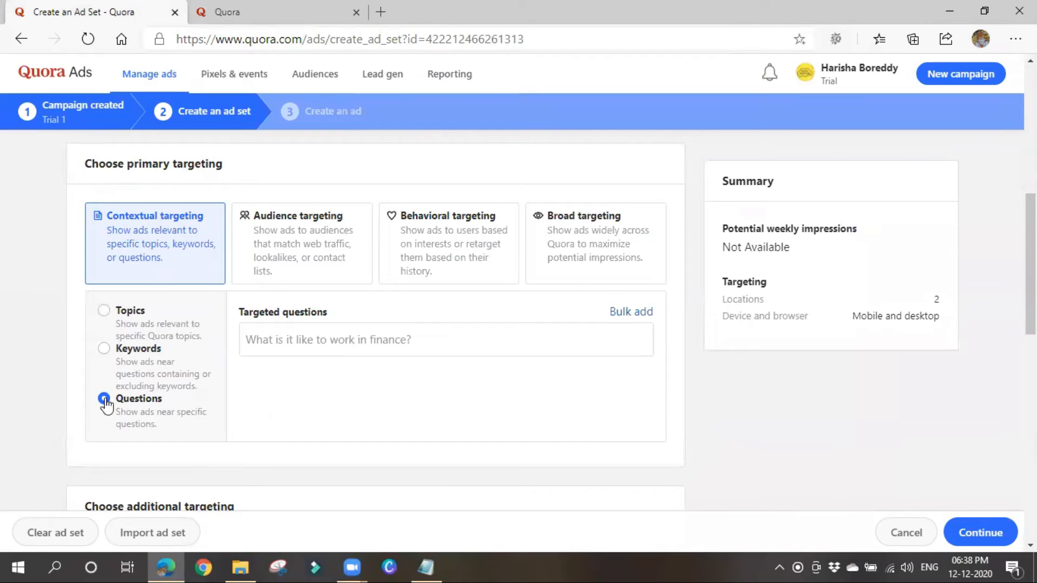
left_click(316, 345)
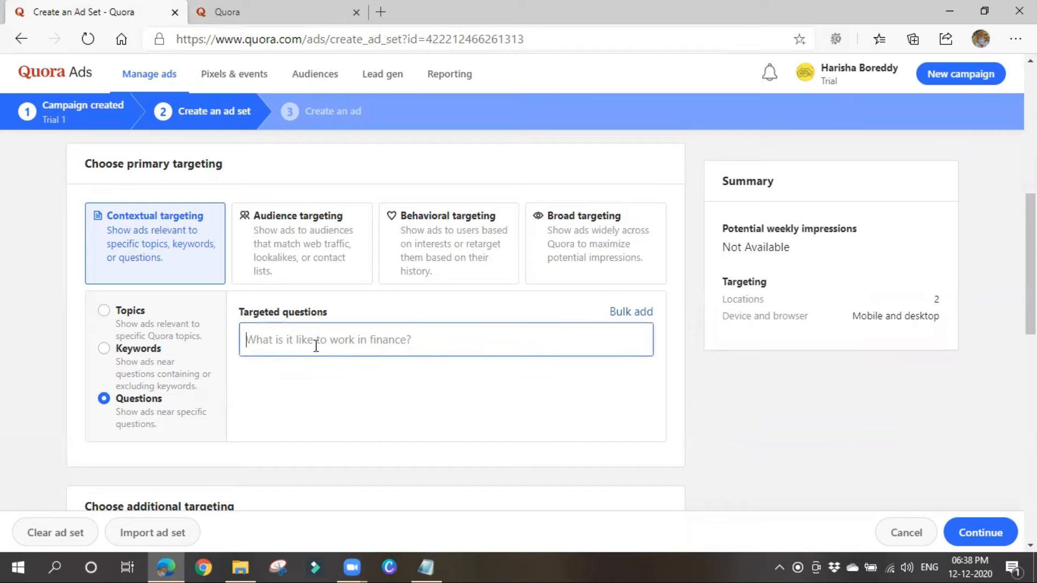
type("what ")
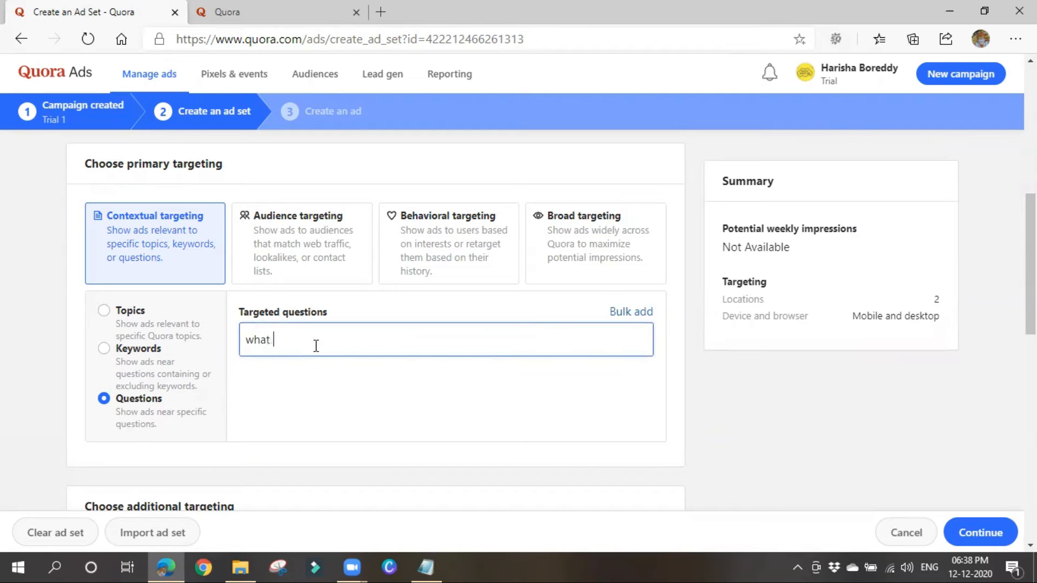
type("is dig")
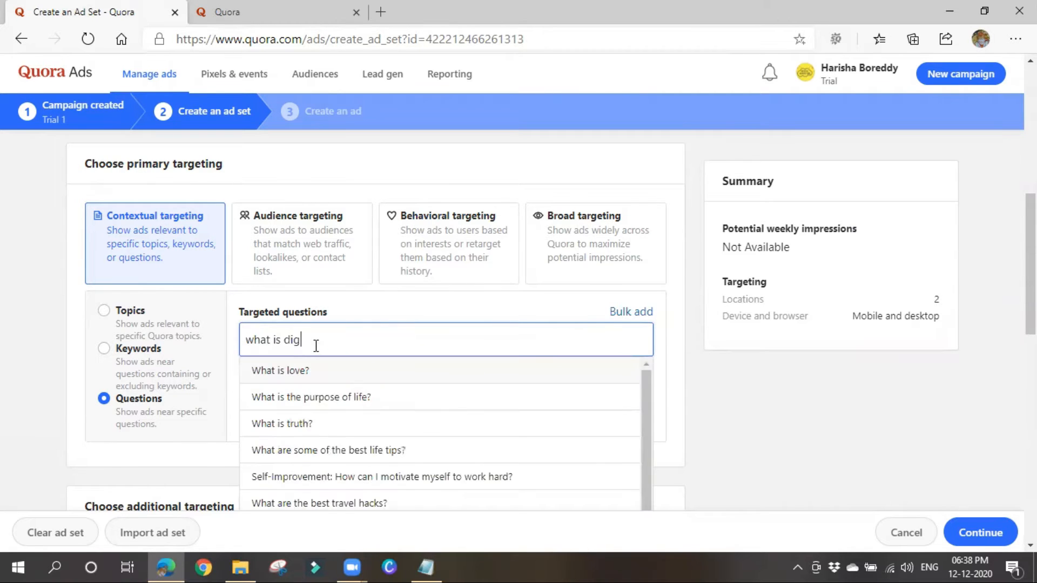
type("ital marketi")
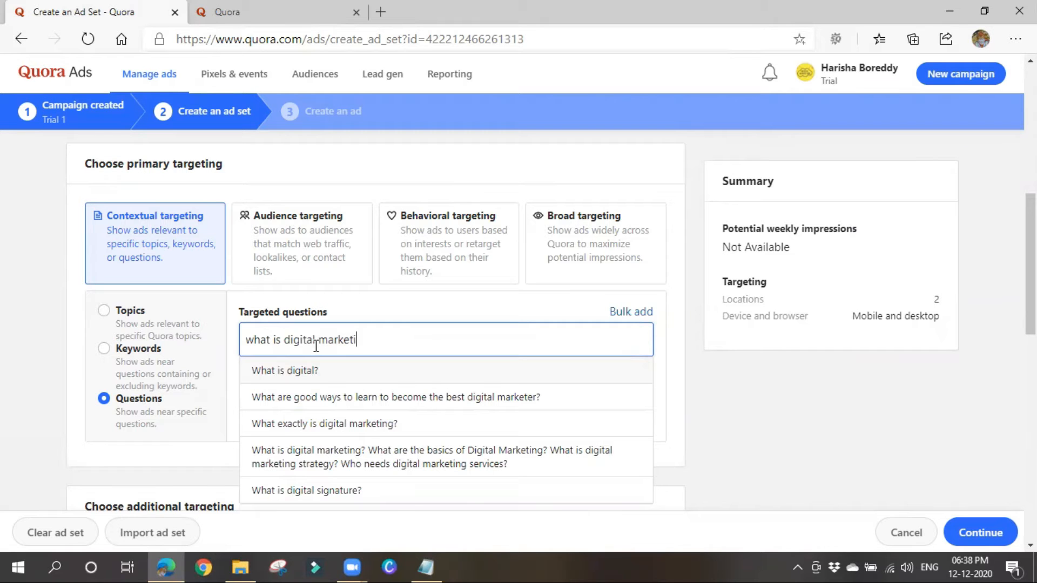
type("ng,")
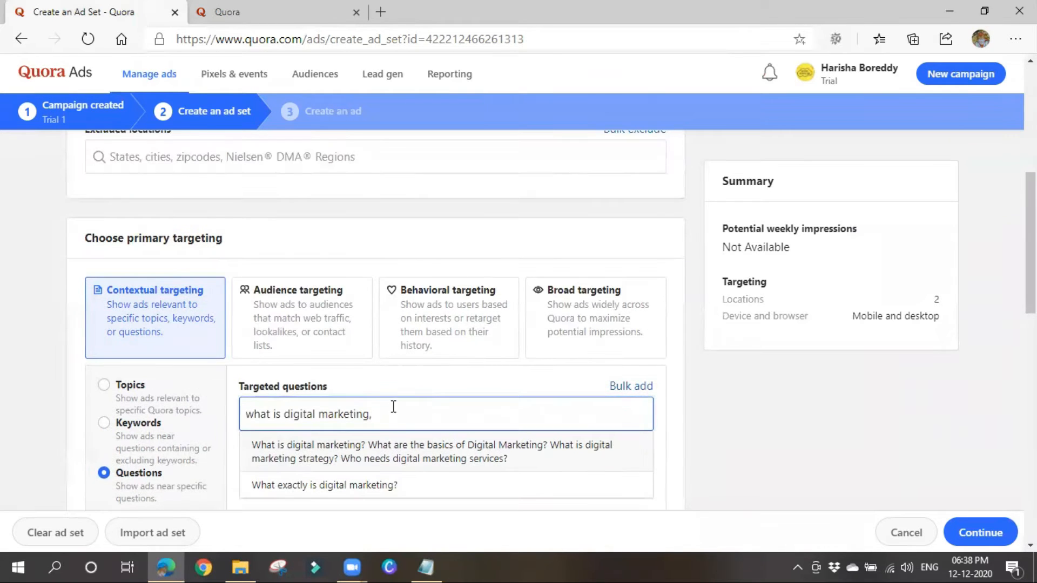
scroll(395, 417, "down", 1)
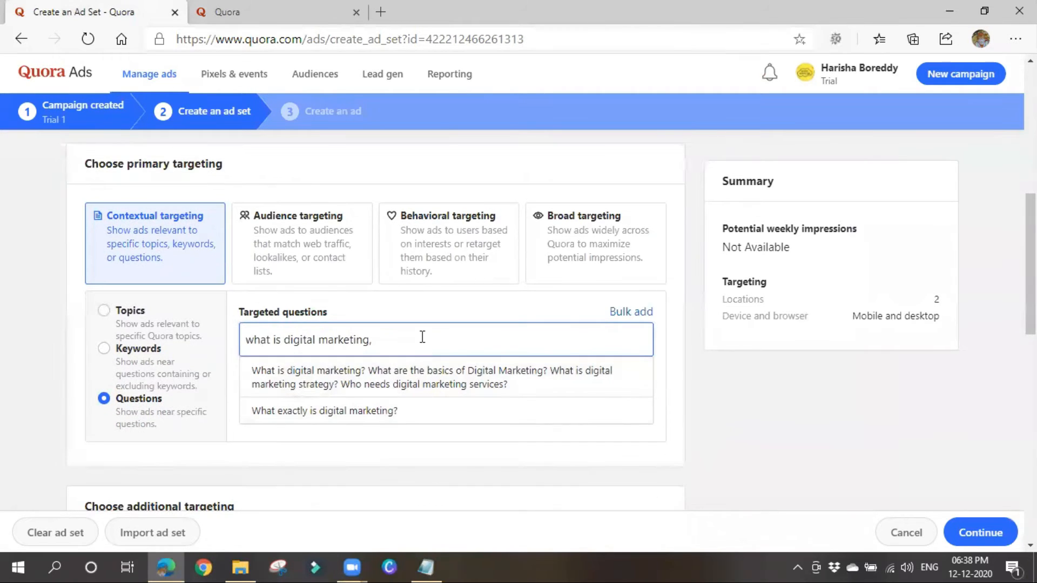
left_click(400, 411)
type("w")
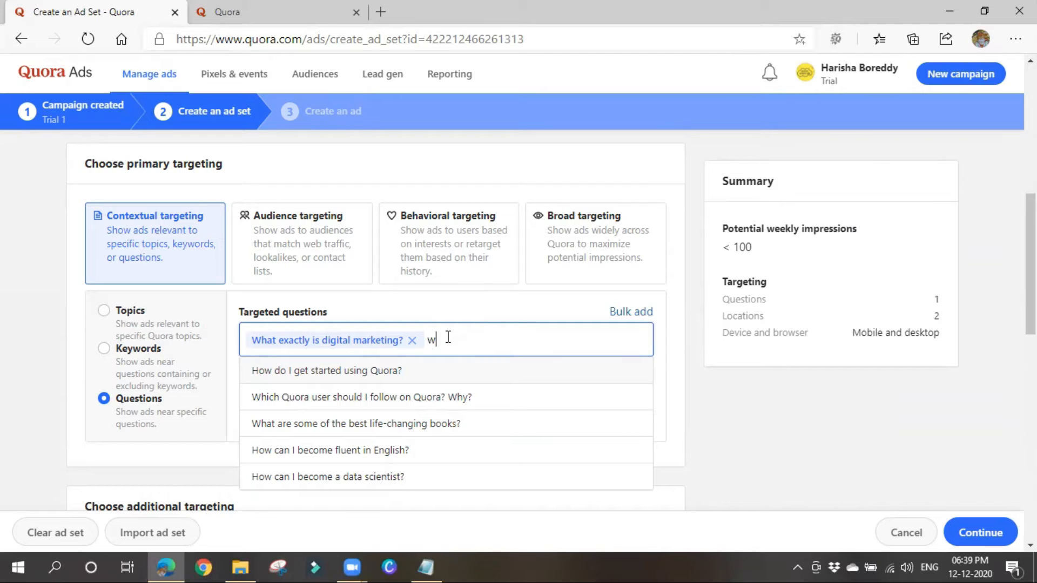
type("hat is ")
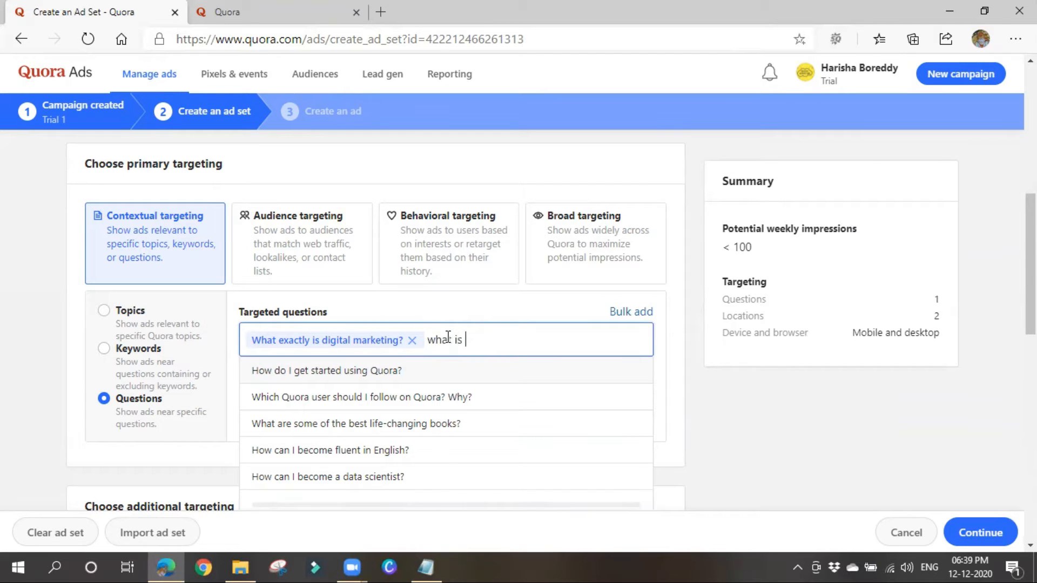
type("online m")
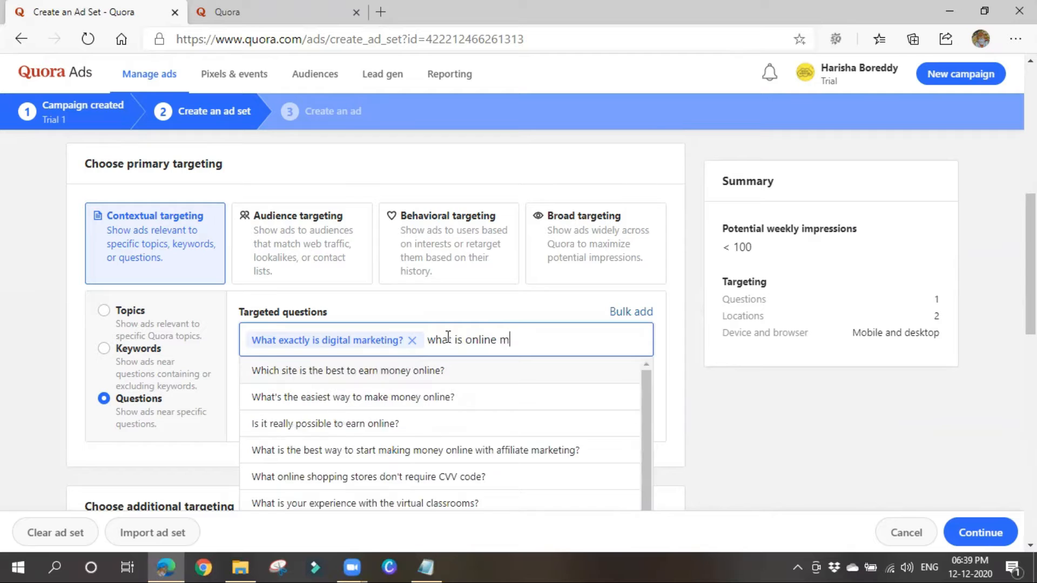
type("arketing")
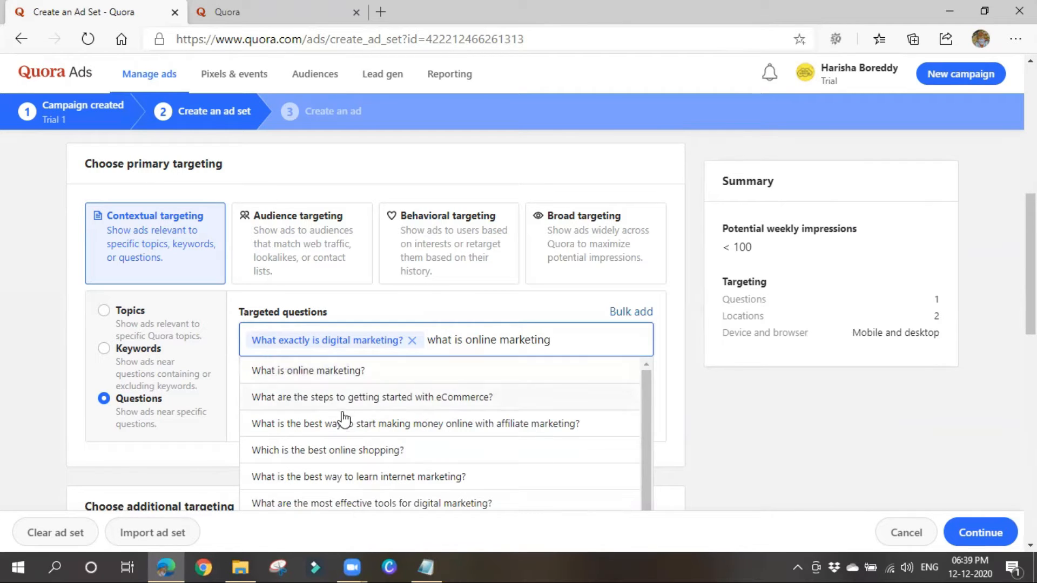
left_click(339, 372)
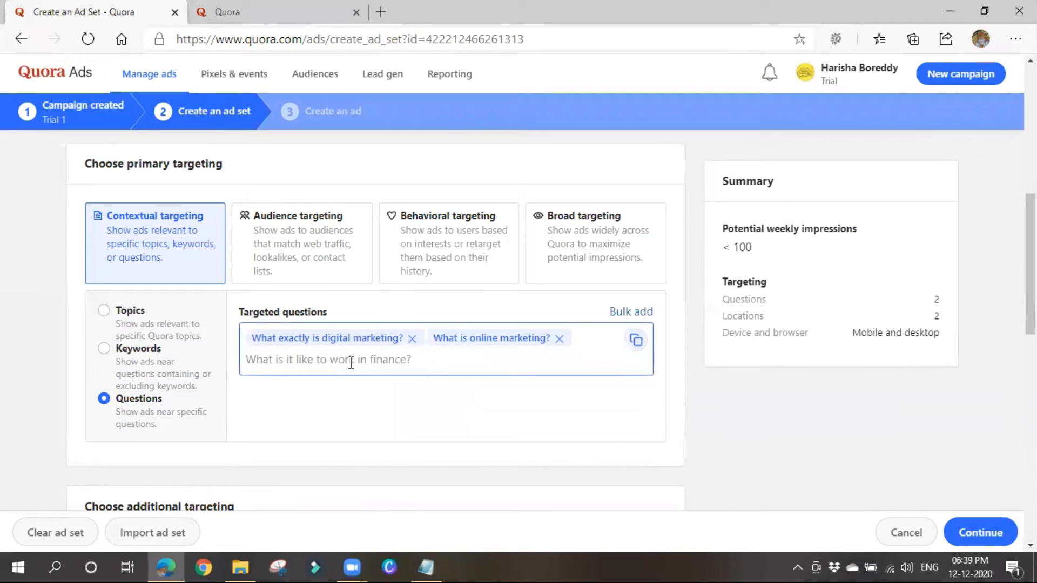
type("what is soci")
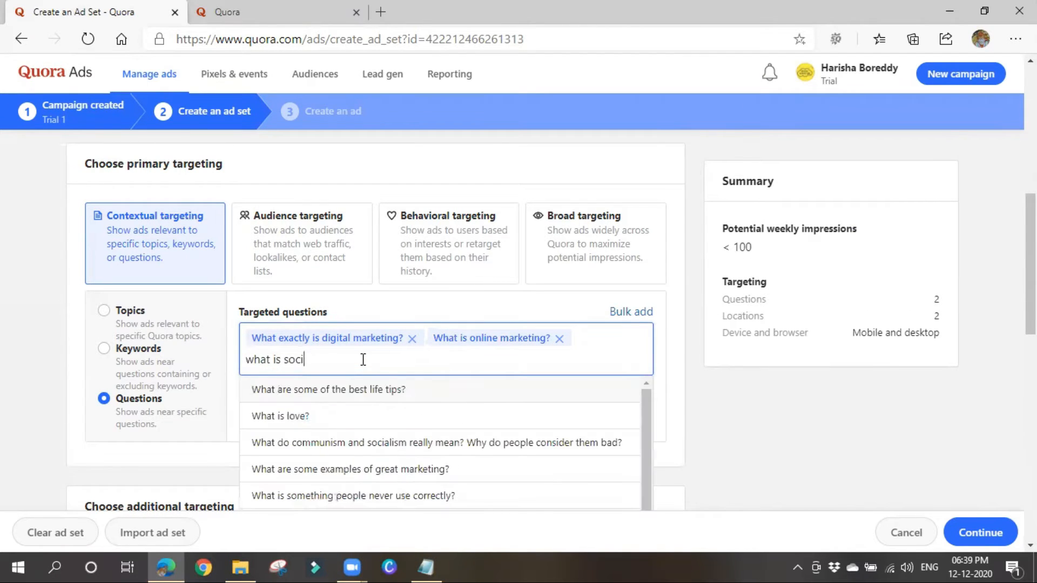
type("al me")
type("du")
type("ia")
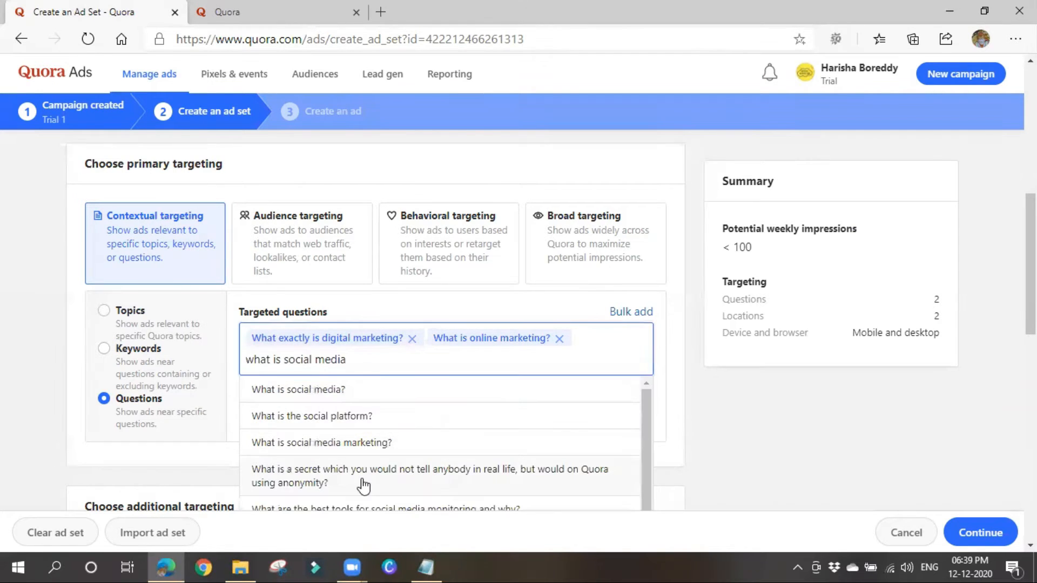
type(" marketing")
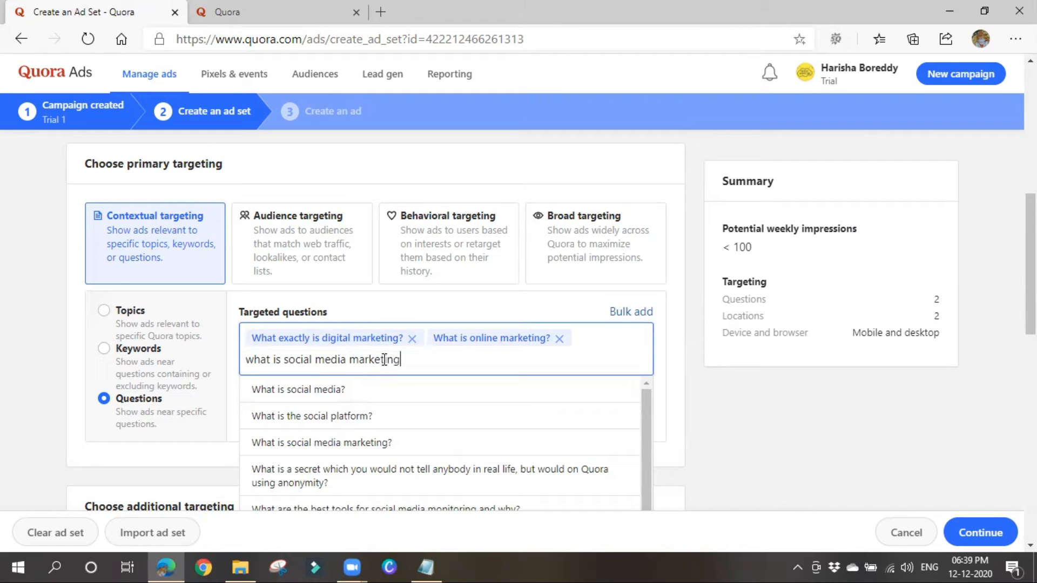
left_click(366, 398)
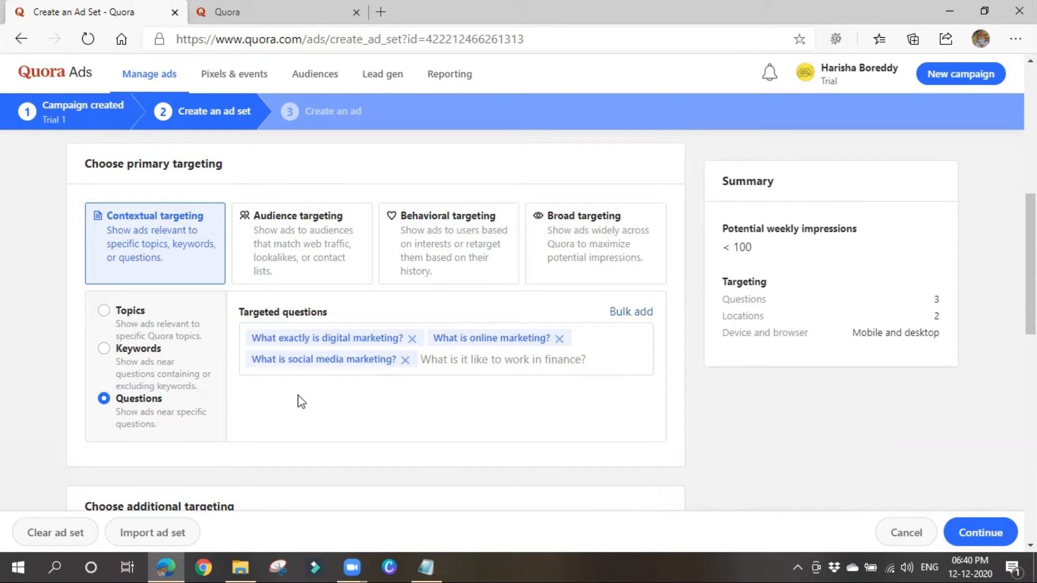
Switch primary targeting to Audience targeting, then to Behavioral targeting by Interests.
left_click(319, 273)
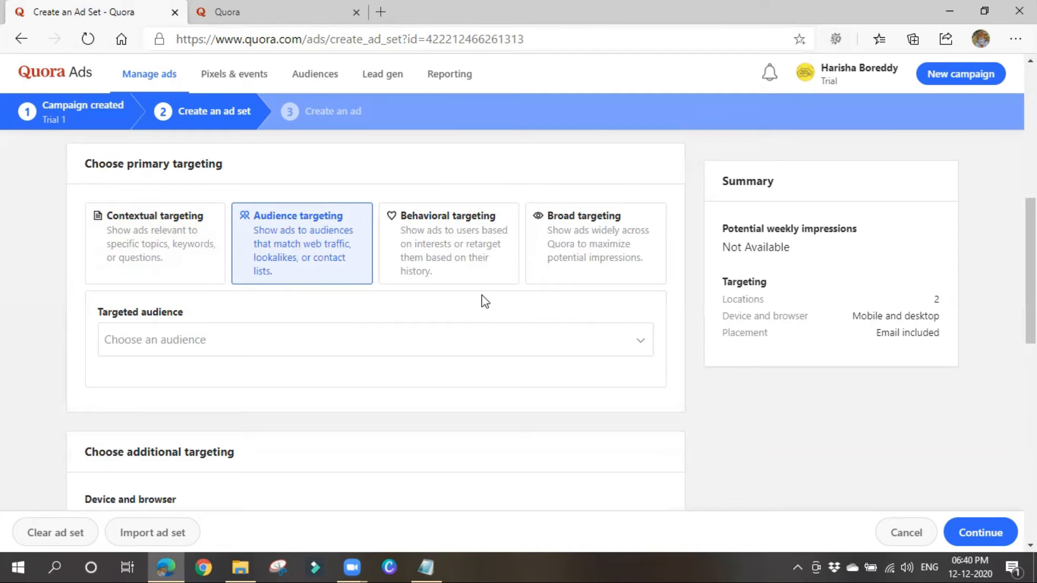
left_click(463, 272)
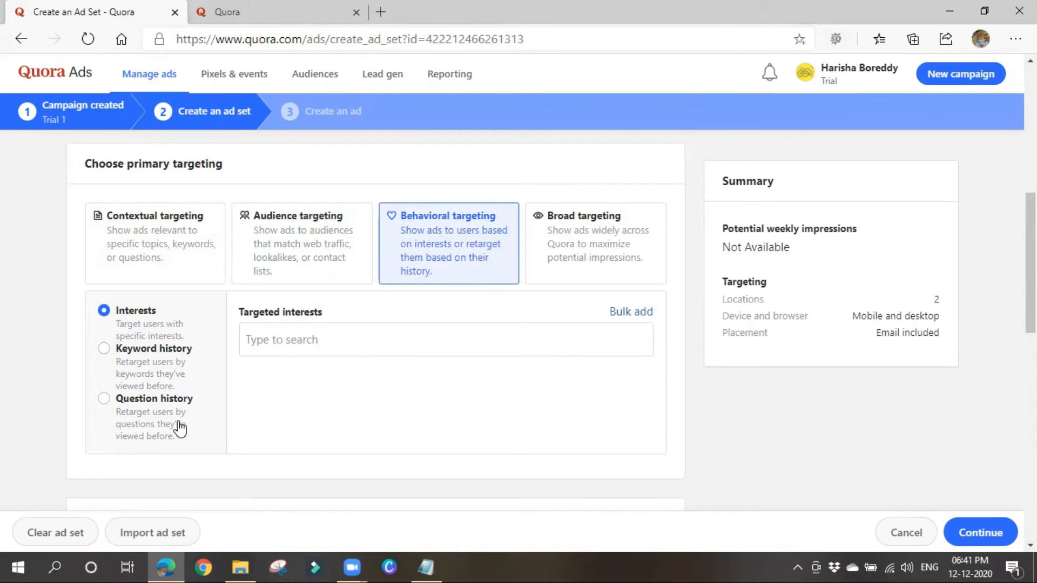
Add Digital Marketing as a targeted interest, then switch behavioral targeting to Keyword history.
left_click(414, 332)
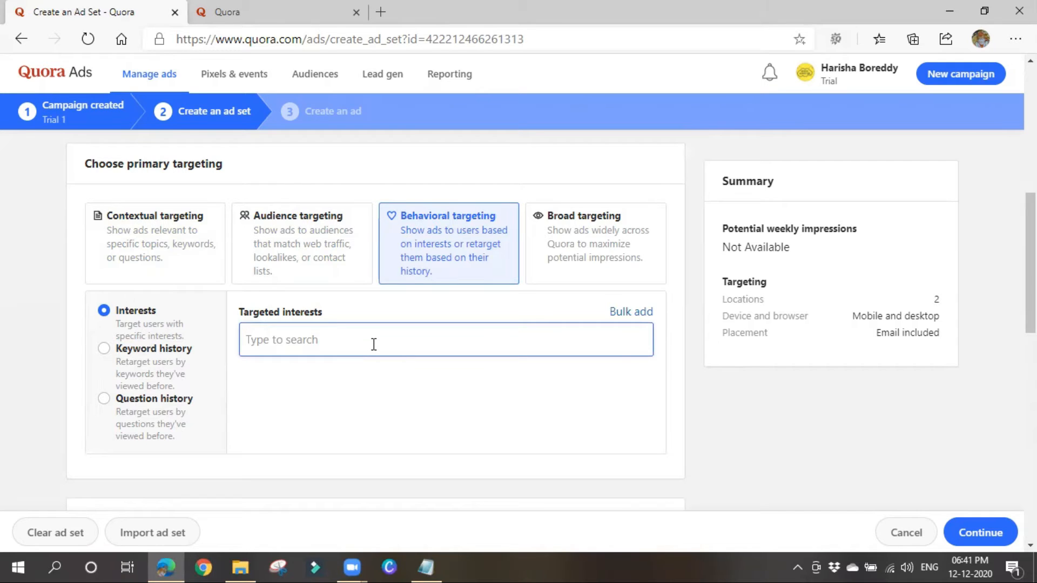
type("digi")
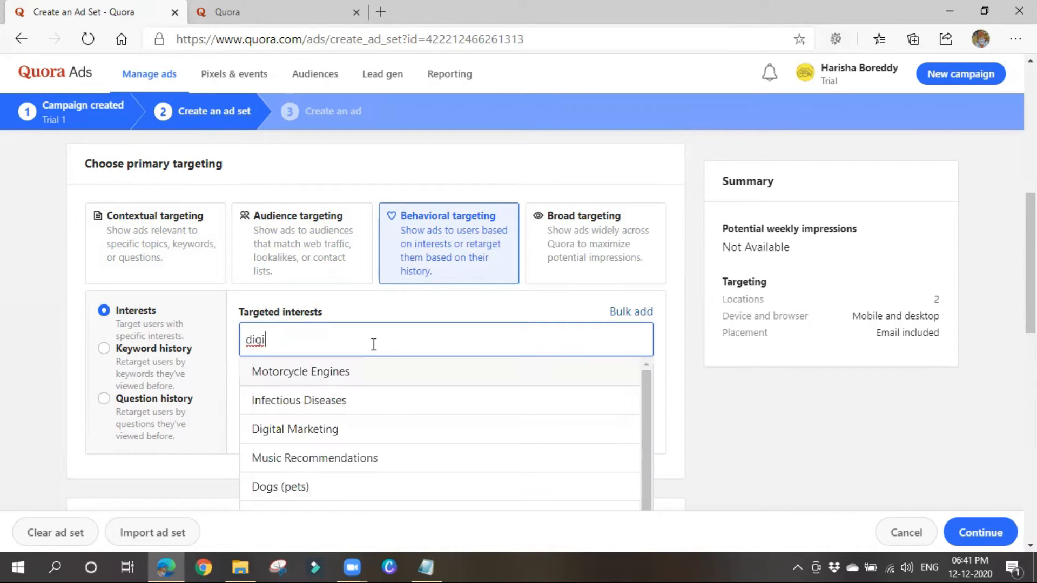
type("tal marketing")
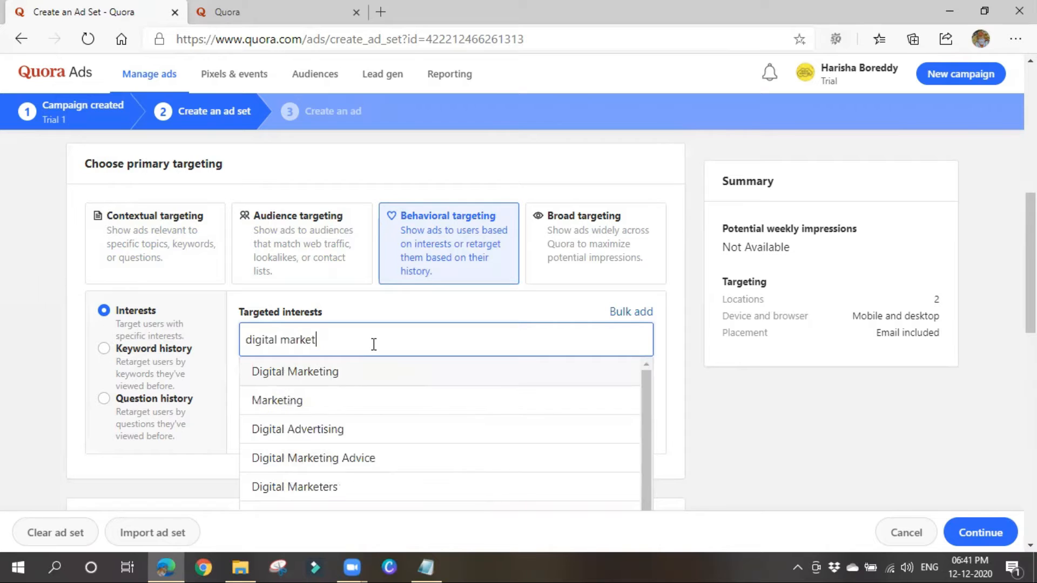
left_click(347, 375)
left_click(433, 354)
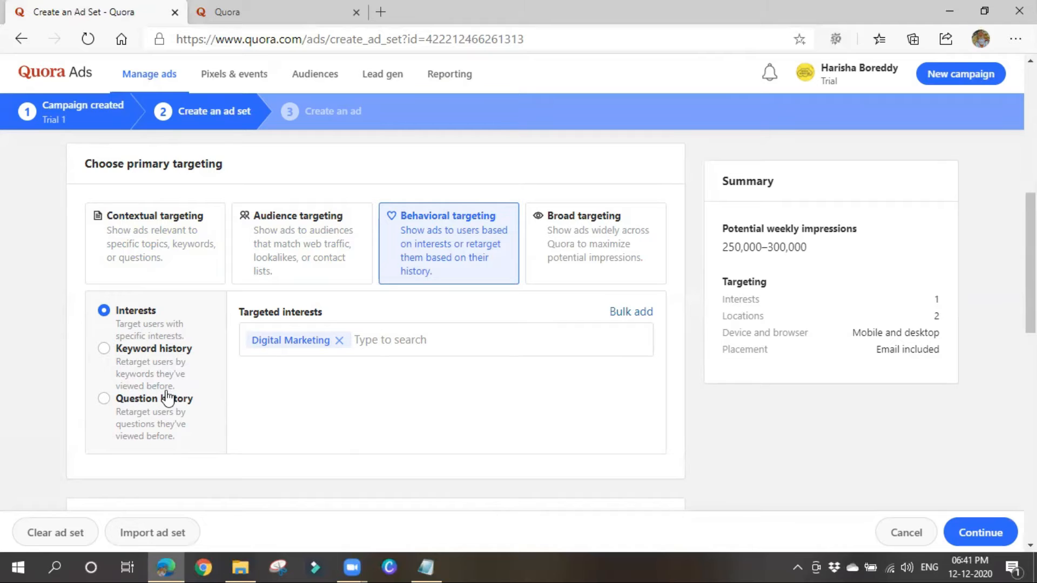
left_click(163, 366)
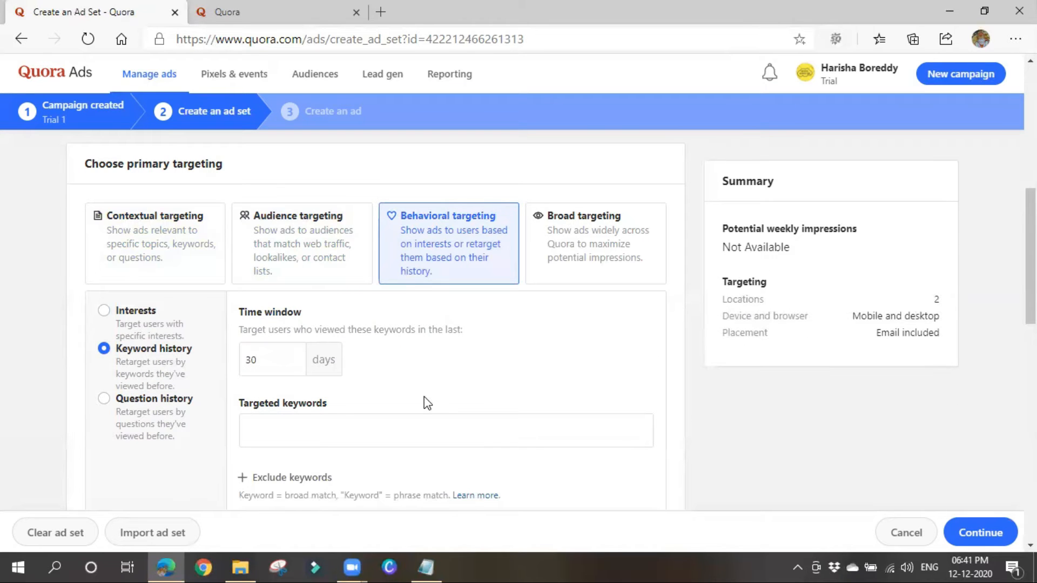
Use keyword-history retargeting with a 20-day time window and the keyword 'digital marketing'.
scroll(378, 402, "down", 2)
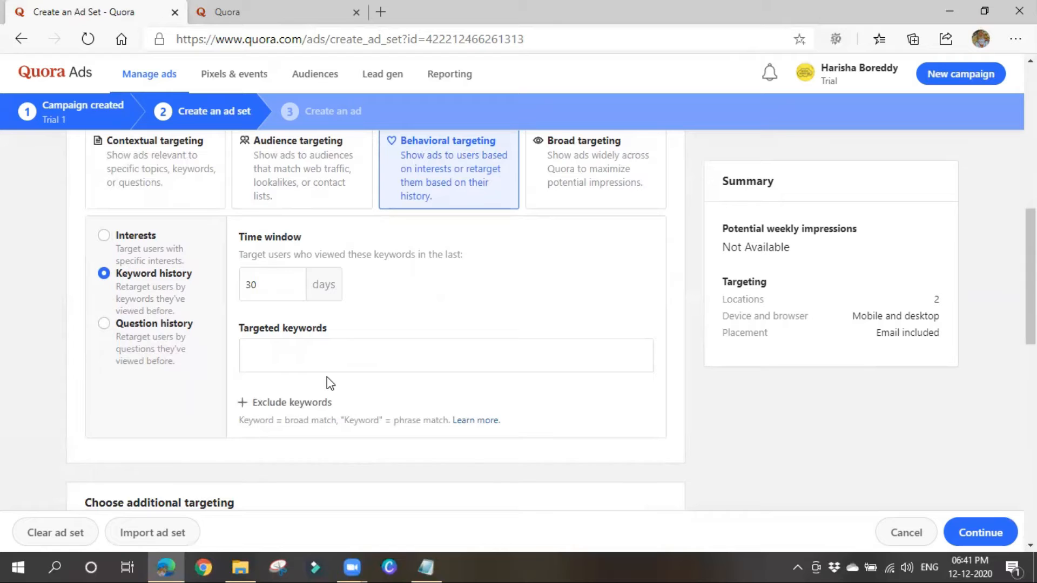
left_click(318, 368)
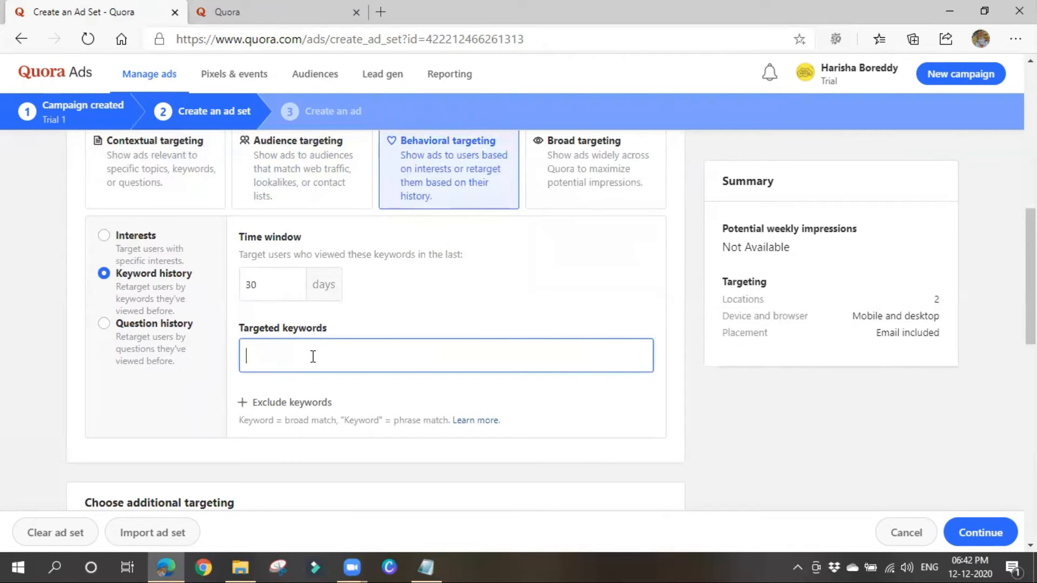
left_click(285, 280)
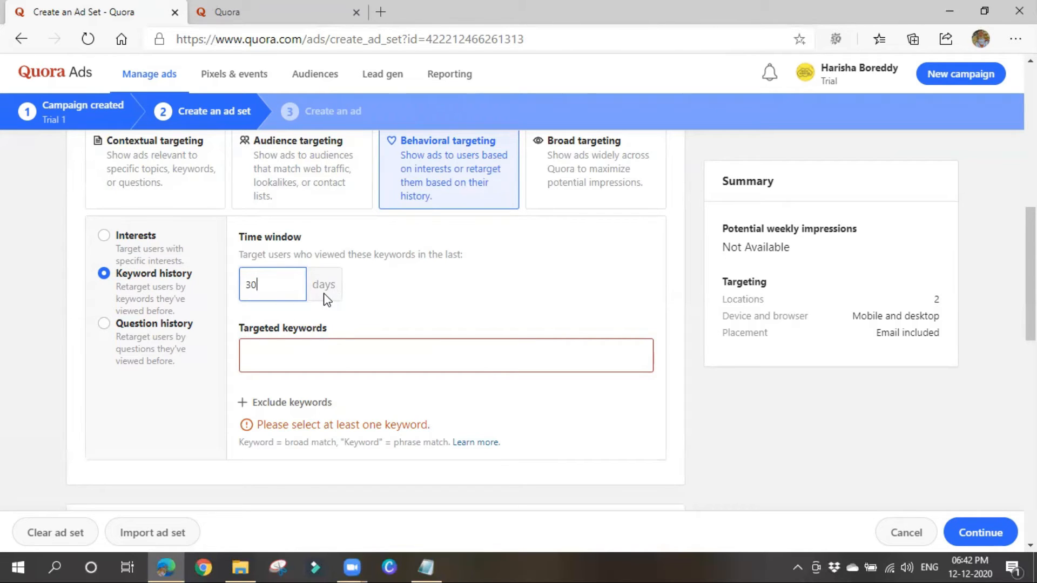
key("BackSpace")
key("BackSpace")
type("20")
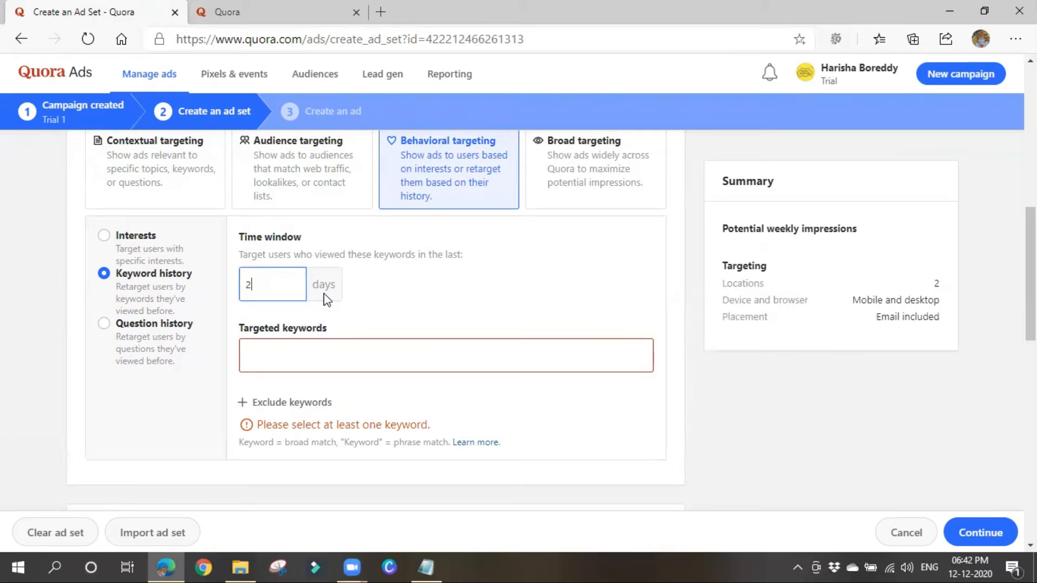
left_click(341, 355)
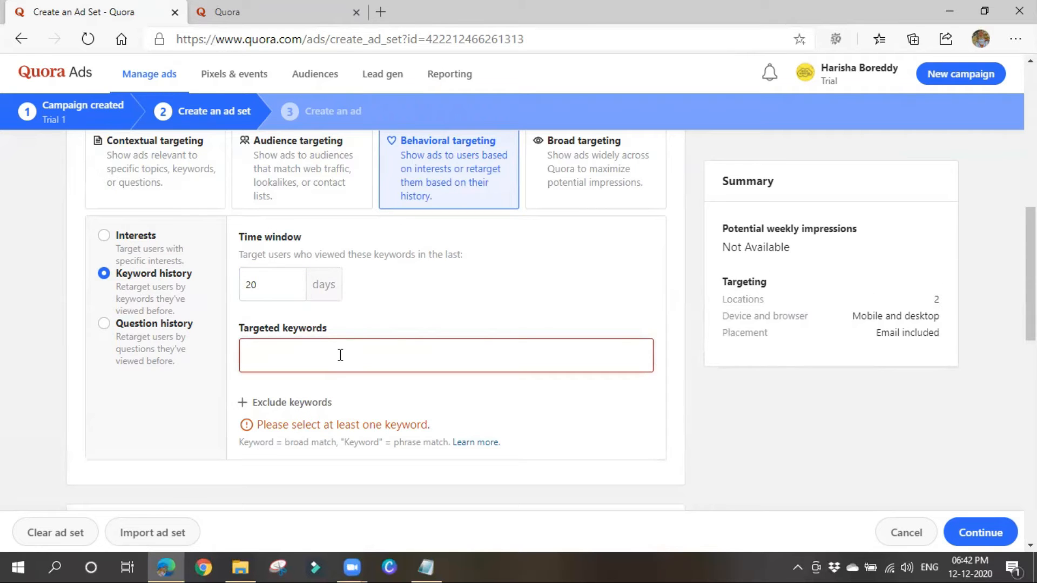
type("digital marketing")
key("Return")
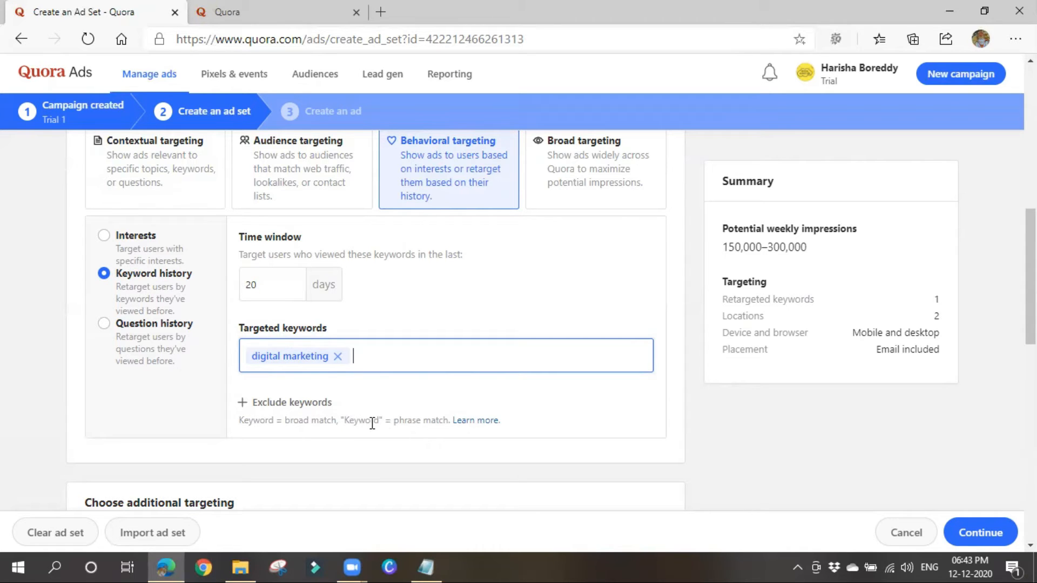
Read the match-type explanation, then switch retargeting to Question history instead.
left_click_drag(342, 422, 391, 421)
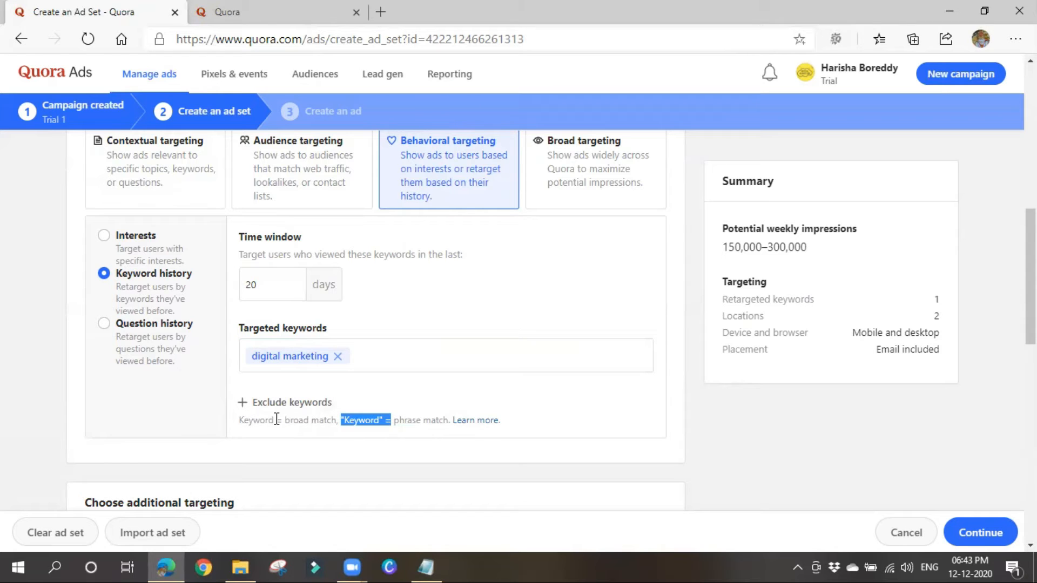
left_click_drag(276, 420, 465, 426)
left_click(431, 389)
left_click(157, 372)
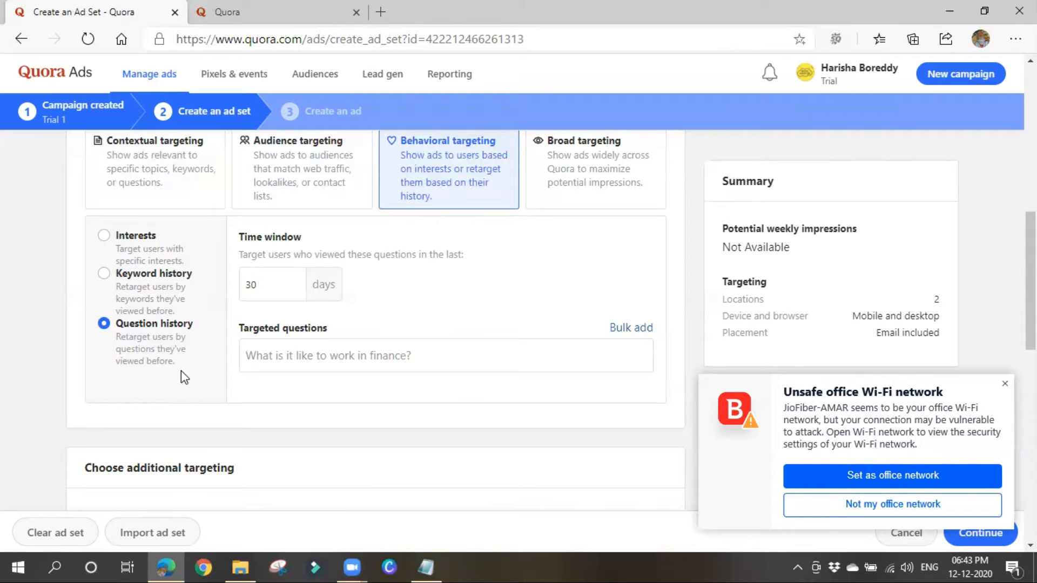
Add 'What exactly is digital marketing?' as a targeted question and dismiss the Wi-Fi popup.
left_click(317, 361)
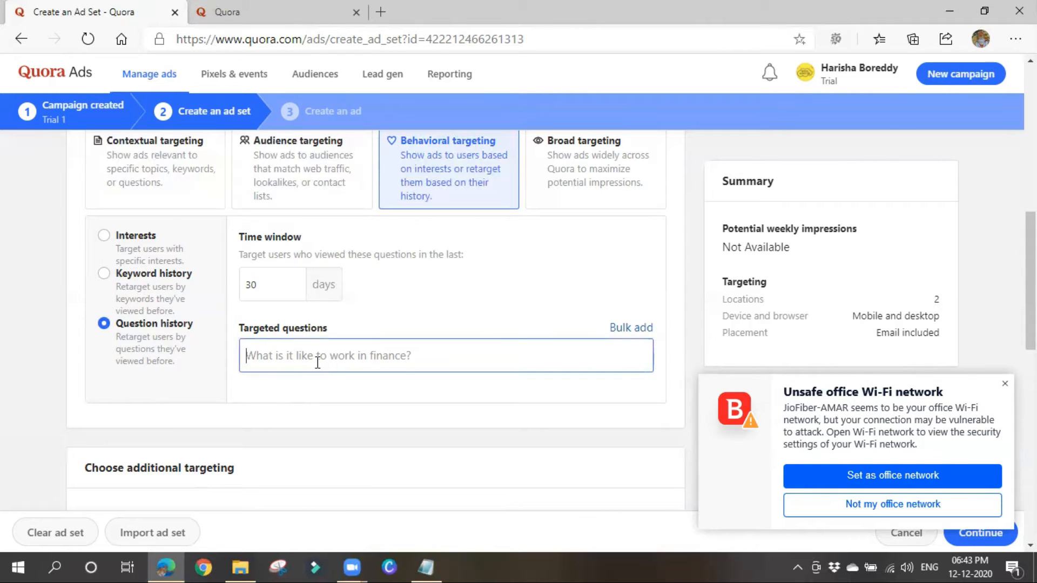
type("what is ")
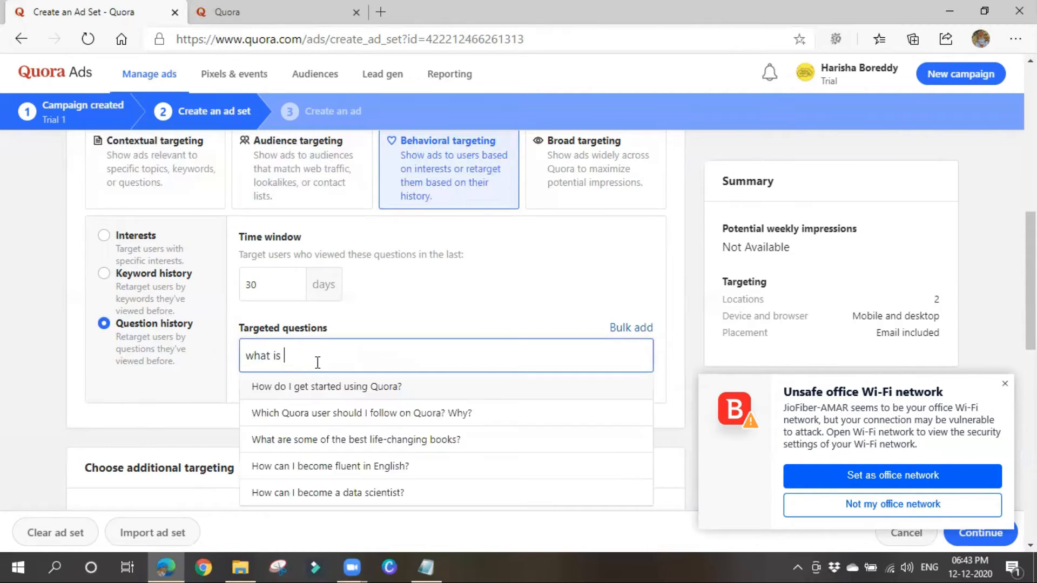
type("digital ma")
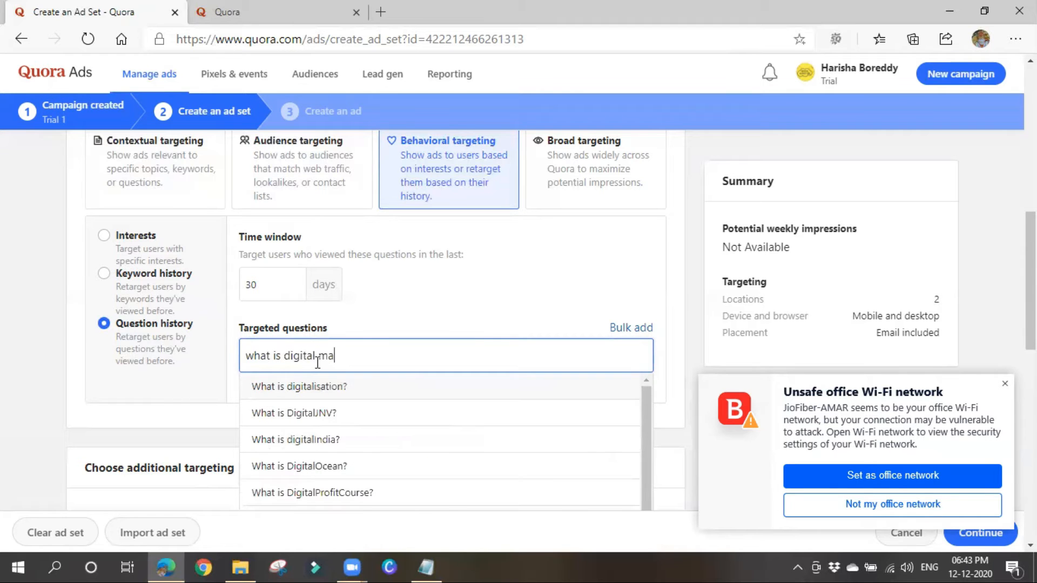
type("rket")
type("g")
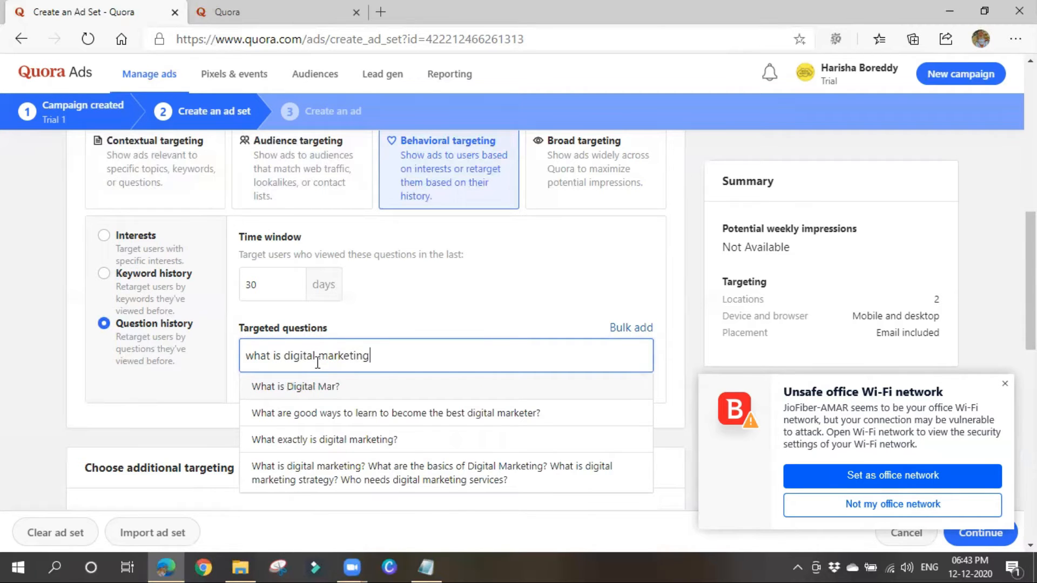
left_click(384, 434)
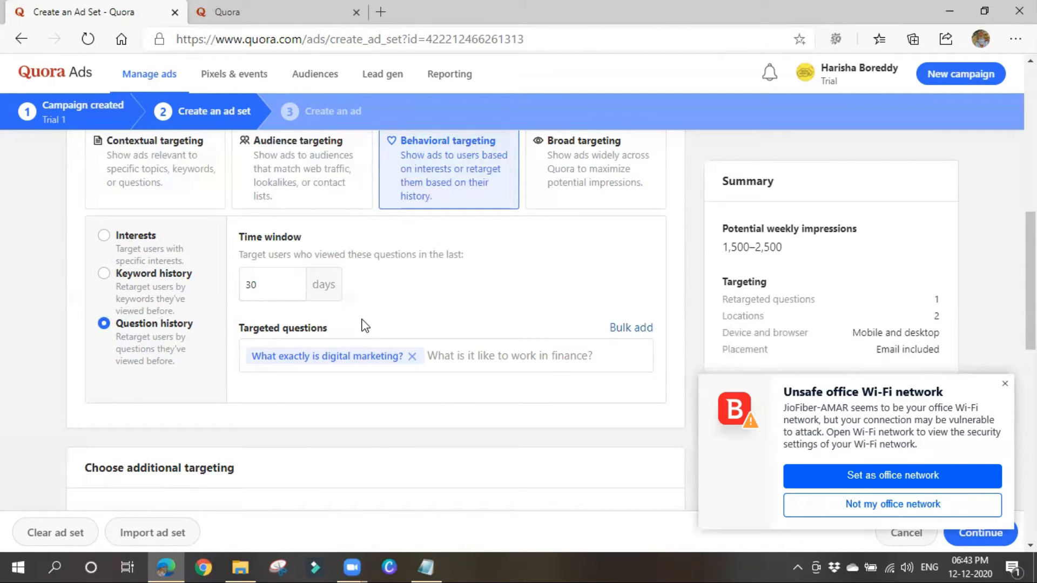
scroll(394, 324, "up", 1)
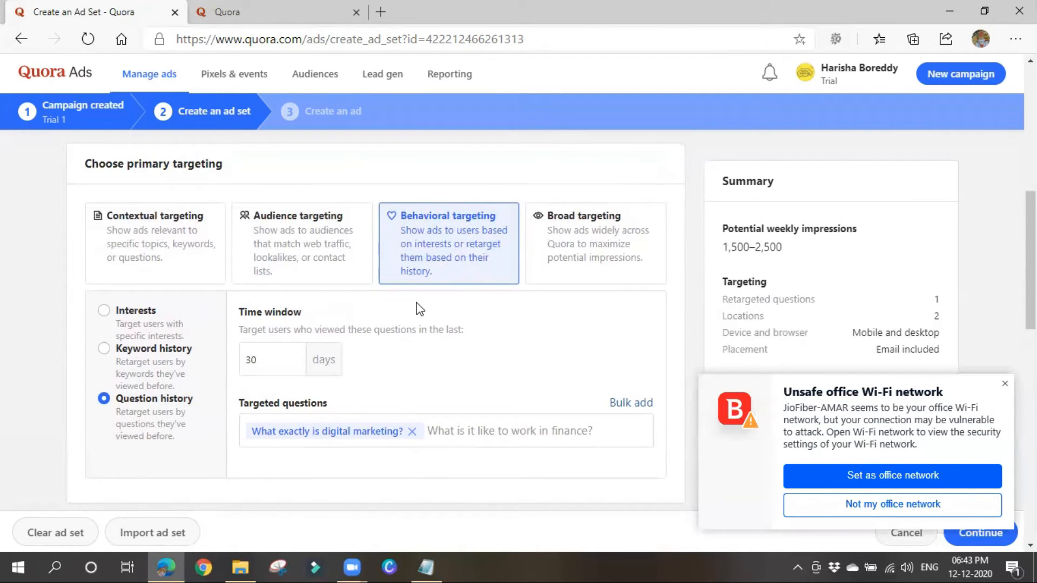
scroll(493, 301, "down", 1)
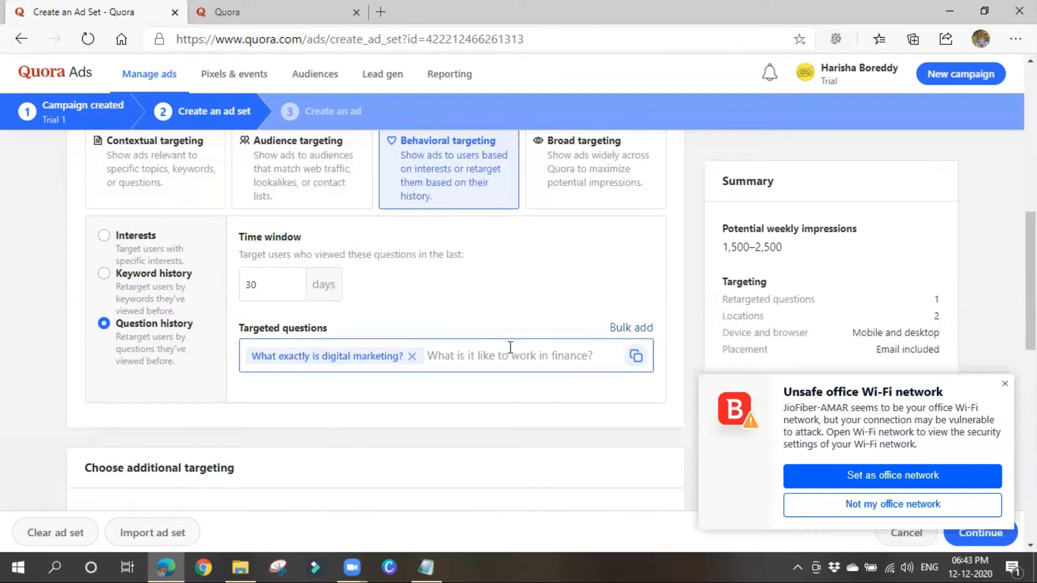
scroll(507, 347, "up", 1)
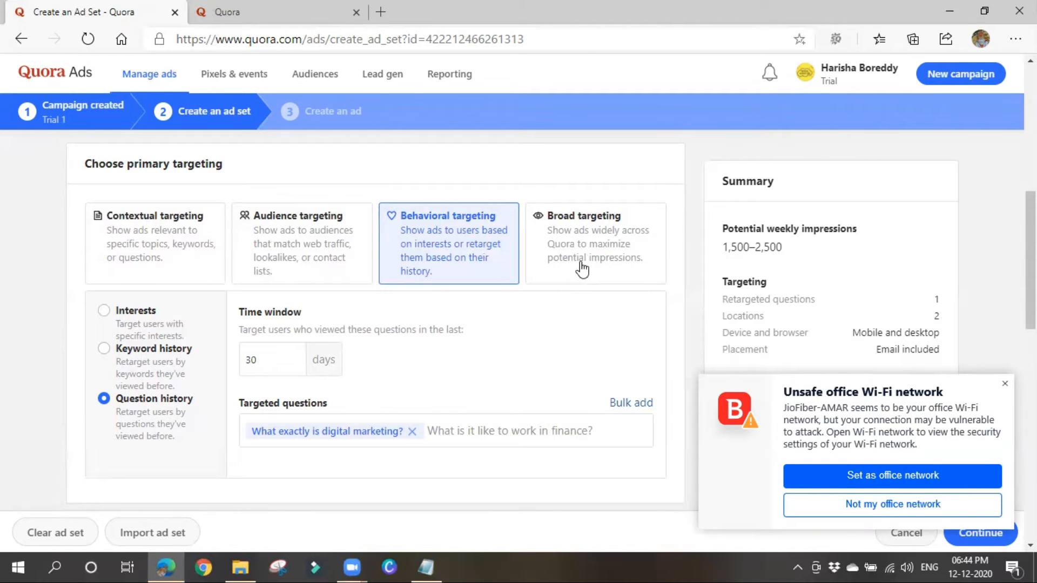
left_click(1004, 384)
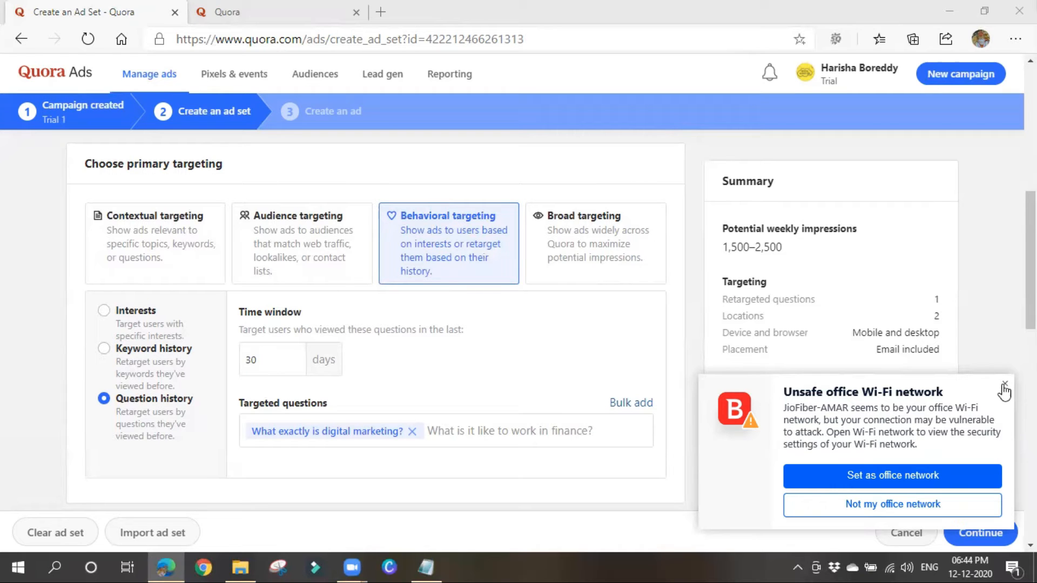
Try broad targeting, then return to behavioral targeting on Interests with Digital Marketing.
left_click(631, 256)
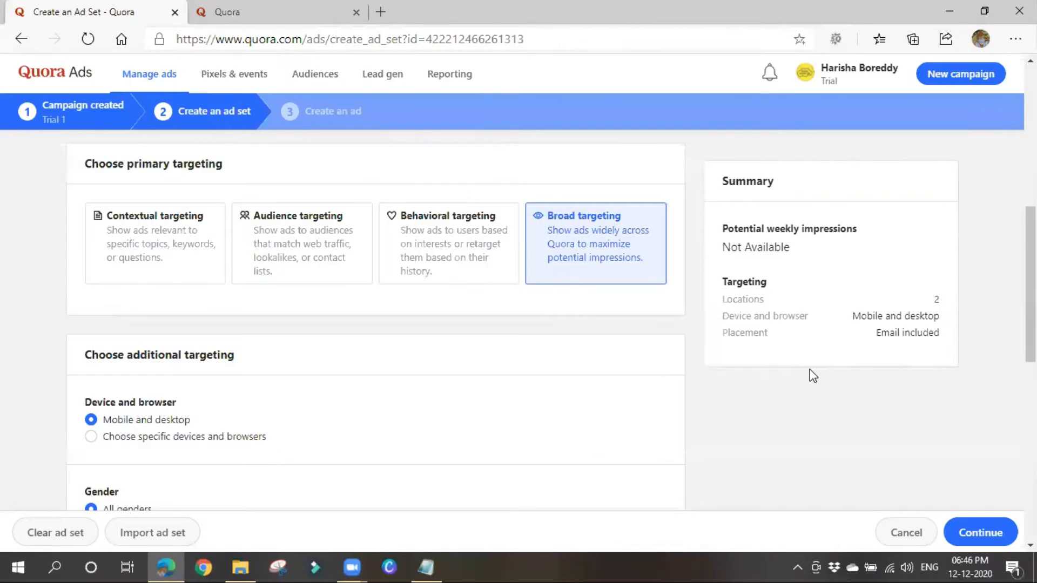
left_click(432, 271)
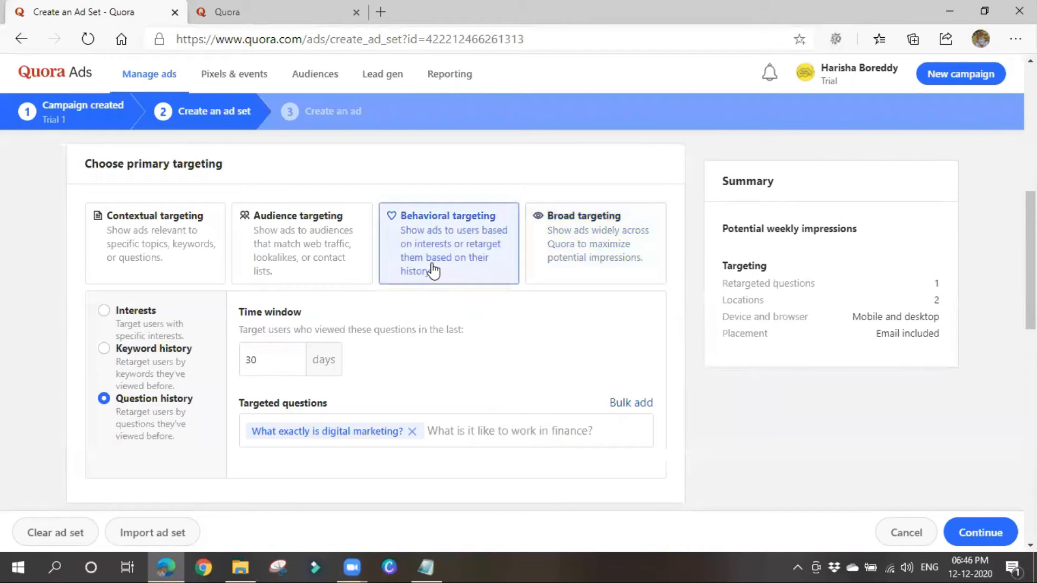
left_click(115, 323)
left_click(455, 327)
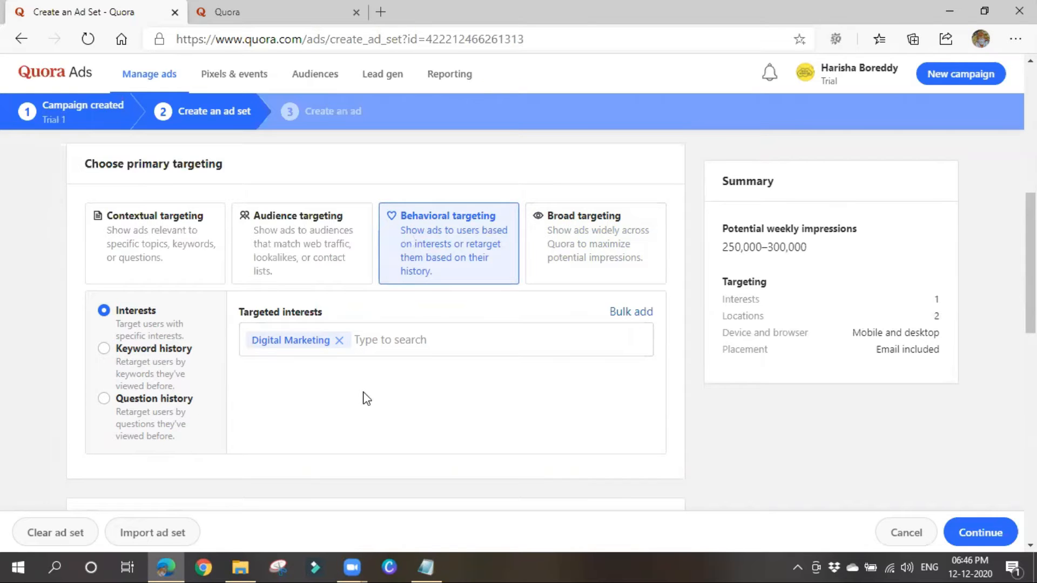
scroll(361, 400, "down", 4)
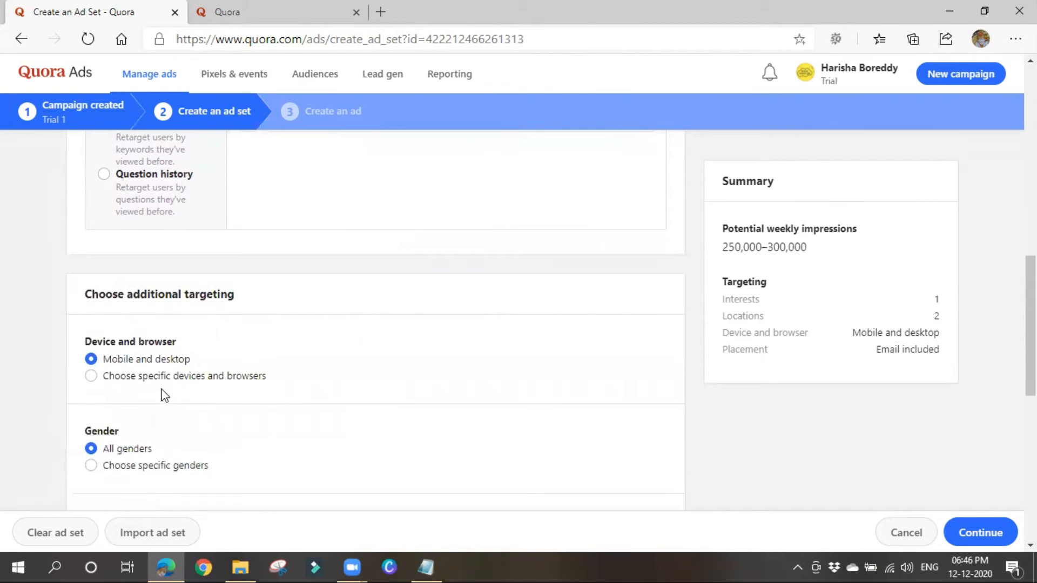
Keep devices on Mobile and desktop and set Gender to specific genders: Male, Female, Unknown.
scroll(287, 432, "down", 1)
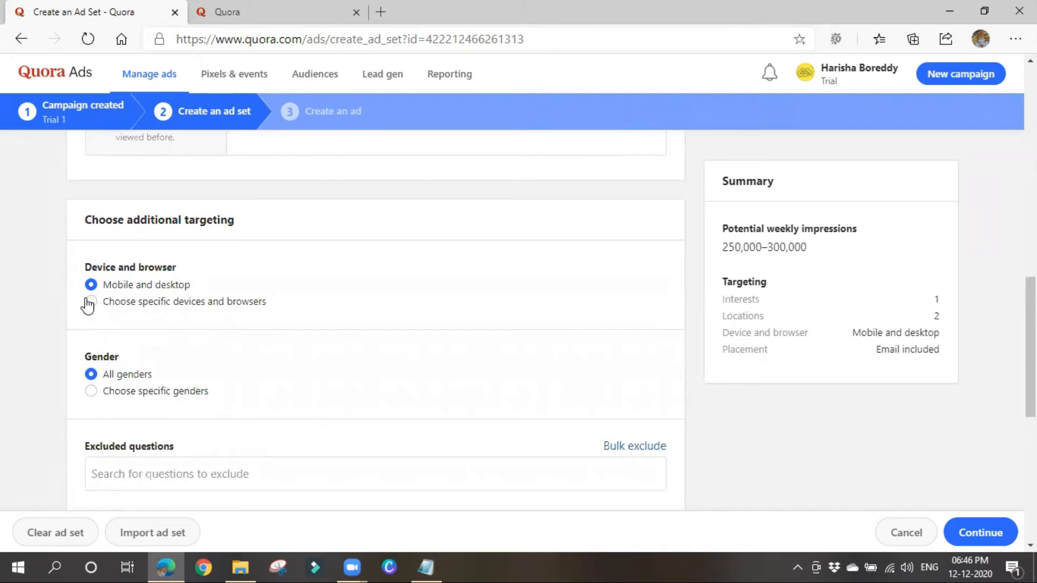
left_click(107, 303)
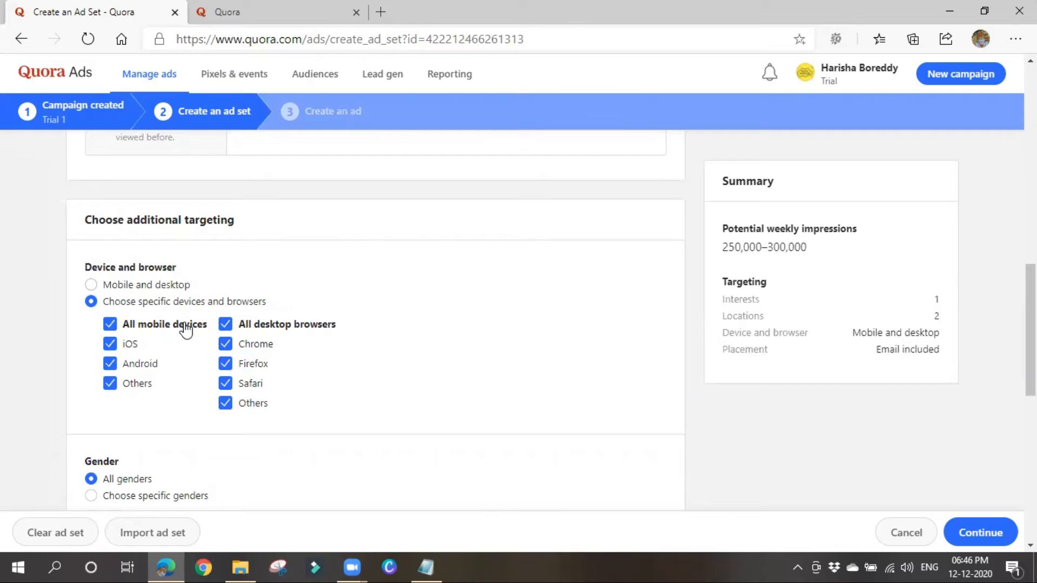
left_click(125, 290)
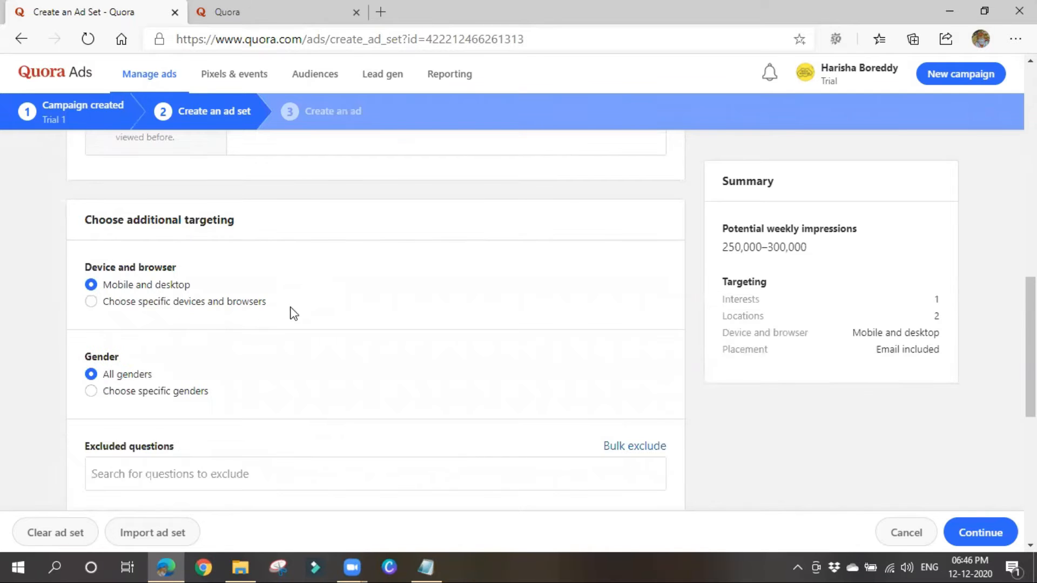
left_click(149, 392)
scroll(264, 384, "down", 4)
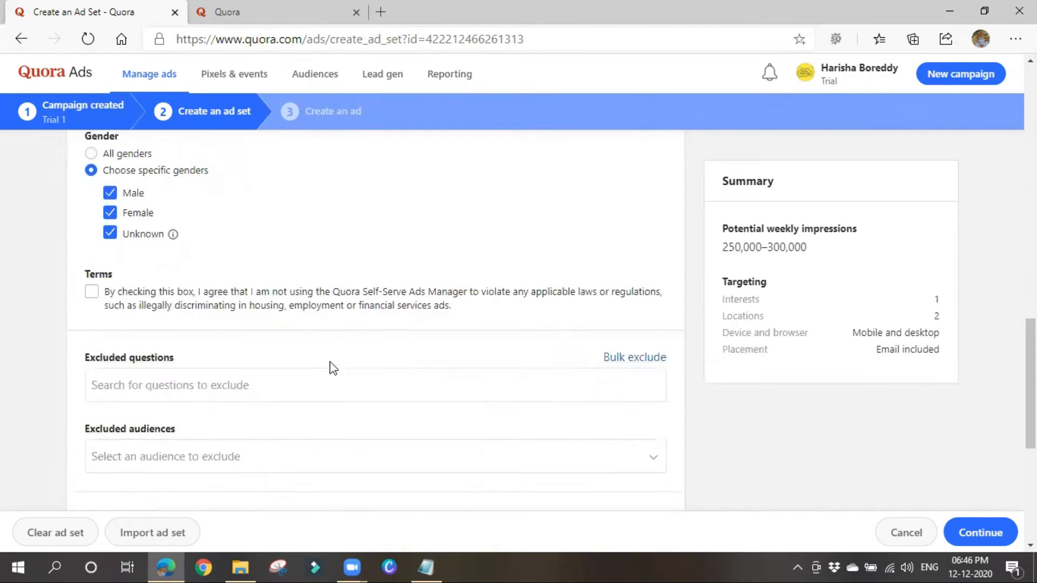
scroll(138, 412, "up", 3)
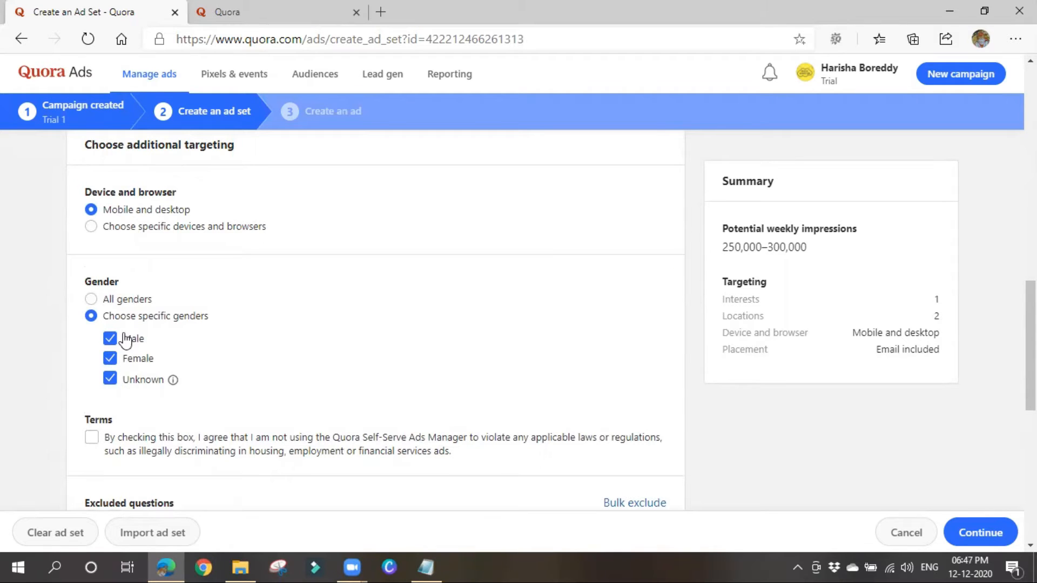
Look at the Excluded questions box and Excluded audiences list without choosing anything.
scroll(314, 340, "down", 2)
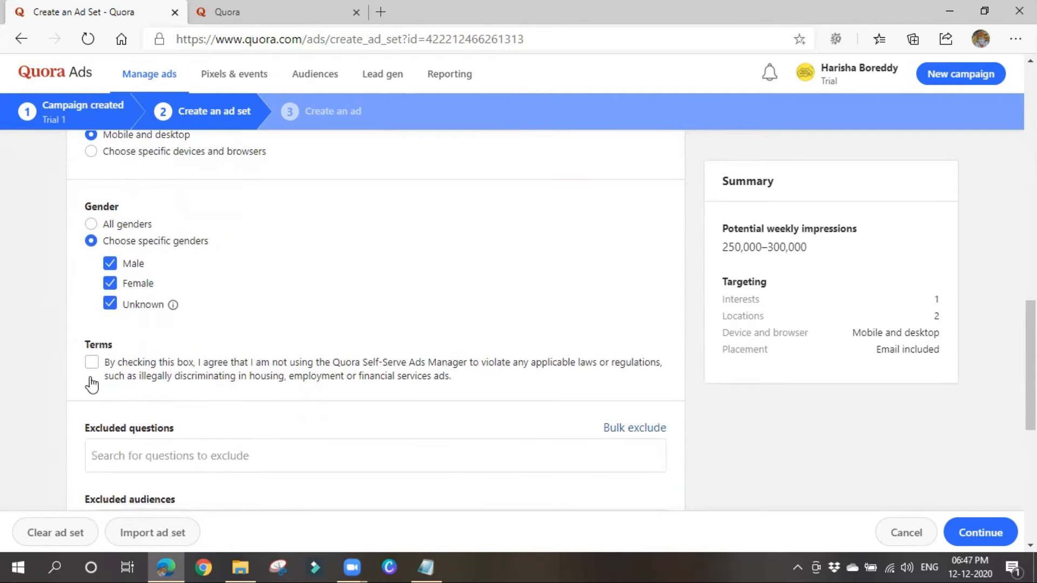
scroll(232, 370, "down", 4)
left_click(173, 306)
left_click(156, 375)
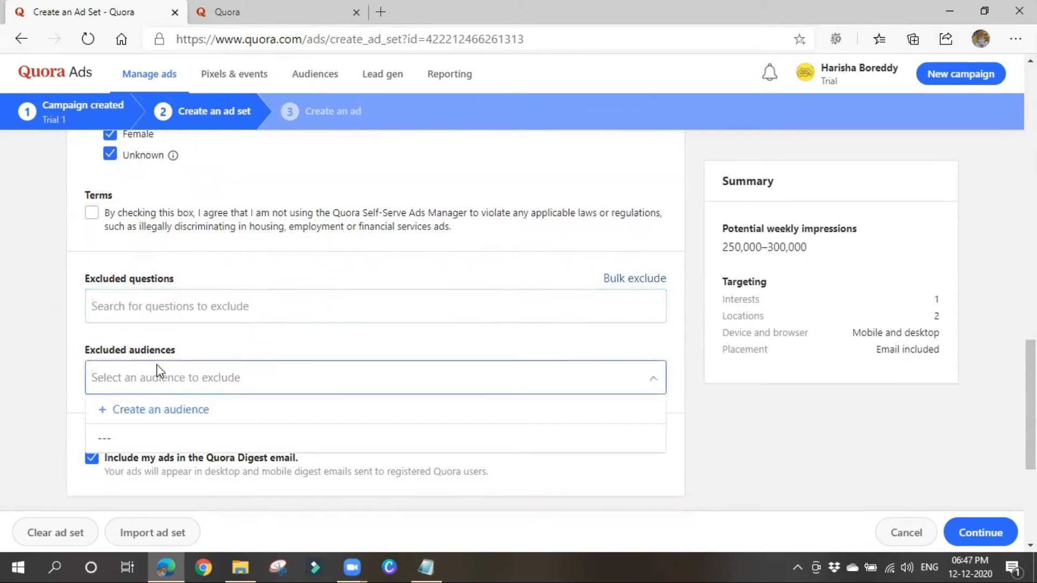
left_click(170, 302)
scroll(162, 305, "up", 4)
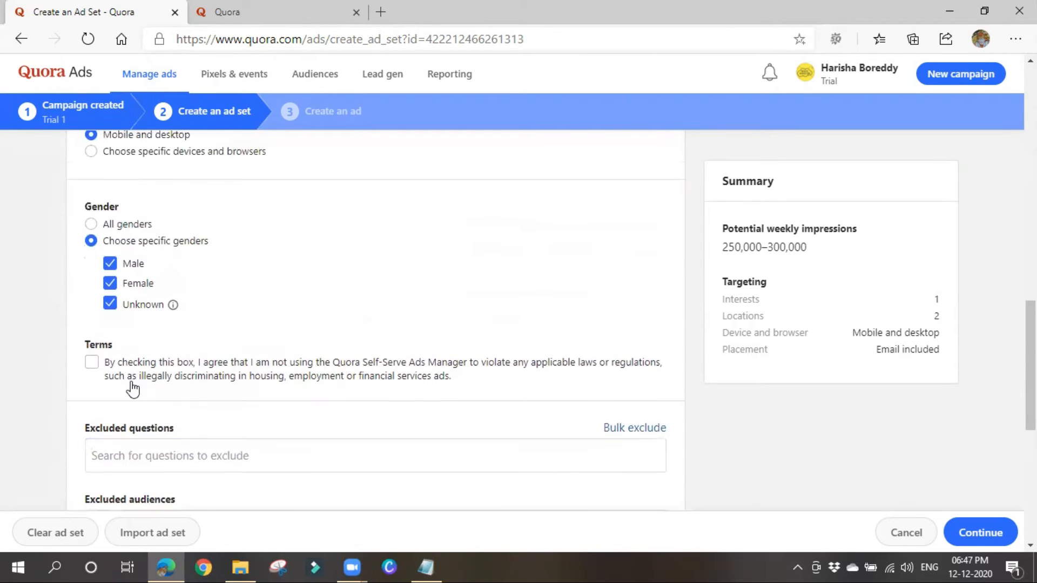
Agree to the non-discrimination terms, leaving excluded questions and audiences empty.
left_click(91, 363)
scroll(366, 308, "down", 4)
left_click(96, 308)
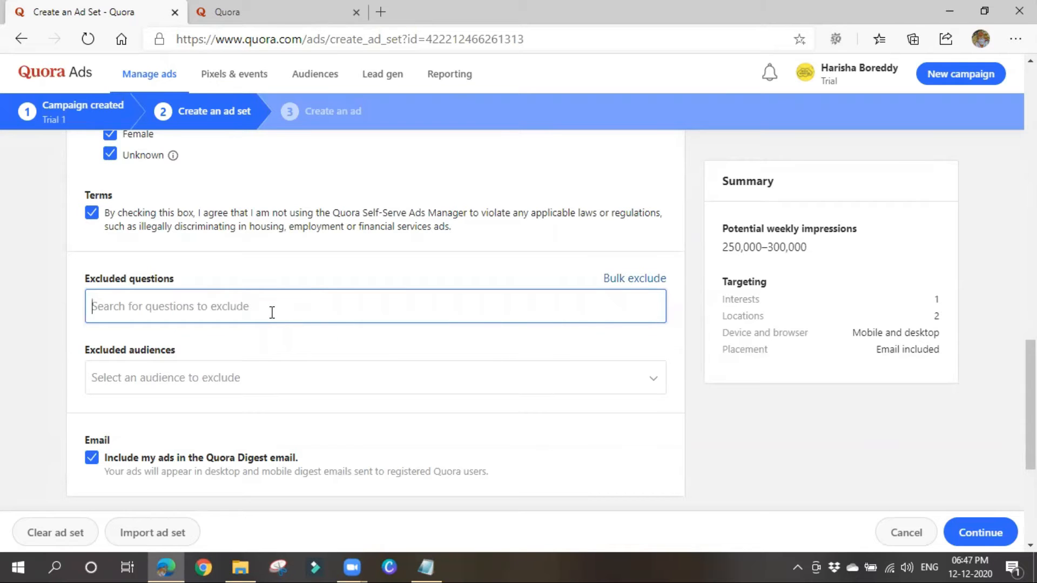
left_click(170, 383)
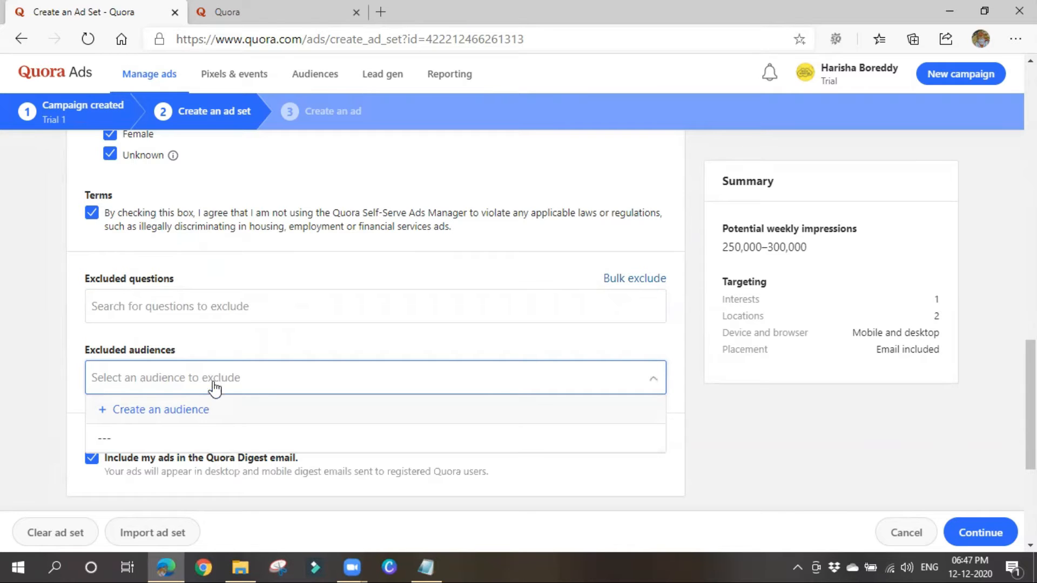
left_click(233, 358)
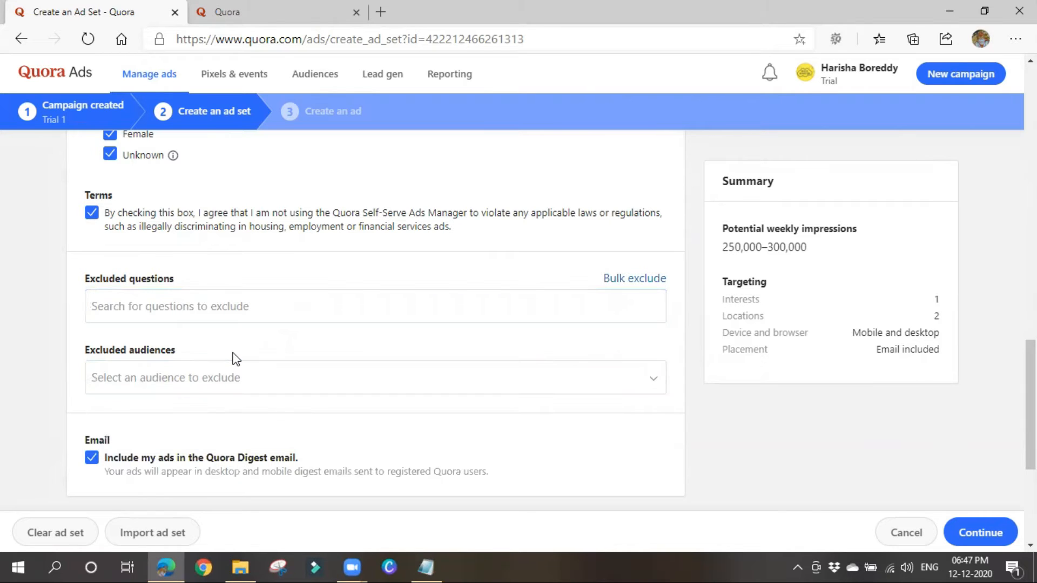
scroll(236, 359, "down", 1)
scroll(121, 318, "down", 1)
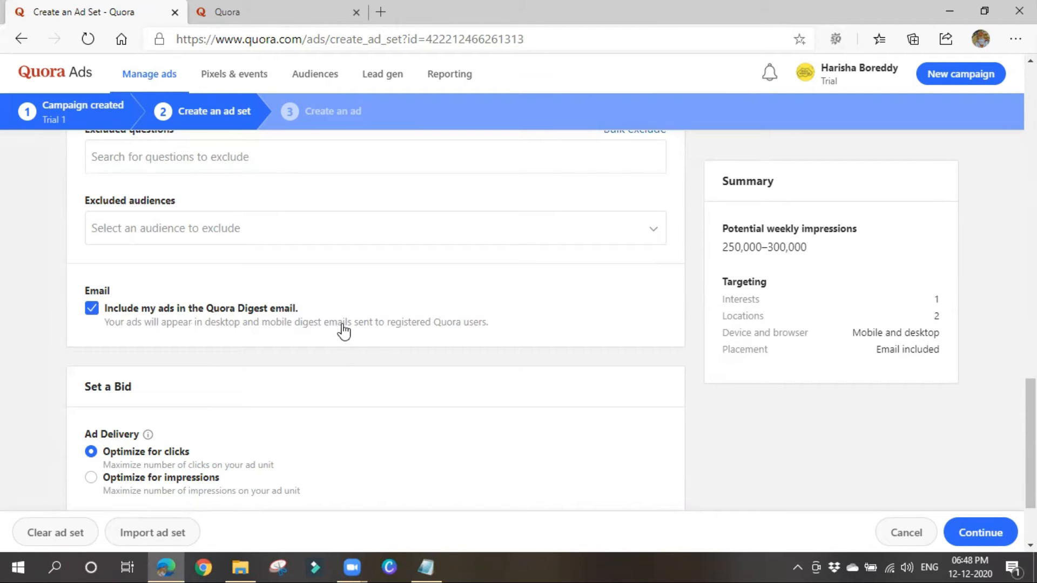
Uncheck 'Include my ads in the Quora Digest email' and put the cursor in the CPC bid field.
left_click_drag(344, 323, 515, 331)
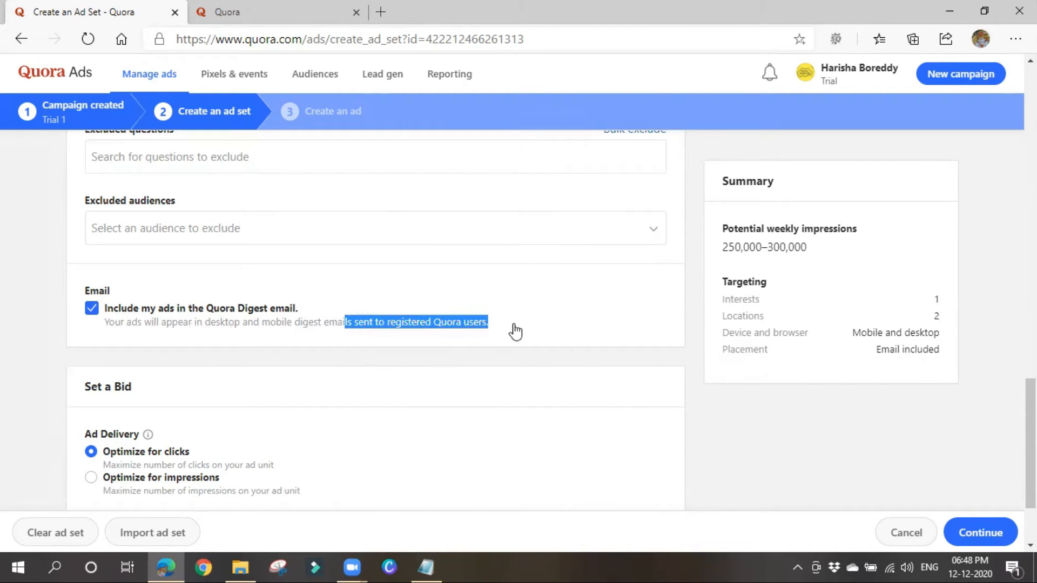
left_click(515, 331)
scroll(222, 501, "down", 1)
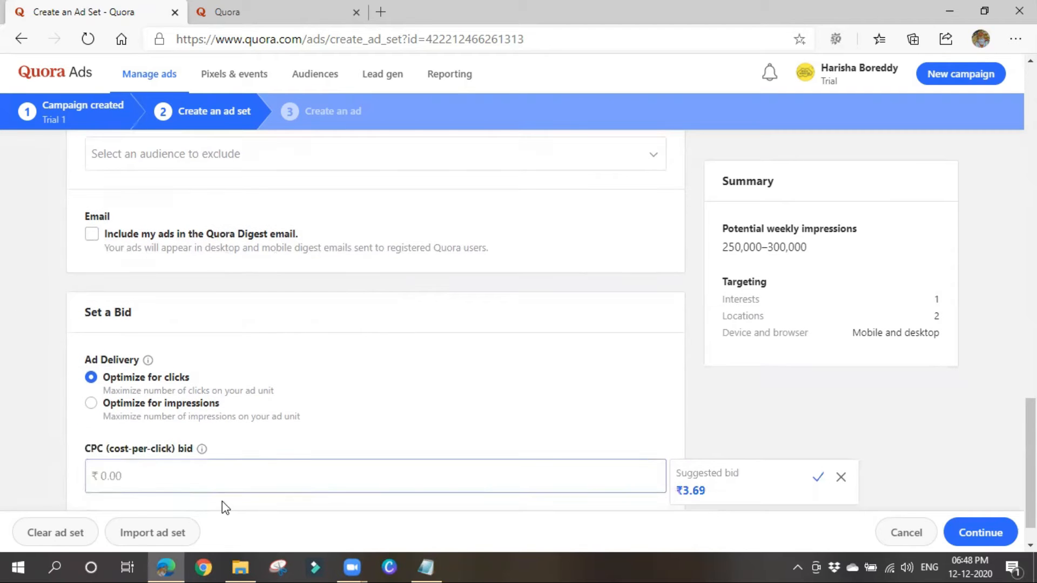
scroll(125, 459, "down", 1)
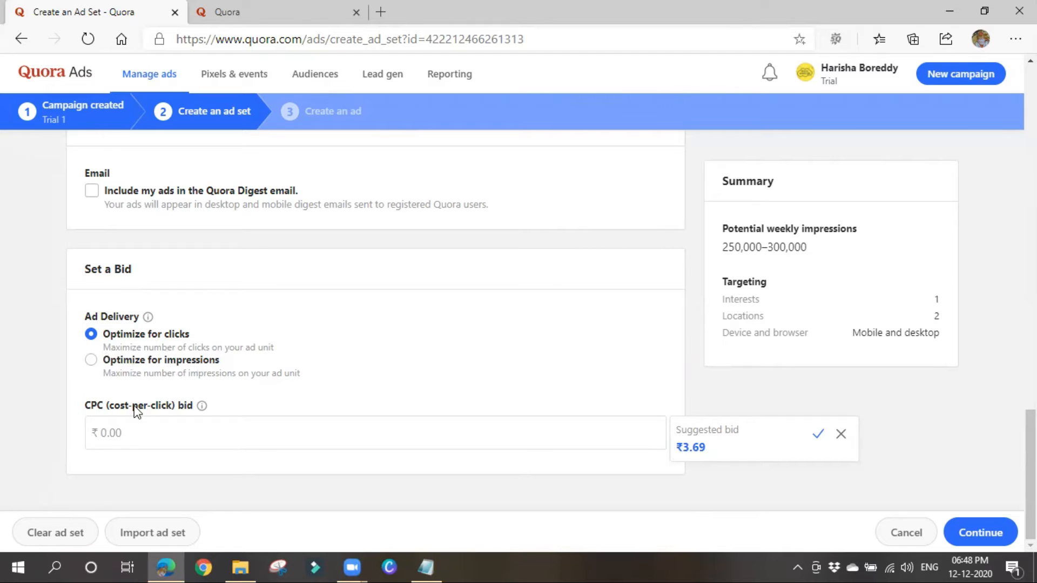
left_click_drag(192, 405, 146, 402)
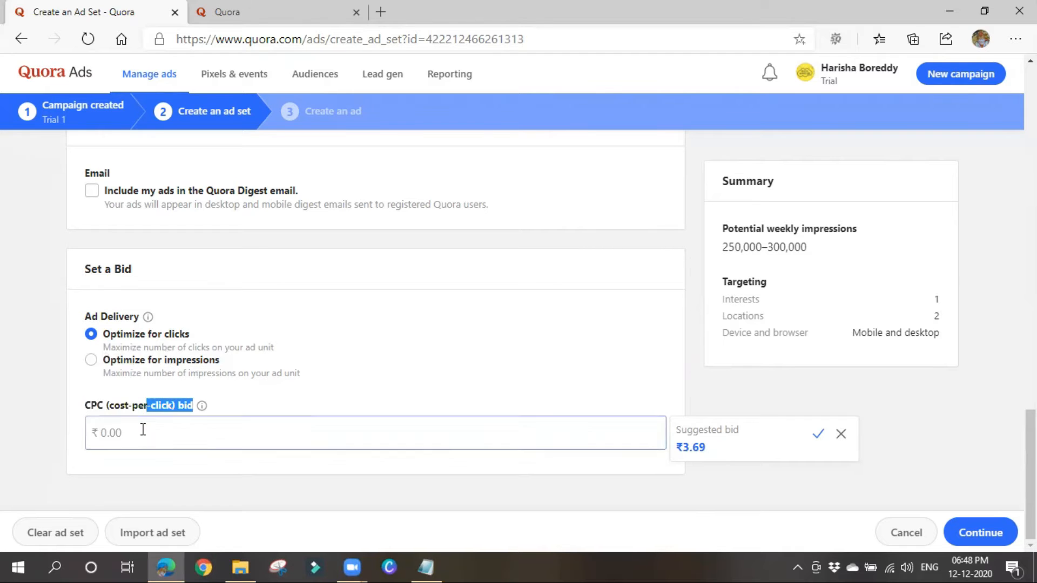
mouse_move(206, 404)
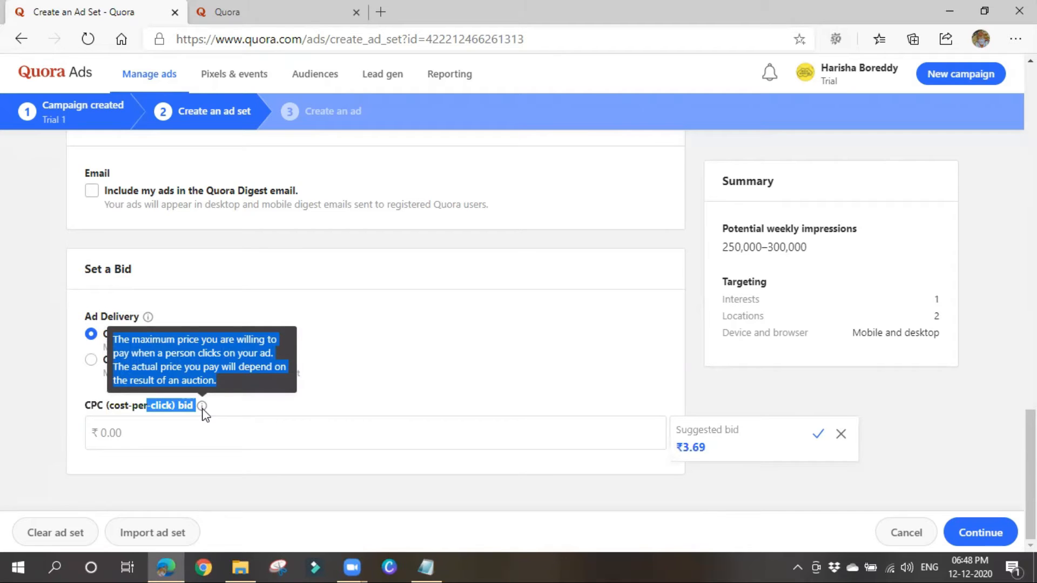
left_click(410, 394)
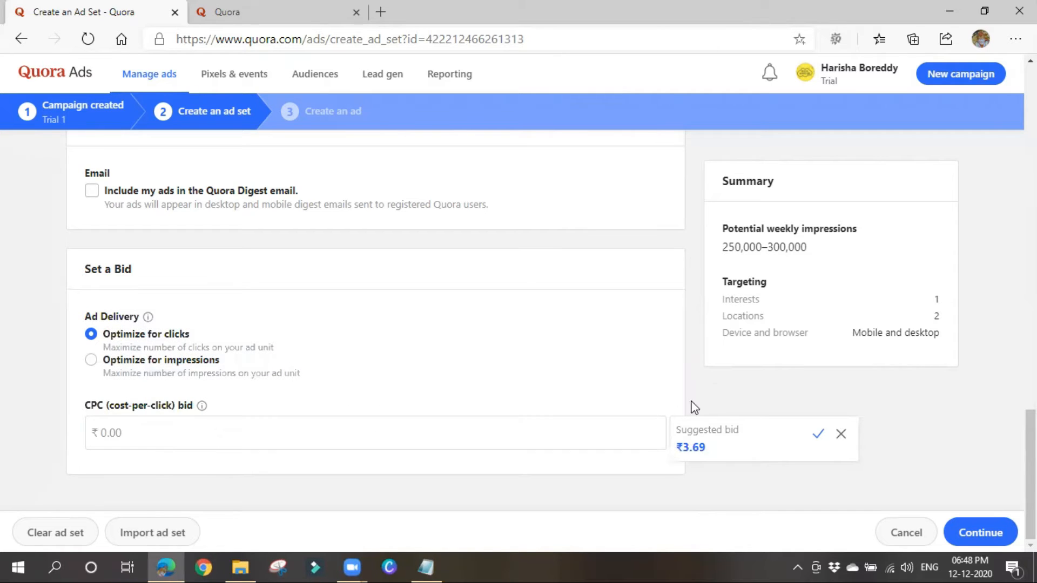
left_click(467, 446)
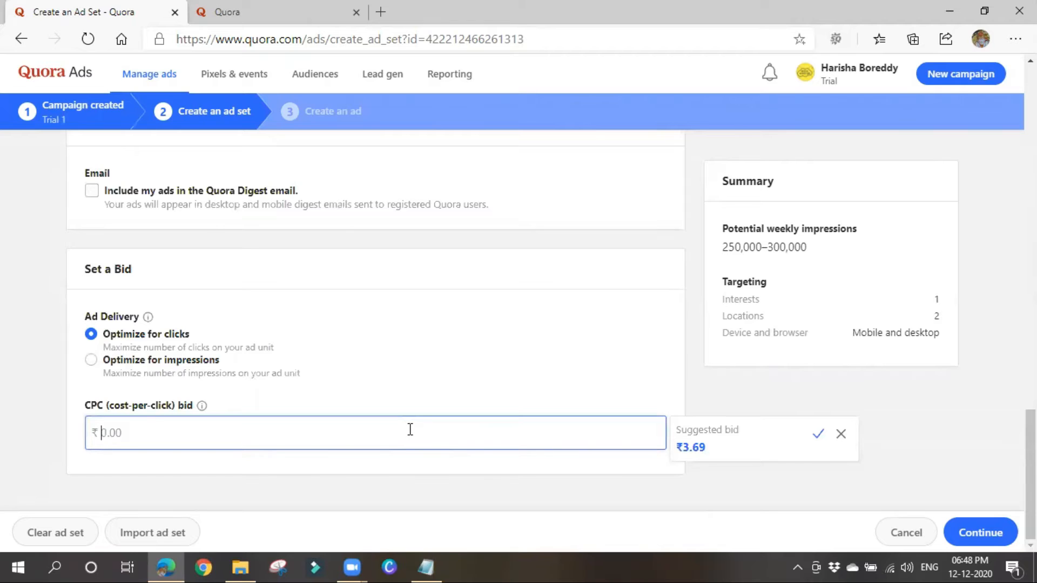
Bid ₹2.00 per click, try impressions optimization, revert to clicks, and dismiss the suggested bid.
type("2")
left_click(412, 405)
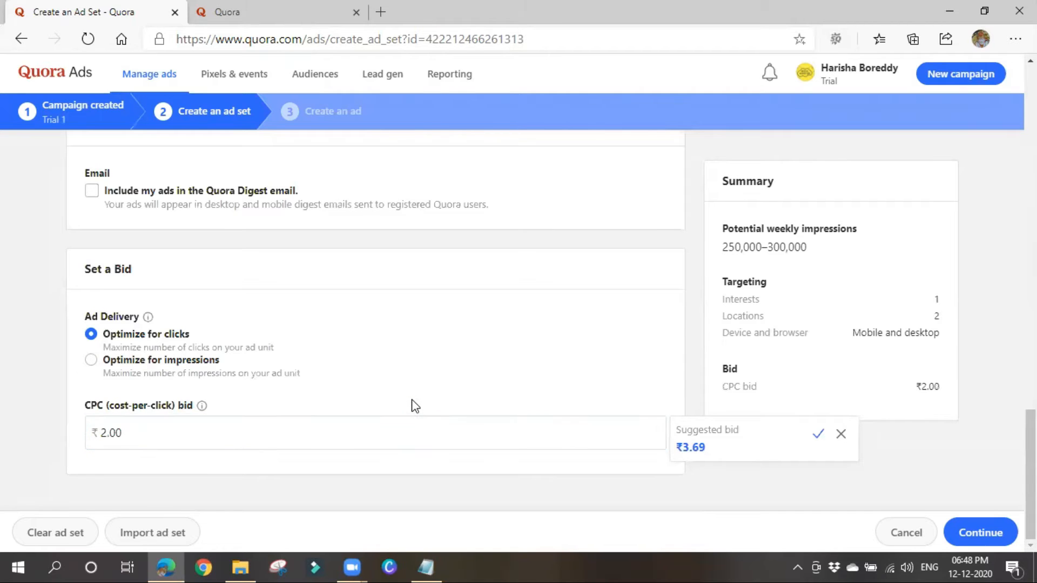
left_click(126, 364)
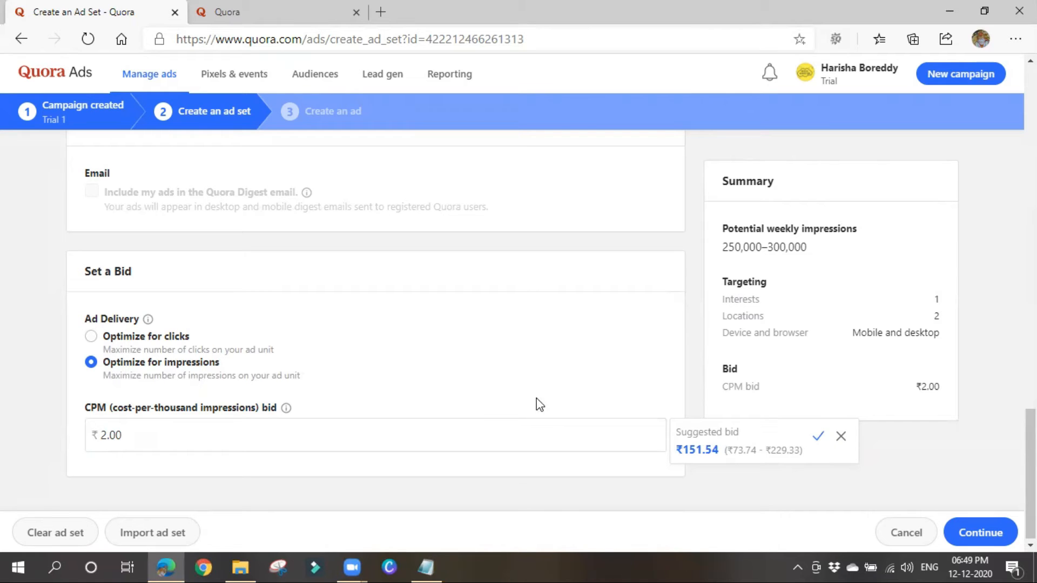
left_click(278, 436)
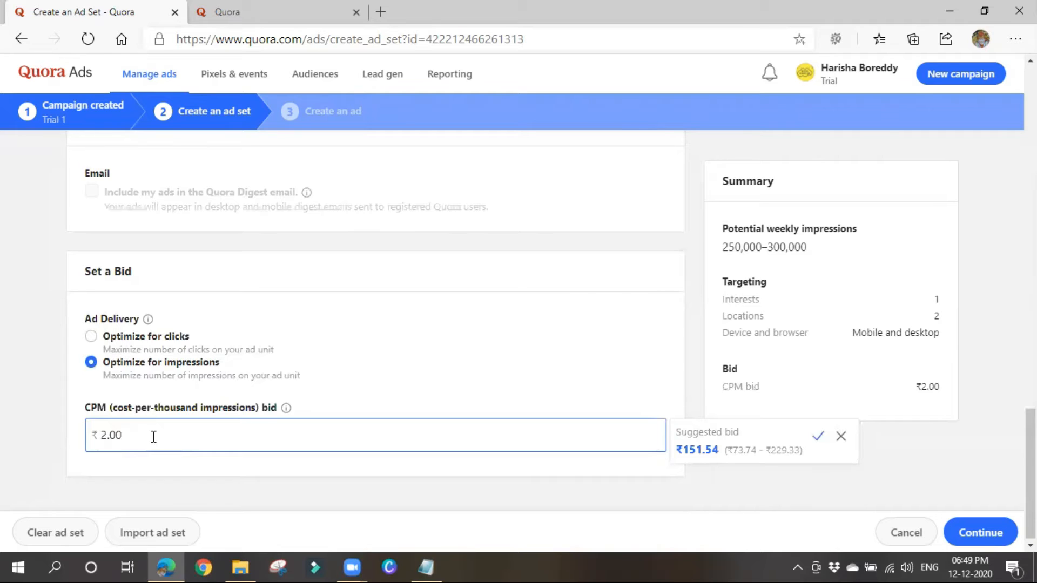
left_click(201, 374)
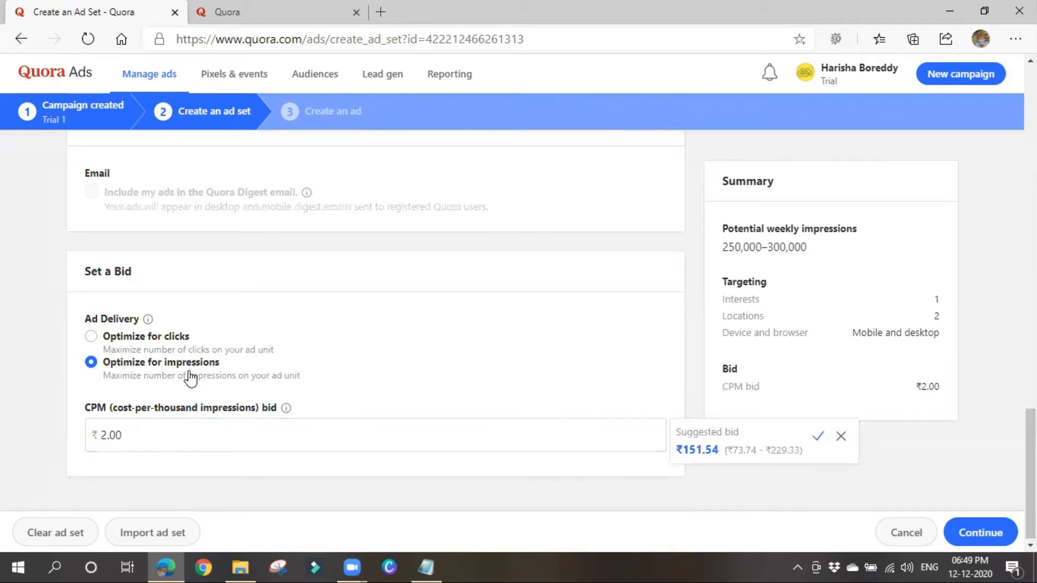
left_click(109, 340)
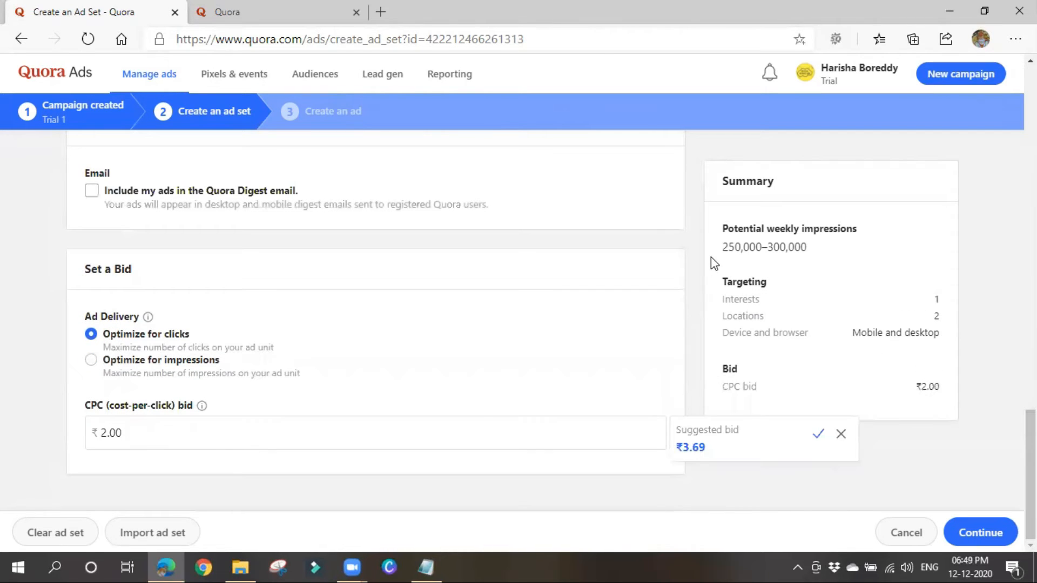
left_click_drag(723, 247, 884, 248)
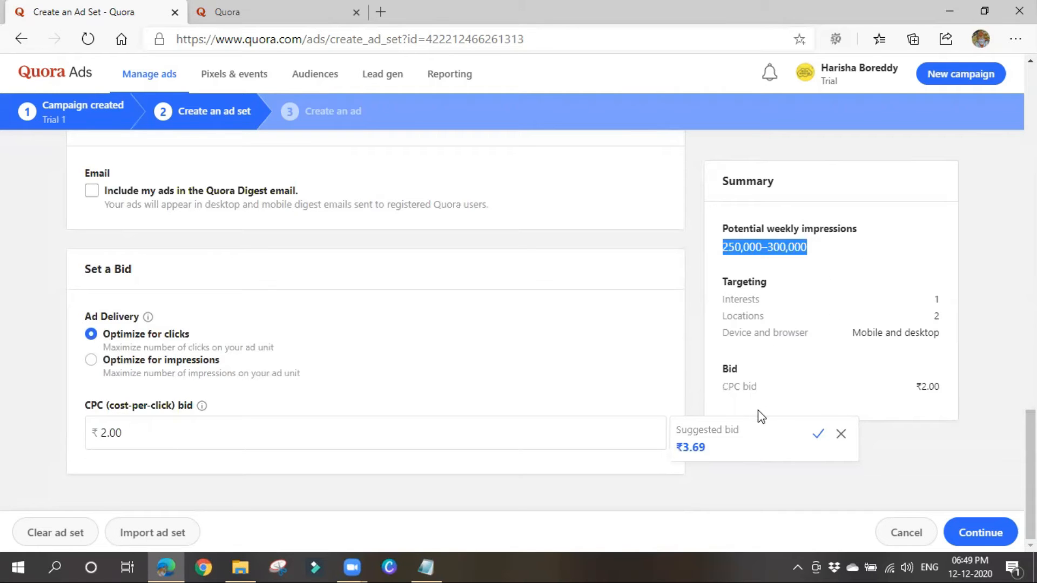
left_click(842, 435)
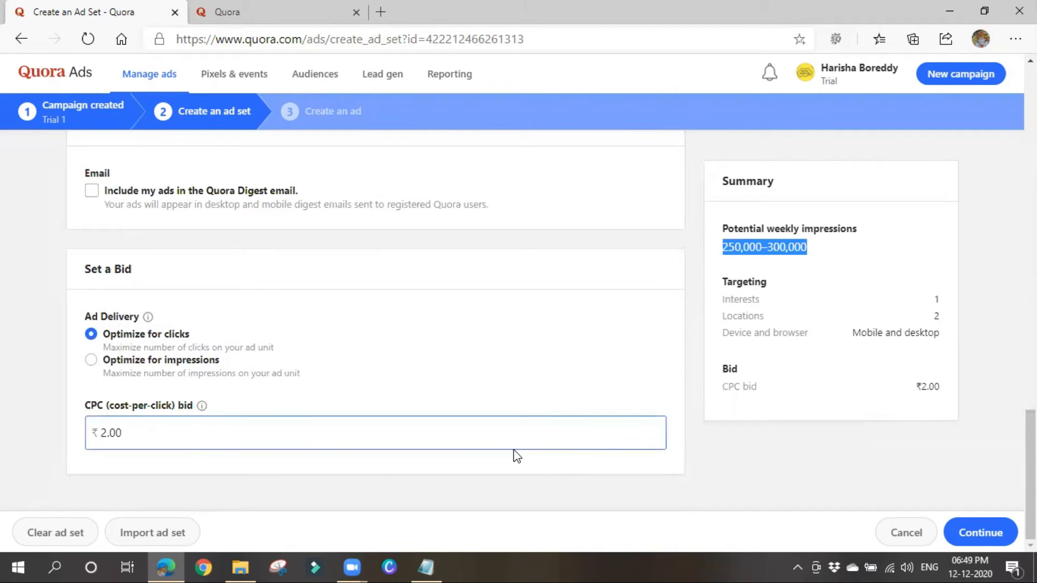
Save the ad set, start on the Ad name field, then bring the Quora home feed forward.
left_click(993, 536)
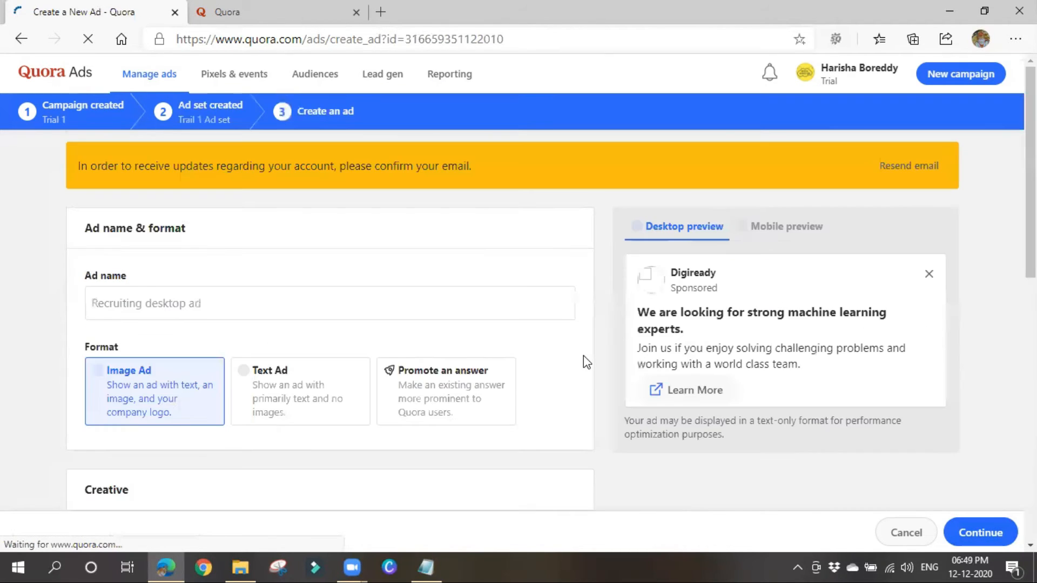
left_click(214, 303)
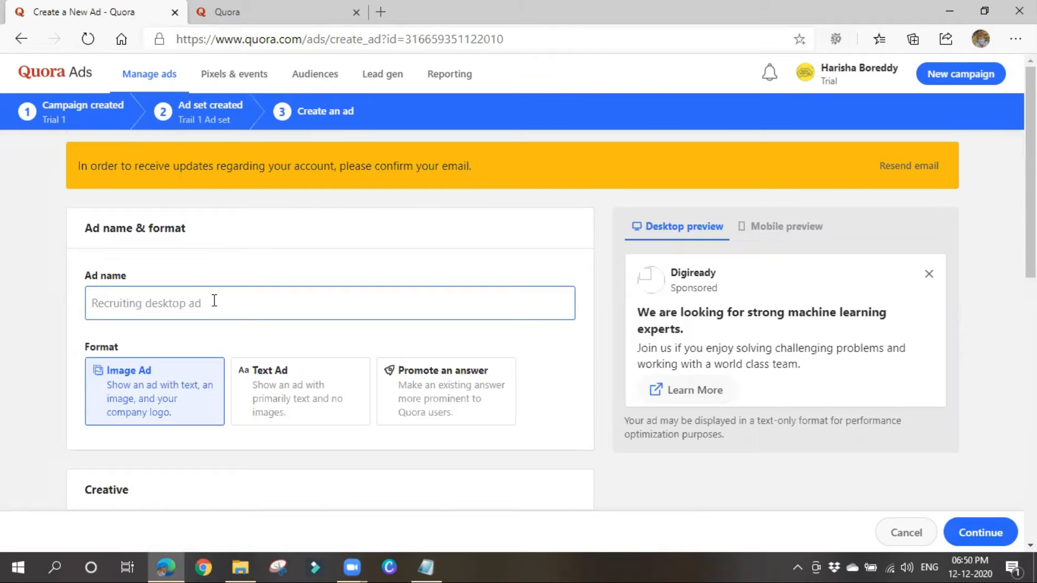
left_click(318, 11)
scroll(446, 451, "up", 5)
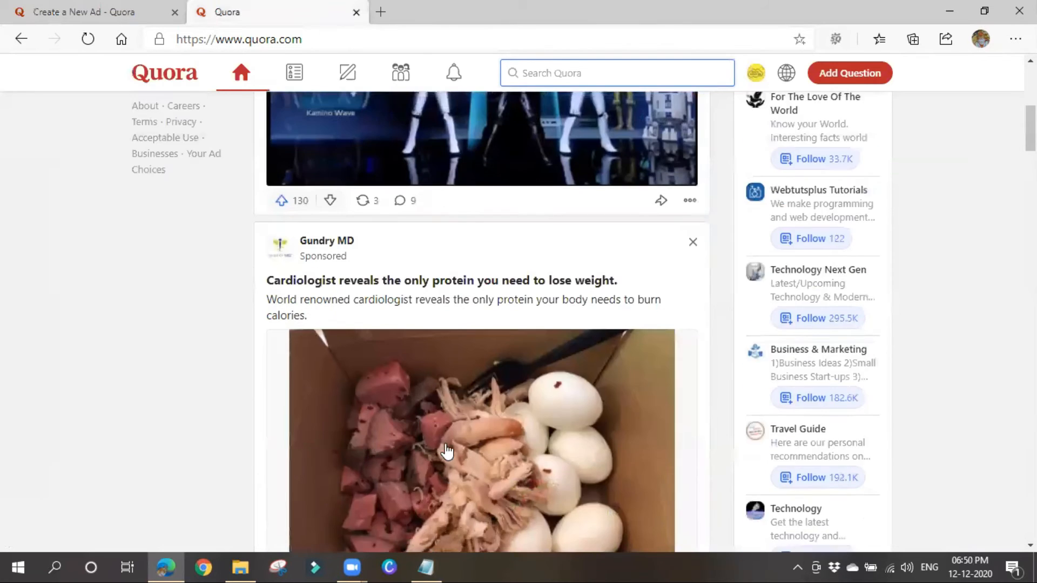
scroll(446, 451, "down", 2)
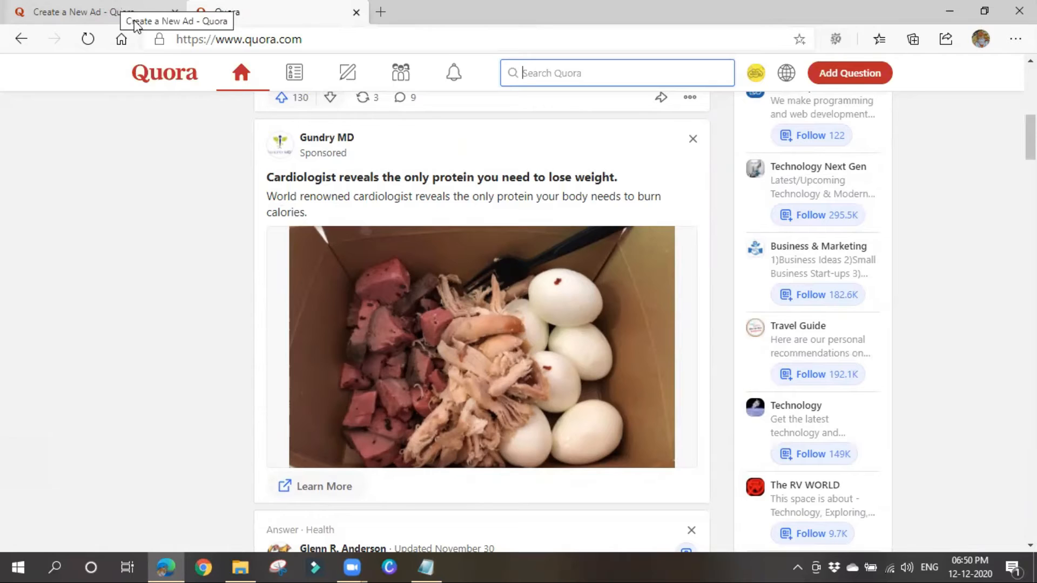
left_click(85, 8)
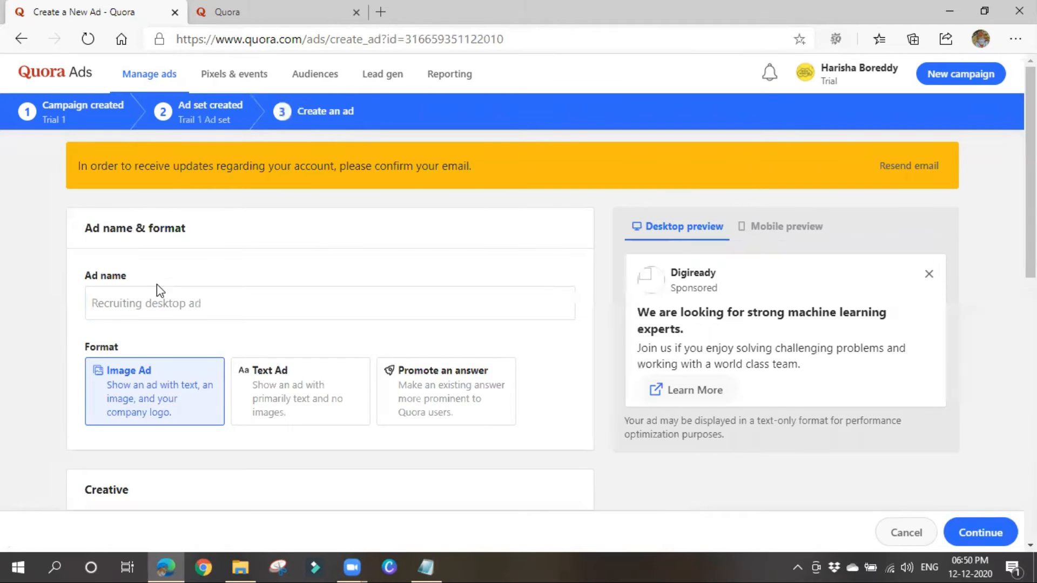
Compare the Text Ad format, then switch the ad back to Image Ad.
scroll(143, 351, "down", 1)
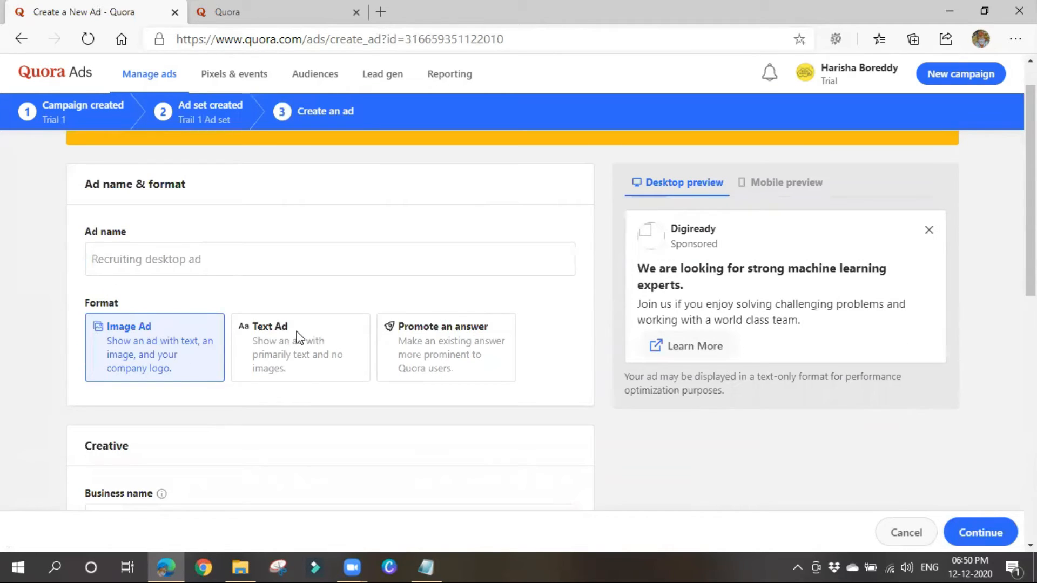
left_click(282, 352)
scroll(284, 352, "down", 3)
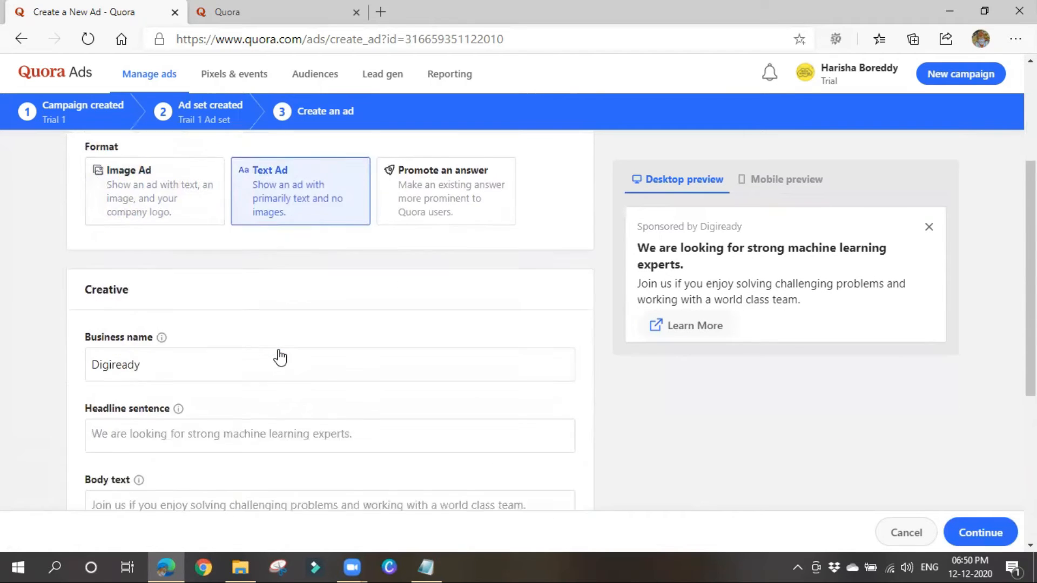
scroll(215, 392, "down", 2)
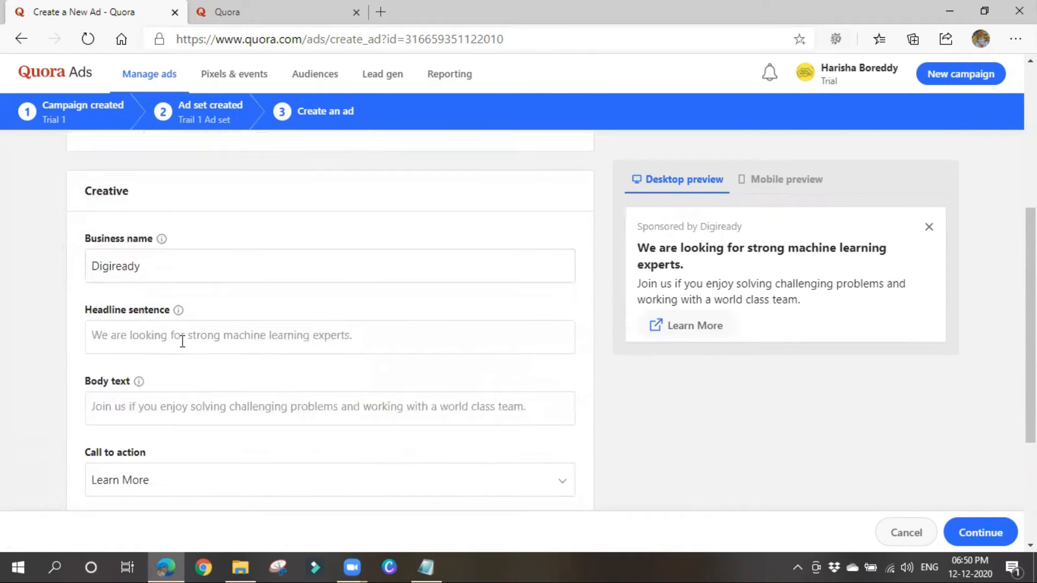
left_click(127, 403)
scroll(279, 408, "down", 2)
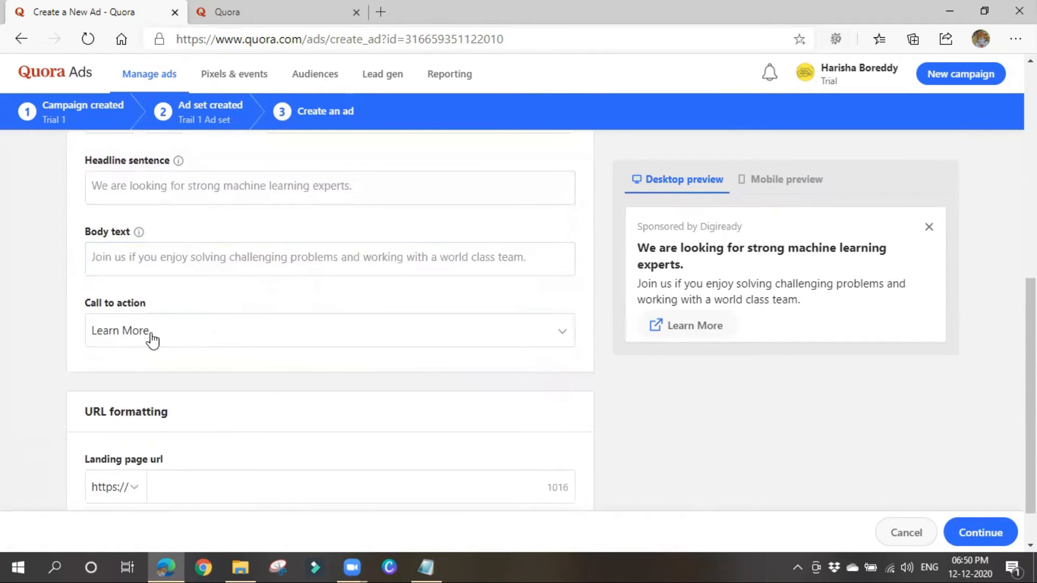
scroll(212, 398, "down", 1)
scroll(219, 458, "up", 8)
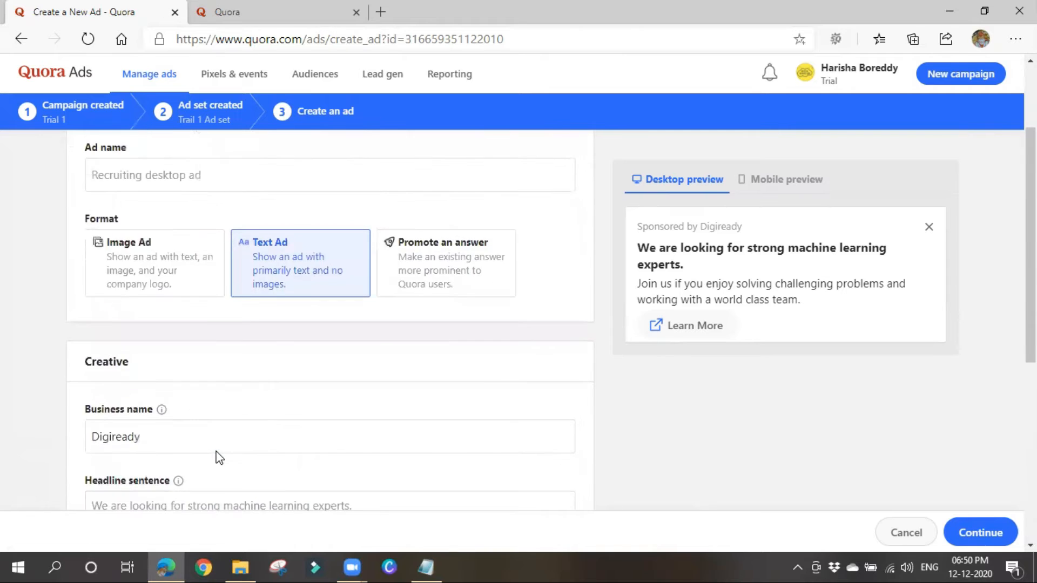
left_click(152, 351)
scroll(333, 377, "down", 5)
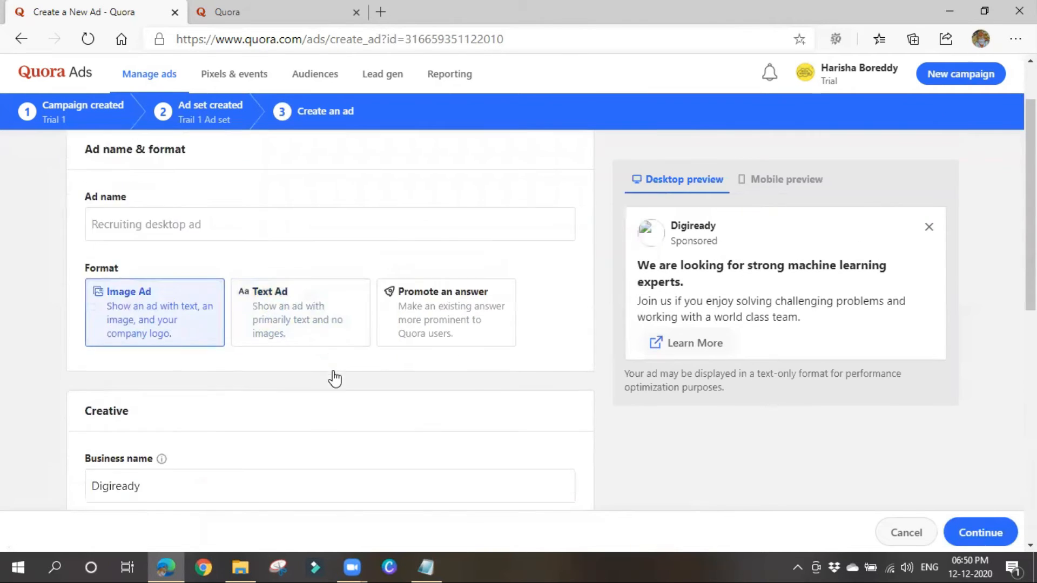
scroll(216, 422, "down", 4)
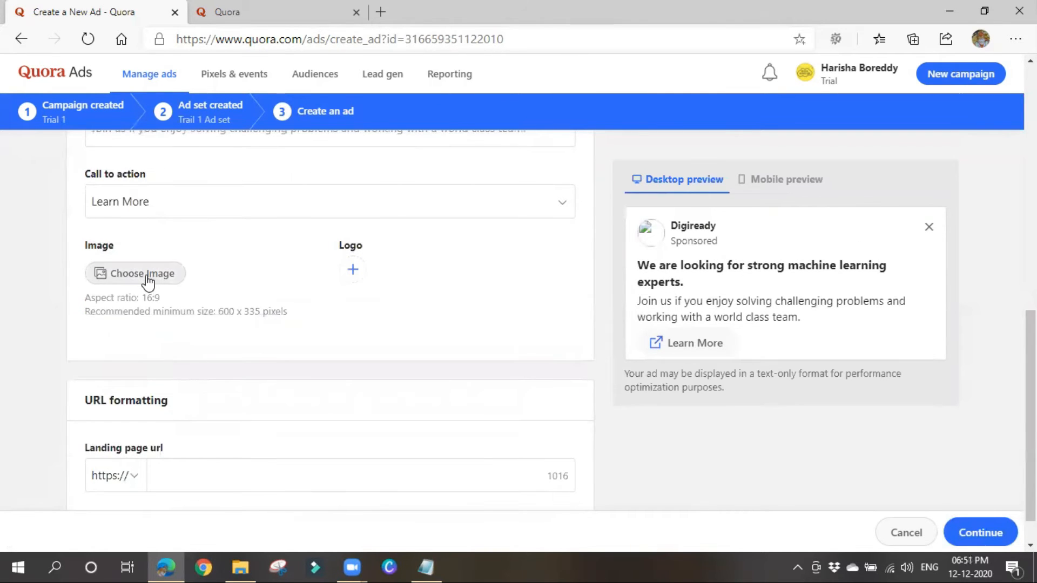
scroll(136, 377, "up", 10)
Name the ad 'Trail 1 Ad' and check that the business name is Digiready.
left_click(136, 299)
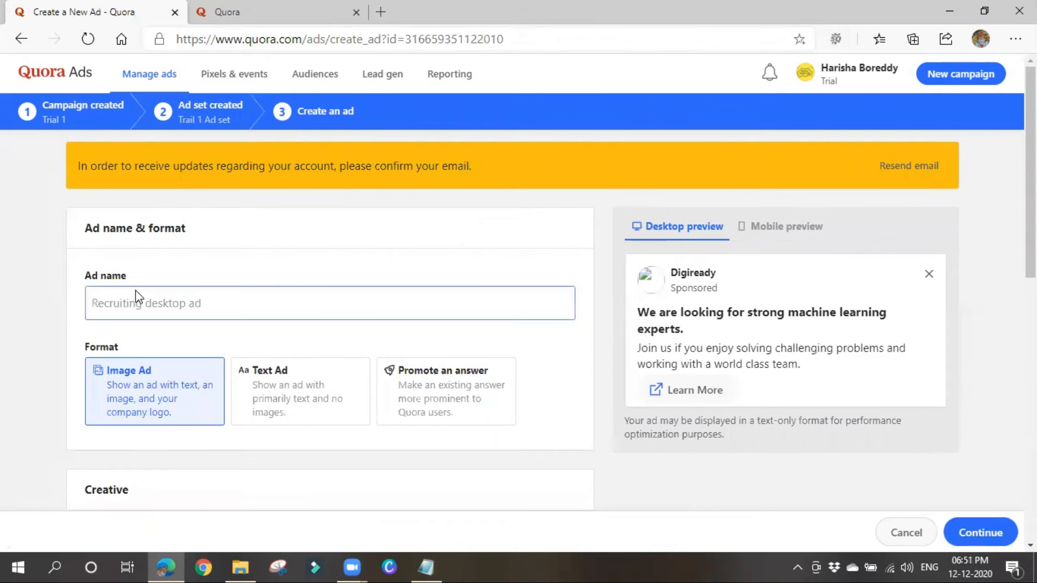
left_click(137, 301)
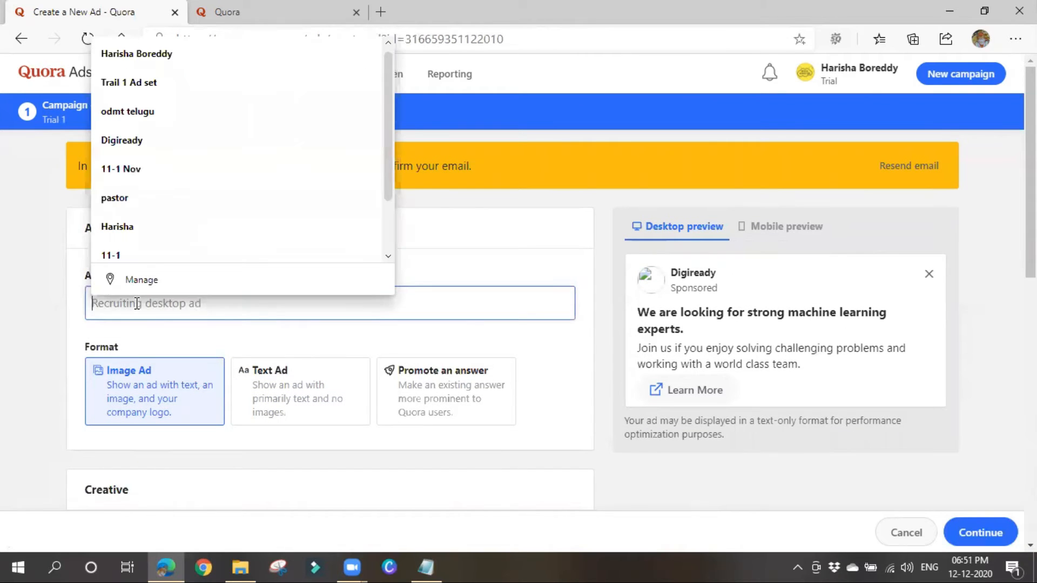
type("Trail ")
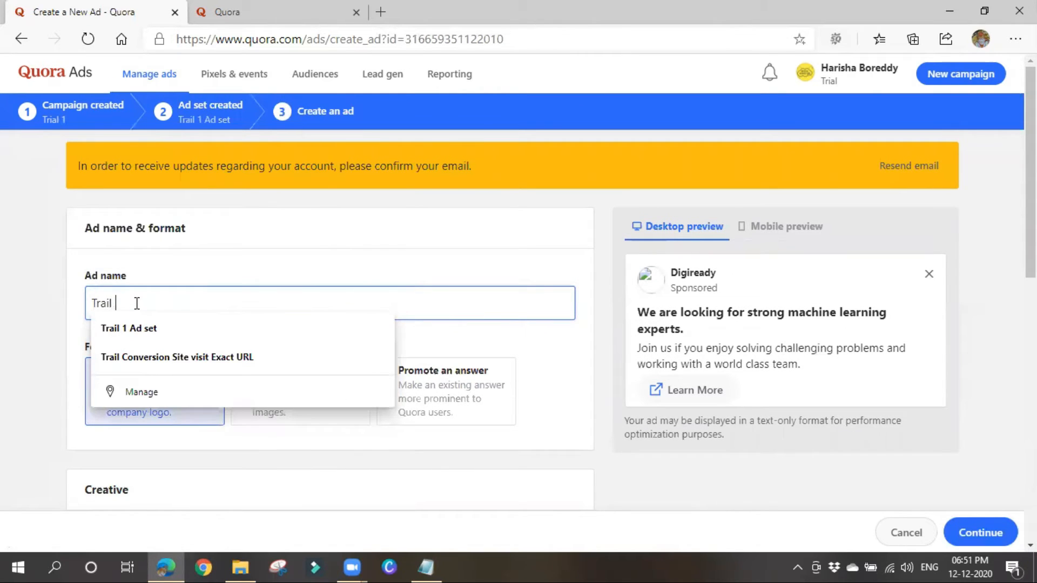
type("1 Ad")
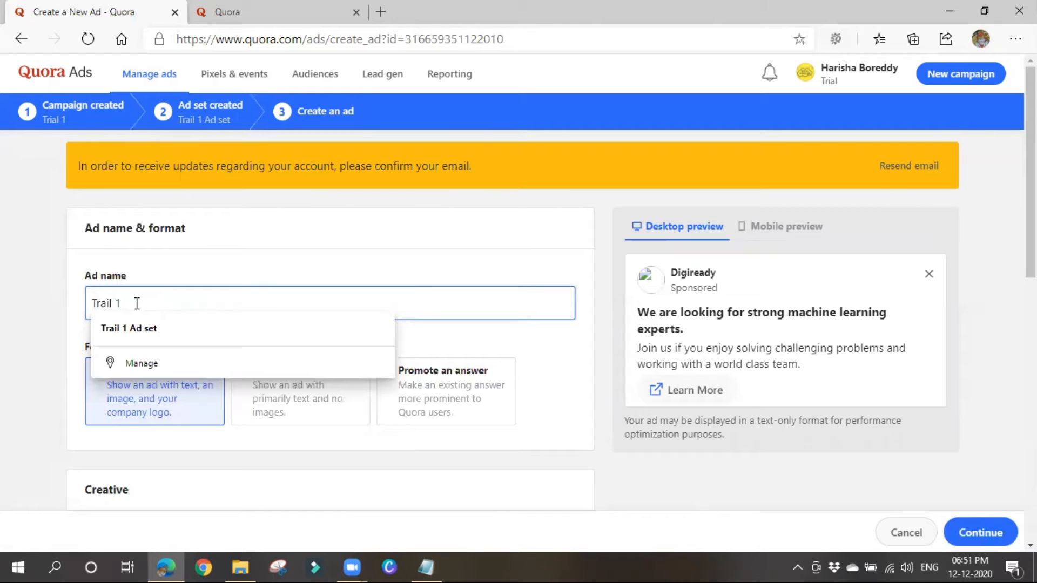
left_click(184, 272)
scroll(72, 373, "down", 1)
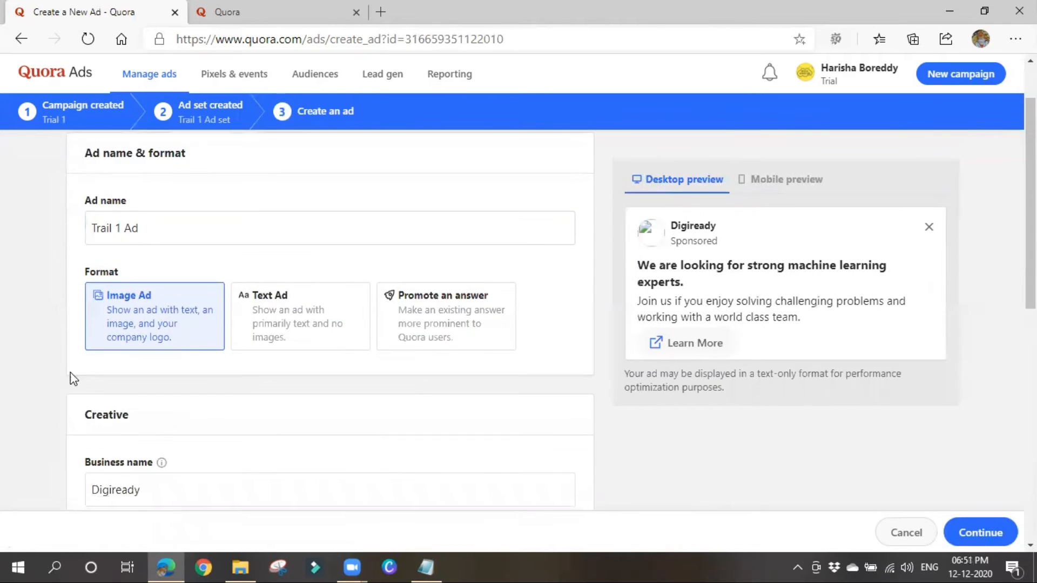
left_click(196, 479)
scroll(197, 468, "down", 3)
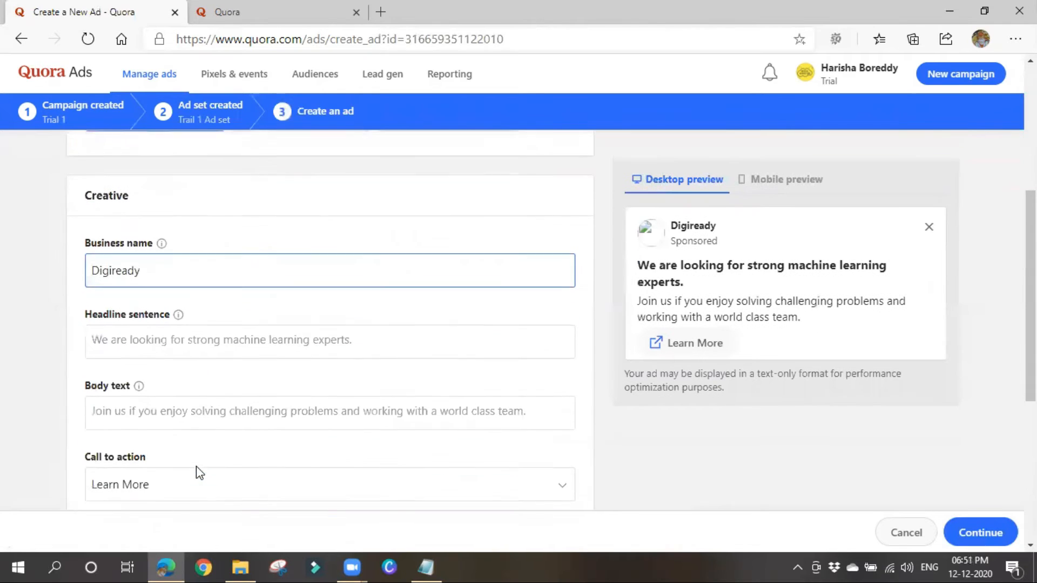
left_click(171, 265)
left_click(380, 233)
Enter 'What is Digital marketing.' as the ad headline, including the closing period.
left_click(206, 350)
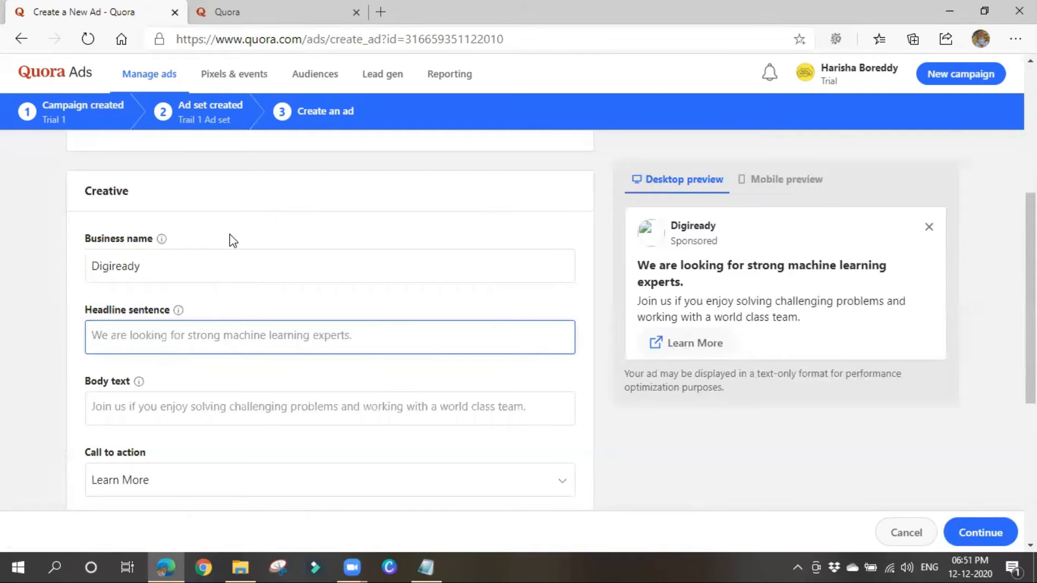
type("What is")
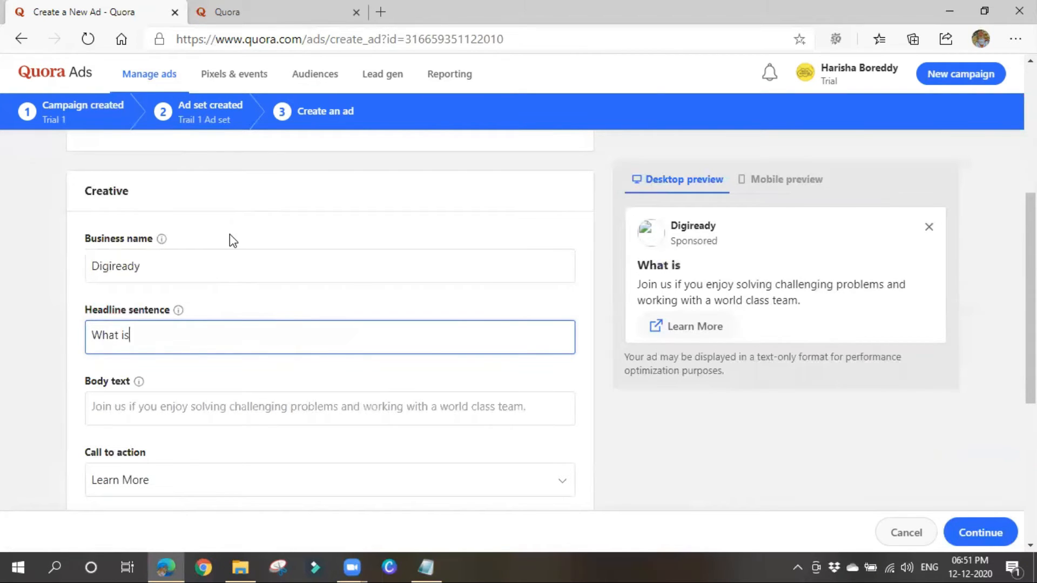
type(" Digital ")
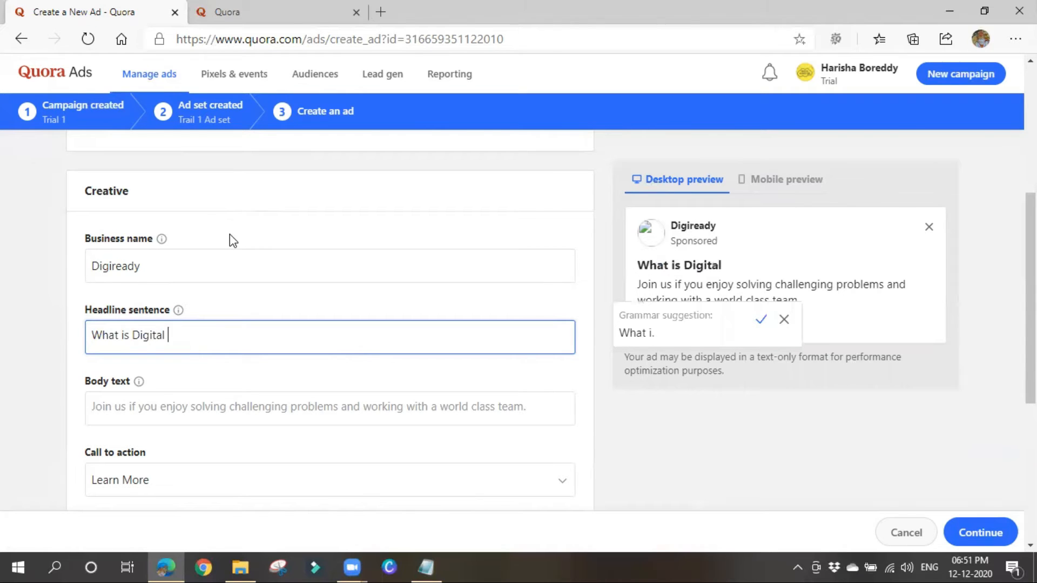
type("marketing")
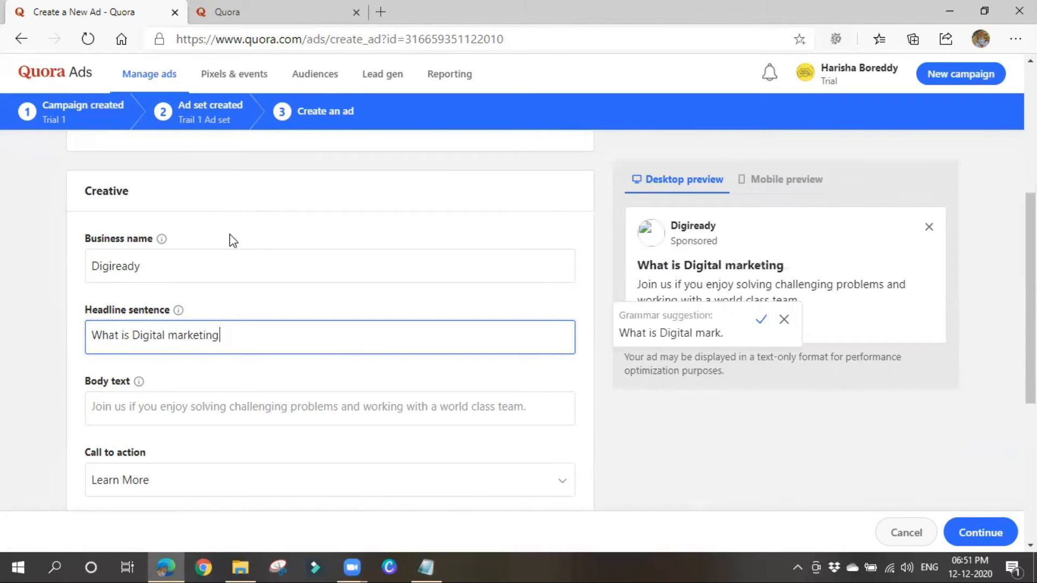
left_click(243, 416)
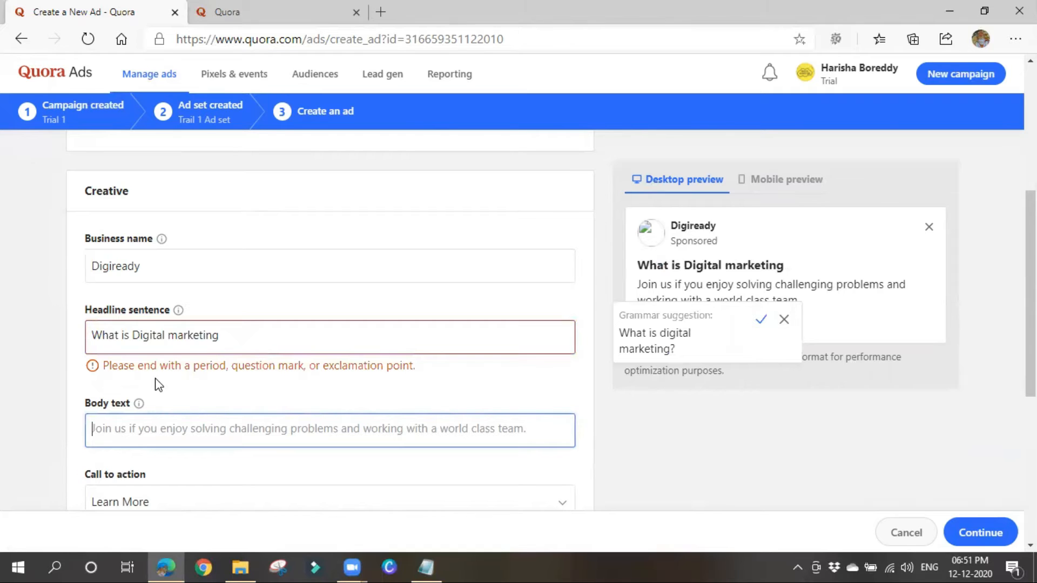
left_click(241, 338)
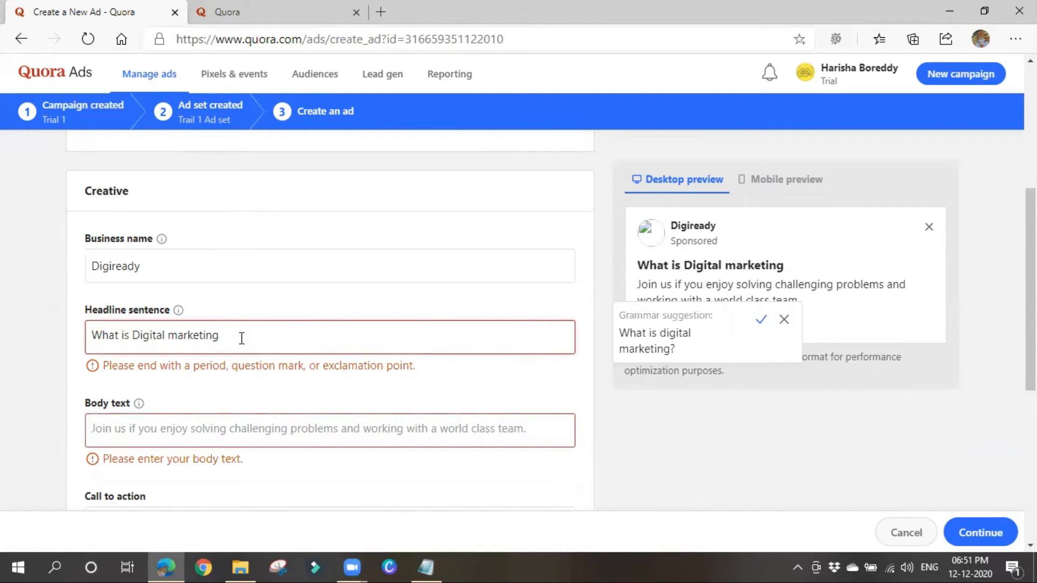
type(".")
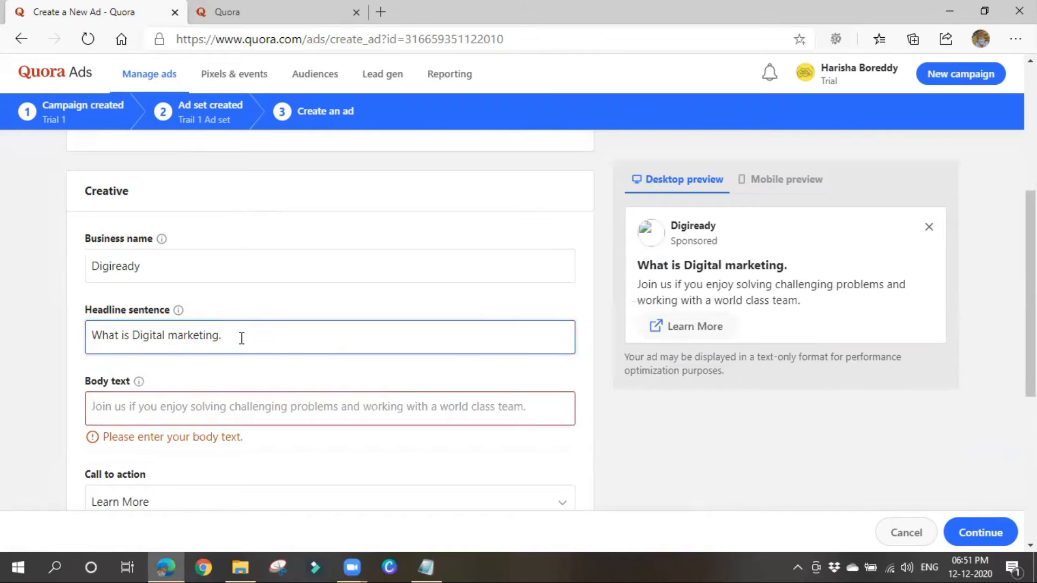
left_click(231, 417)
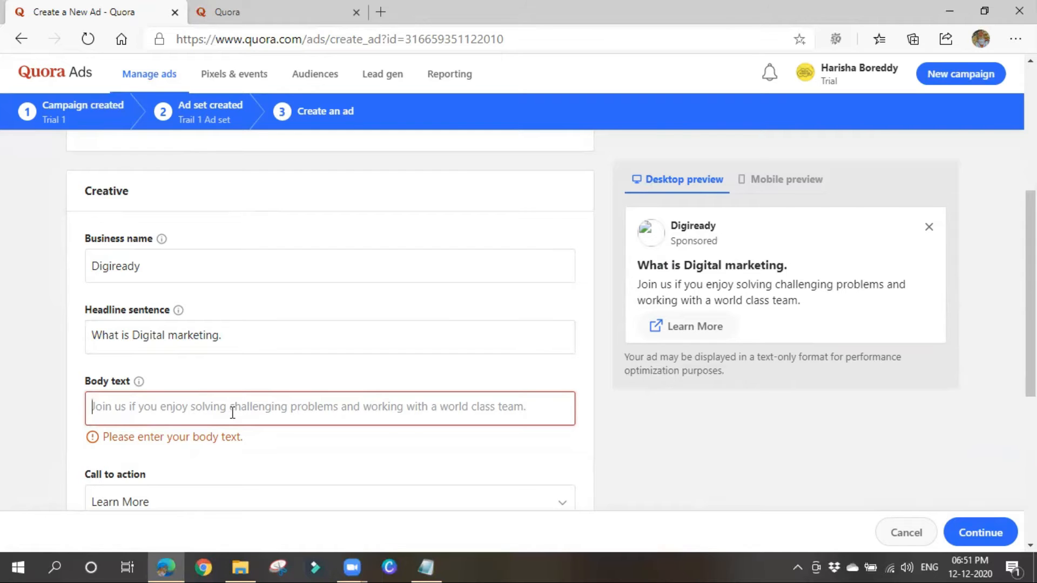
Type the body text 'Start Learning Digital marketing and take your Business to Next level.' and fix its typos.
type("Start ")
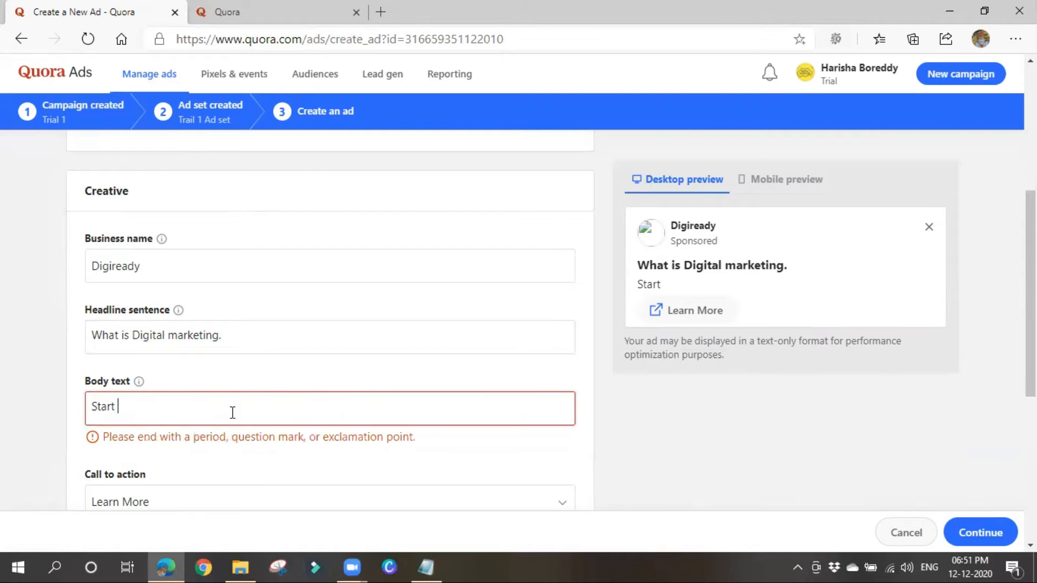
type("Learing ")
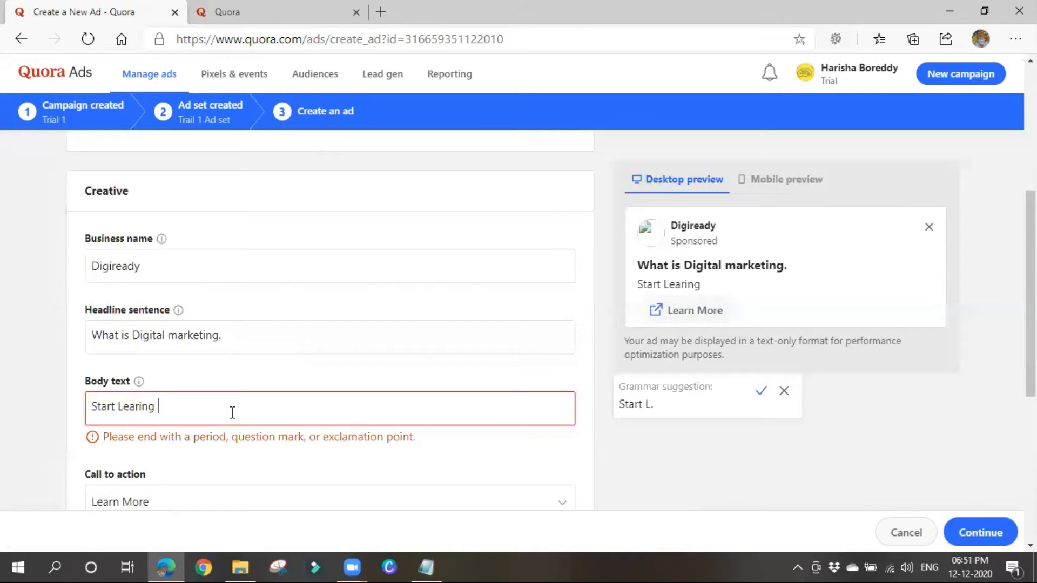
type("Digitalk marketing and take yo")
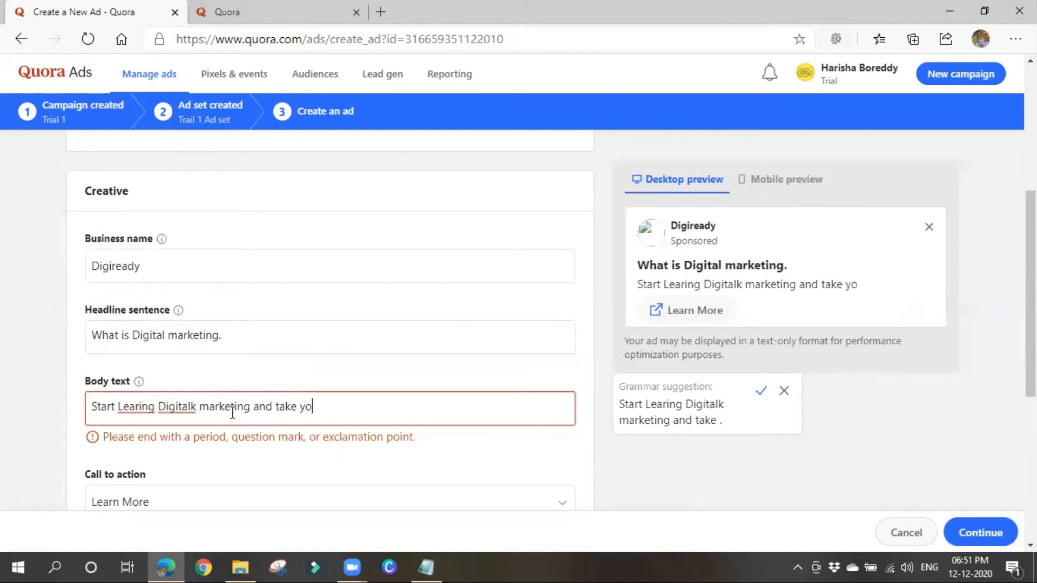
type("ur Busine")
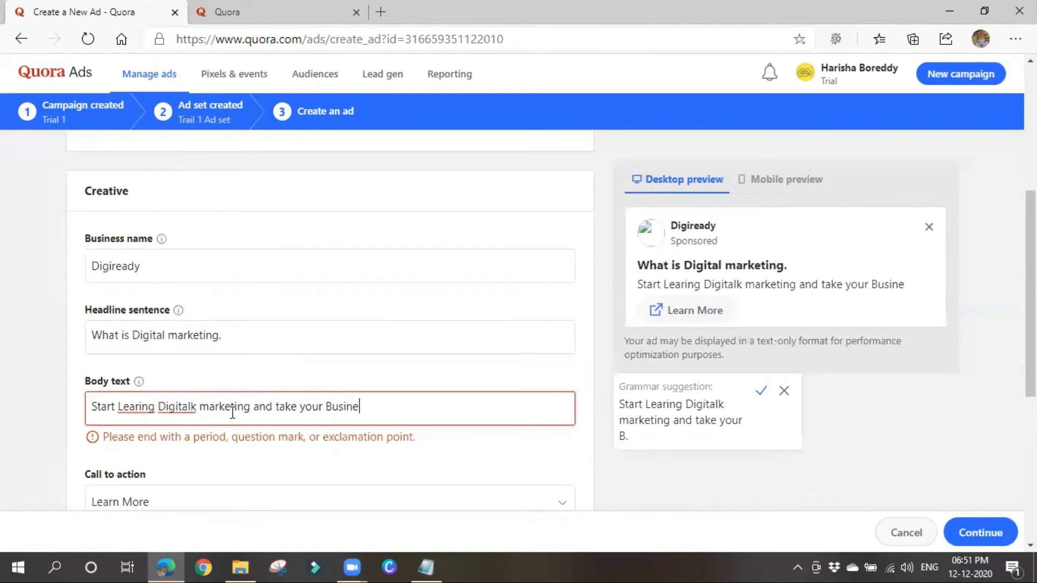
type("ss to Next live")
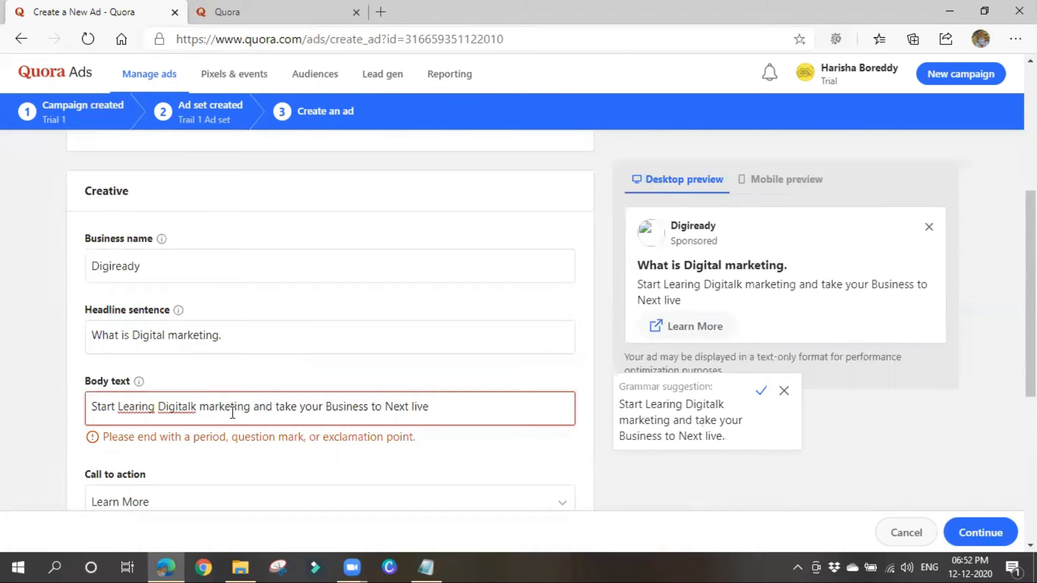
key("BackSpace")
key("BackSpace")
key("BackSpace")
type("evel.")
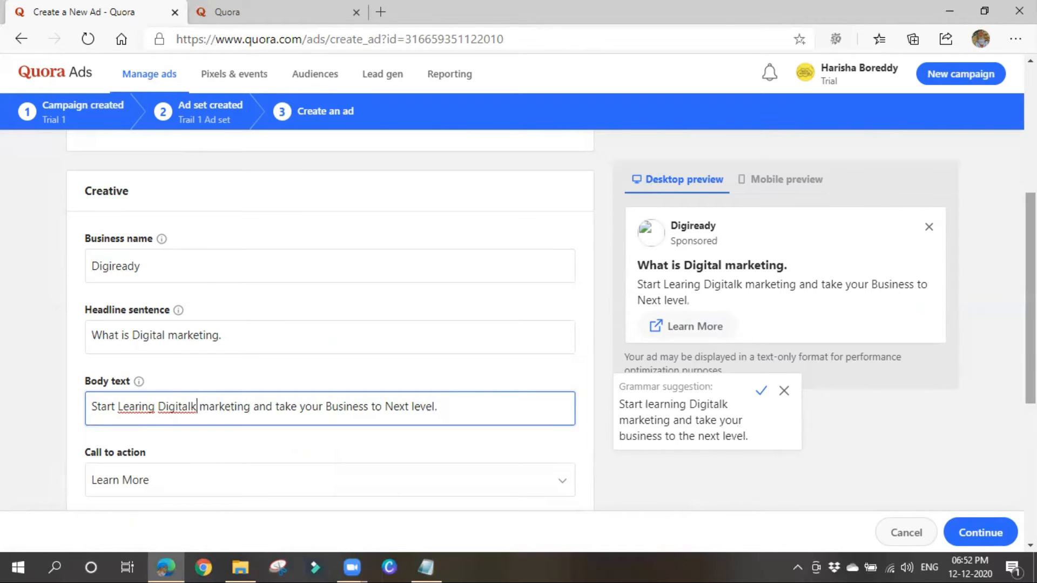
key("BackSpace")
right_click(1034, 401)
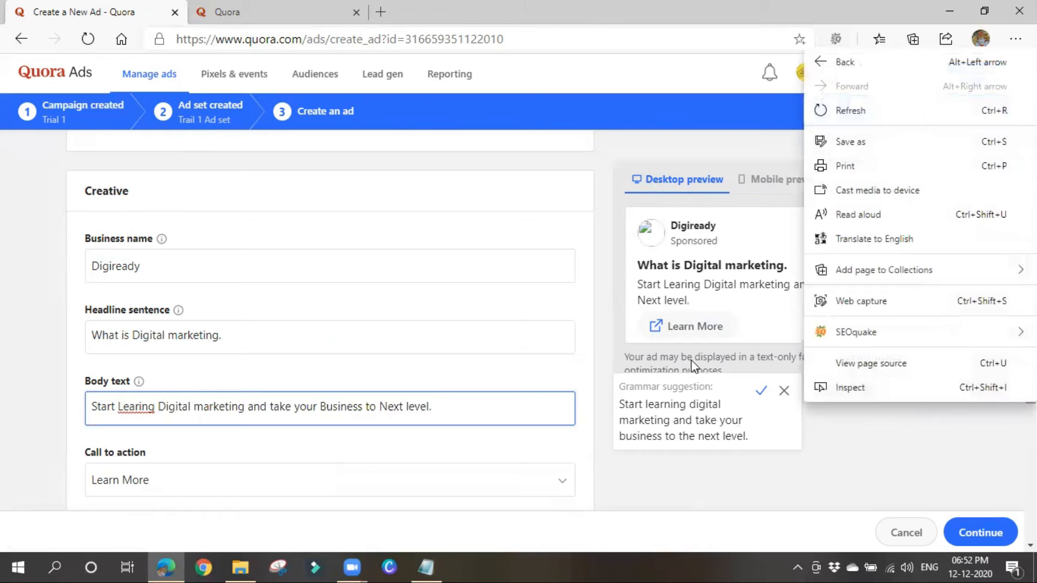
left_click(143, 410)
right_click(141, 407)
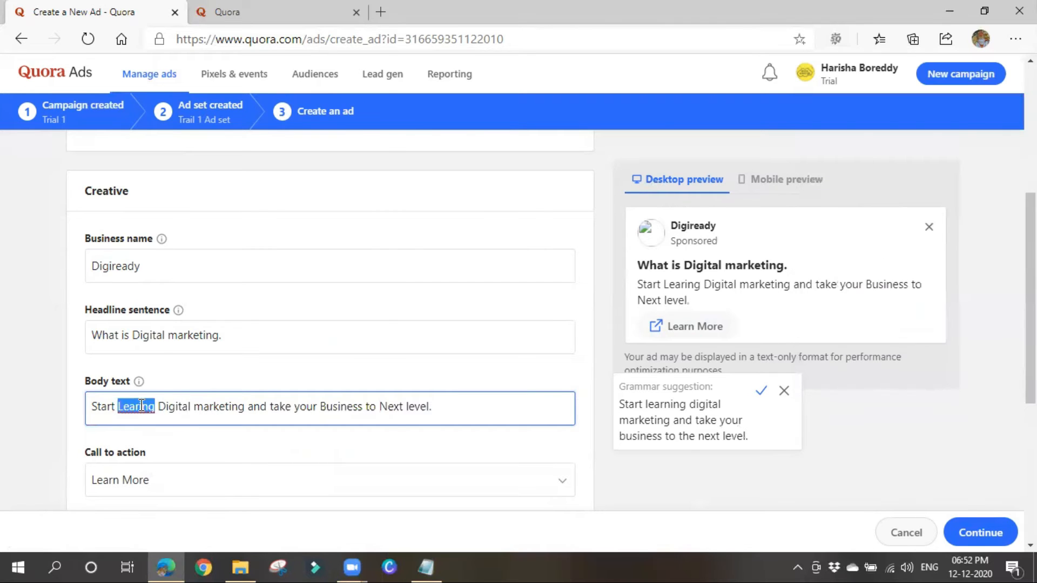
left_click(117, 430)
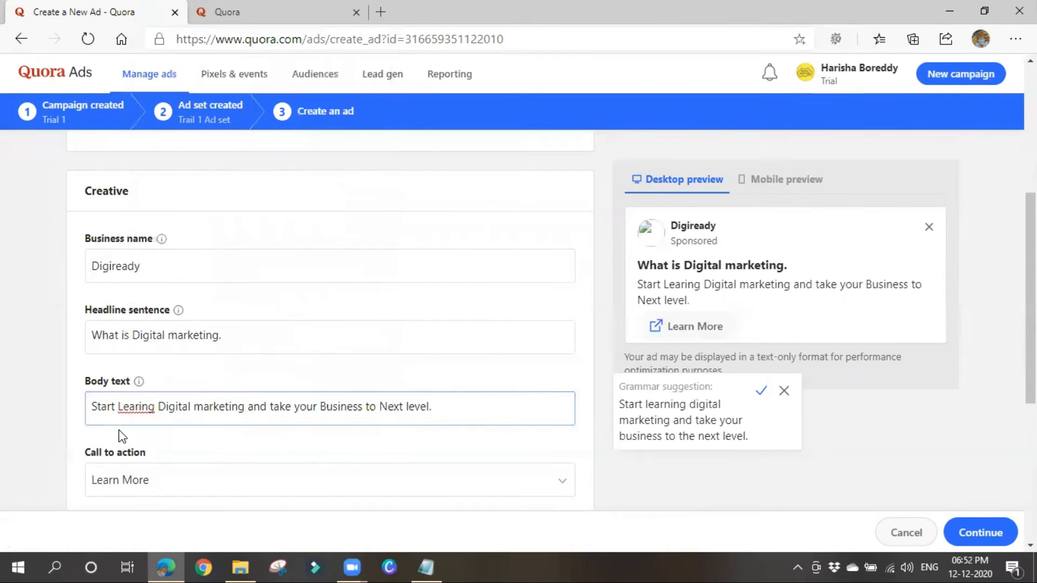
left_click(135, 406)
type("n")
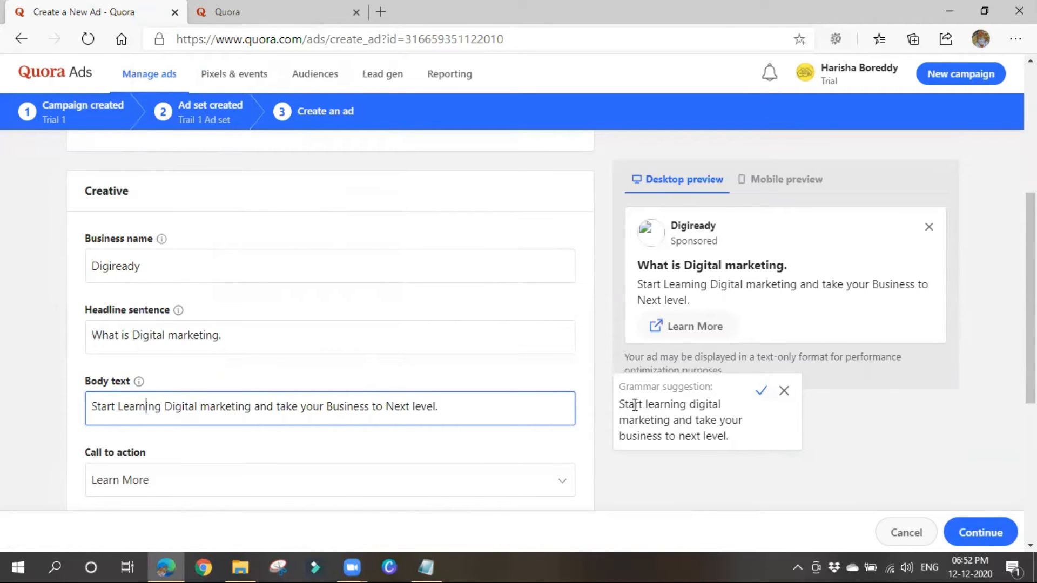
Replace the headline with 'Online Digital Marketing Training', comparing against a live Quora ad.
left_click(89, 337)
triple_click(243, 335)
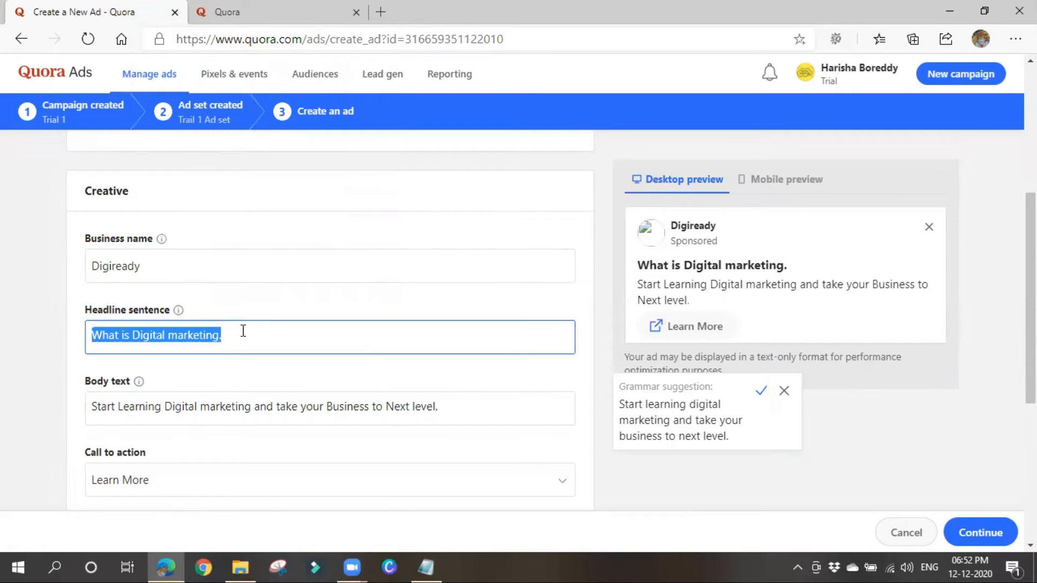
type("Onlin")
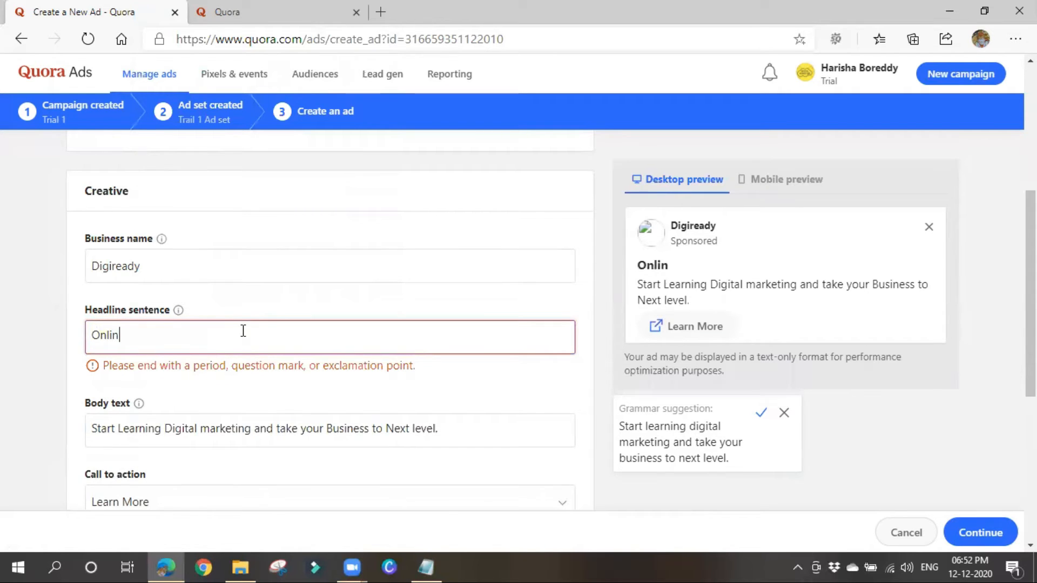
type("e Digi")
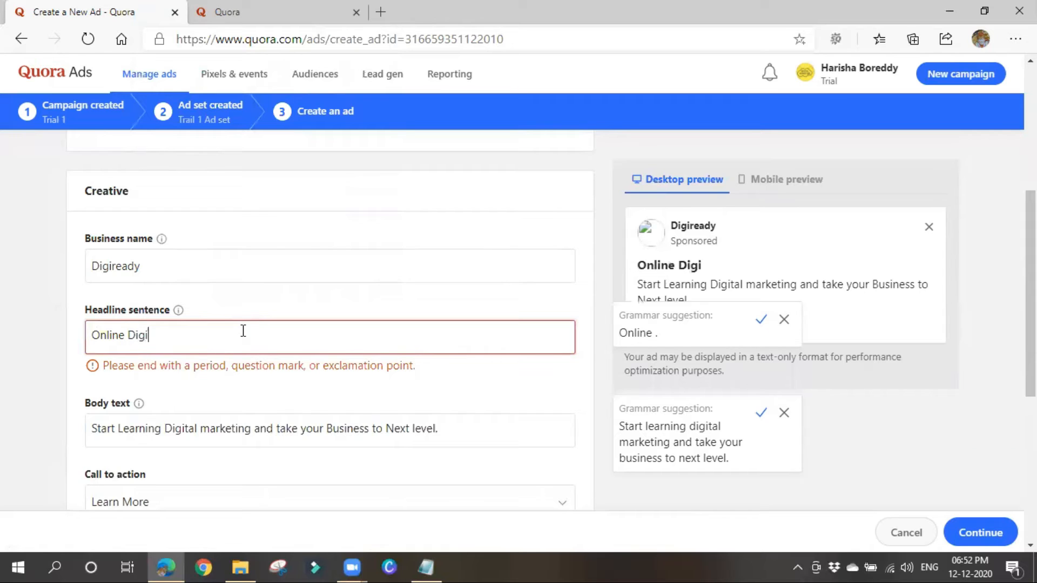
type("tal Mar")
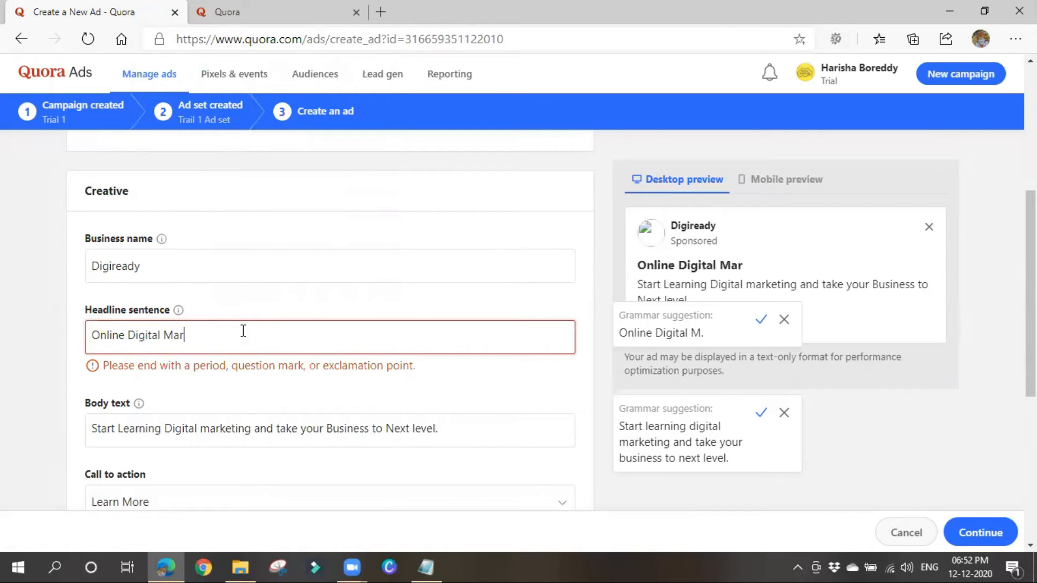
type("keting Trai")
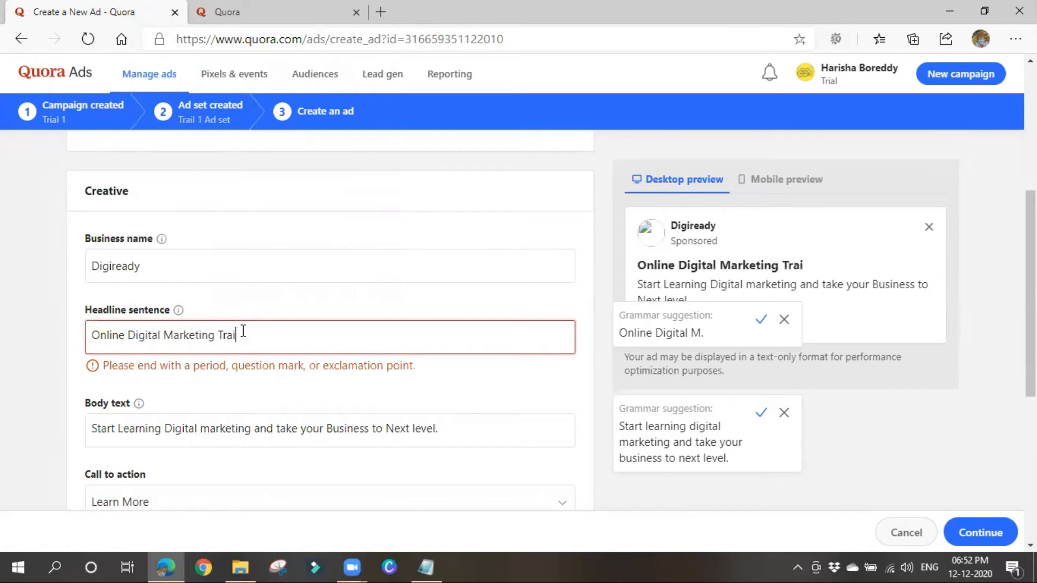
type("ning")
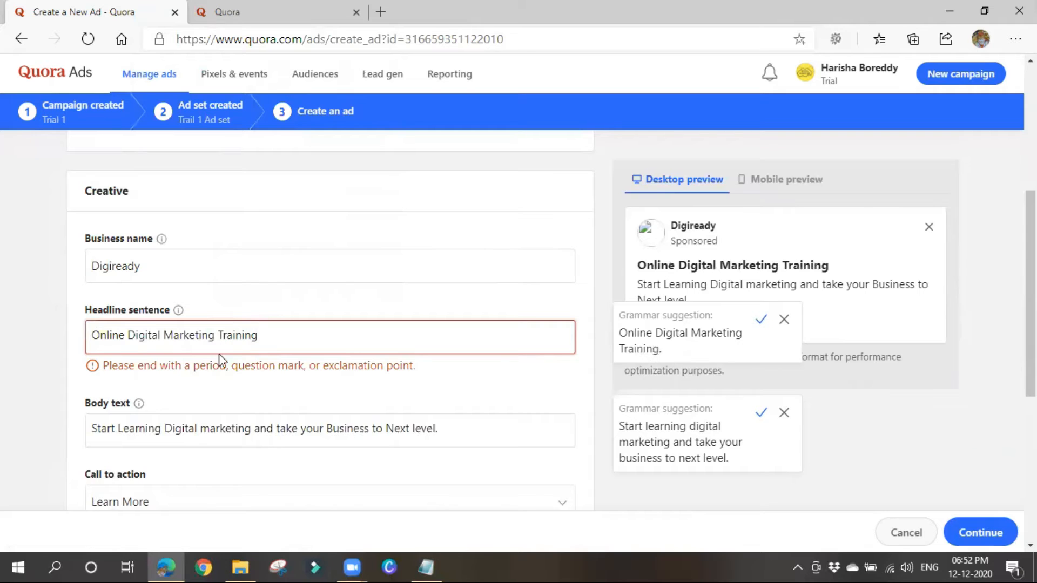
scroll(219, 354, "down", 3)
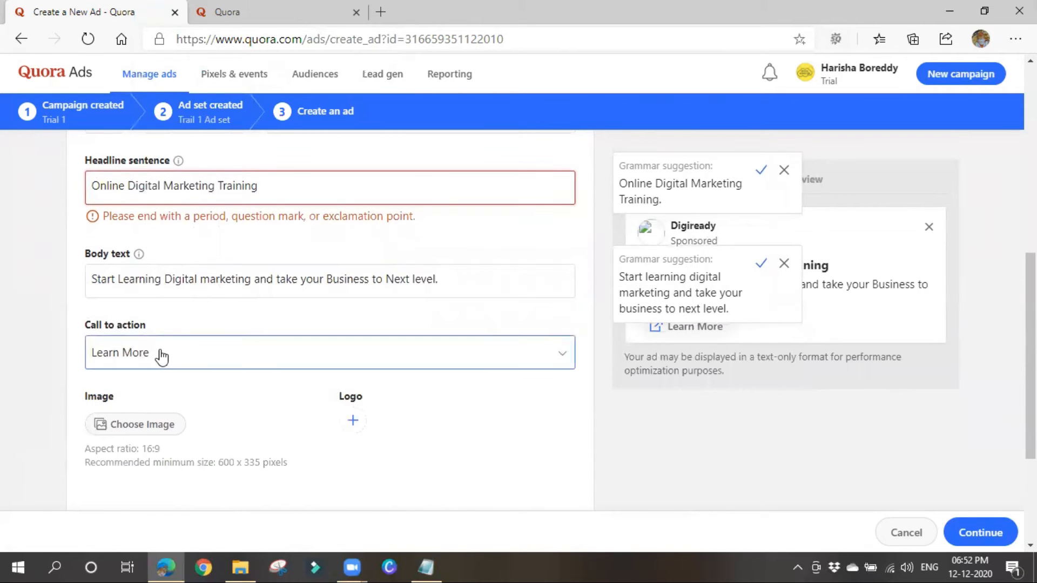
left_click(278, 12)
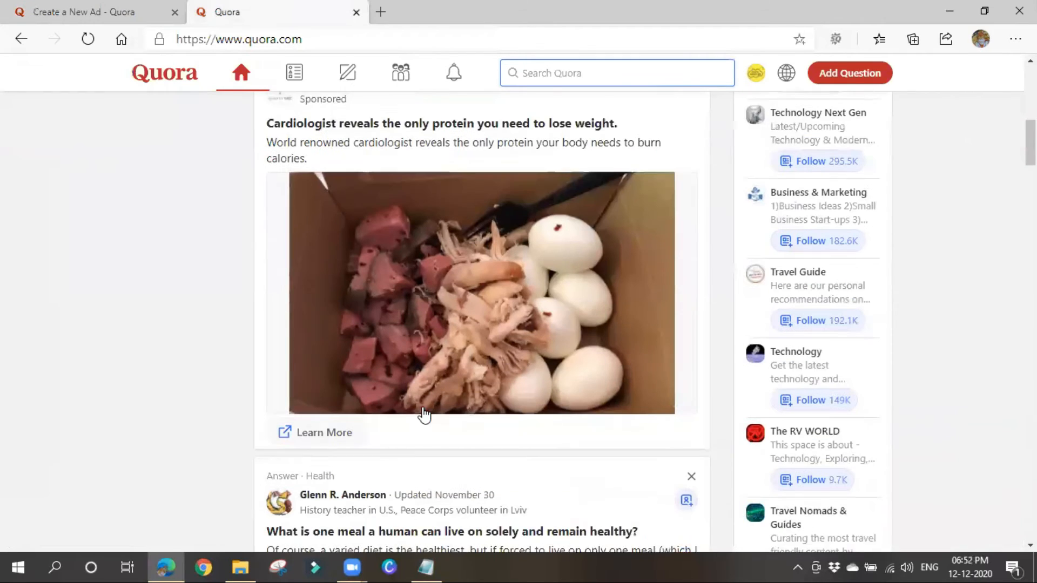
left_click(92, 10)
left_click(168, 276)
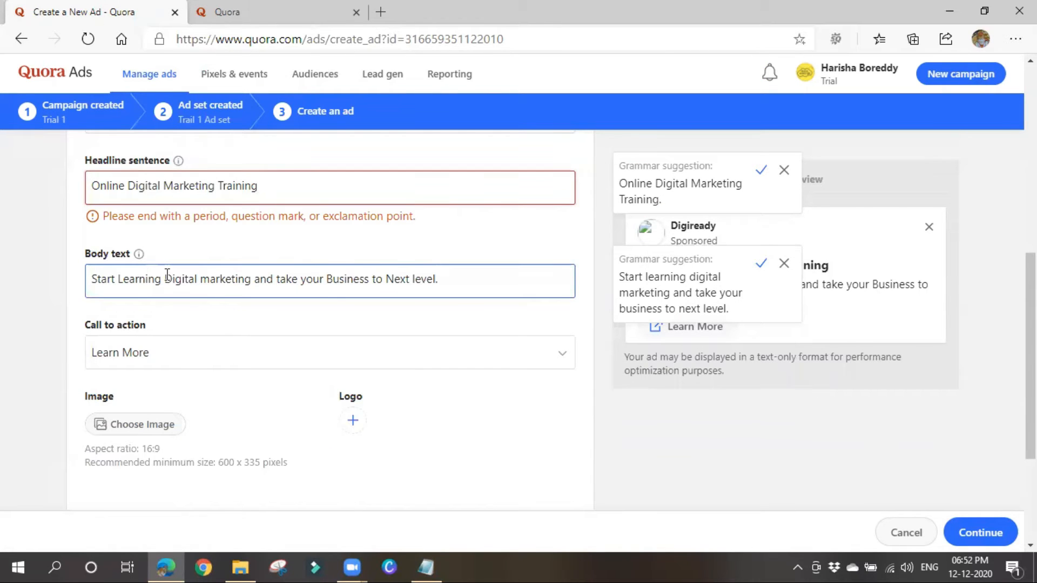
Pick Contact Us from the call-to-action list in place of Learn More.
left_click(181, 352)
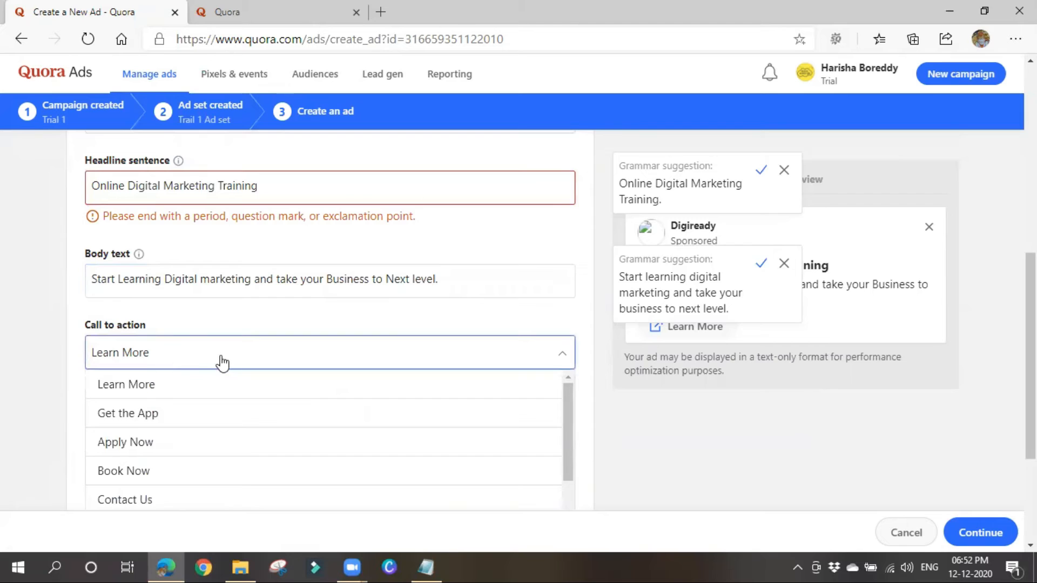
scroll(221, 359, "down", 3)
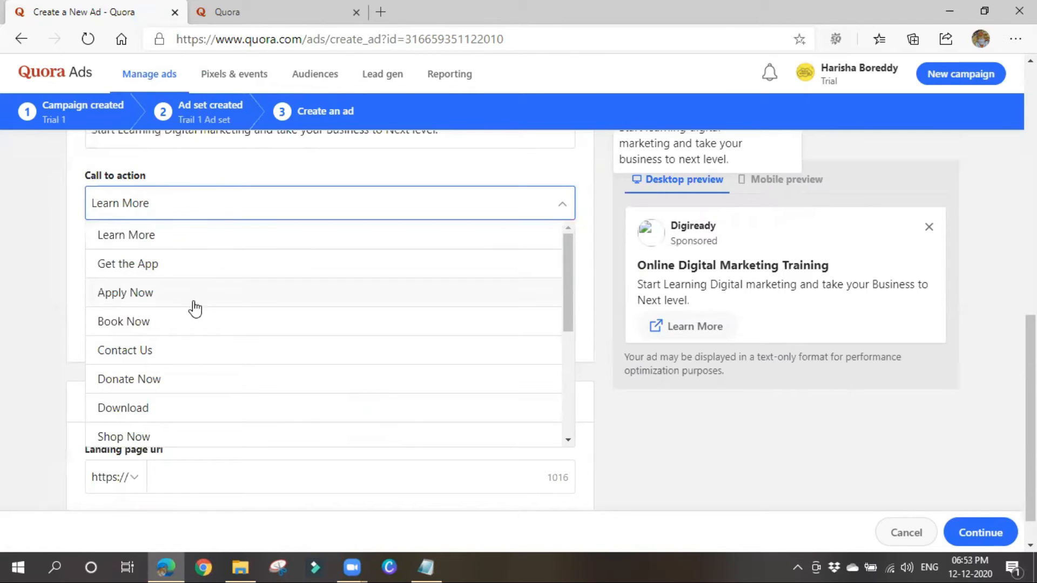
scroll(194, 361, "down", 1)
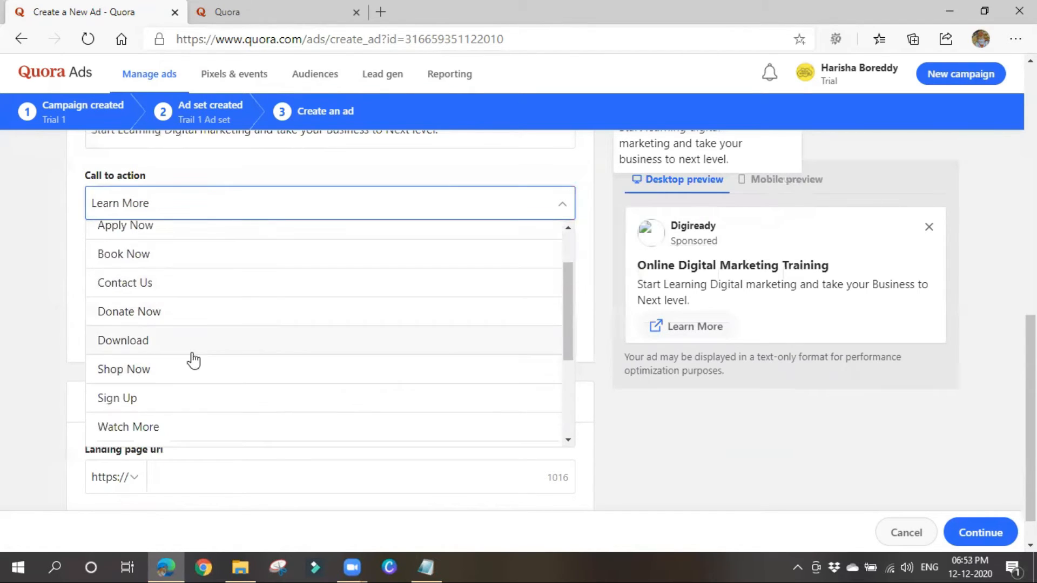
scroll(219, 411, "down", 3)
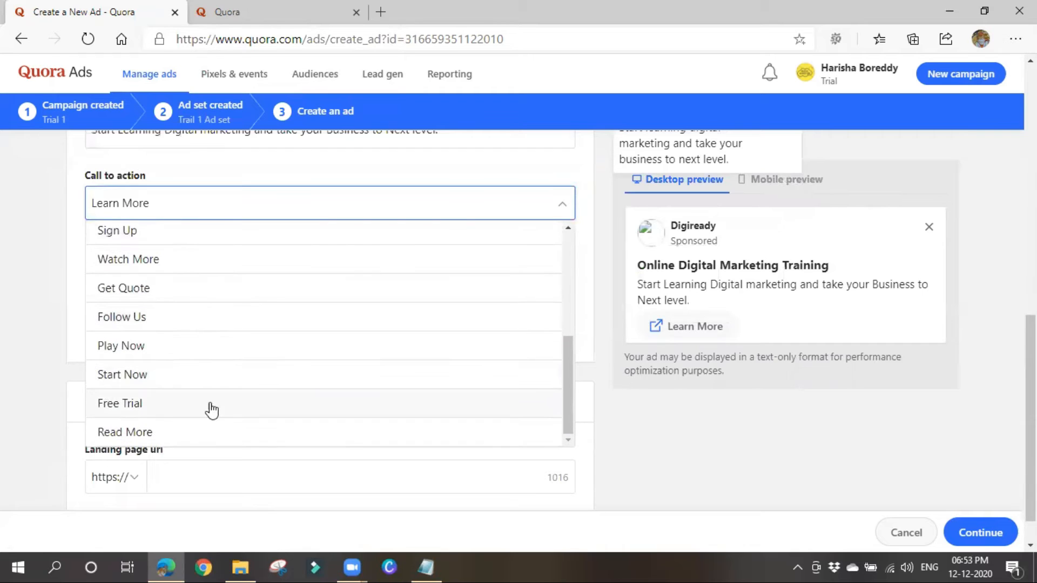
scroll(157, 430, "up", 3)
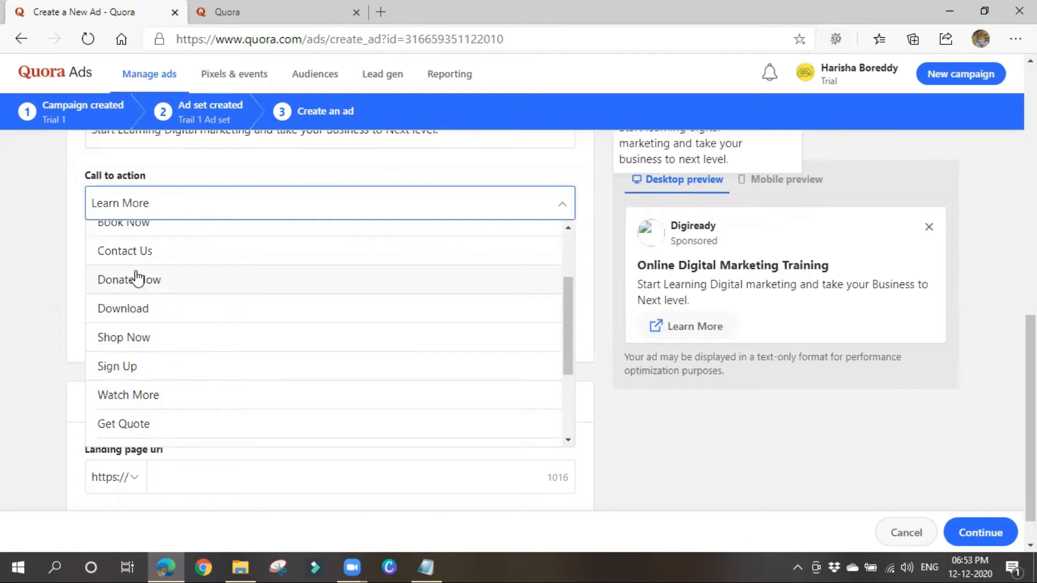
left_click(129, 252)
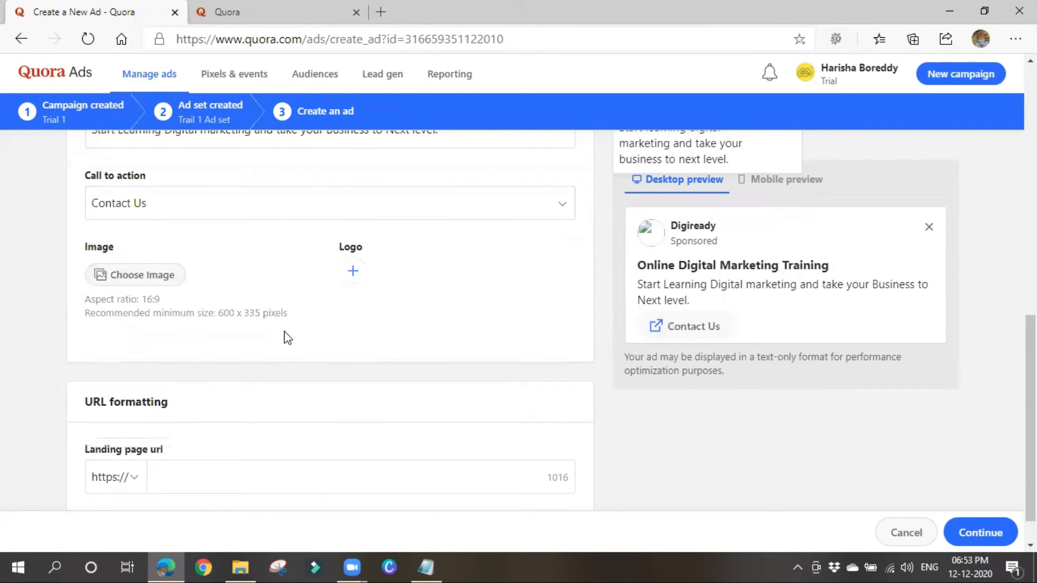
scroll(278, 348, "up", 3)
scroll(265, 359, "down", 3)
scroll(215, 362, "up", 3)
left_click(247, 363)
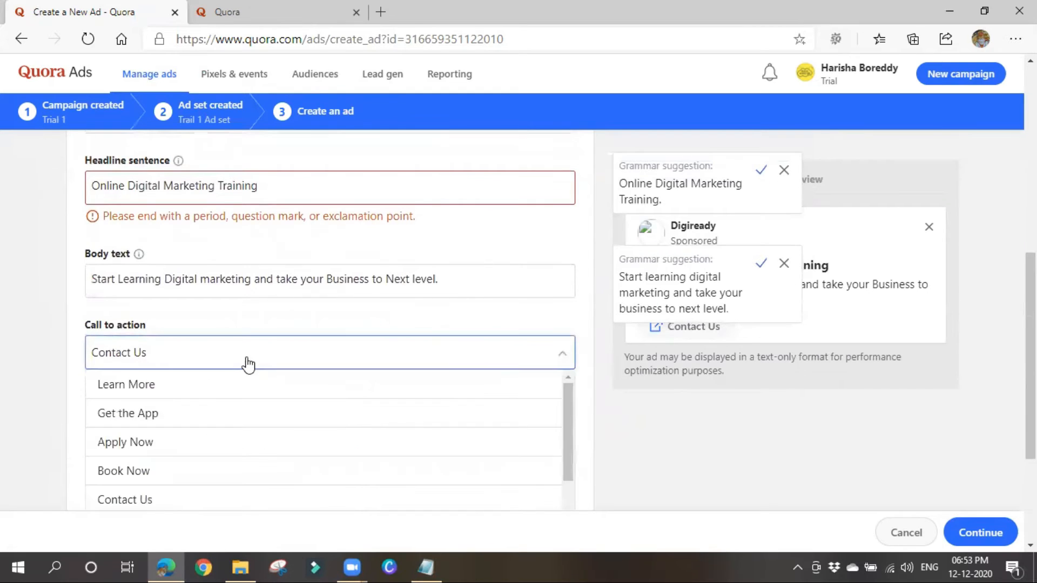
scroll(234, 422, "down", 2)
scroll(246, 337, "down", 2)
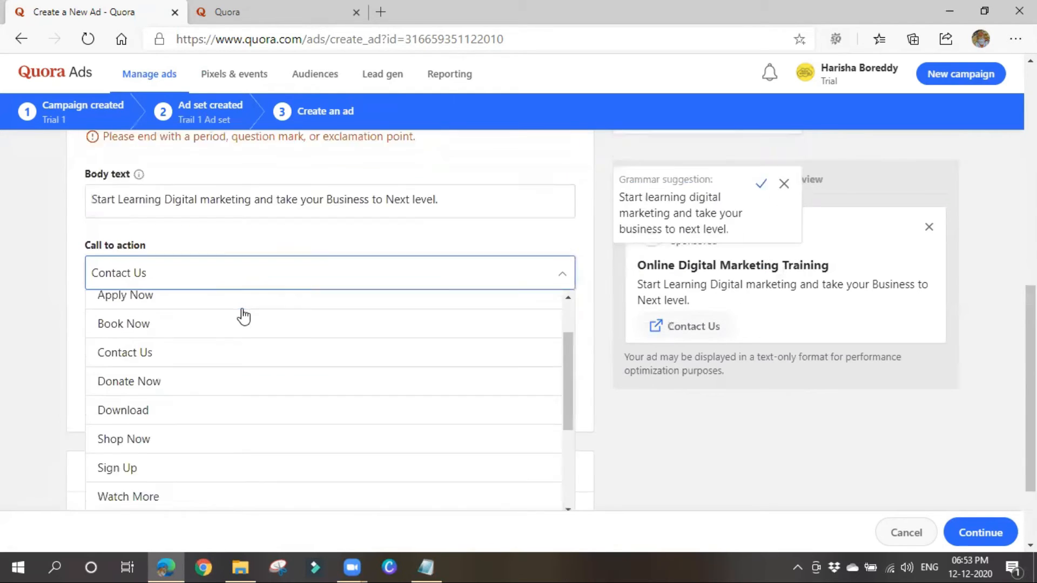
scroll(244, 316, "down", 2)
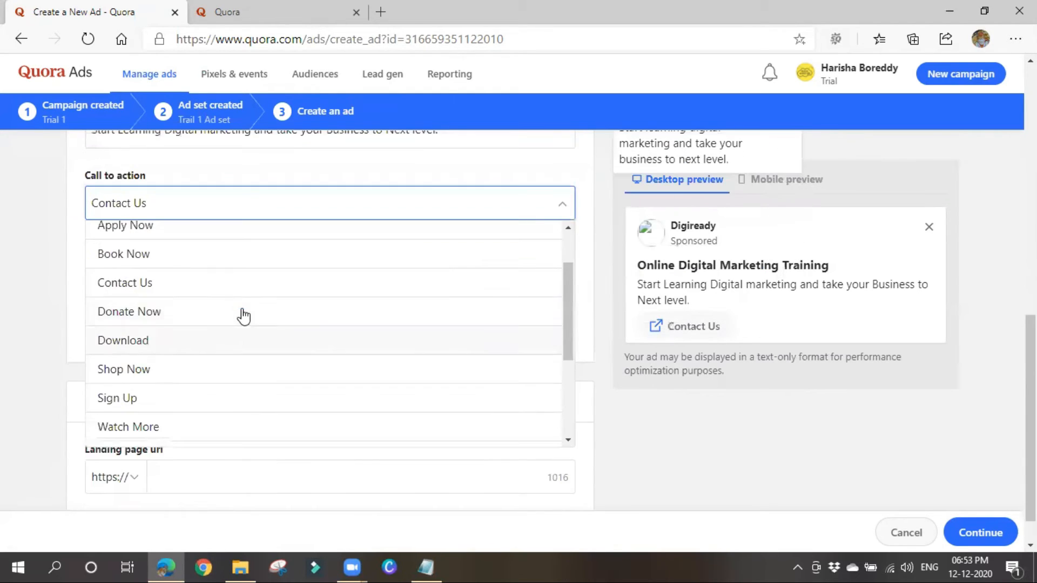
left_click(2, 252)
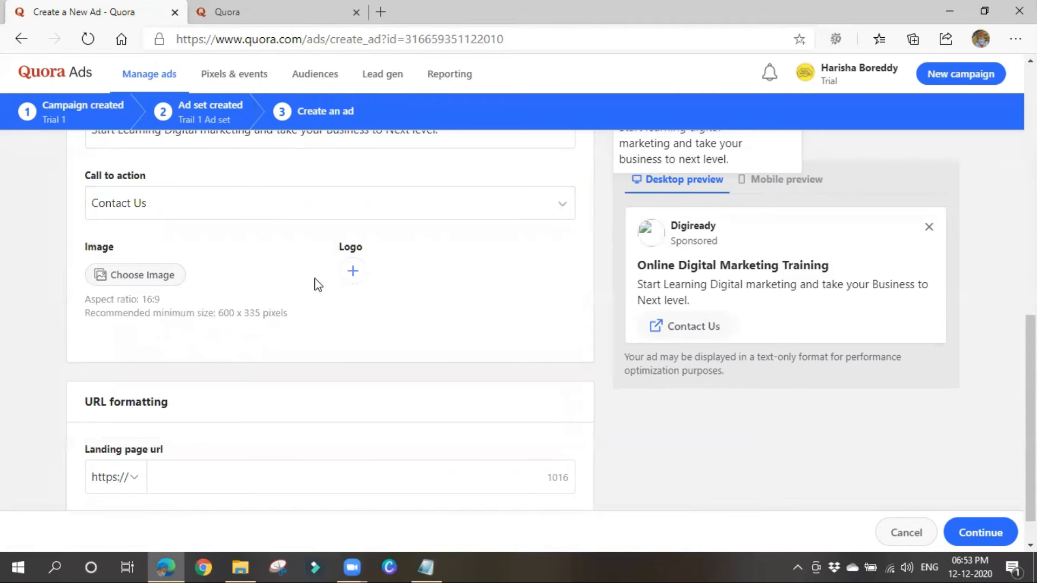
Select Adv Search Net.png from the Youtube Thumbnails folder as the ad image.
left_click(123, 271)
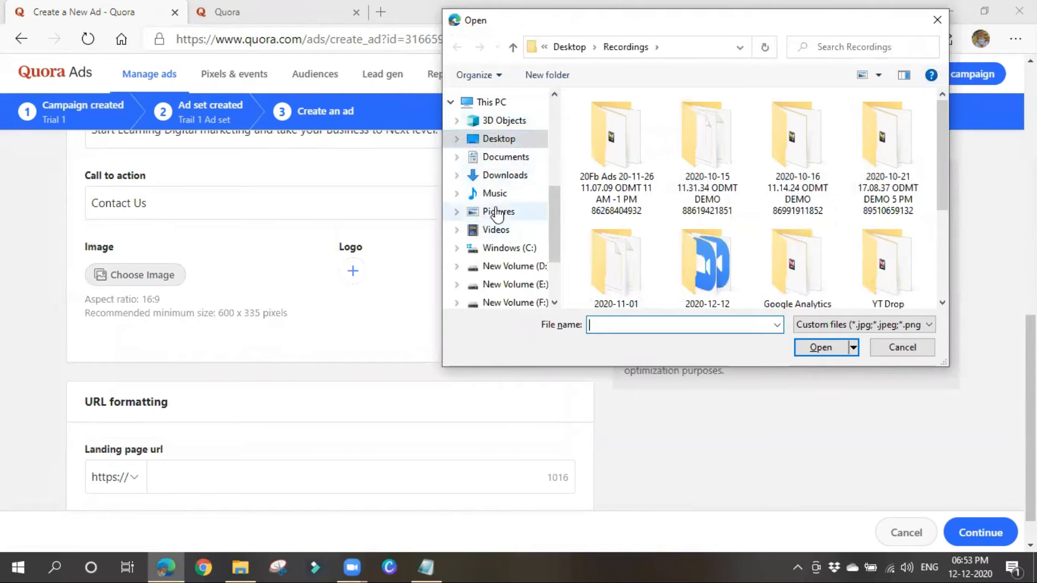
scroll(493, 286, "down", 1)
scroll(492, 292, "down", 1)
scroll(493, 289, "up", 3)
scroll(493, 289, "up", 2)
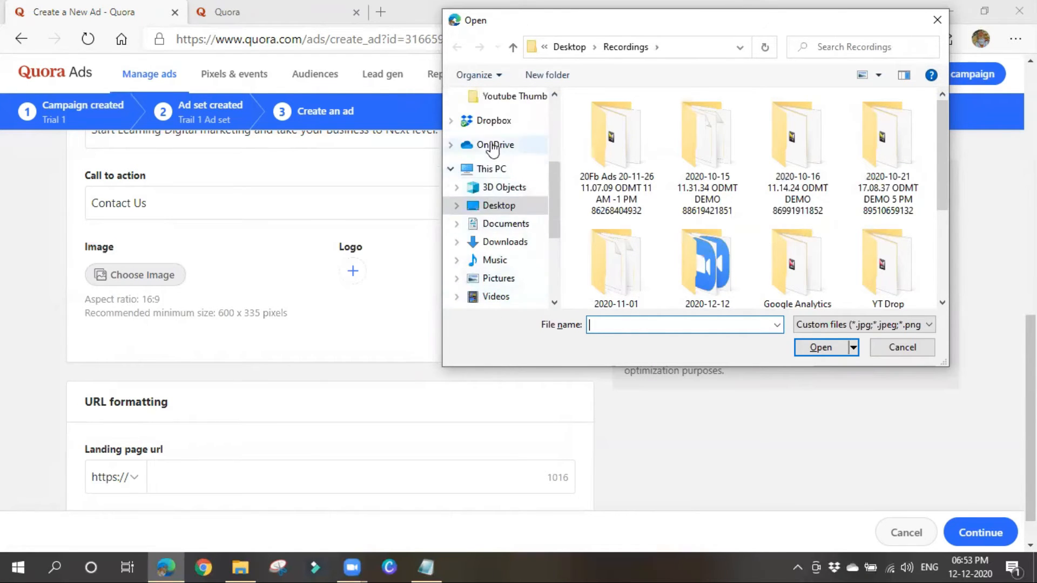
left_click(499, 97)
left_click(621, 156)
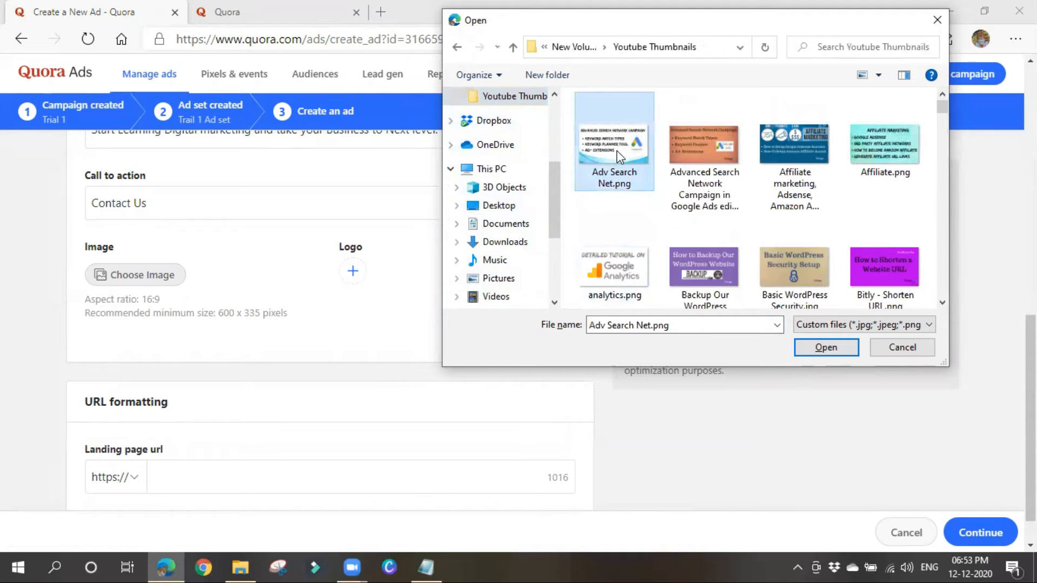
key("Return")
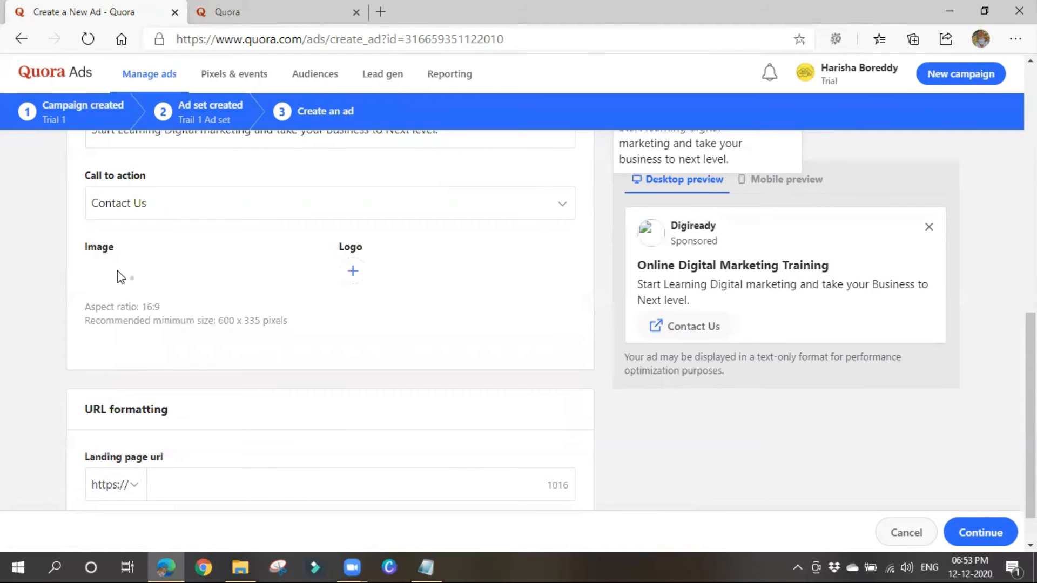
scroll(238, 354, "down", 1)
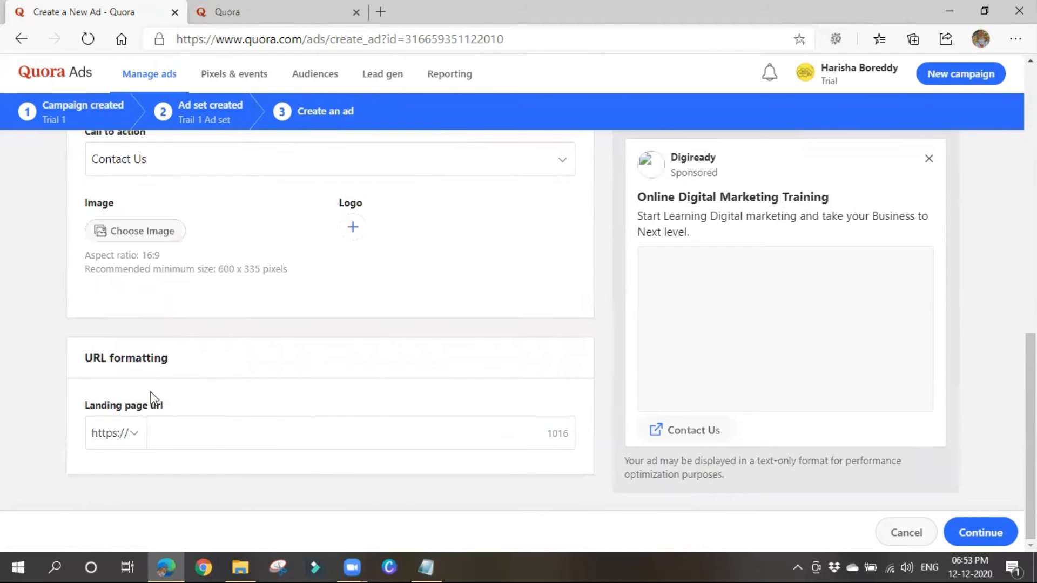
left_click(205, 435)
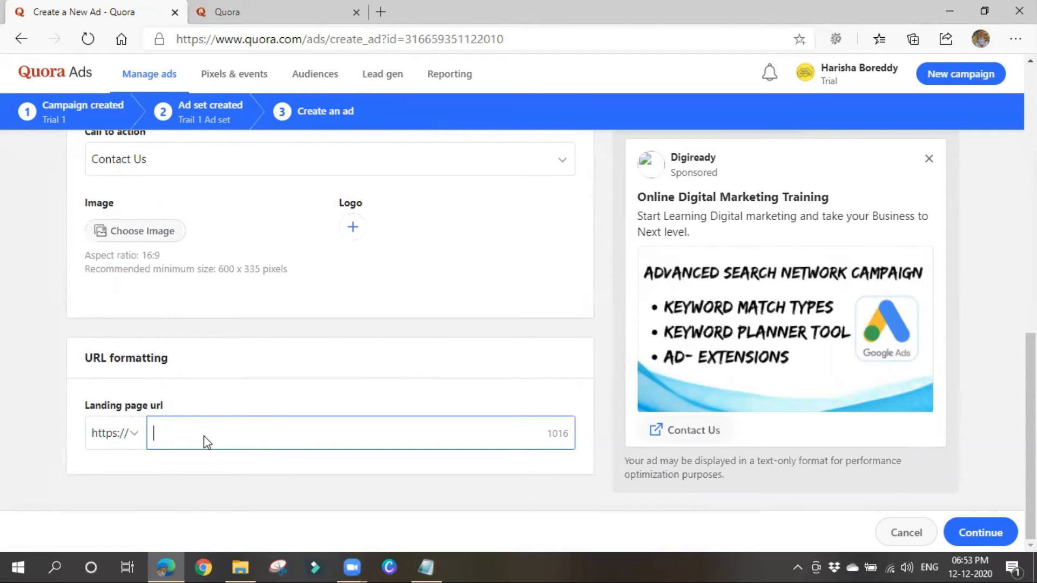
type("https://www.digiready.in/")
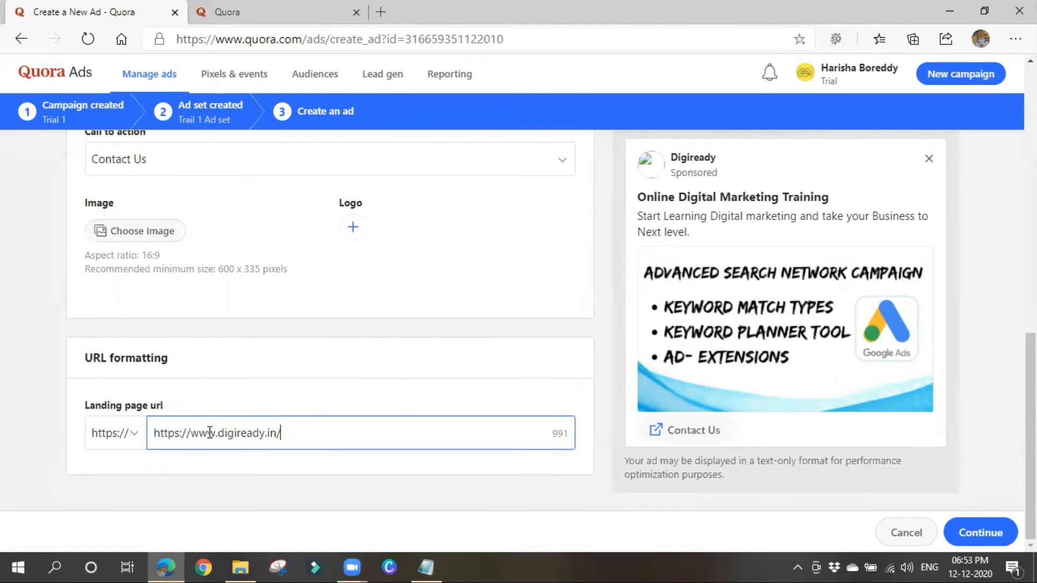
left_click_drag(191, 433, 131, 439)
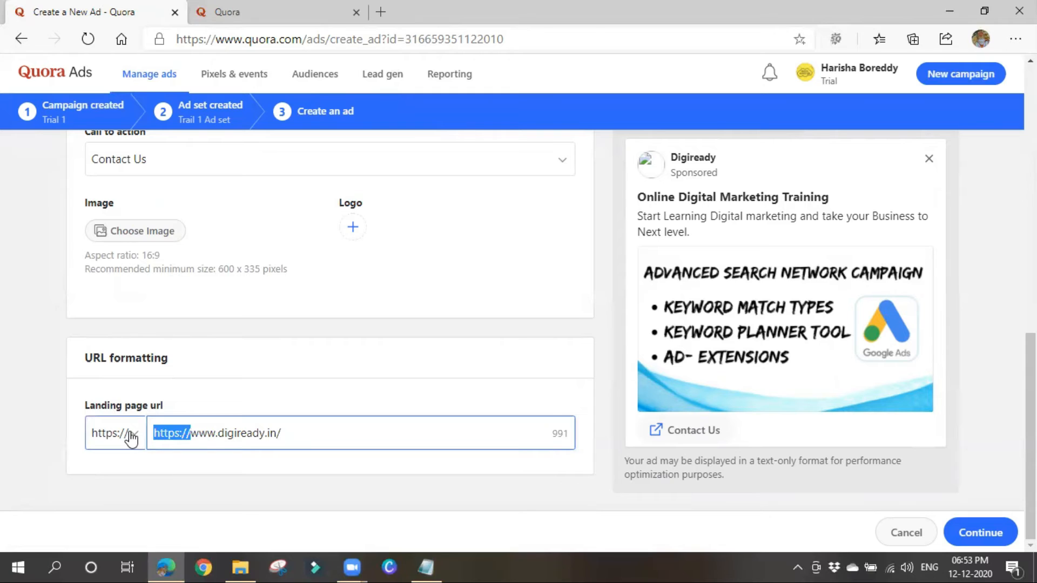
key("BackSpace")
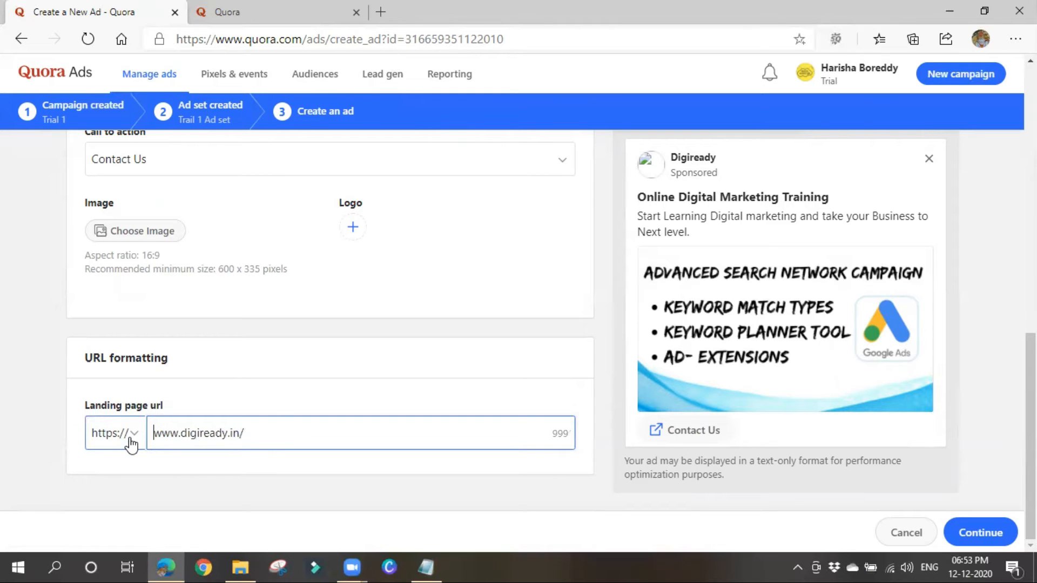
left_click(136, 443)
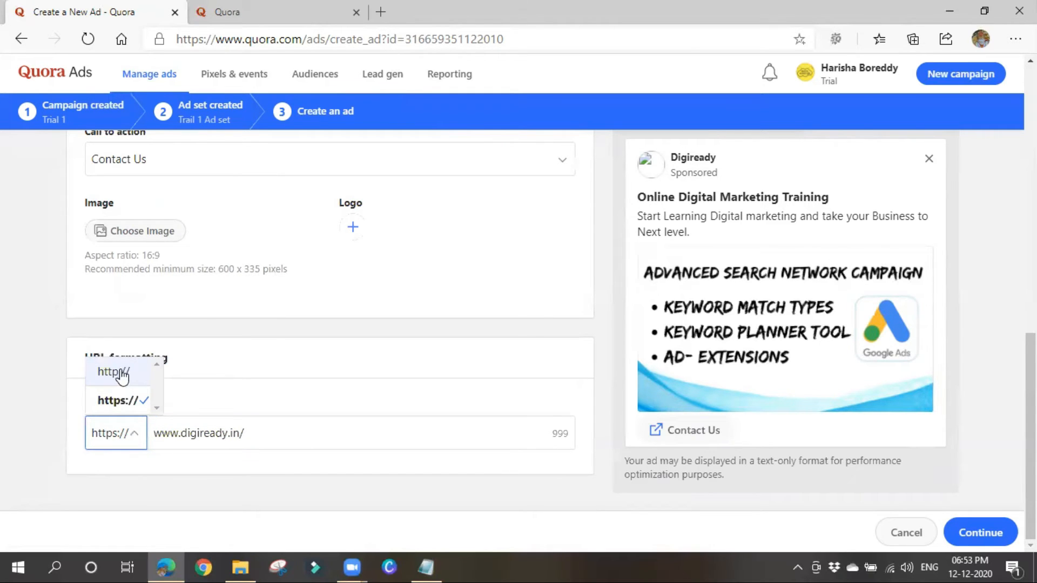
left_click(142, 488)
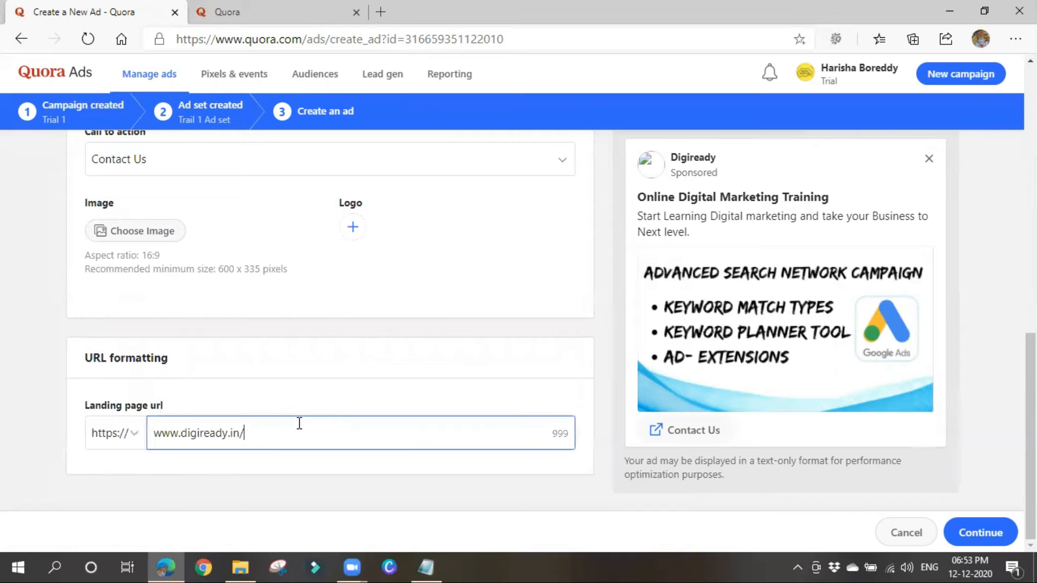
Cancel the extra image file picker and dismiss the body text and headline grammar suggestions.
scroll(264, 359, "up", 3)
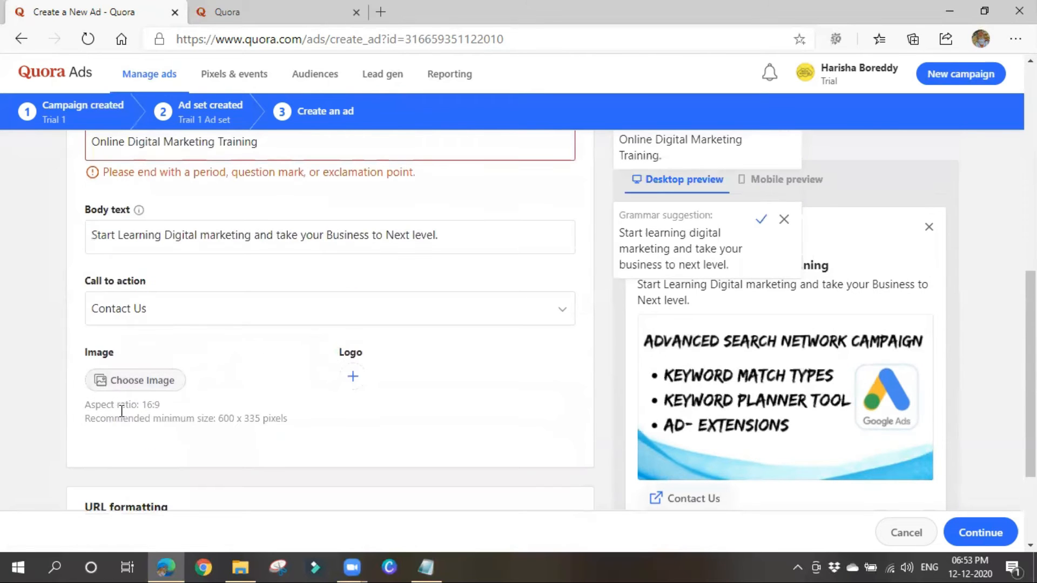
left_click_drag(135, 409, 261, 419)
left_click(158, 380)
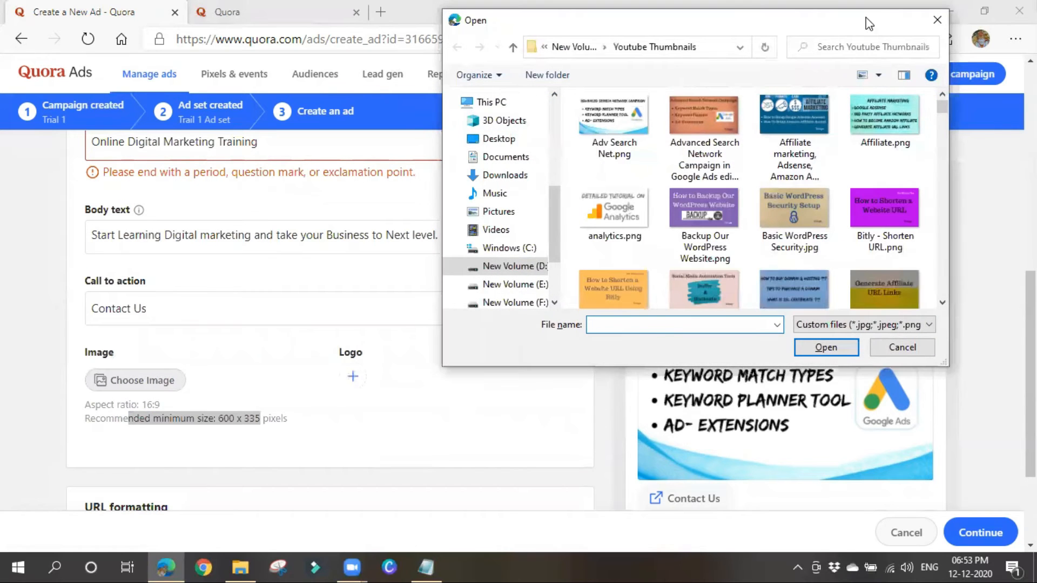
left_click(936, 19)
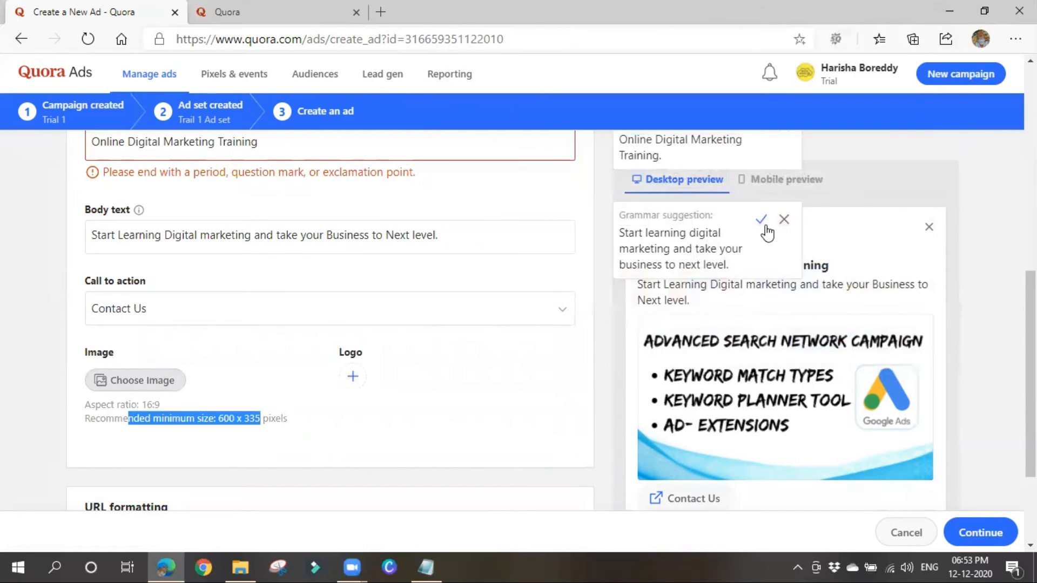
left_click(784, 219)
scroll(715, 439, "up", 3)
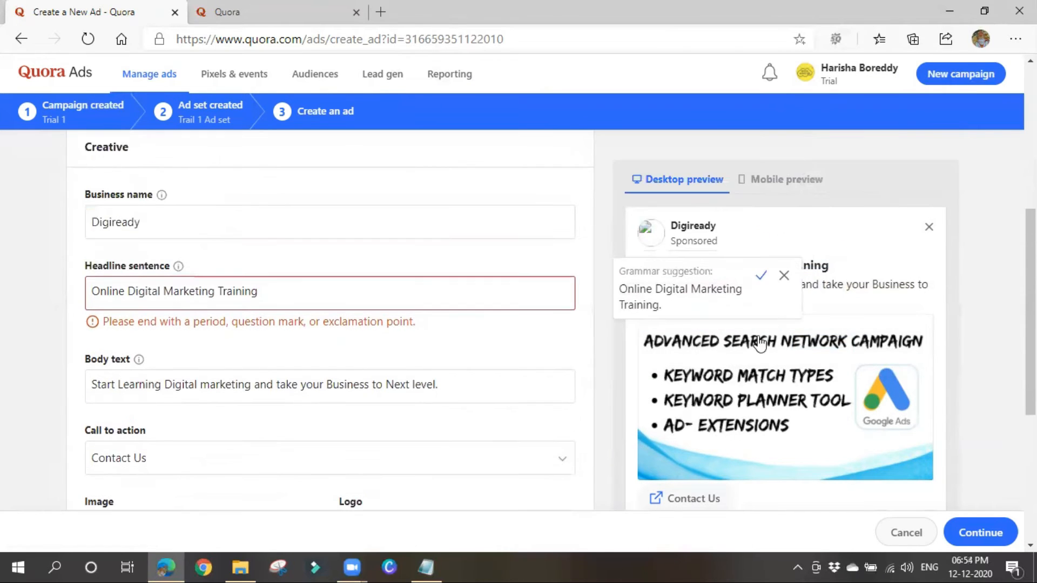
left_click(783, 275)
scroll(756, 432, "down", 5)
scroll(718, 270, "up", 5)
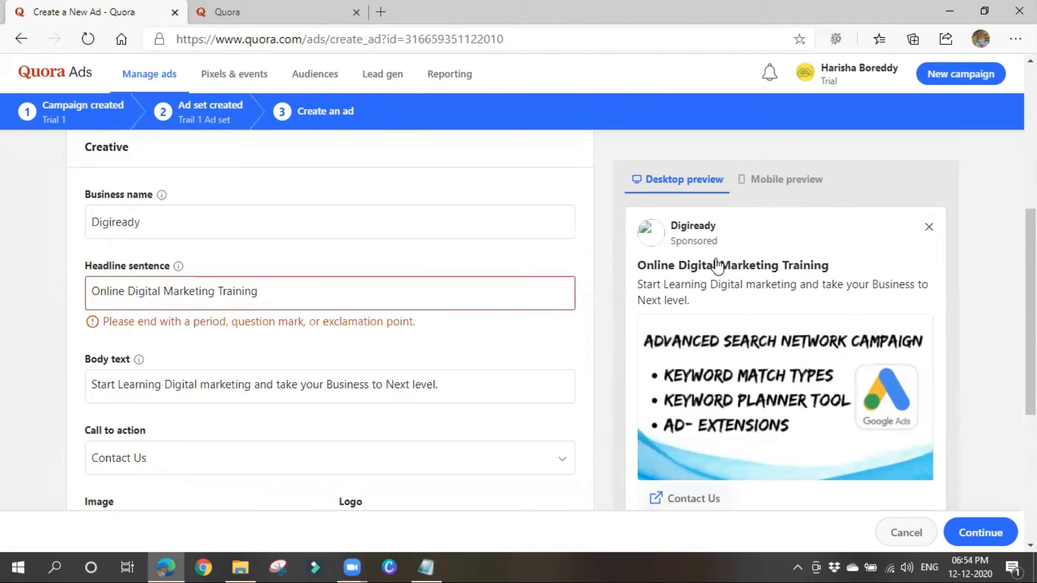
Switch the ad preview to the Mobile layout and review the full ad.
left_click(760, 185)
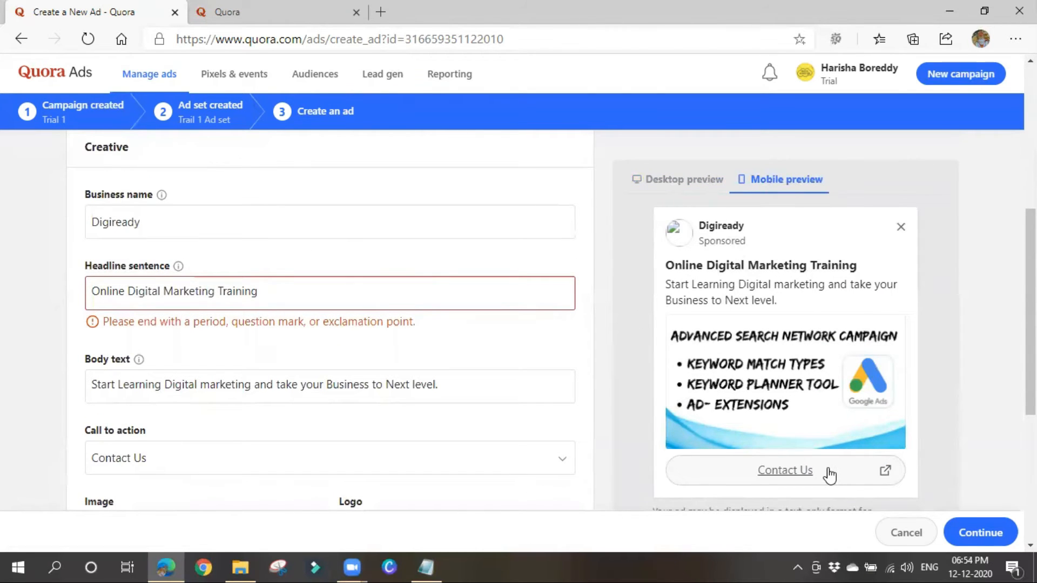
scroll(867, 472, "down", 3)
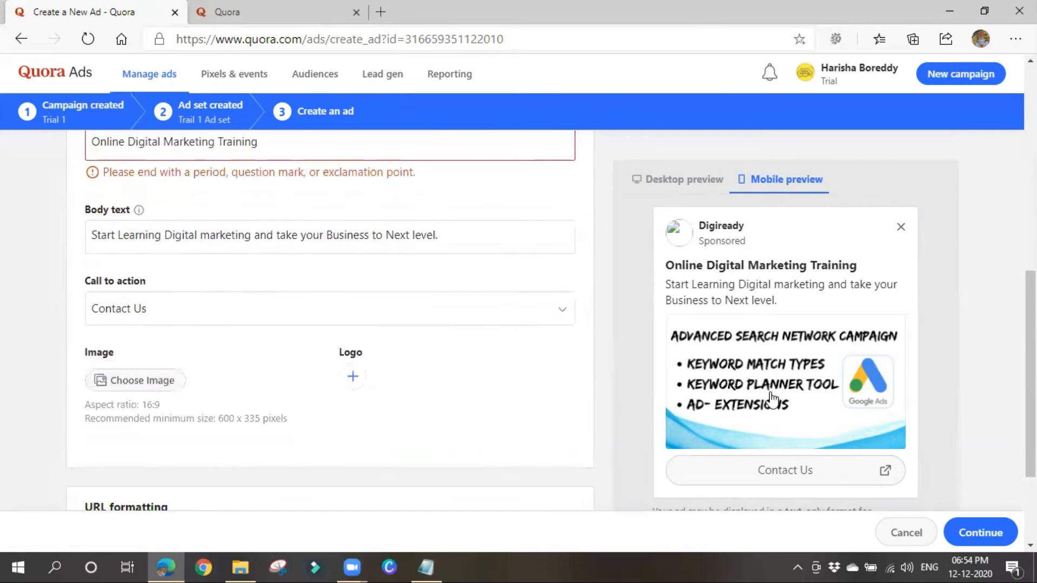
scroll(770, 400, "down", 3)
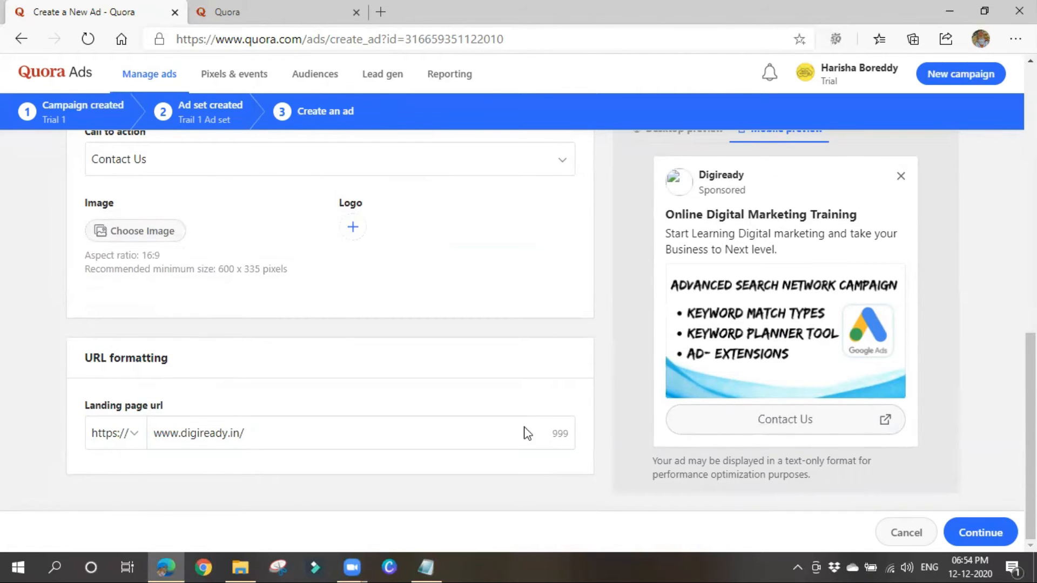
scroll(195, 302, "up", 4)
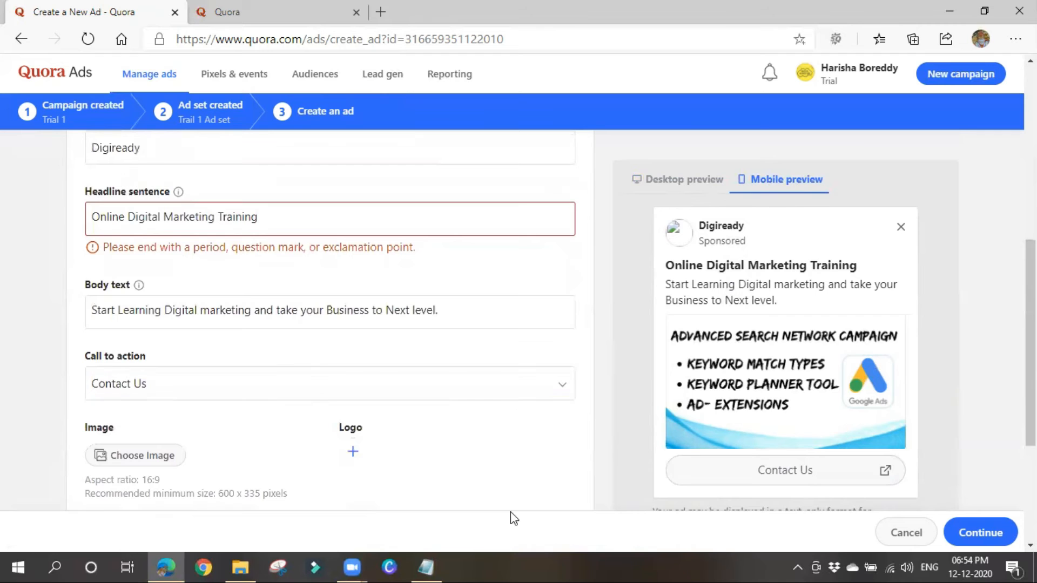
scroll(758, 338, "down", 4)
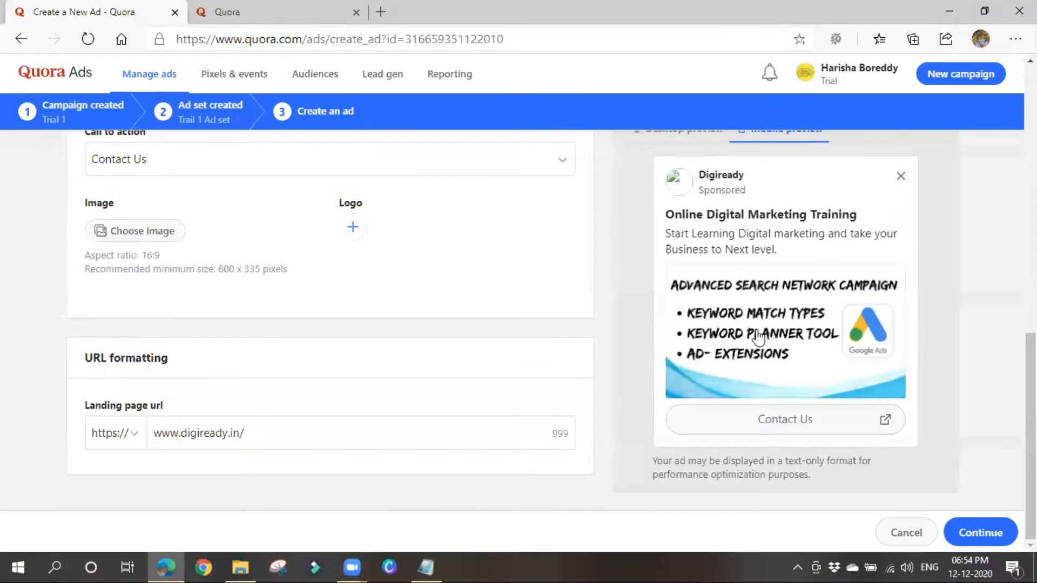
scroll(759, 337, "up", 1)
left_click(997, 534)
scroll(403, 419, "up", 2)
scroll(403, 419, "up", 4)
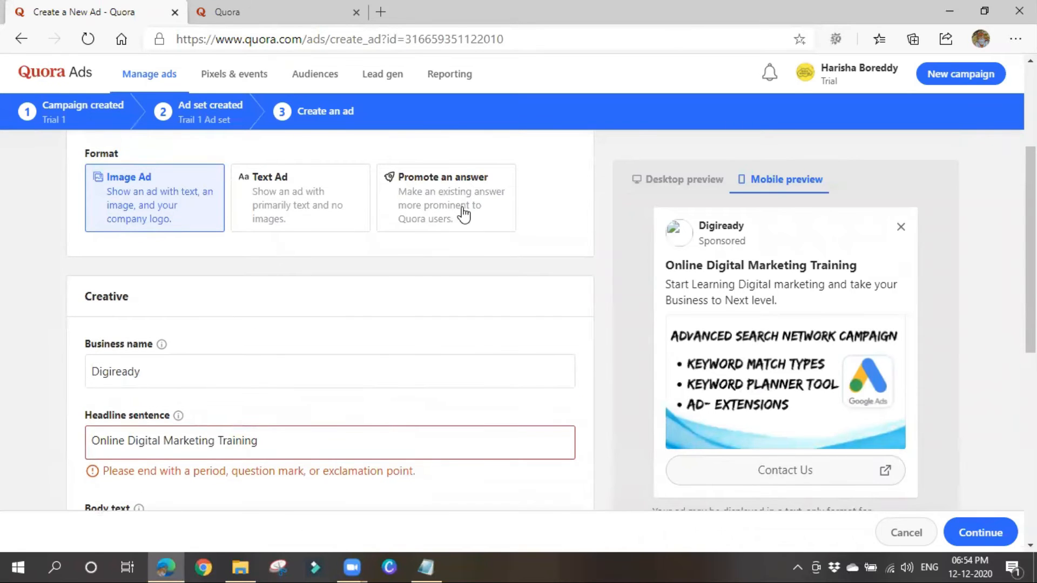
End the headline as 'Online Digital Marketing Training !' and resubmit to recheck form errors.
left_click(959, 535)
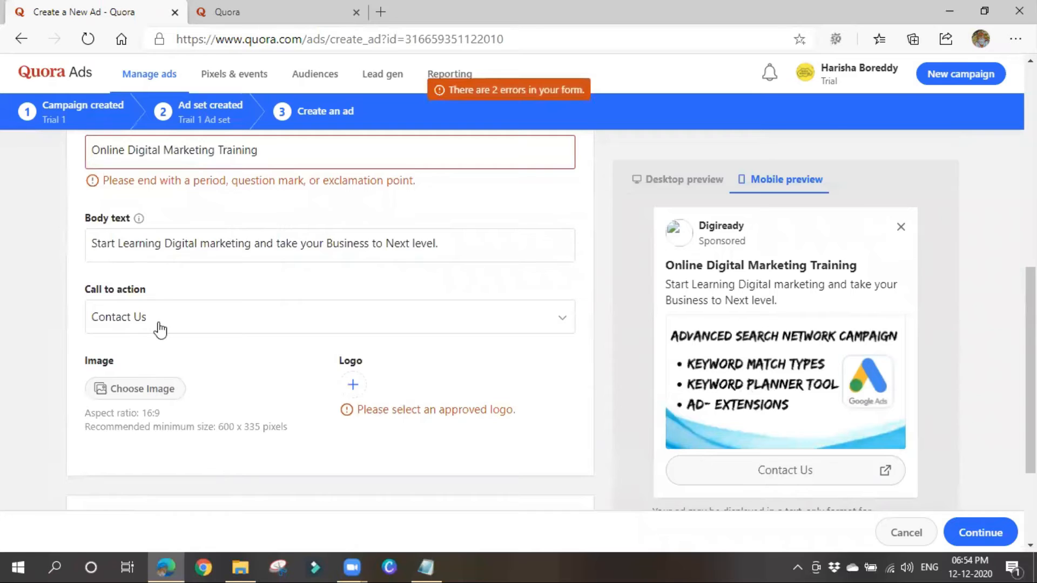
scroll(157, 297, "up", 1)
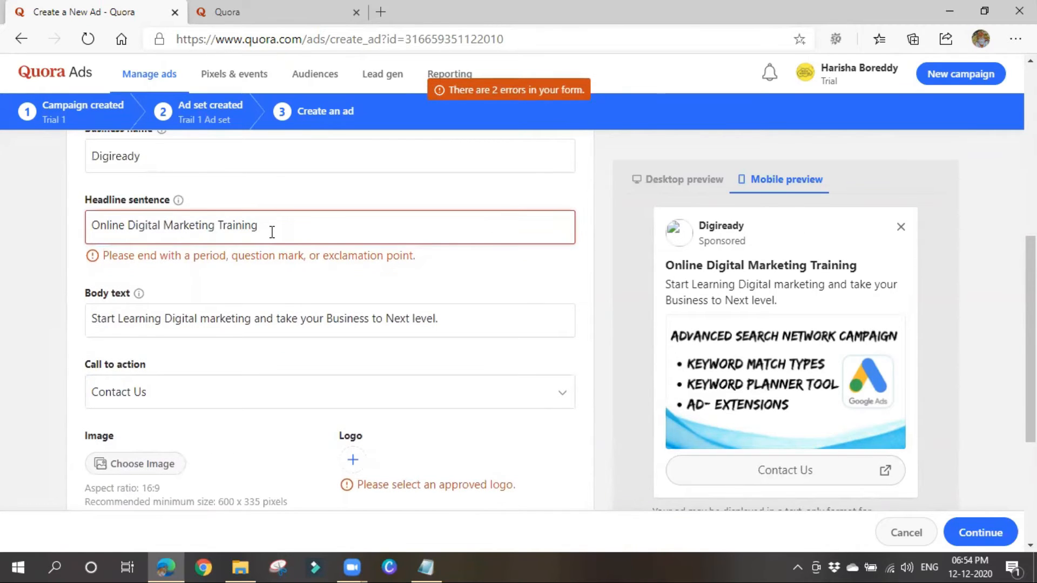
left_click(272, 232)
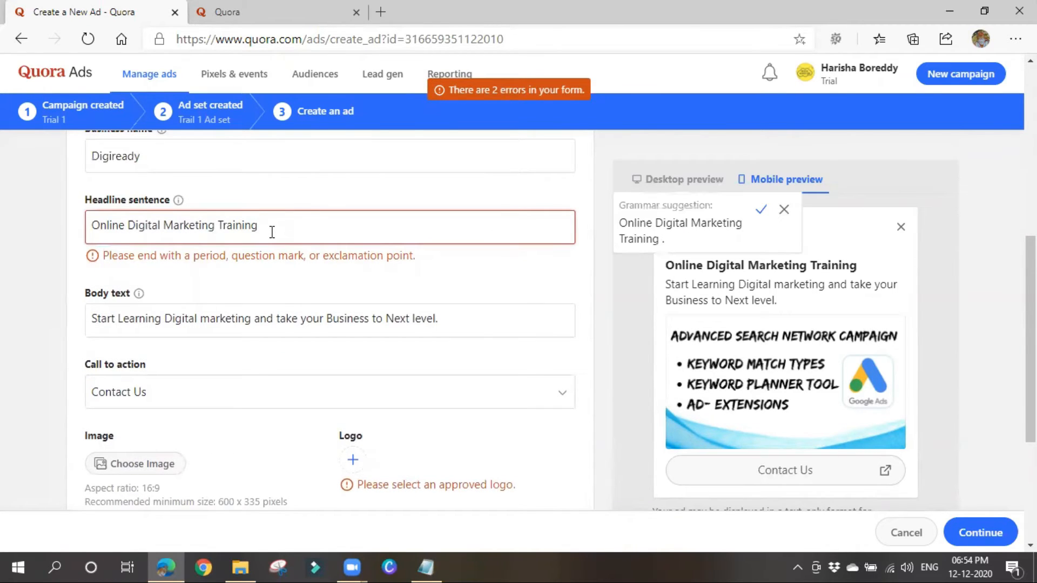
type("!!")
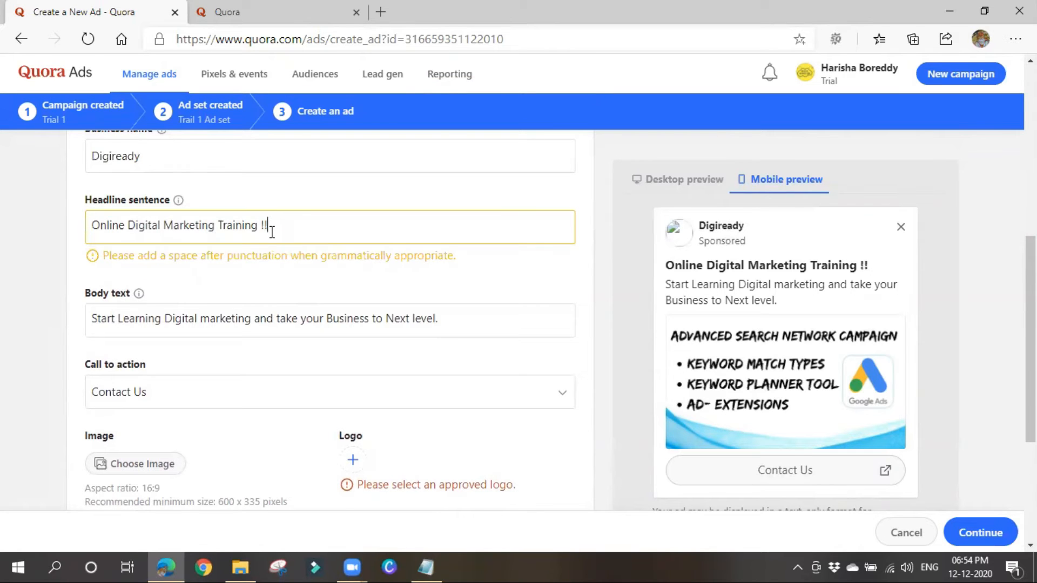
key("BackSpace")
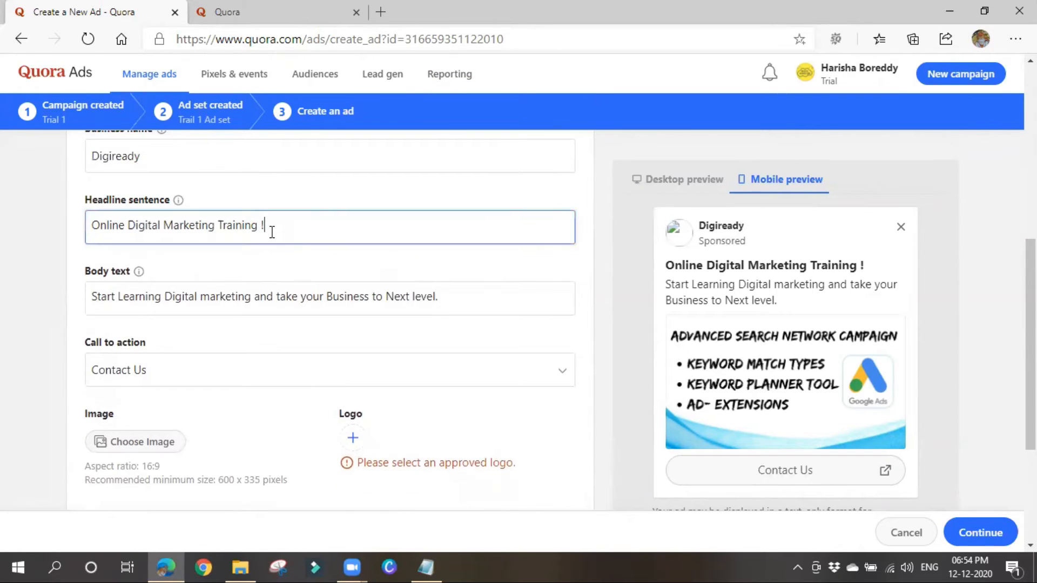
left_click(960, 540)
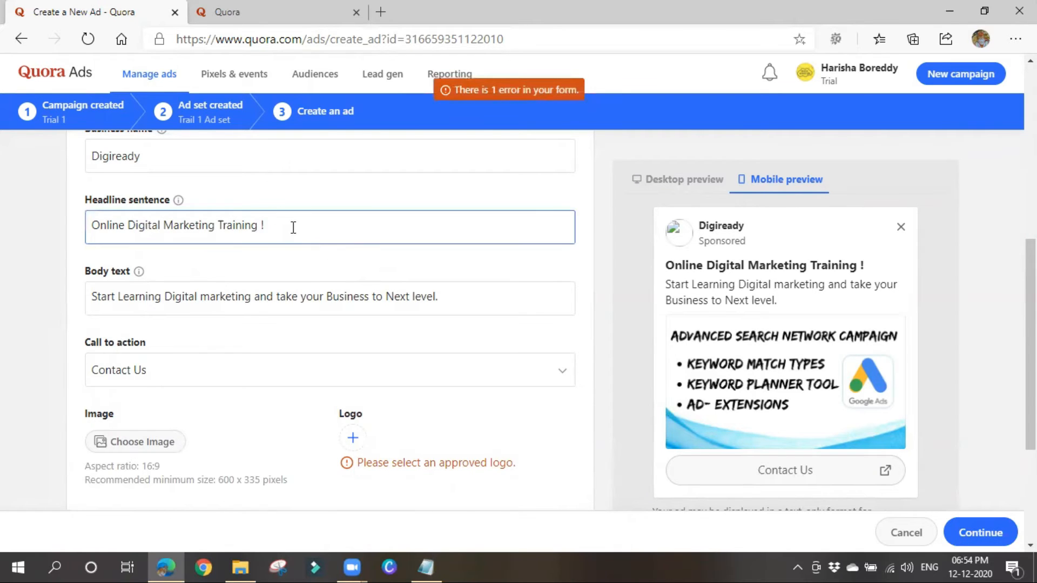
scroll(301, 382, "down", 1)
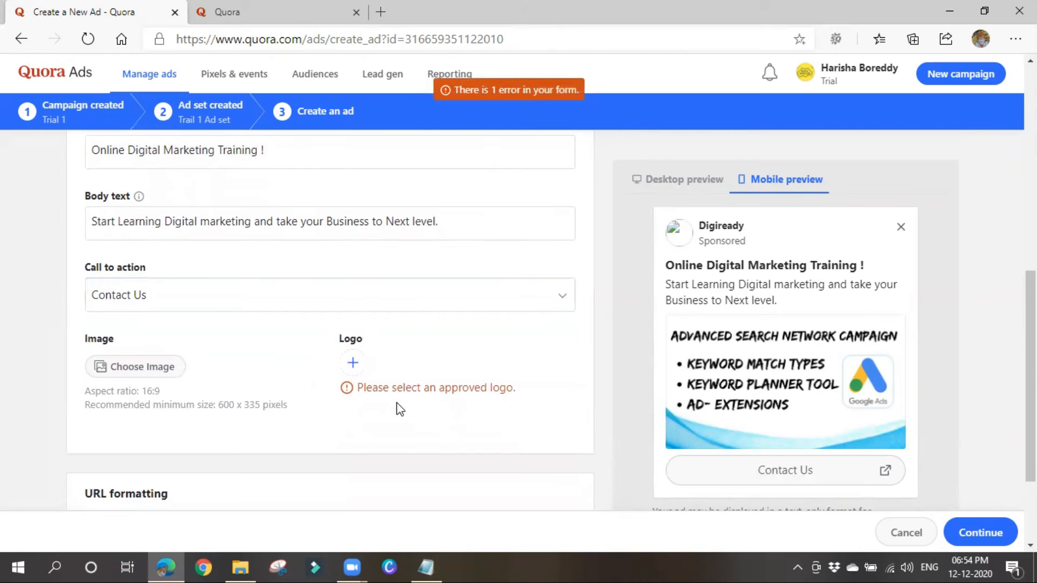
Choose Logo (1).jpeg in the file dialog as the ad's logo.
left_click(353, 365)
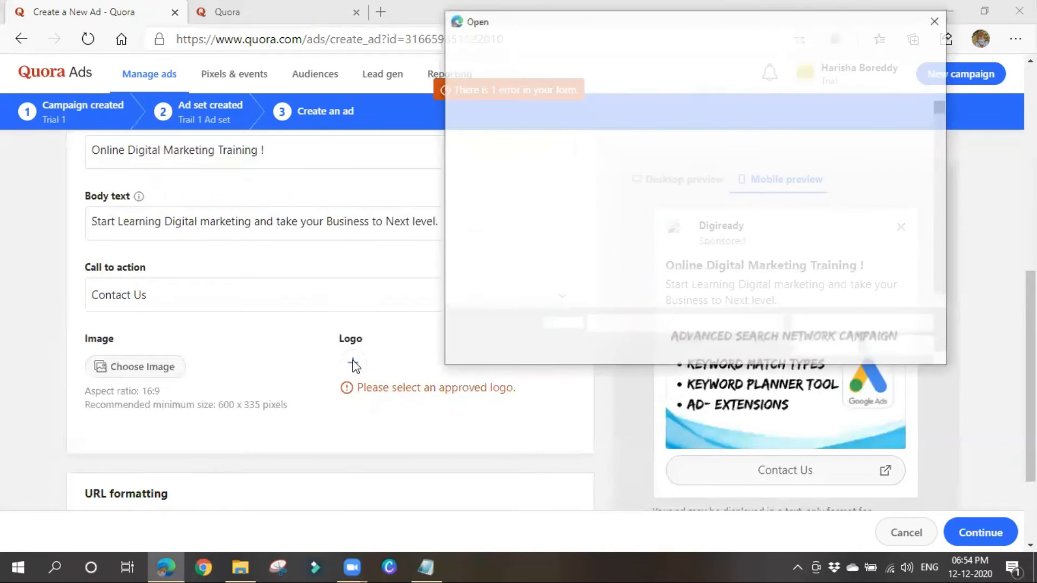
scroll(750, 248, "down", 10)
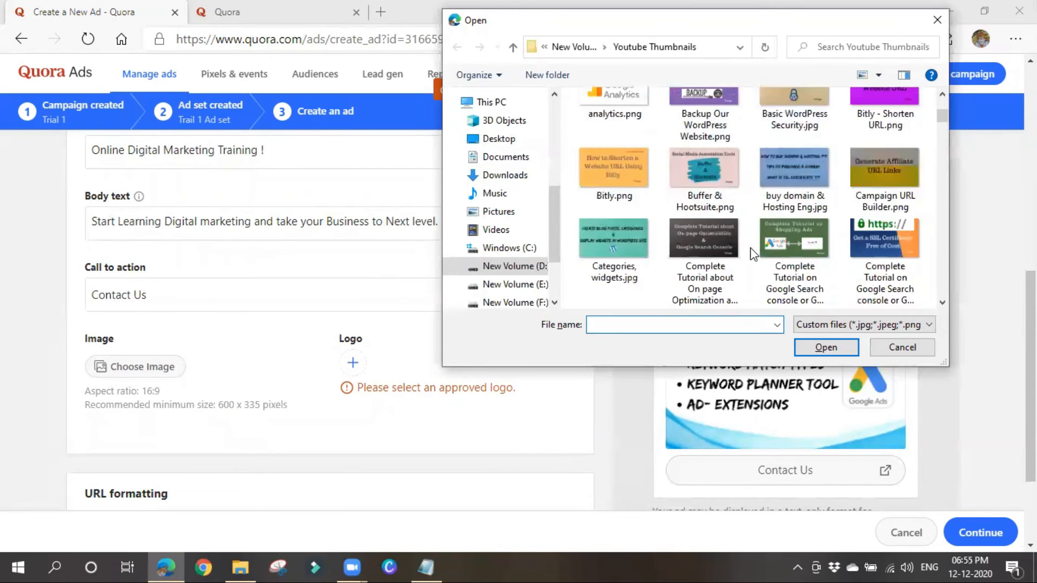
scroll(744, 265, "up", 3)
scroll(744, 270, "down", 12)
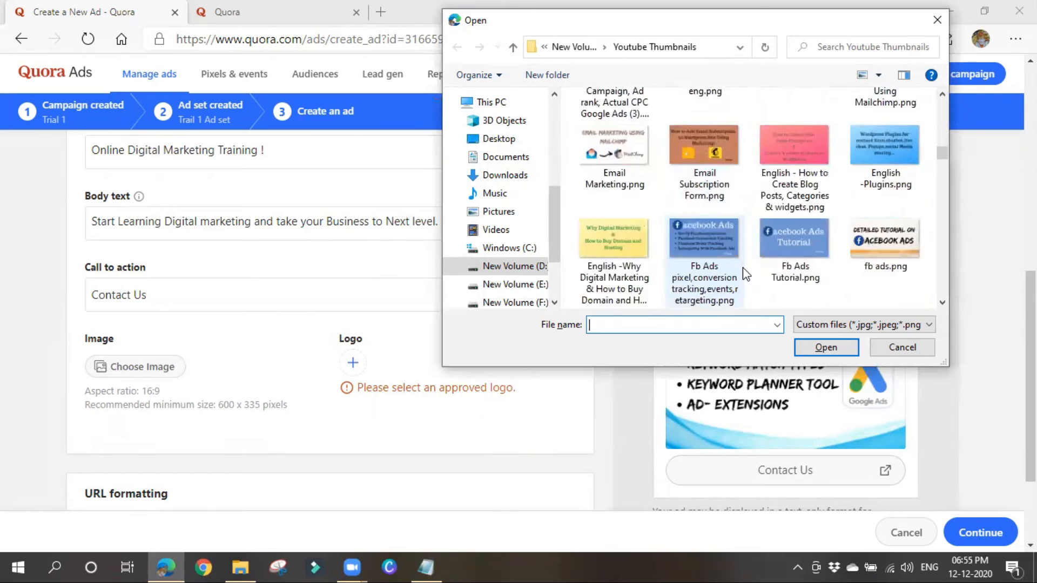
scroll(743, 273, "down", 5)
scroll(743, 273, "up", 8)
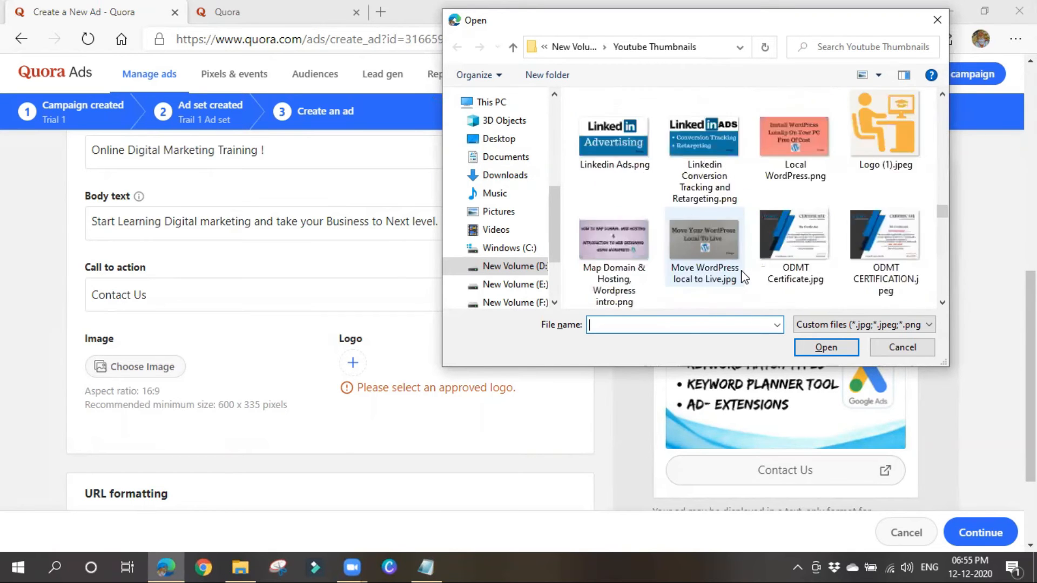
scroll(743, 272, "down", 1)
left_click(879, 244)
left_click(838, 347)
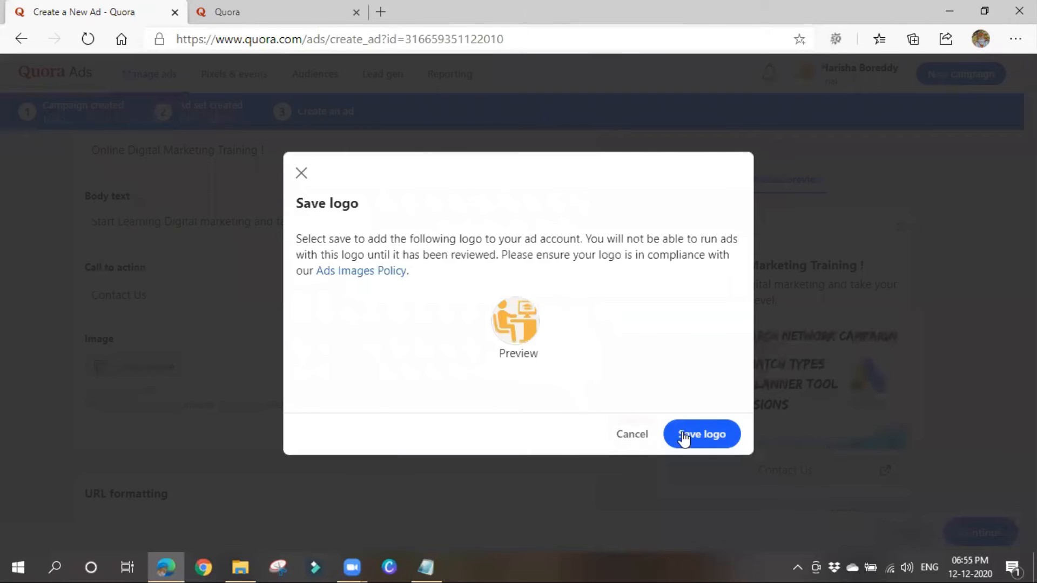
Check the Quora home feed, then return to the ad form showing the logo Pending review.
left_click(316, 17)
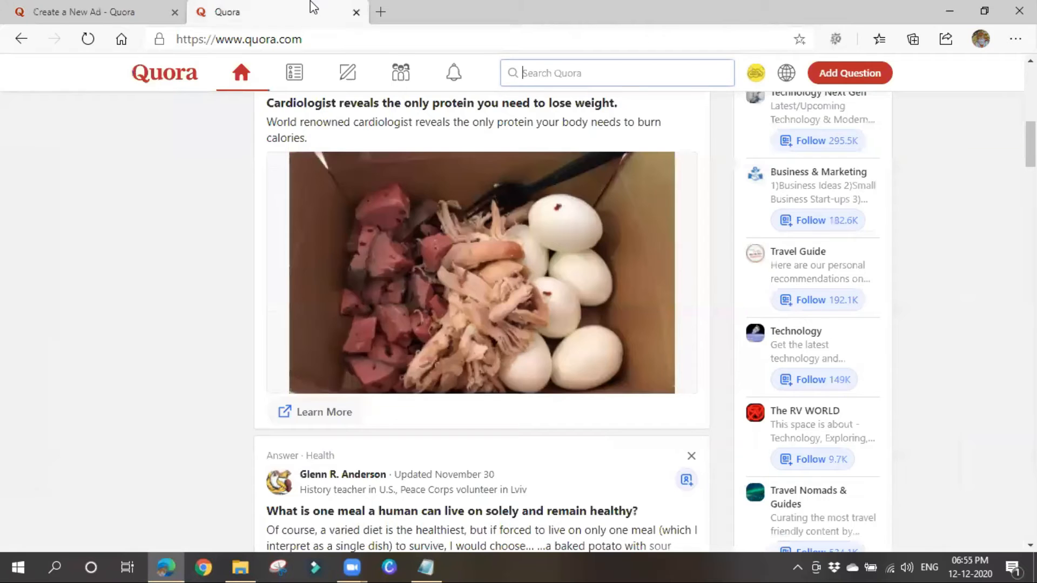
scroll(300, 271, "up", 5)
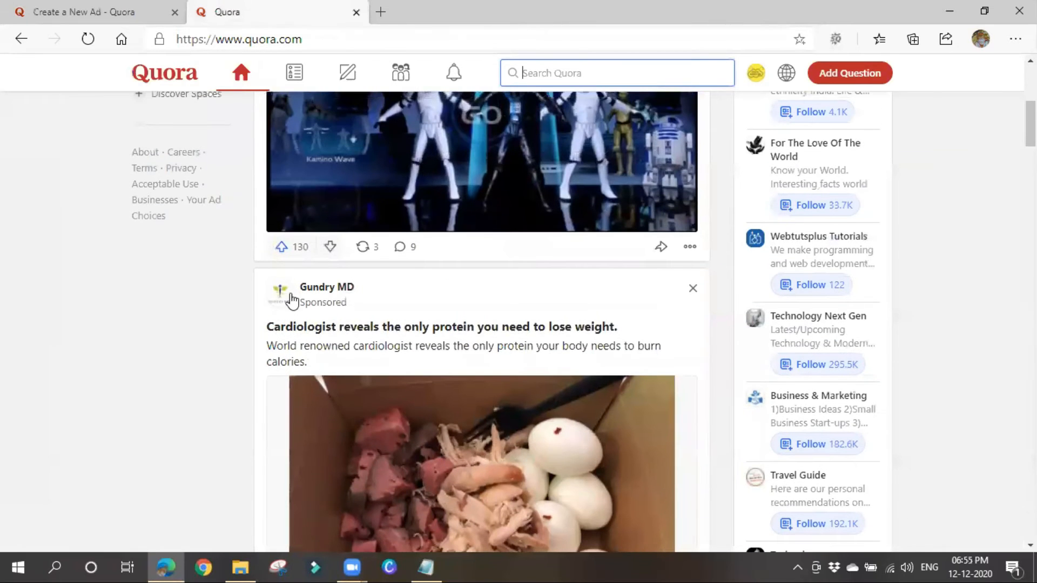
left_click(154, 9)
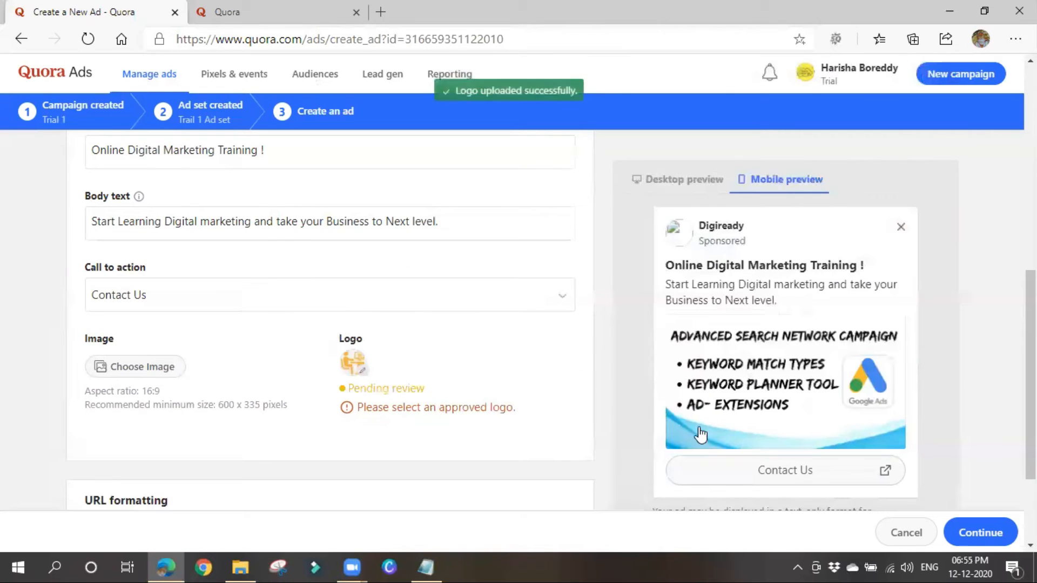
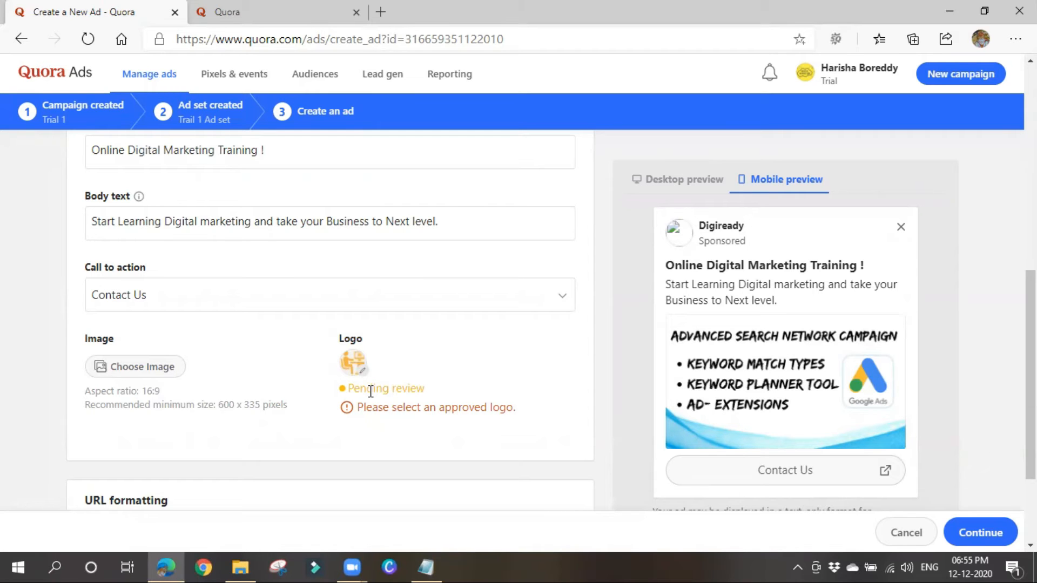
Try submitting Trail 1 Ad as an image ad, which the logo error blocks.
scroll(302, 441, "up", 6)
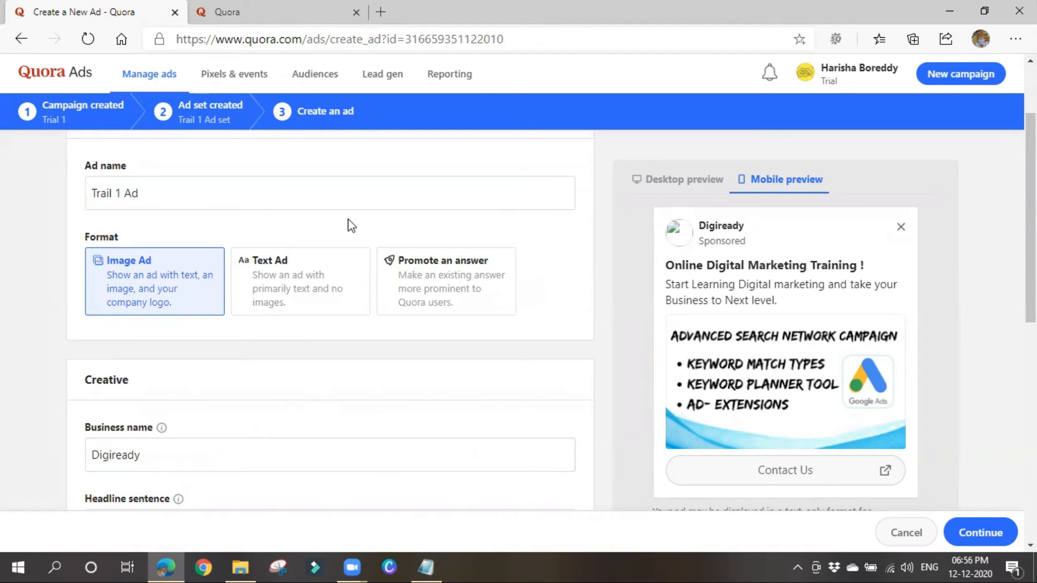
left_click(977, 533)
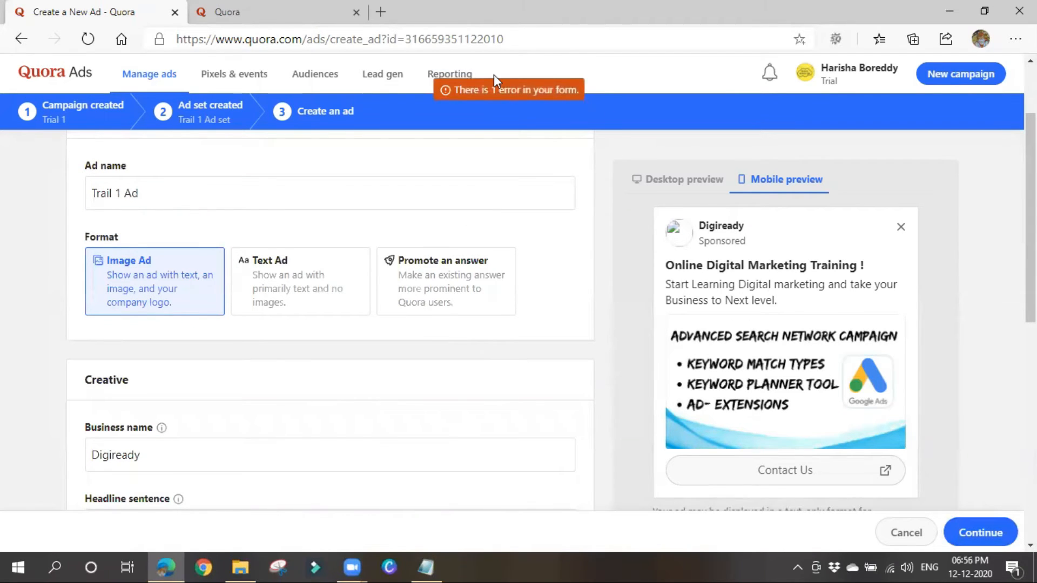
scroll(450, 419, "down", 10)
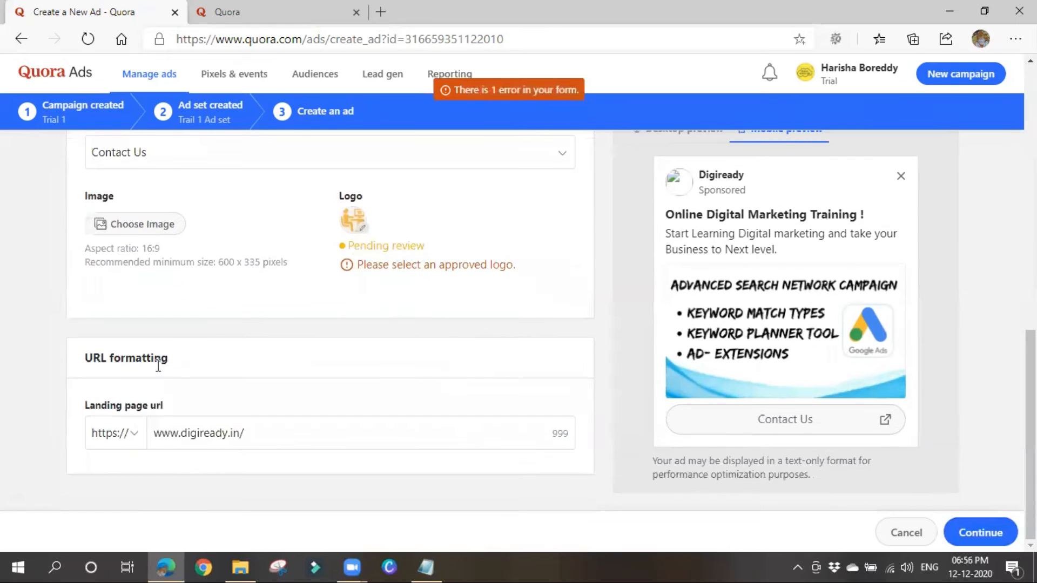
scroll(162, 407, "up", 10)
Switch Trail 1 Ad to the Text Ad format and submit it for review.
left_click(267, 410)
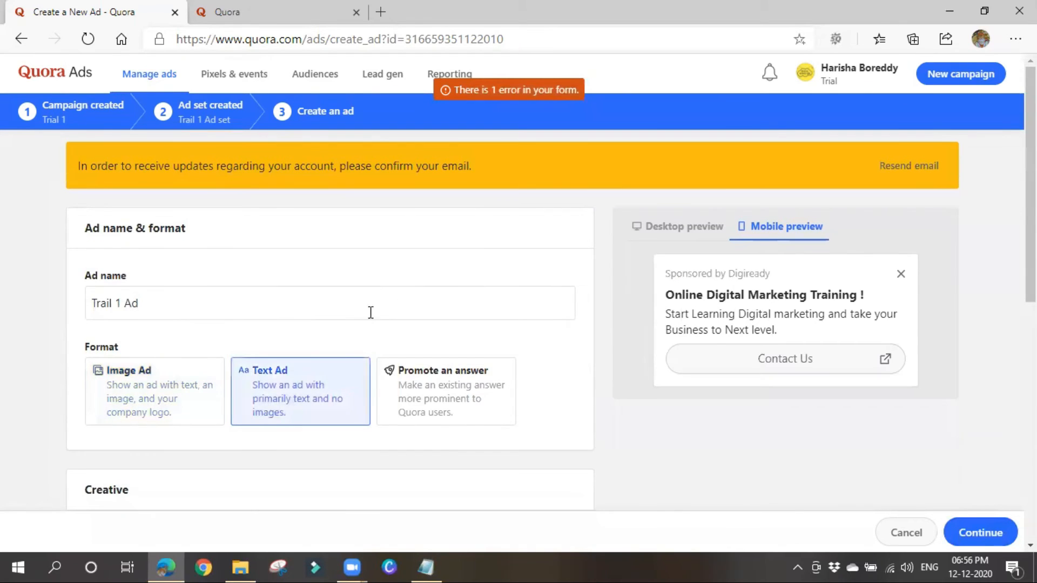
scroll(367, 324, "down", 5)
scroll(262, 375, "down", 4)
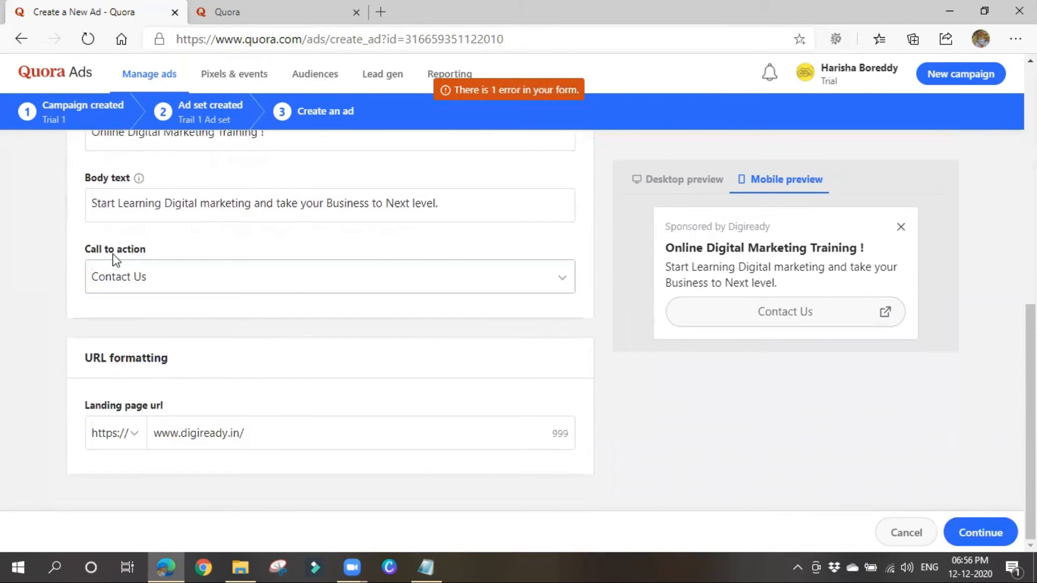
scroll(155, 433, "up", 7)
scroll(178, 452, "down", 4)
scroll(180, 459, "down", 2)
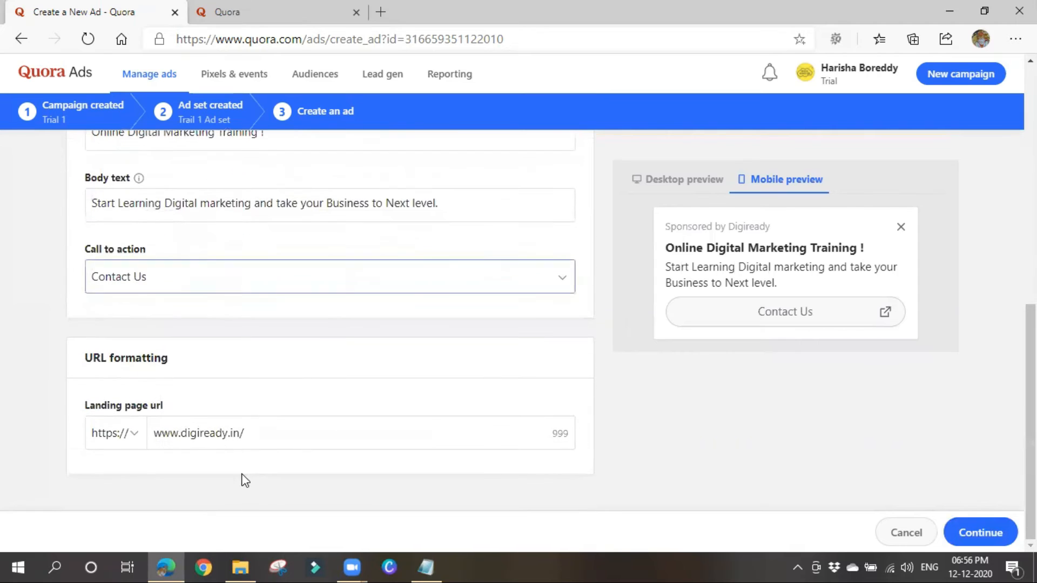
left_click(979, 534)
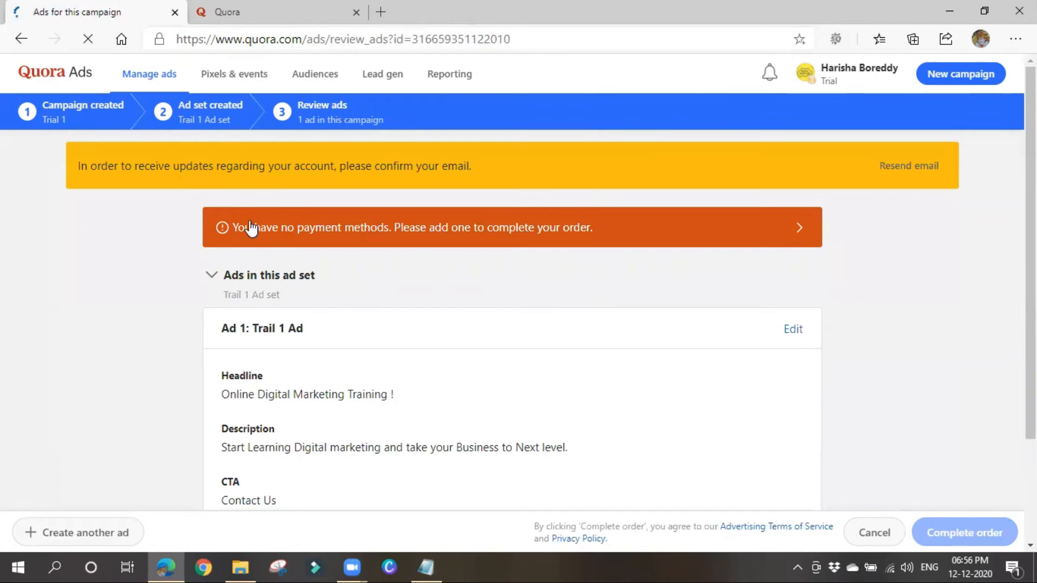
Check Trail 1 Ad's headline, Contact Us CTA and digiready.in URL; collapse 'Other ads in this campaign'.
scroll(417, 315, "down", 2)
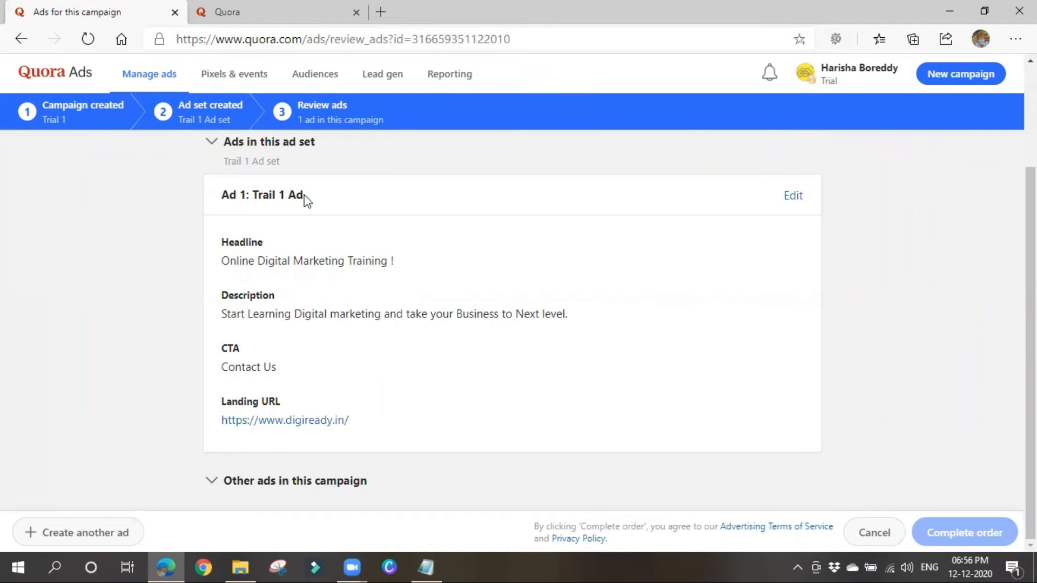
left_click(285, 481)
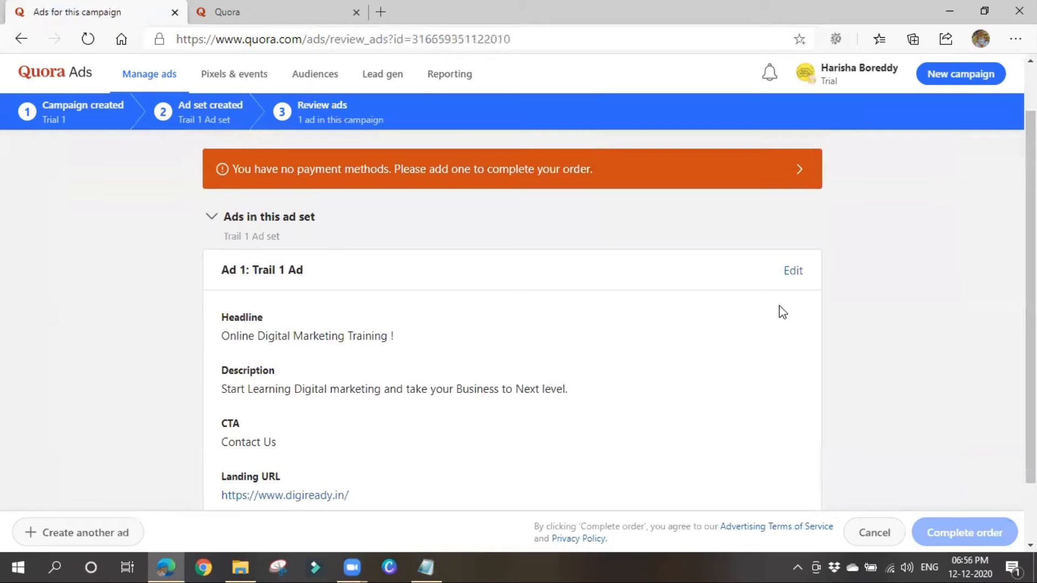
scroll(756, 378, "down", 1)
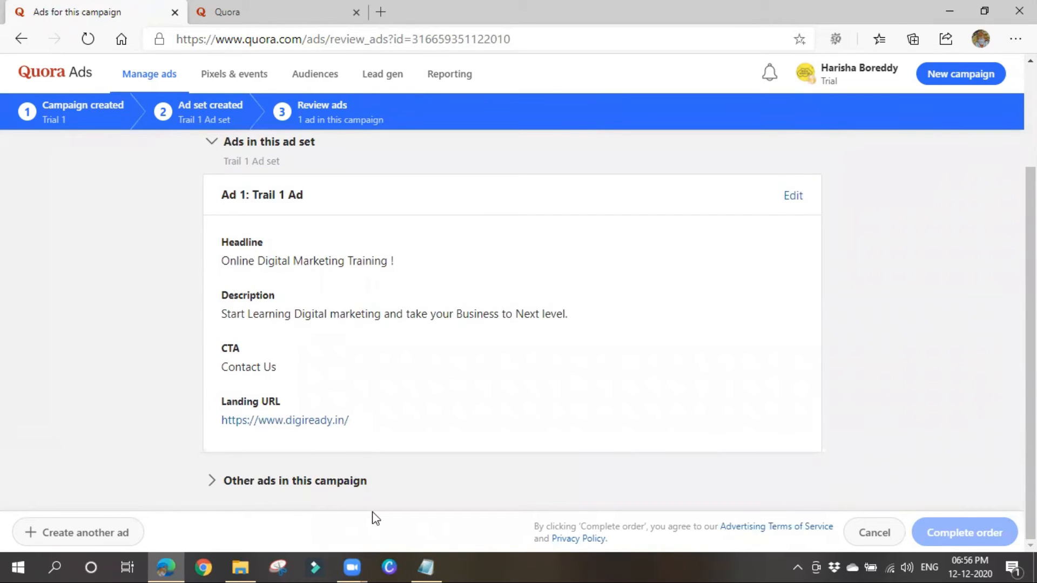
Create another ad in the Promote an answer format, named 'promote'.
left_click(124, 532)
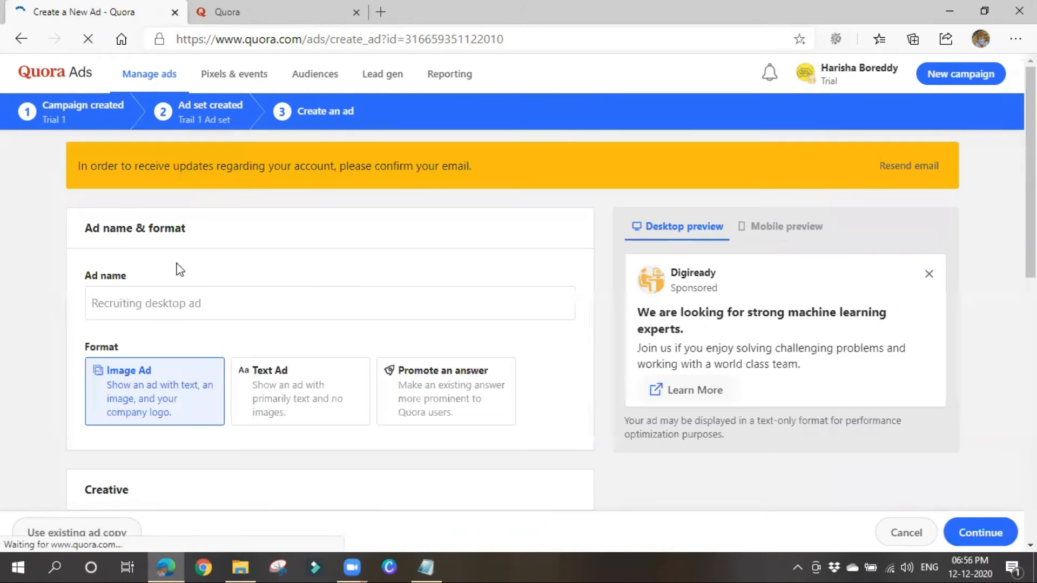
left_click(436, 398)
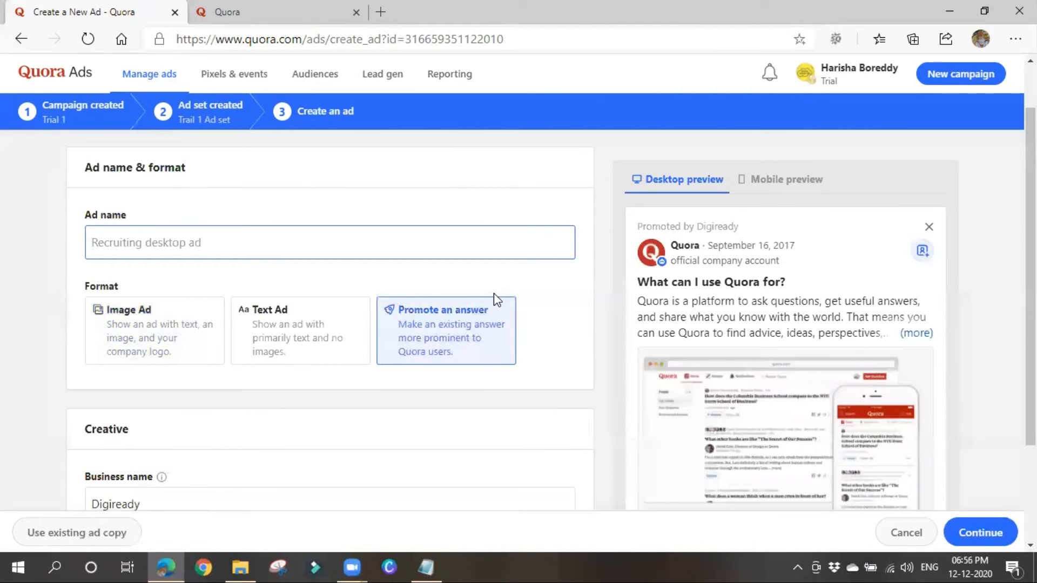
scroll(493, 293, "down", 1)
left_click(125, 226)
scroll(230, 294, "down", 1)
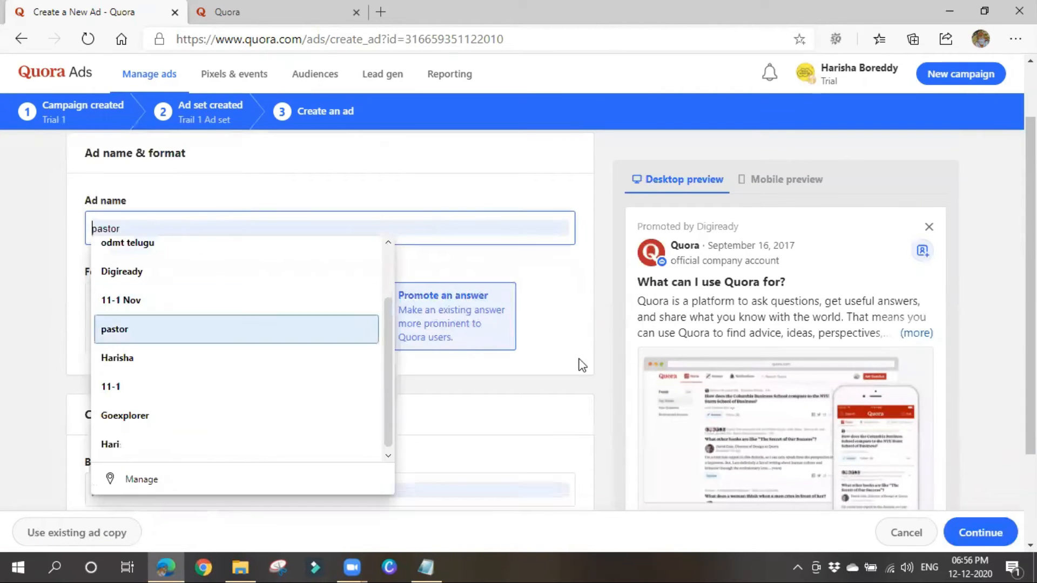
left_click(446, 312)
scroll(445, 317, "down", 1)
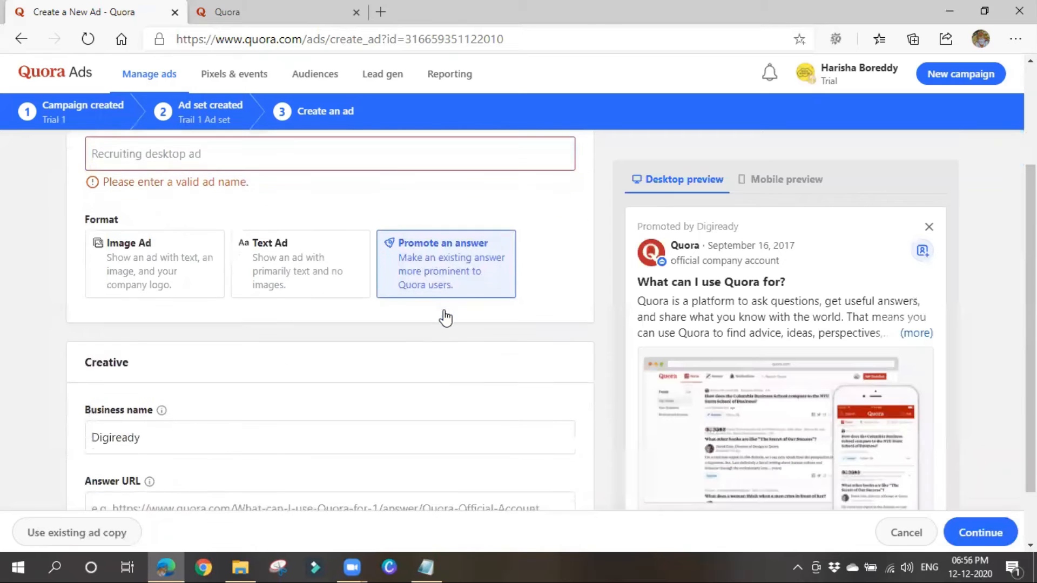
left_click(115, 152)
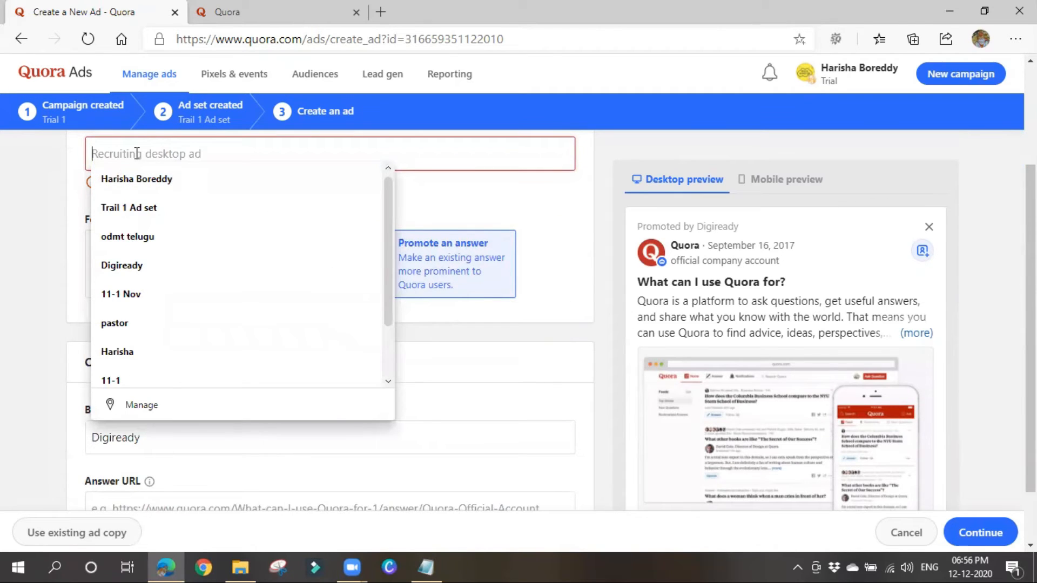
type("prom")
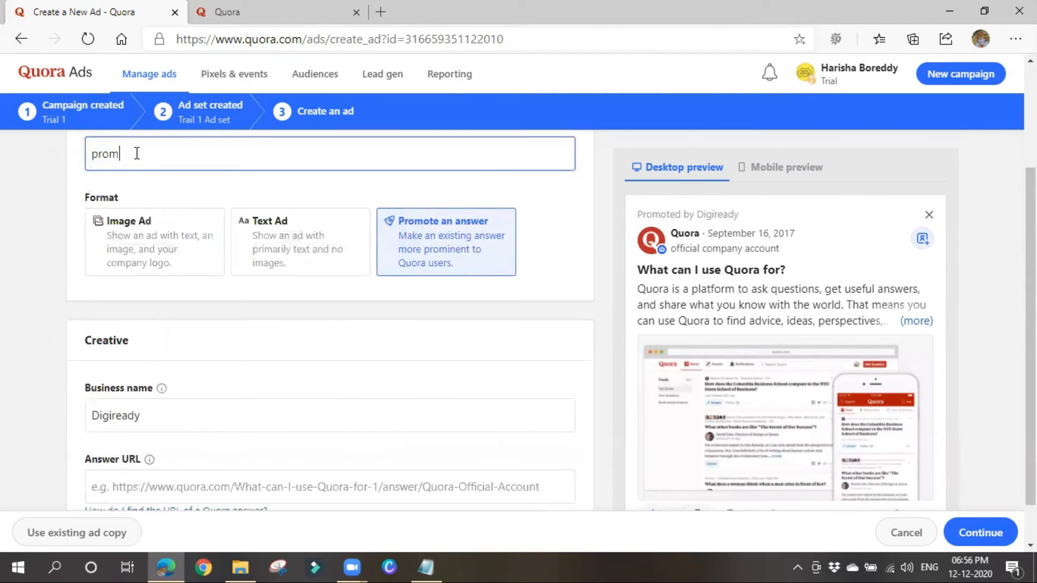
type("ote")
Bring up the 'How do I find the URL of a Quora answer?' guide.
scroll(167, 324, "down", 1)
left_click(195, 438)
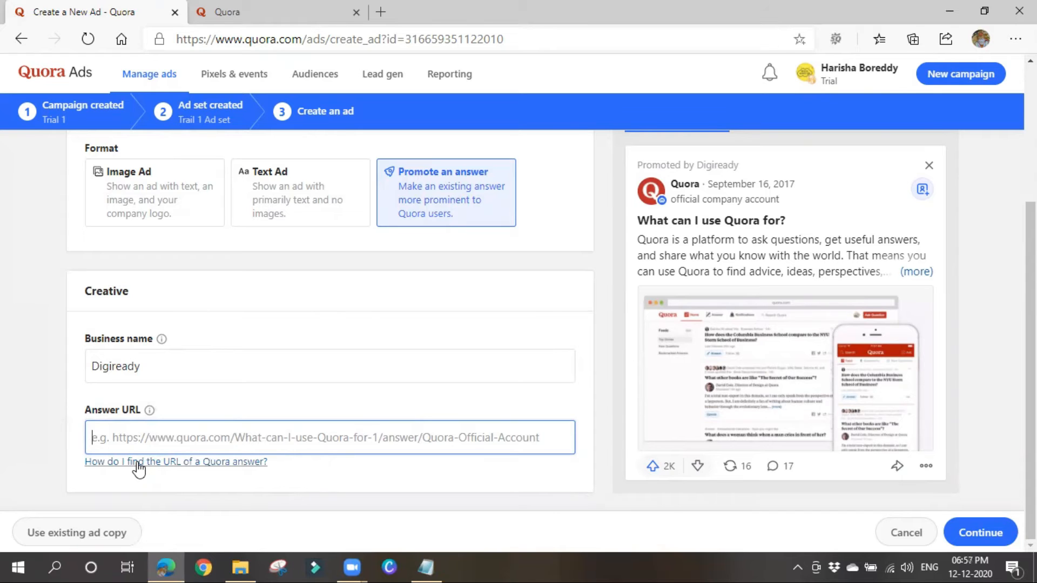
left_click(137, 462)
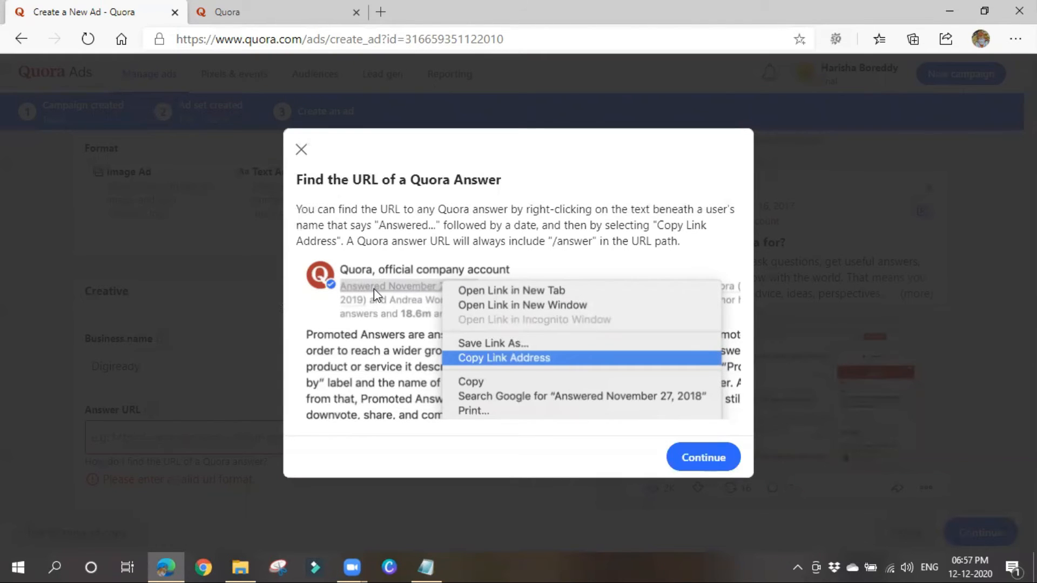
Open the weirdest alternate Star Wars universe answer on its own page, select its URL, and return.
left_click(302, 12)
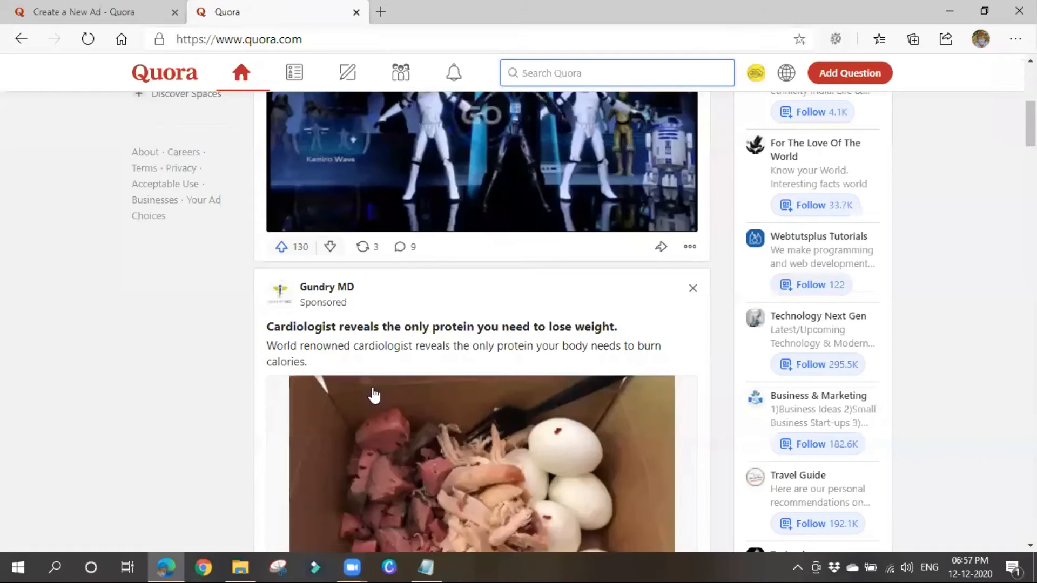
scroll(371, 394, "up", 8)
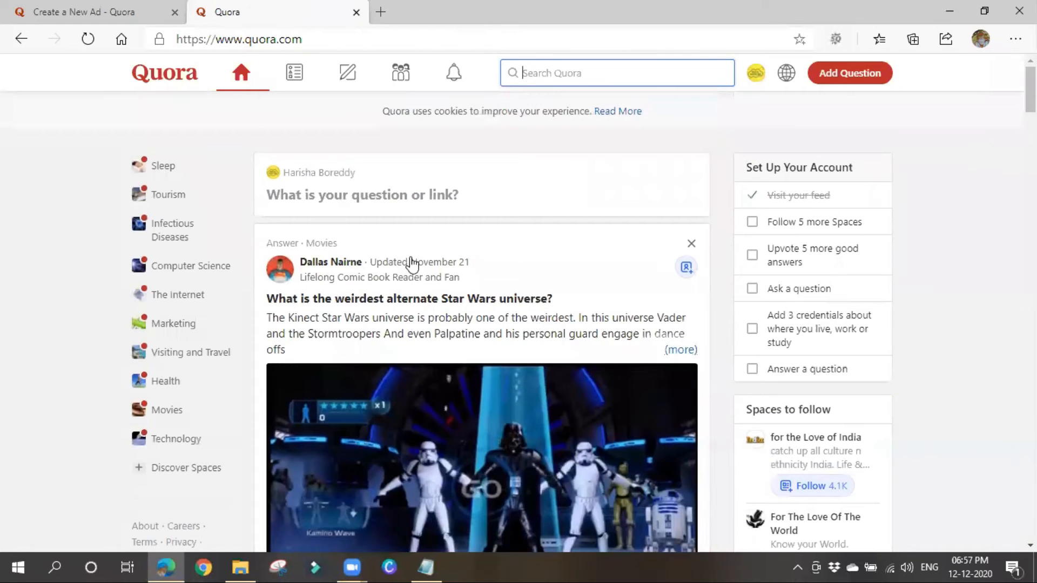
left_click(415, 263)
double_click(260, 39)
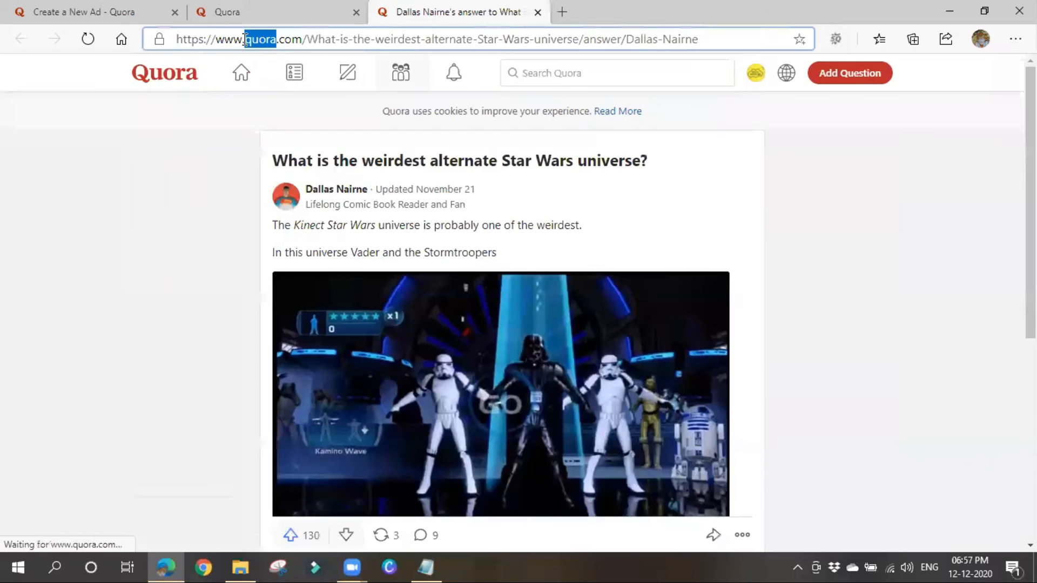
left_click(114, 14)
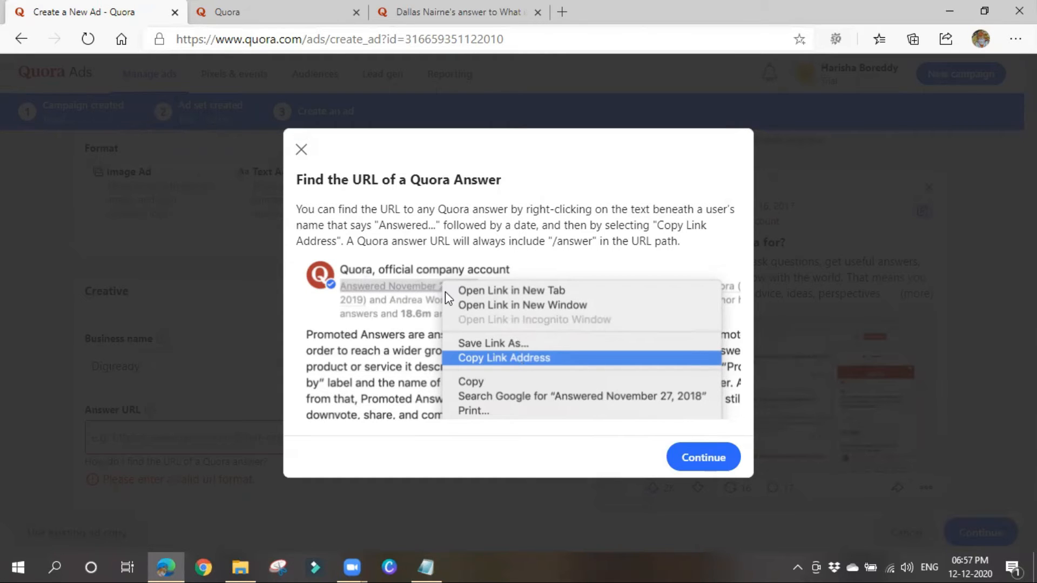
Close the answer URL guide and switch the promote ad to the Text Ad format.
left_click(301, 150)
left_click(318, 442)
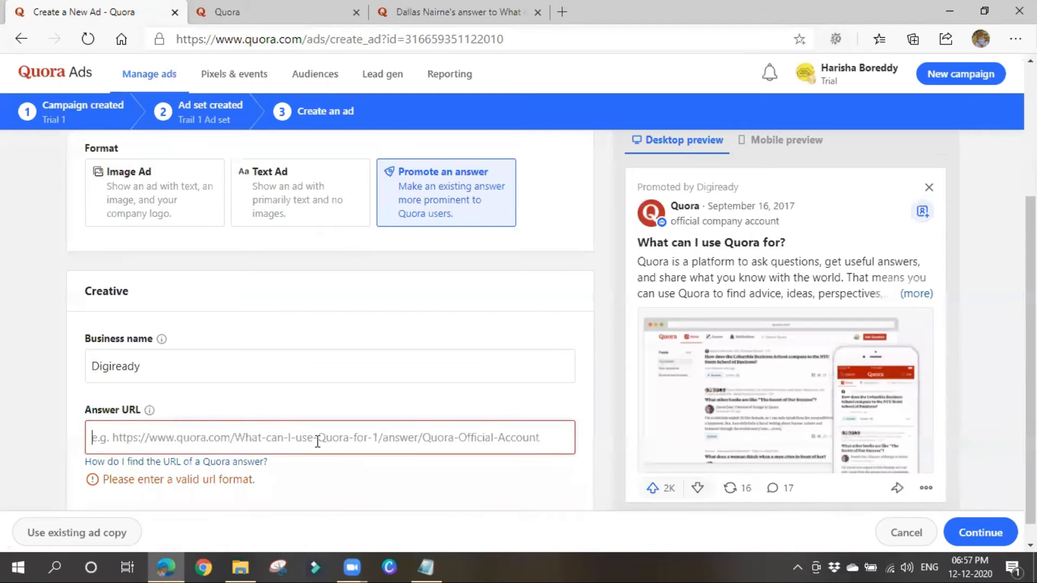
scroll(317, 441, "up", 2)
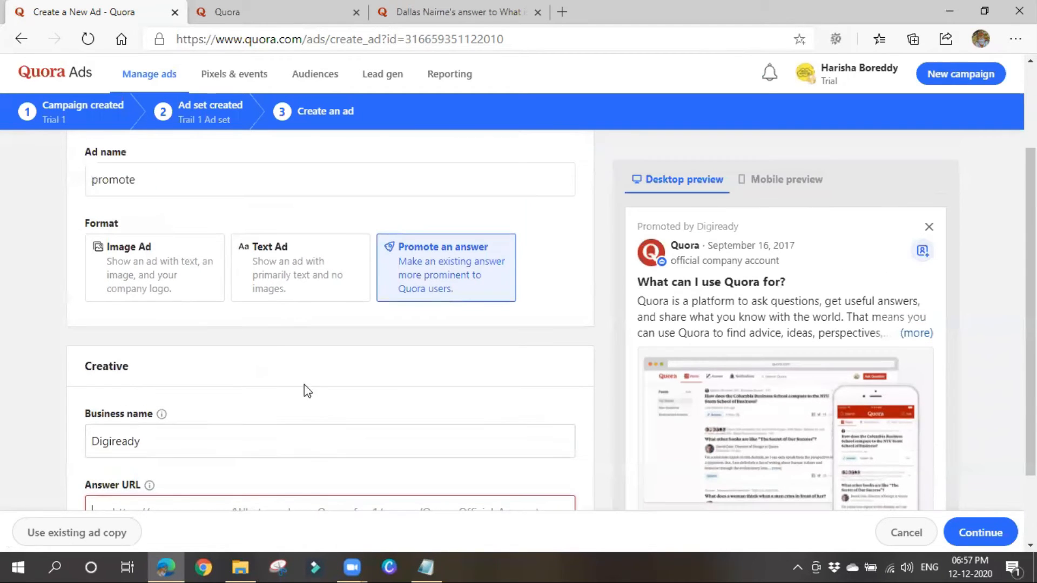
left_click(288, 274)
scroll(718, 453, "down", 3)
scroll(714, 447, "down", 3)
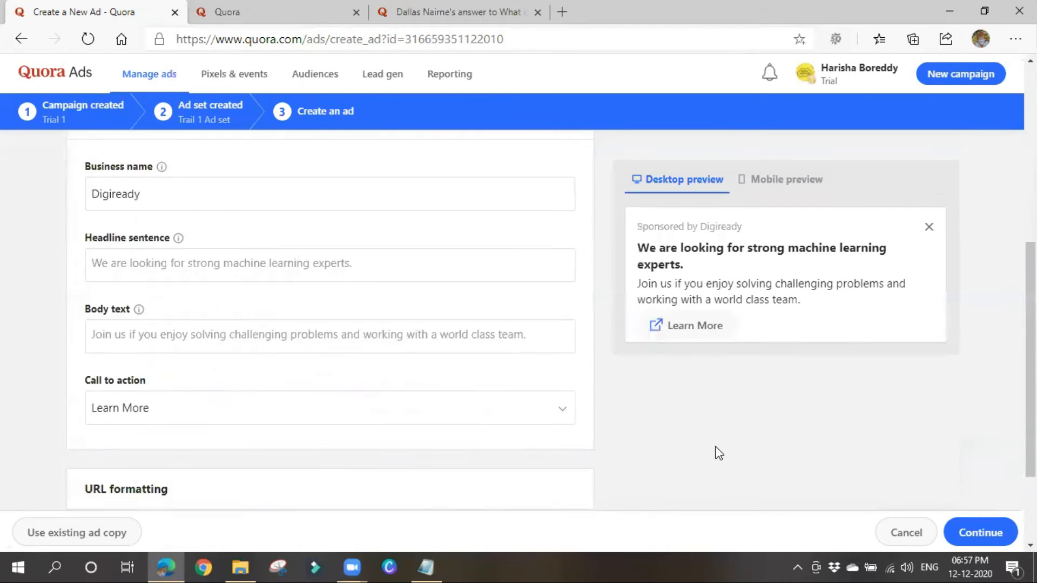
scroll(520, 423, "up", 5)
Cancel the promote ad and confirm discarding its unsaved changes.
right_click(519, 422)
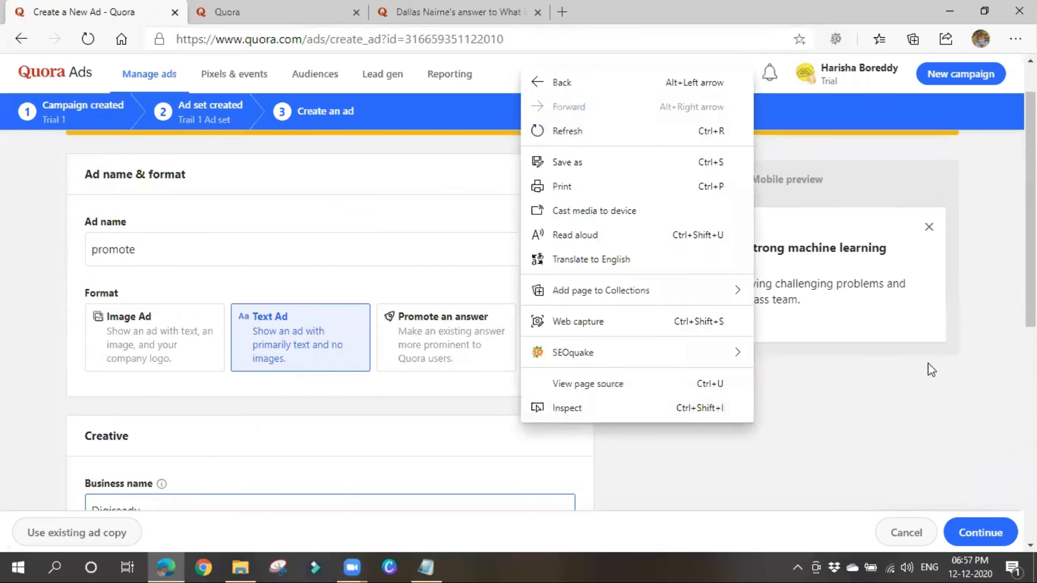
left_click(949, 362)
left_click(928, 226)
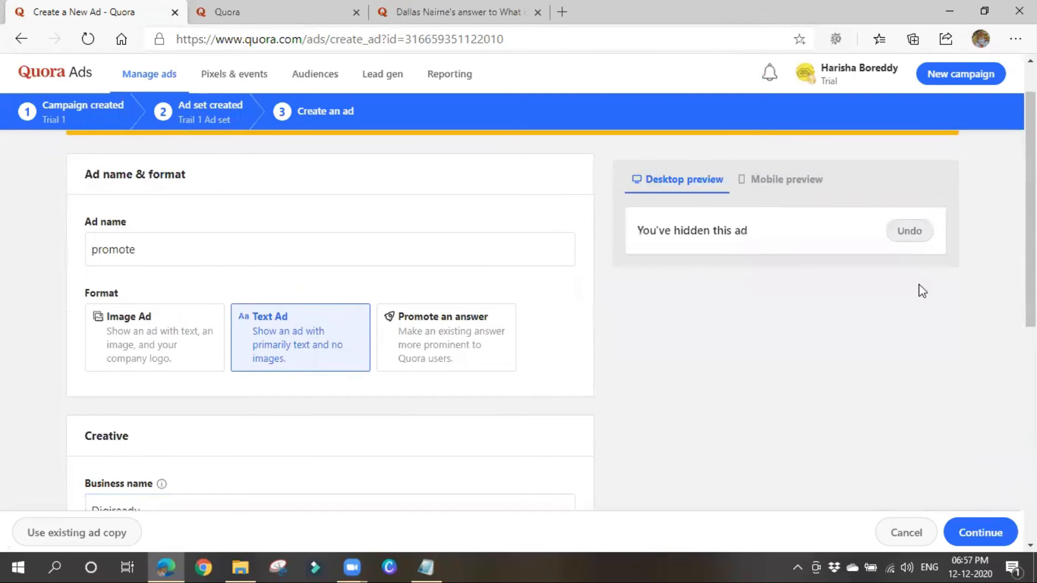
left_click(916, 532)
left_click(707, 445)
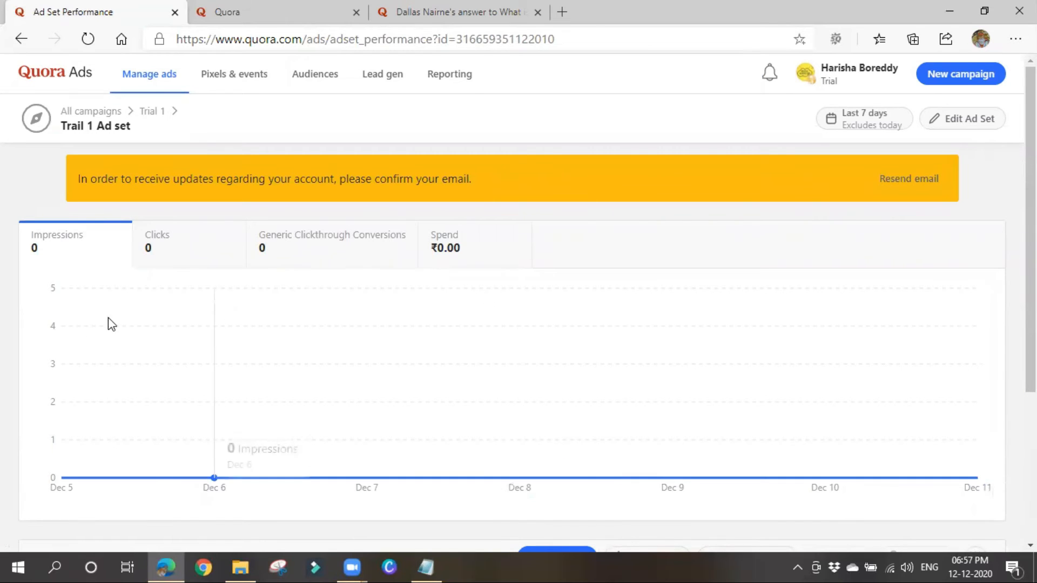
Try enabling the Trial 1 campaign, which is refused pending a valid payment method.
left_click(67, 113)
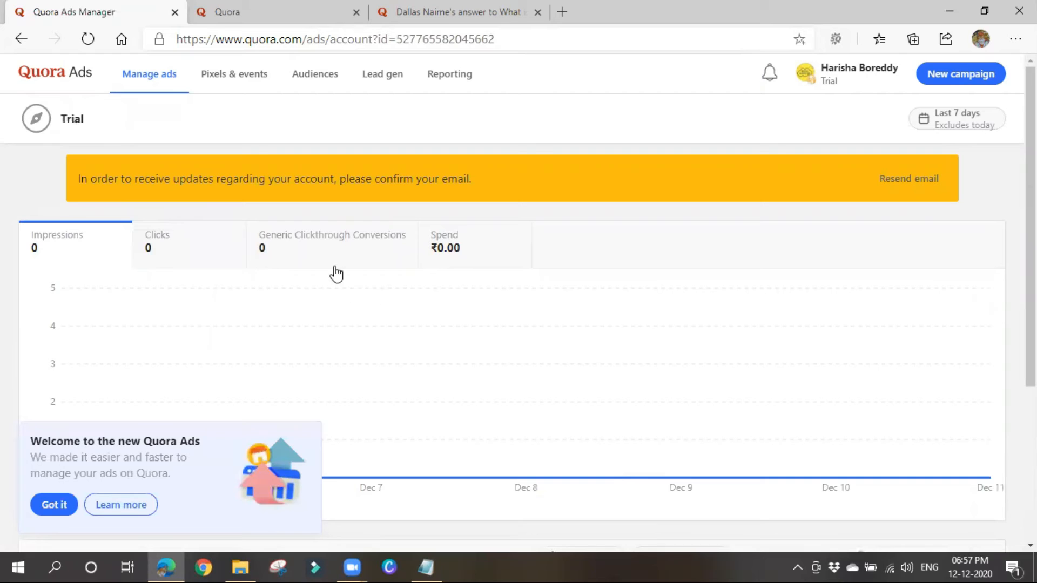
left_click(70, 507)
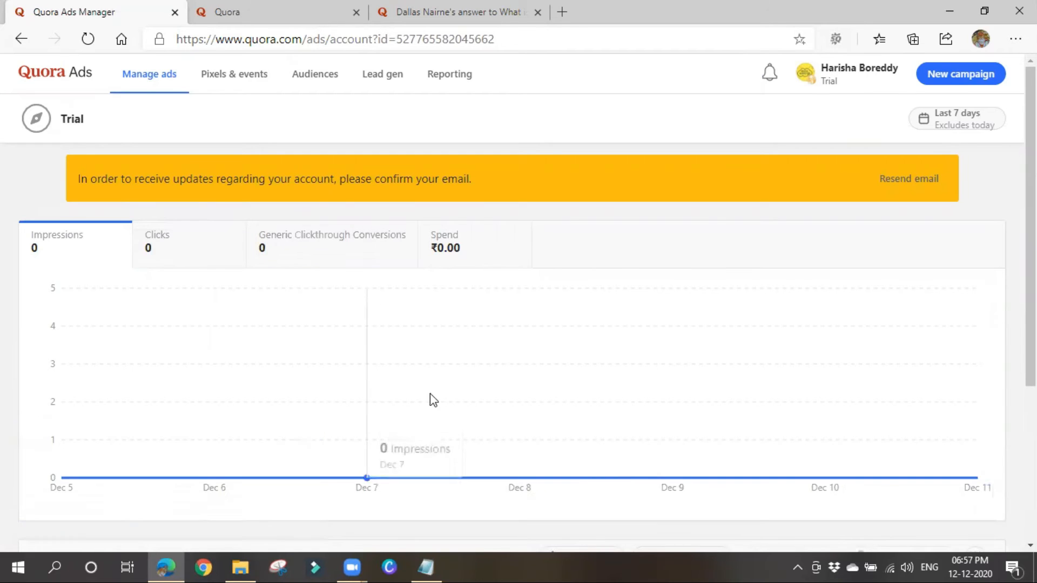
scroll(527, 397, "down", 4)
scroll(527, 394, "down", 1)
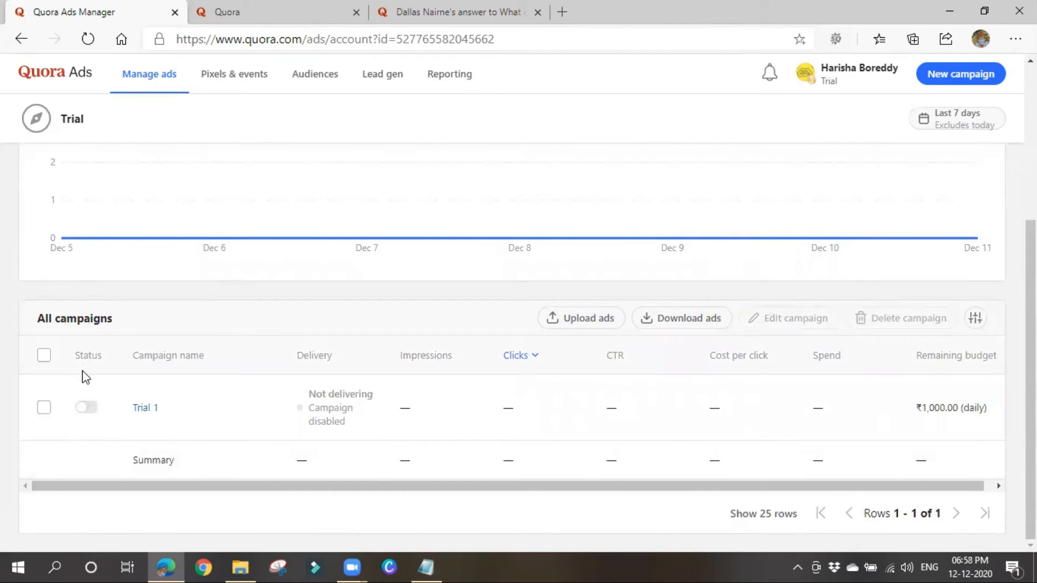
left_click(85, 408)
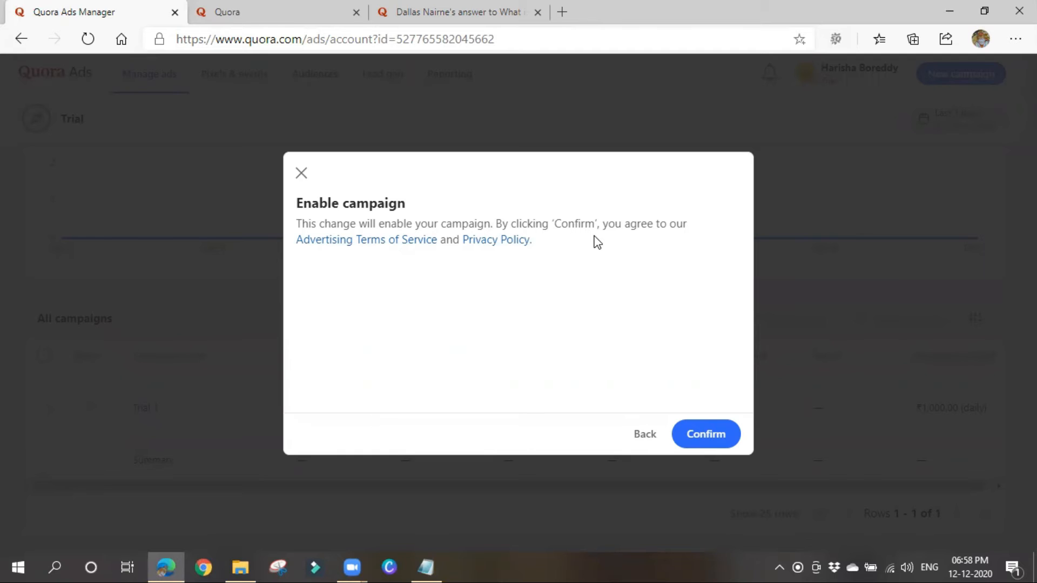
left_click(704, 445)
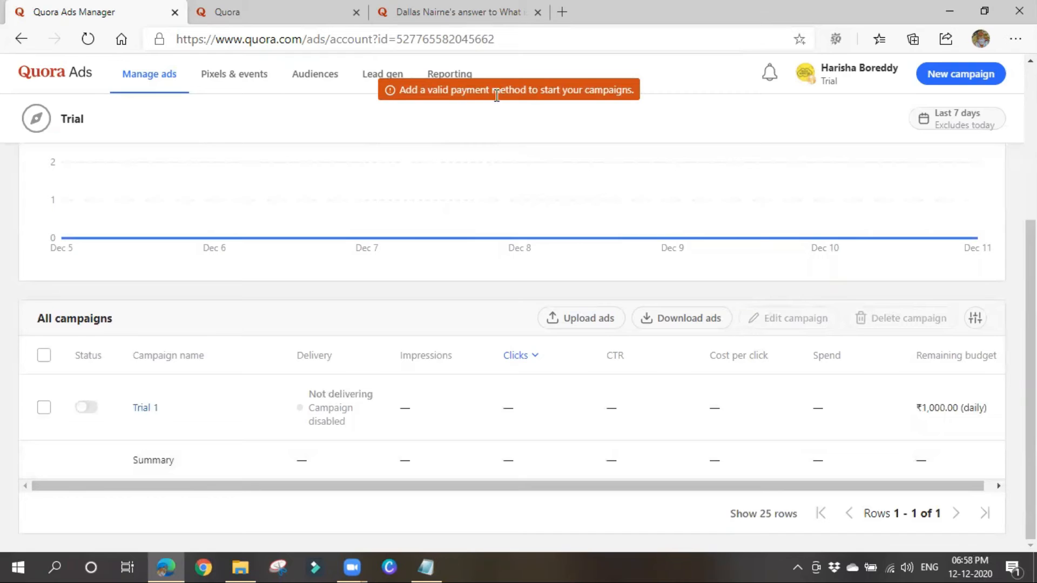
Go to Payment settings from the account menu.
left_click(814, 84)
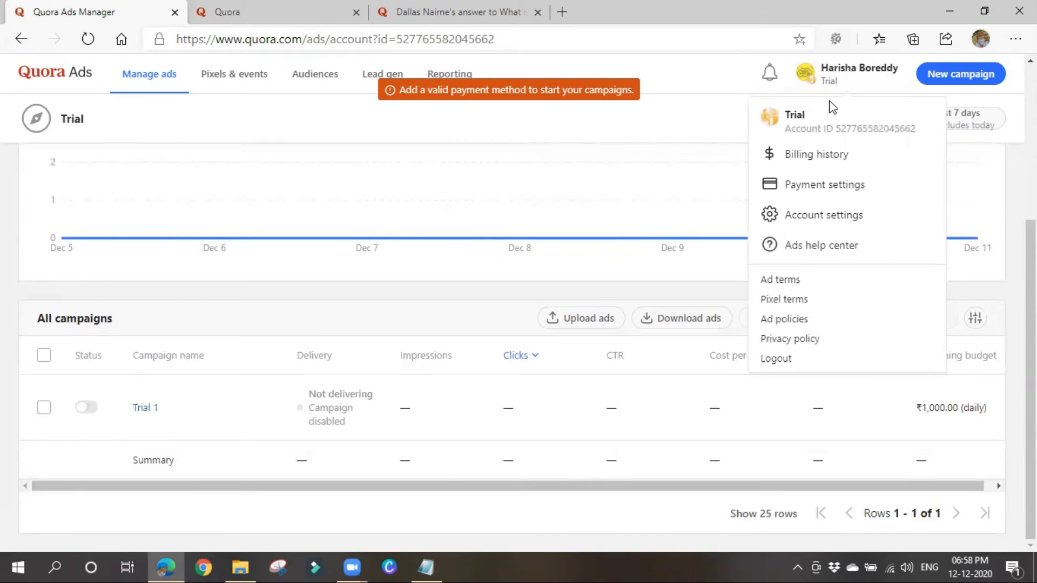
left_click(832, 187)
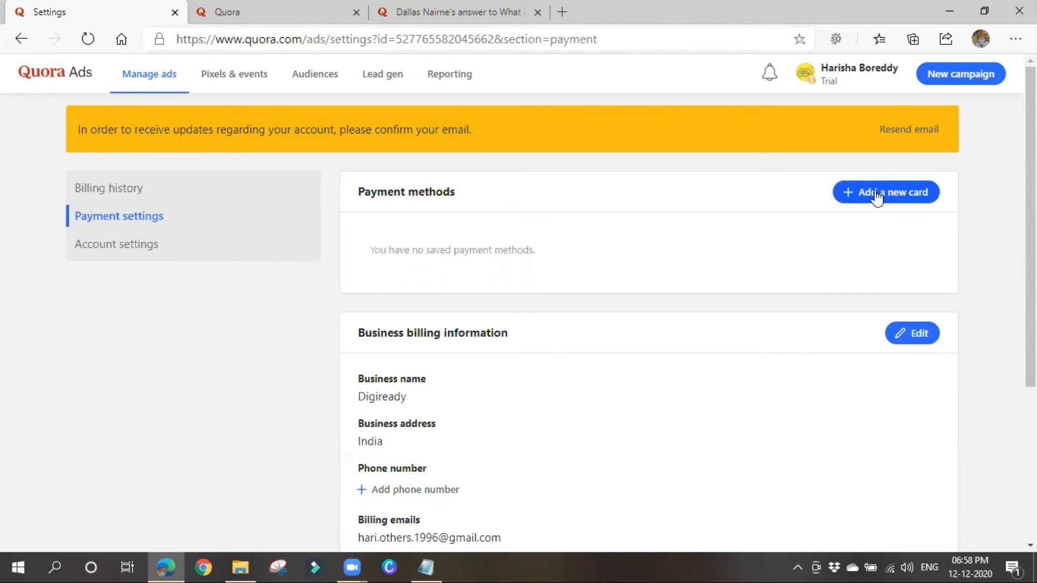
scroll(845, 259, "down", 4)
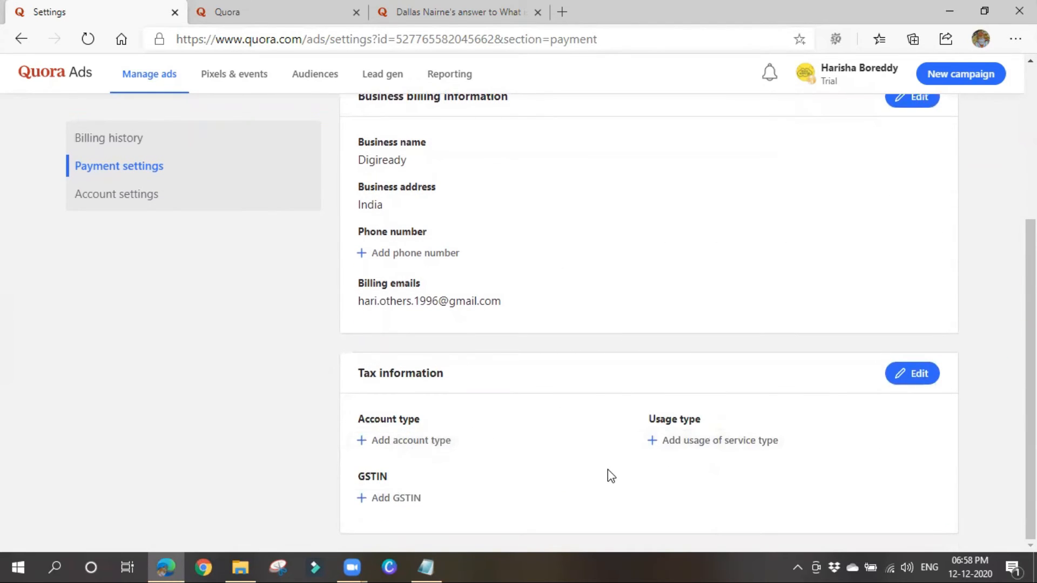
scroll(608, 470, "up", 3)
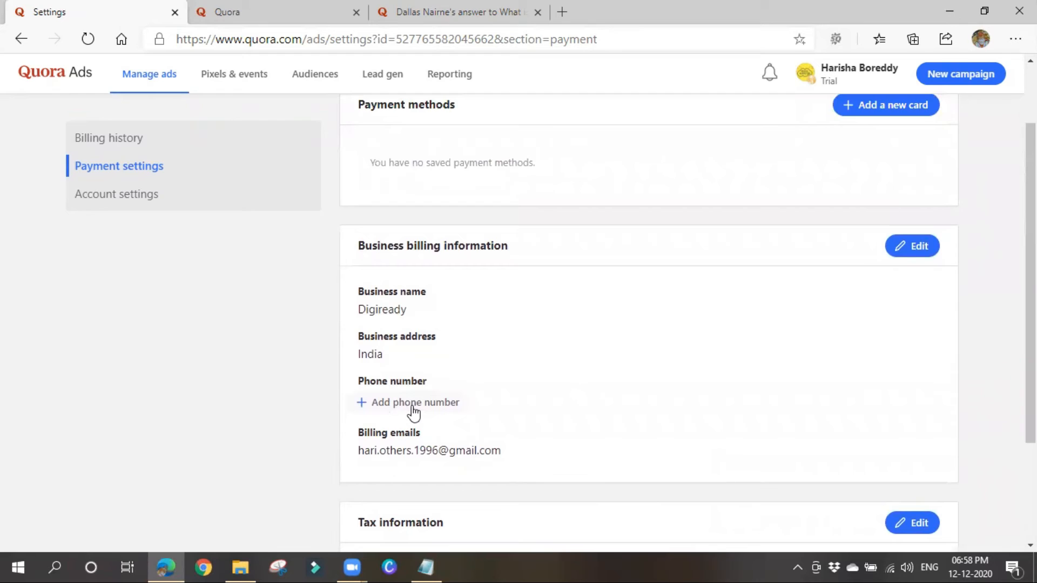
Enter the business phone number in the billing information form.
left_click(413, 413)
left_click(414, 412)
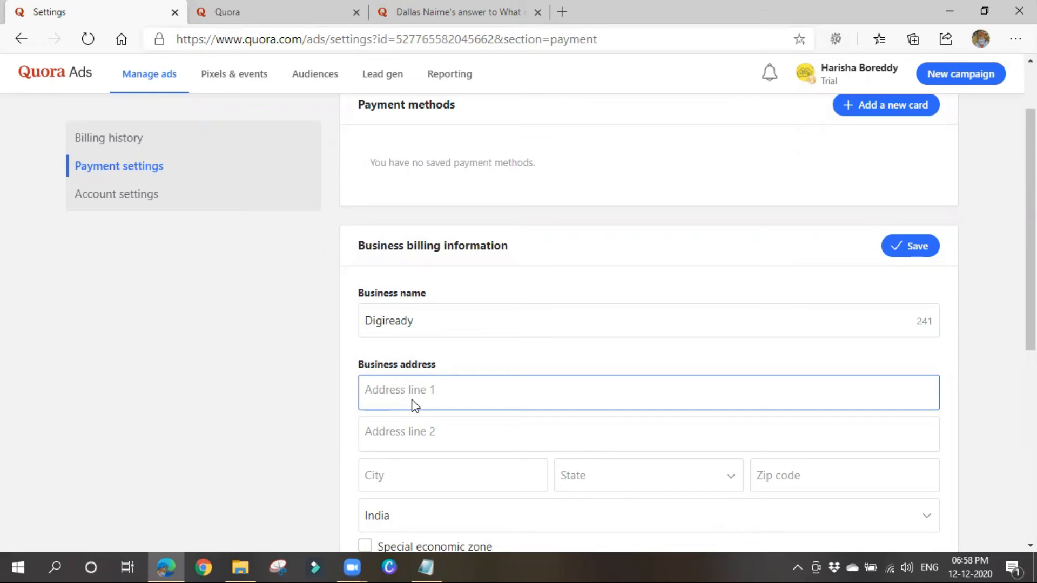
scroll(414, 405, "down", 1)
left_click(444, 358)
left_click(445, 405)
scroll(444, 410, "down", 2)
left_click(439, 407)
left_click(441, 388)
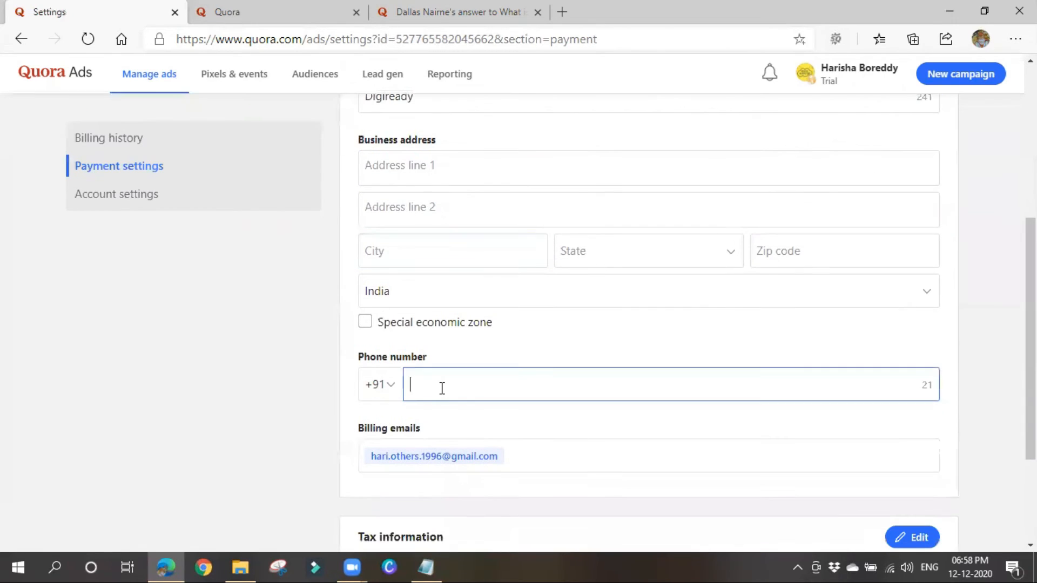
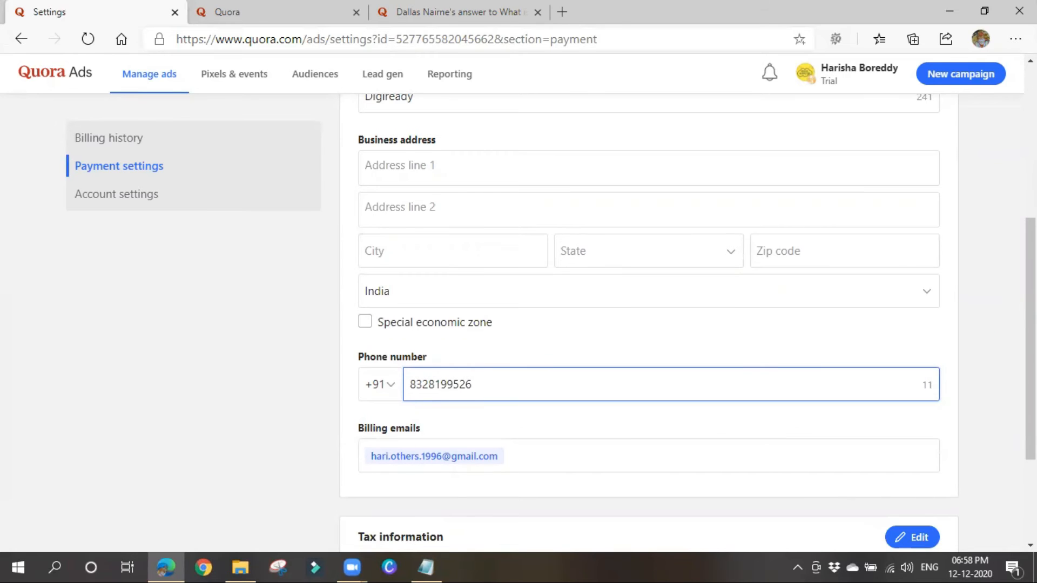
scroll(632, 349, "down", 3)
scroll(832, 226, "up", 9)
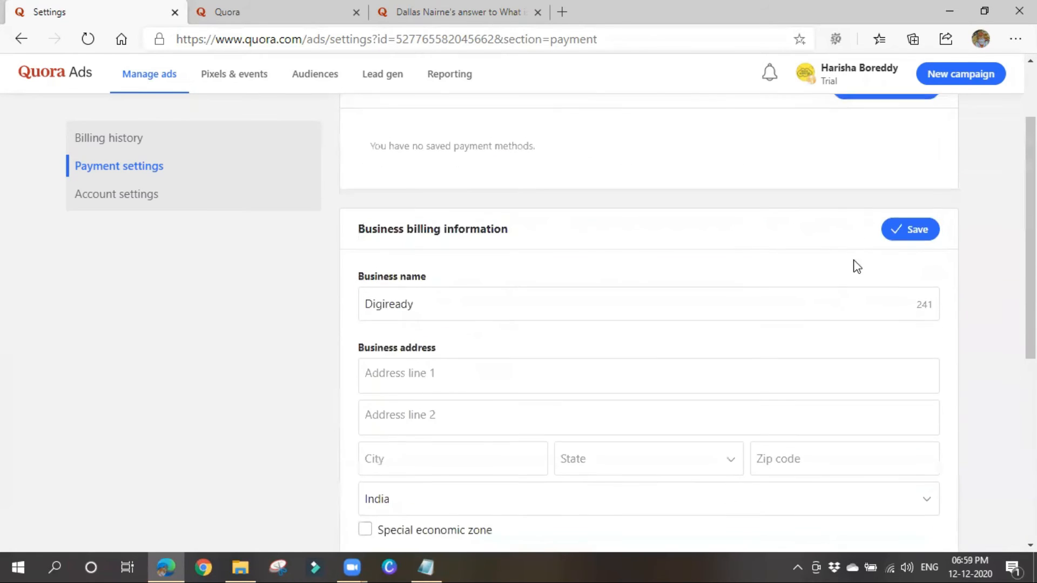
Save the billing information, which is rejected for a missing address and city.
left_click(910, 338)
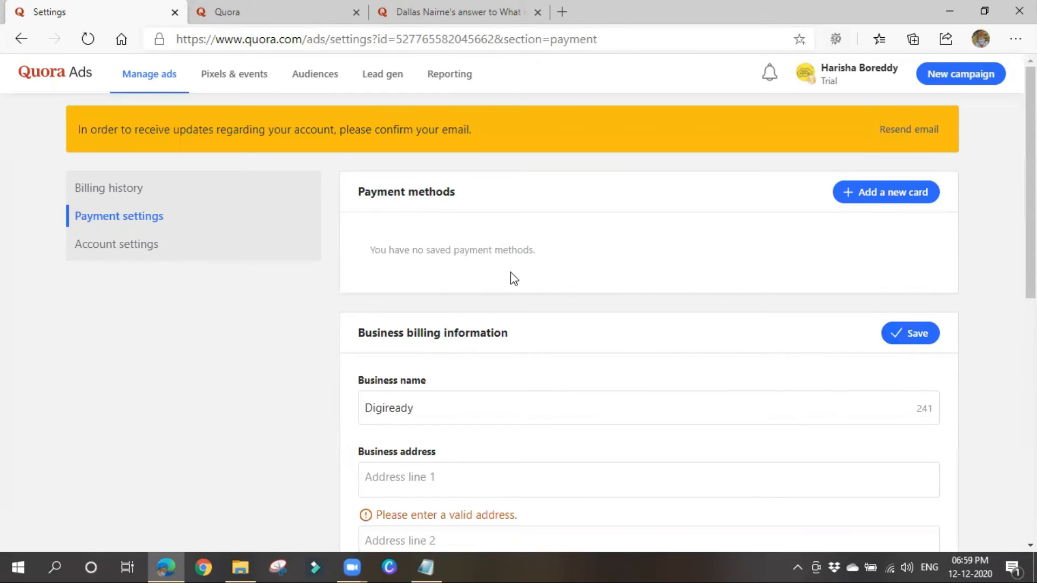
scroll(509, 277, "down", 4)
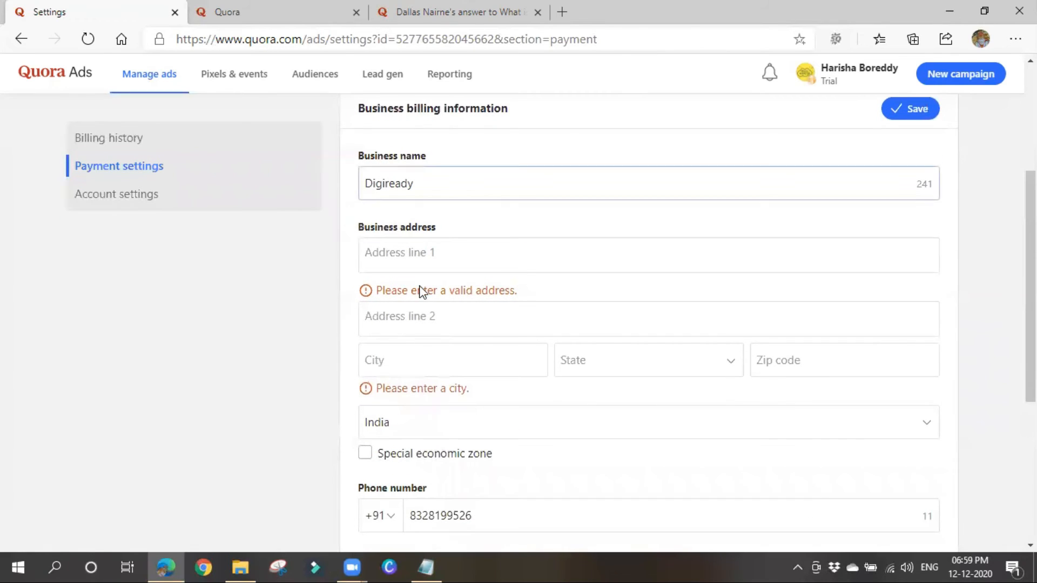
scroll(426, 389, "up", 3)
scroll(526, 422, "down", 7)
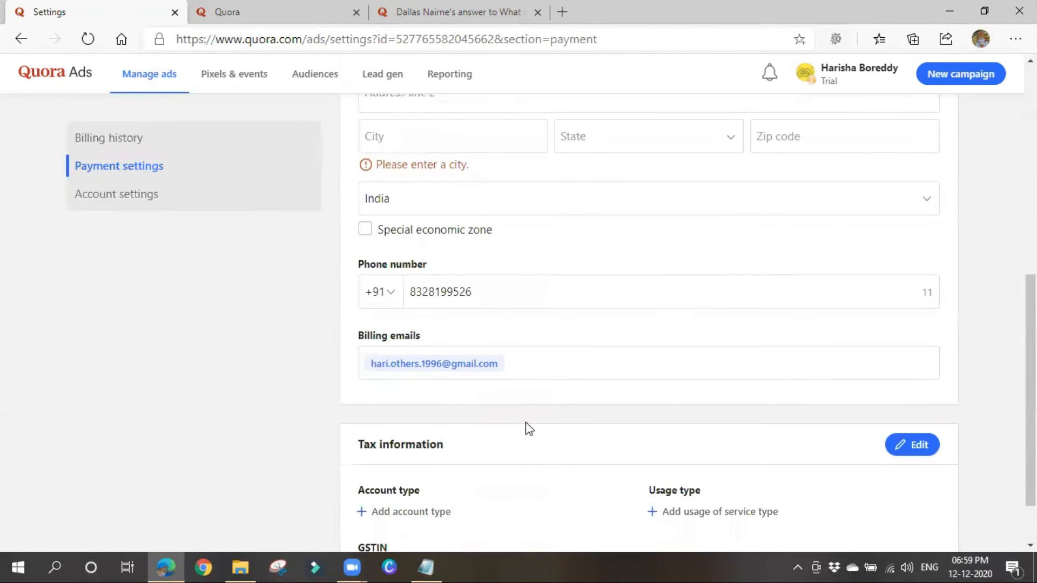
scroll(542, 391, "up", 8)
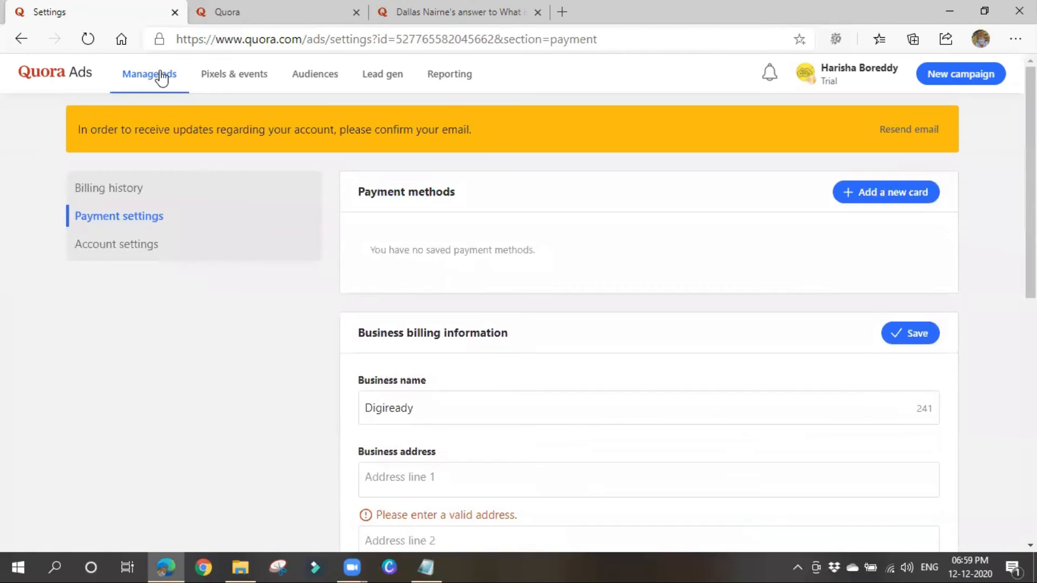
Go from Manage ads into the Trial 1 campaign, then to the Trail 1 Ad set's ads table.
left_click(74, 79)
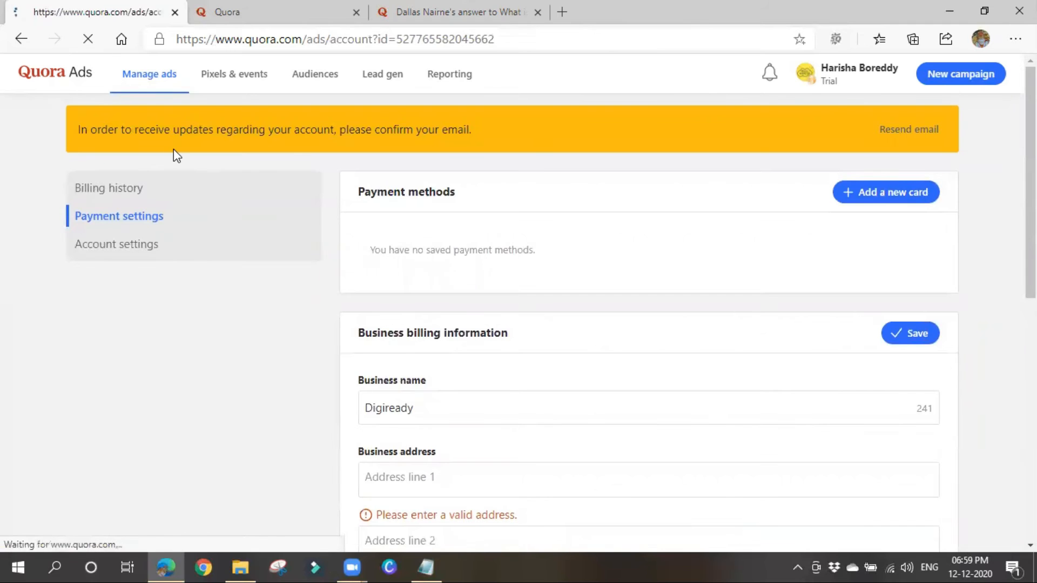
scroll(240, 263, "down", 2)
scroll(240, 263, "down", 3)
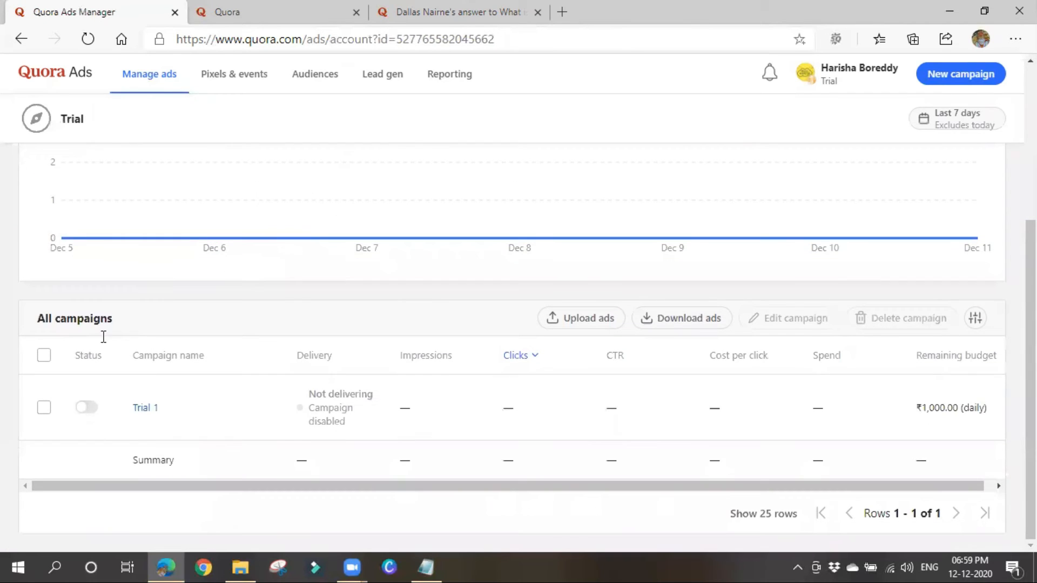
mouse_move(285, 404)
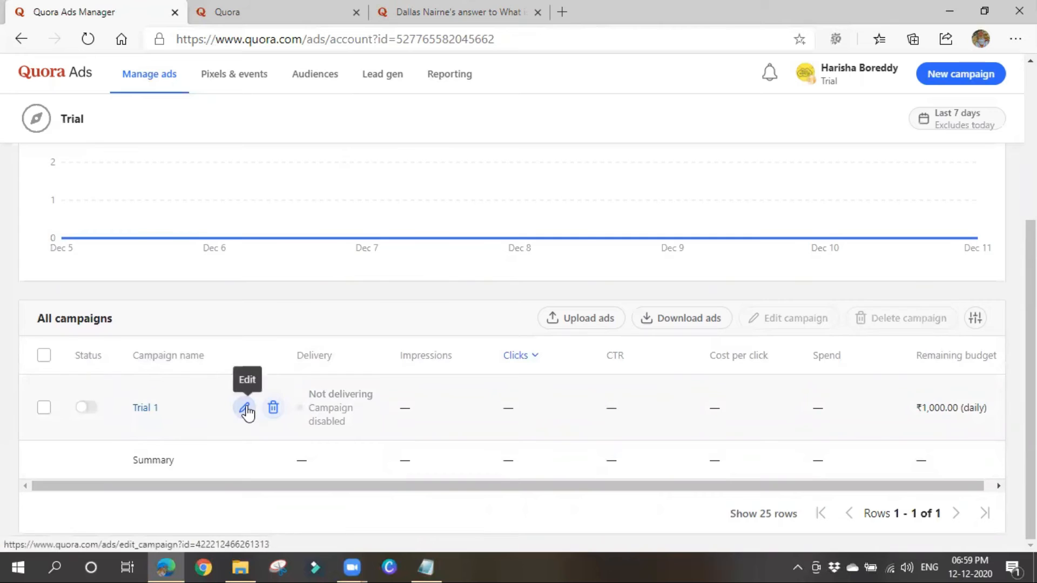
left_click(145, 411)
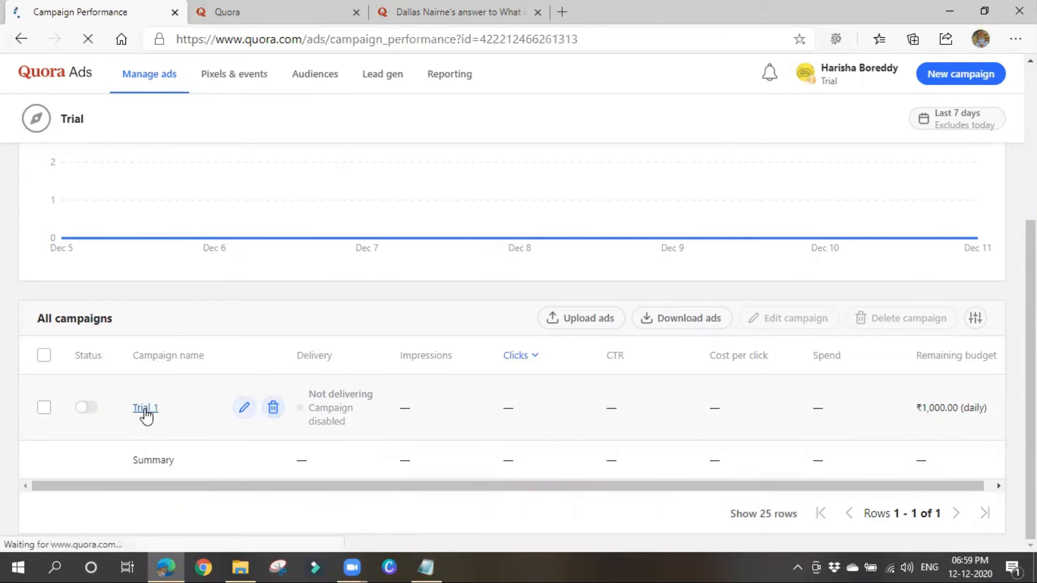
scroll(341, 364, "down", 4)
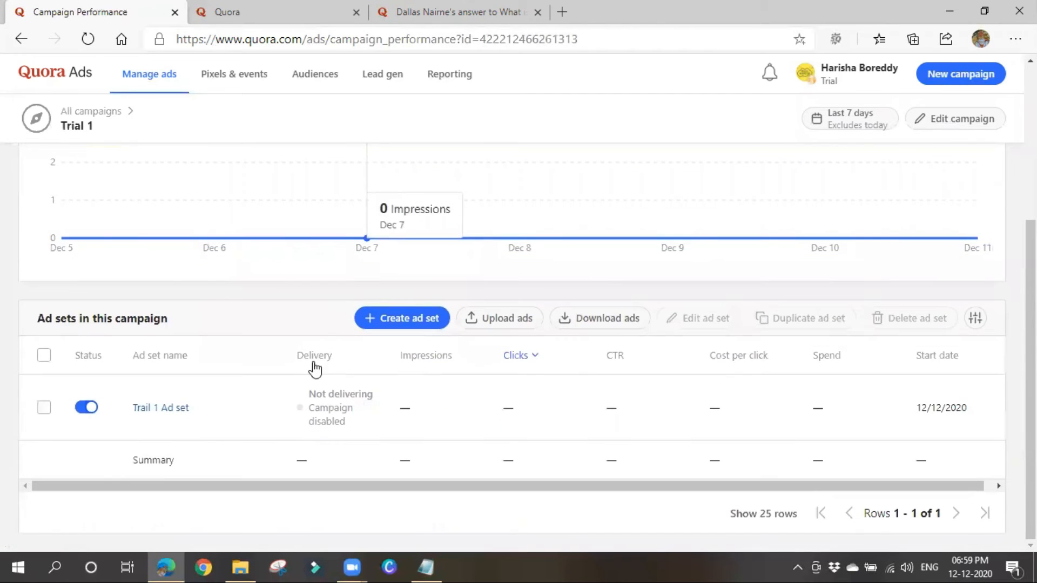
mouse_move(191, 404)
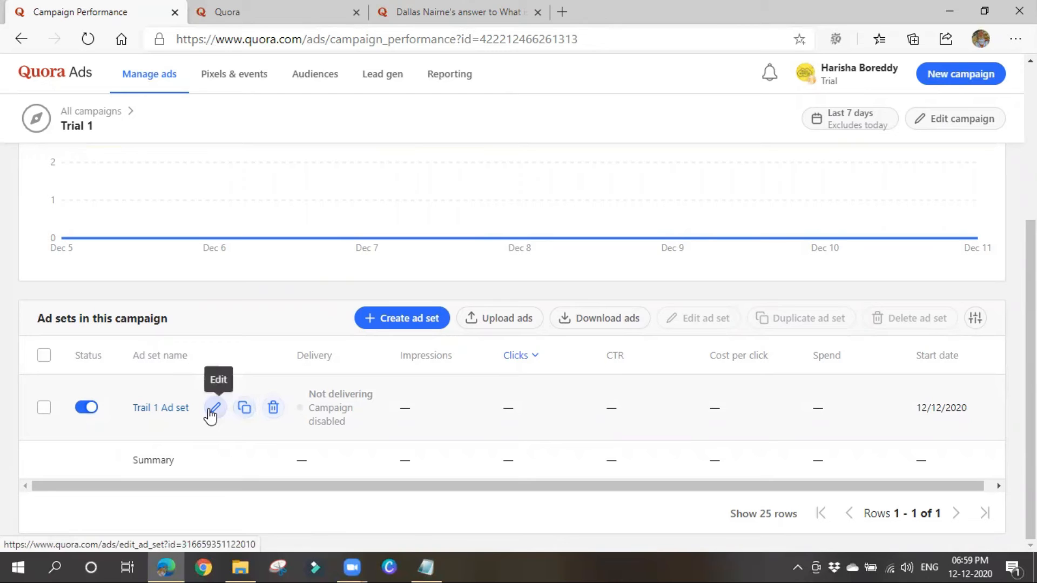
left_click(155, 411)
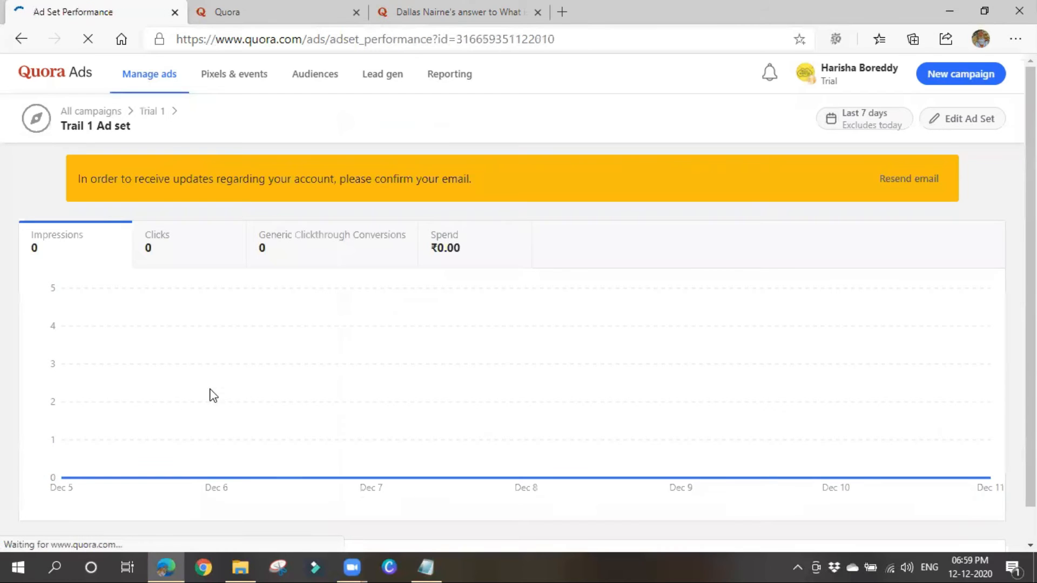
scroll(331, 472, "down", 4)
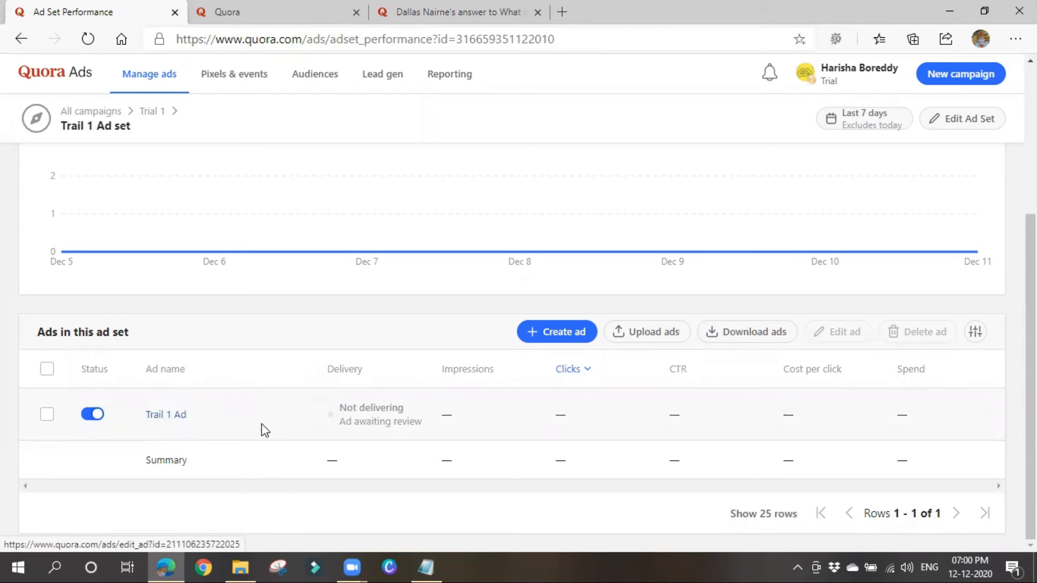
left_click(274, 415)
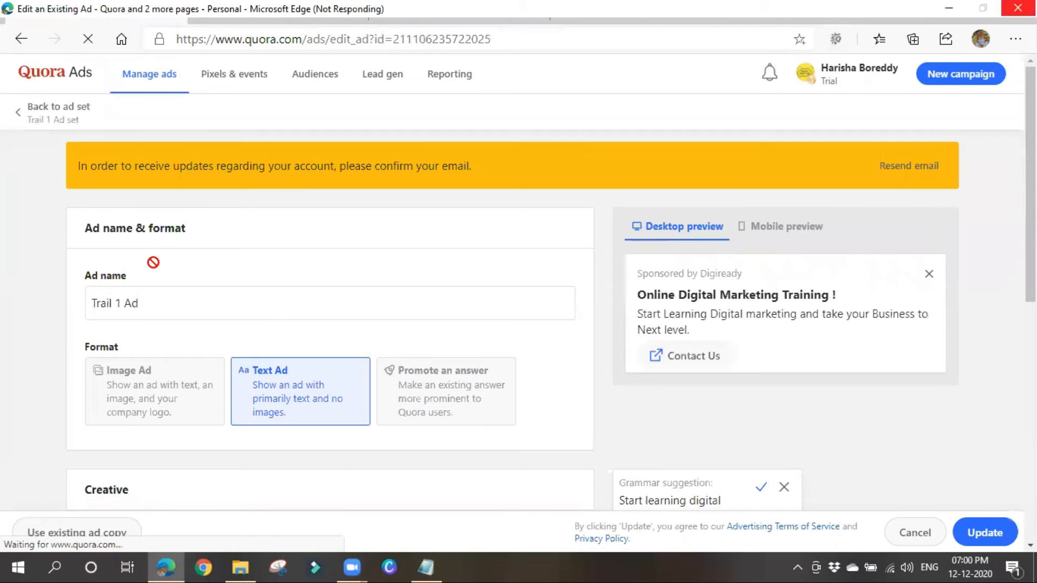
scroll(151, 257, "down", 3)
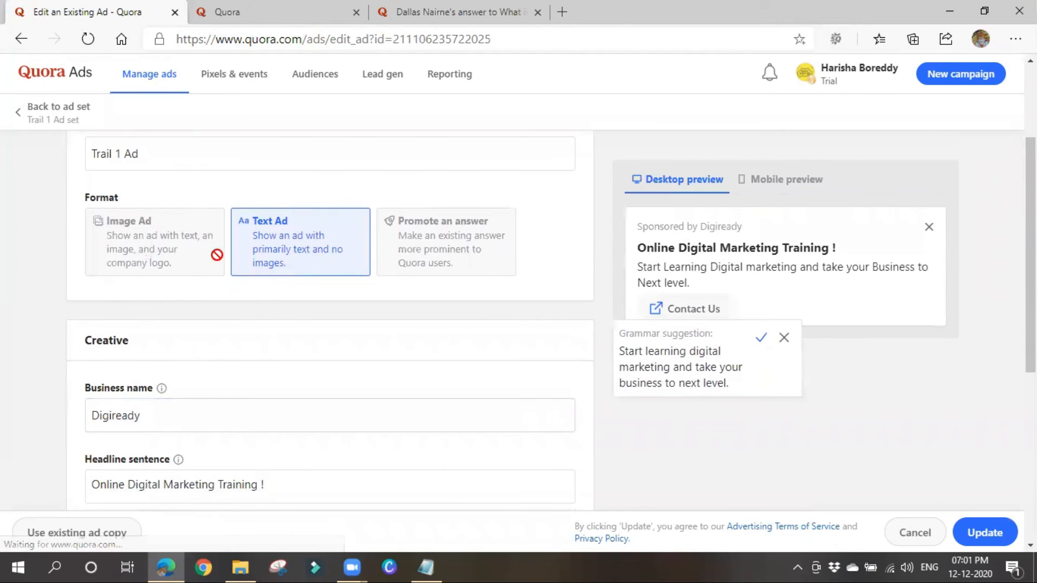
left_click(21, 118)
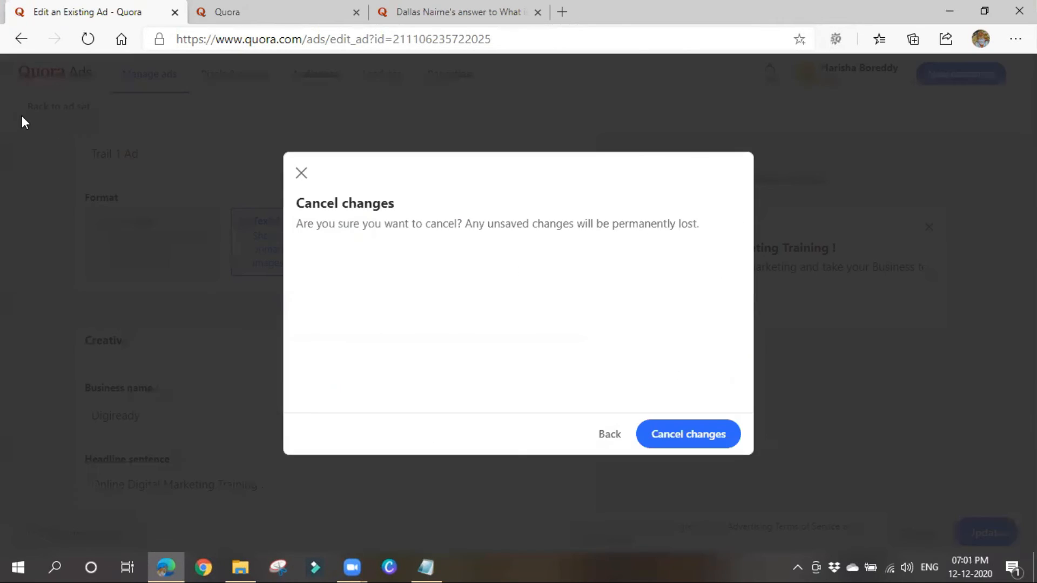
left_click(695, 435)
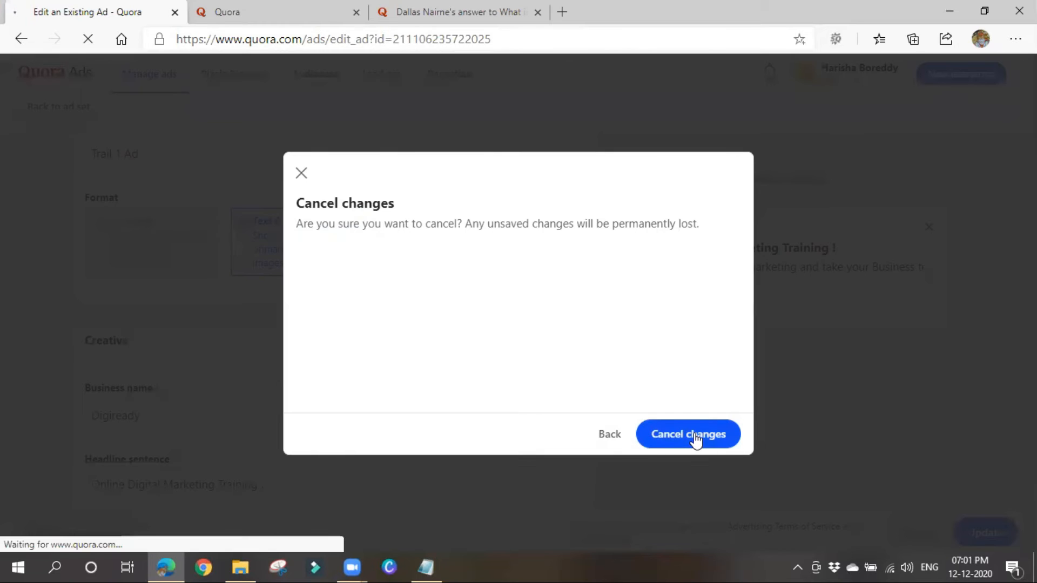
scroll(333, 443, "down", 4)
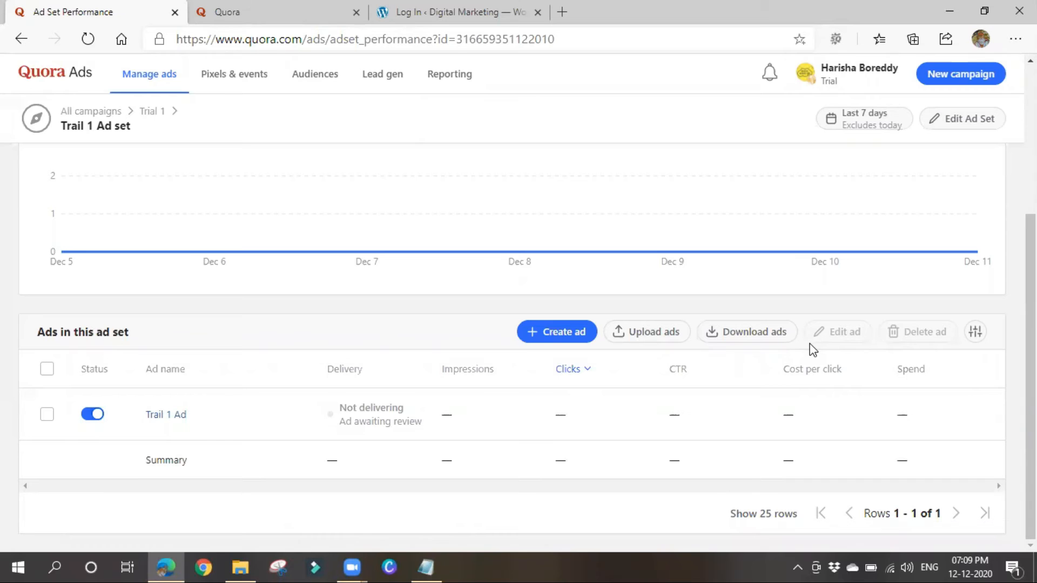
Review the Conversion Tracking line in DIGITAL MARKETING CLASSES.txt, then minimise Notepad.
left_click(434, 562)
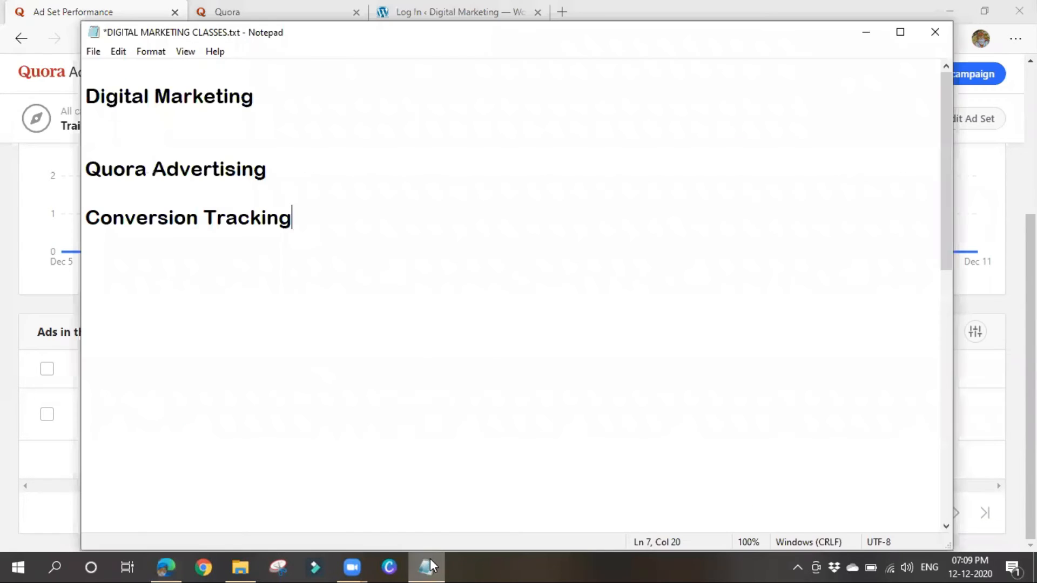
left_click(143, 259)
left_click_drag(292, 217, 79, 221)
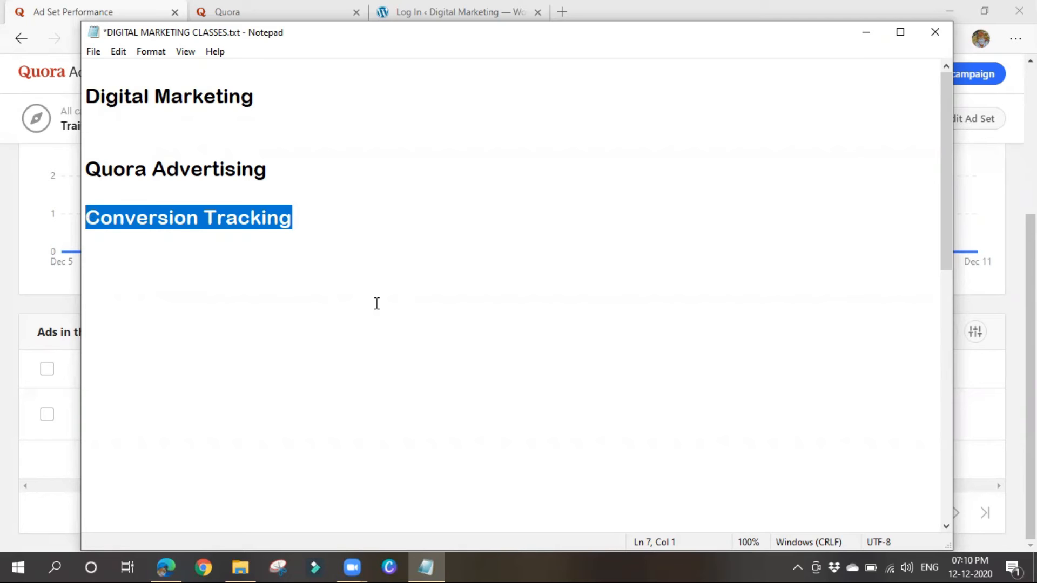
left_click(376, 303)
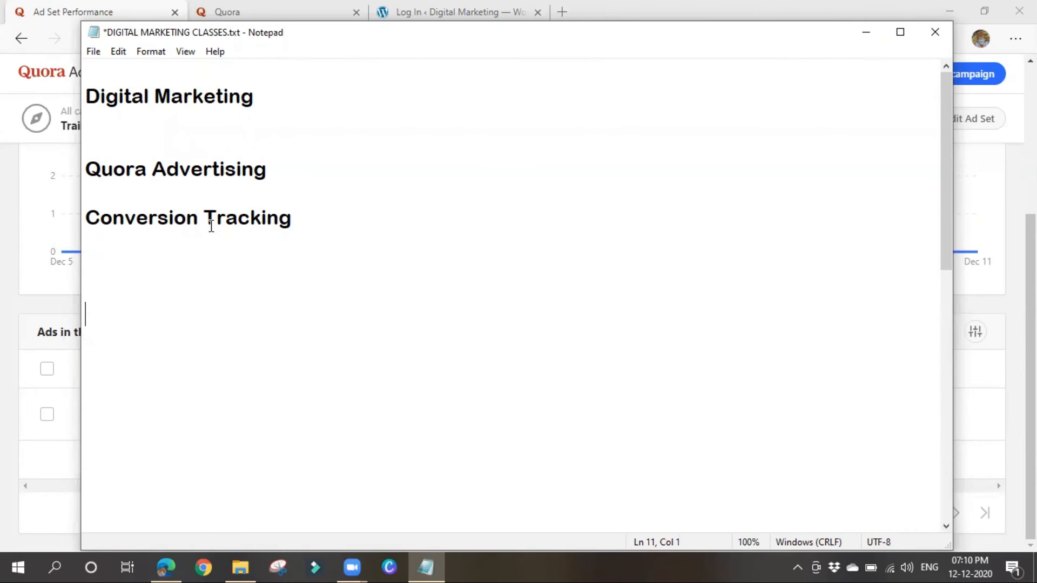
left_click_drag(85, 218, 350, 224)
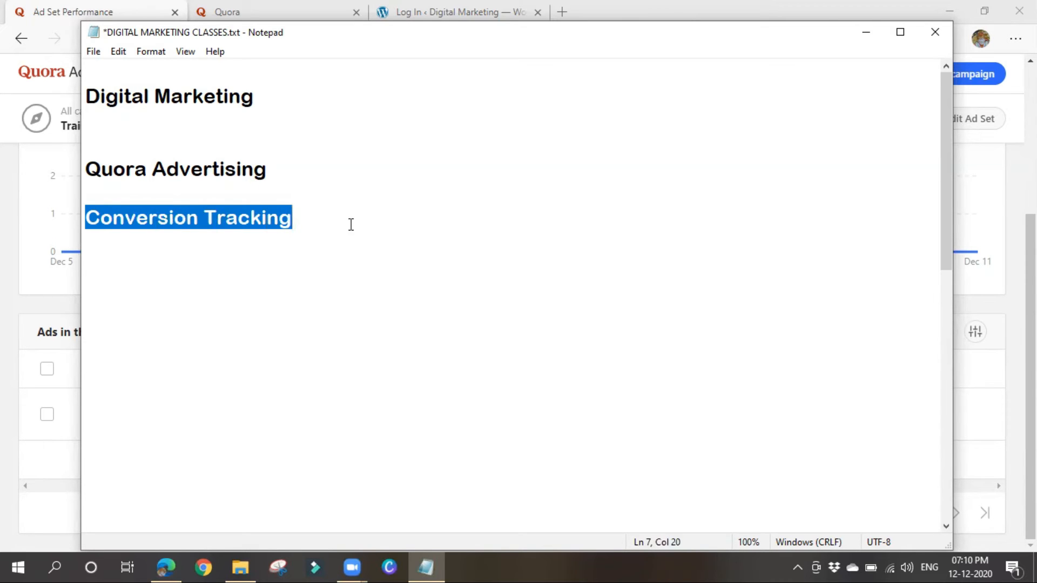
left_click(866, 32)
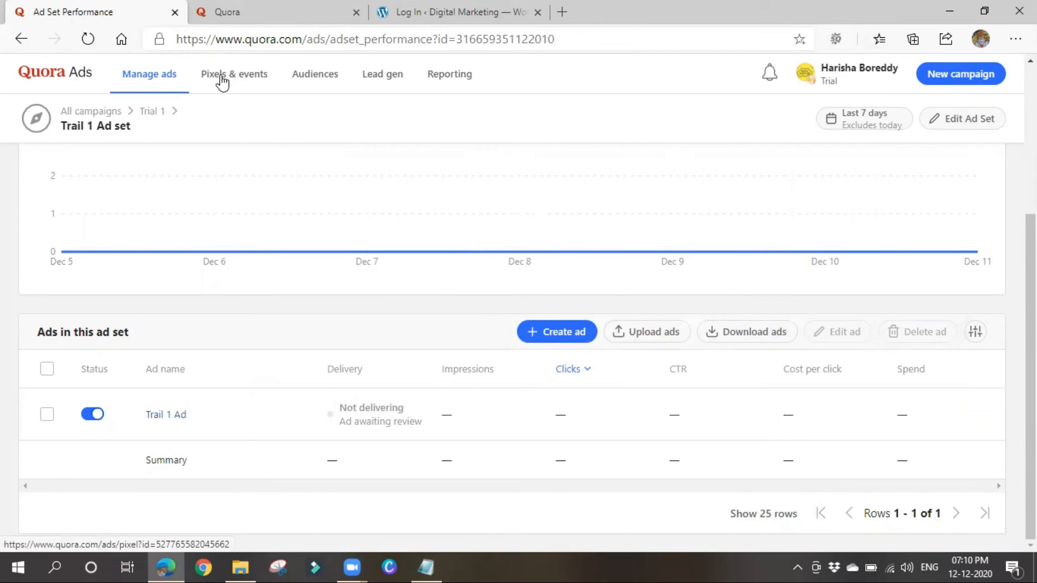
Go to Pixels & events and begin the Quora Pixel setup.
left_click(245, 81)
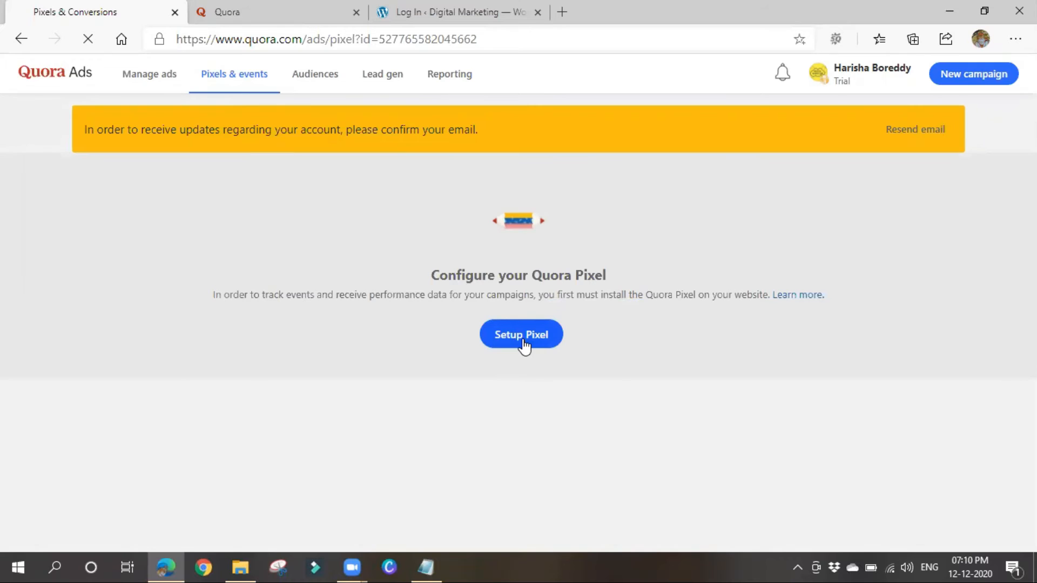
left_click(523, 343)
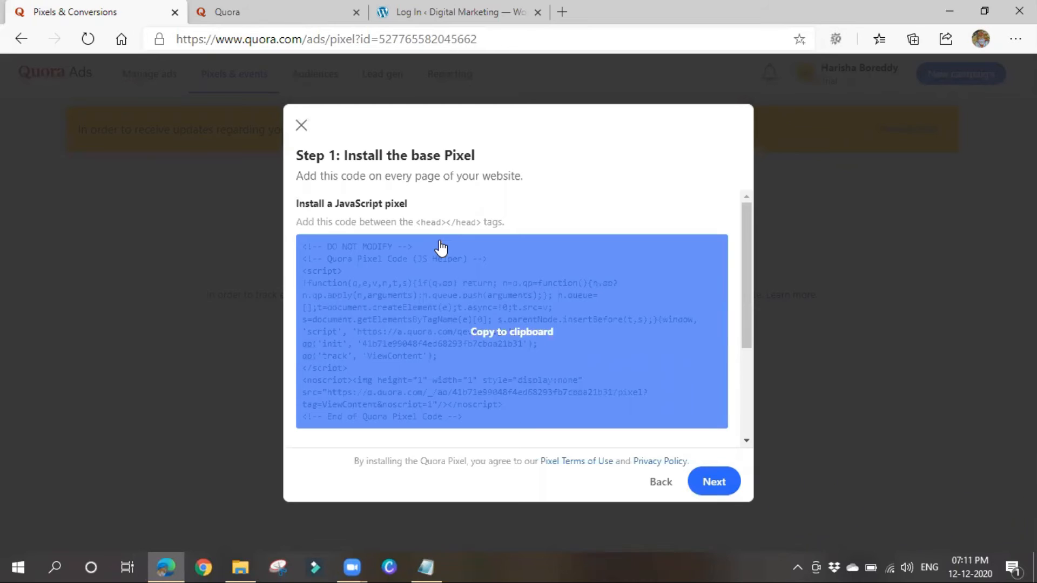
Copy the JavaScript base pixel code to the clipboard.
scroll(560, 333, "down", 2)
scroll(534, 338, "up", 2)
left_click(505, 341)
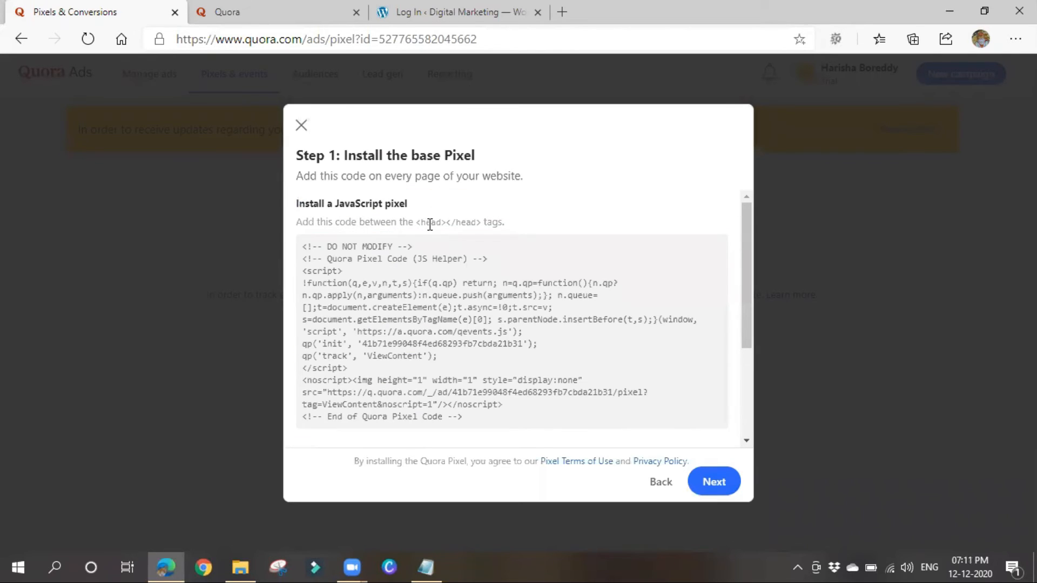
scroll(502, 359, "down", 2)
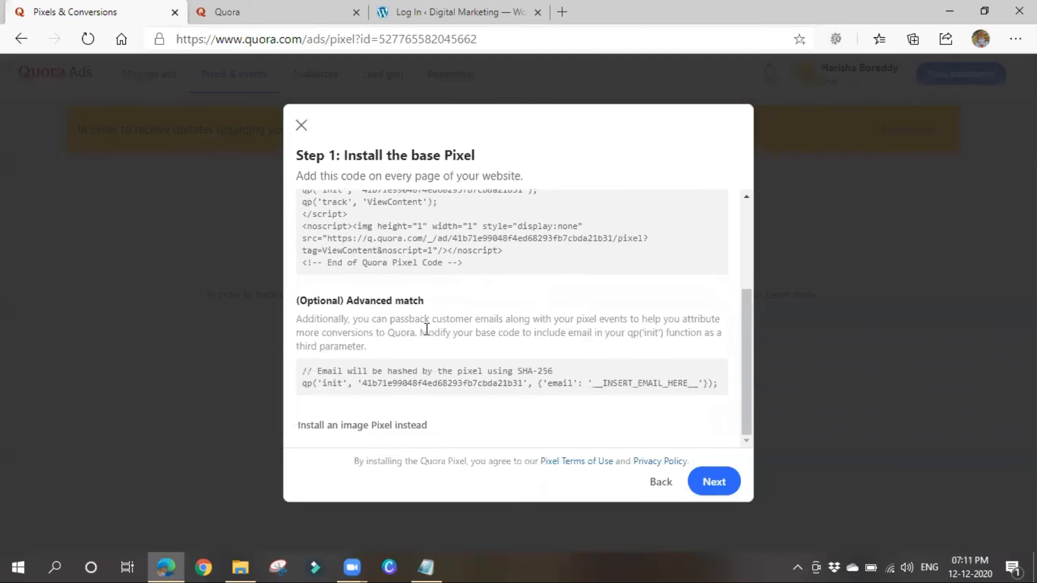
Preview the image pixel version, return to the JavaScript code and copy it again.
mouse_move(497, 385)
left_click(362, 431)
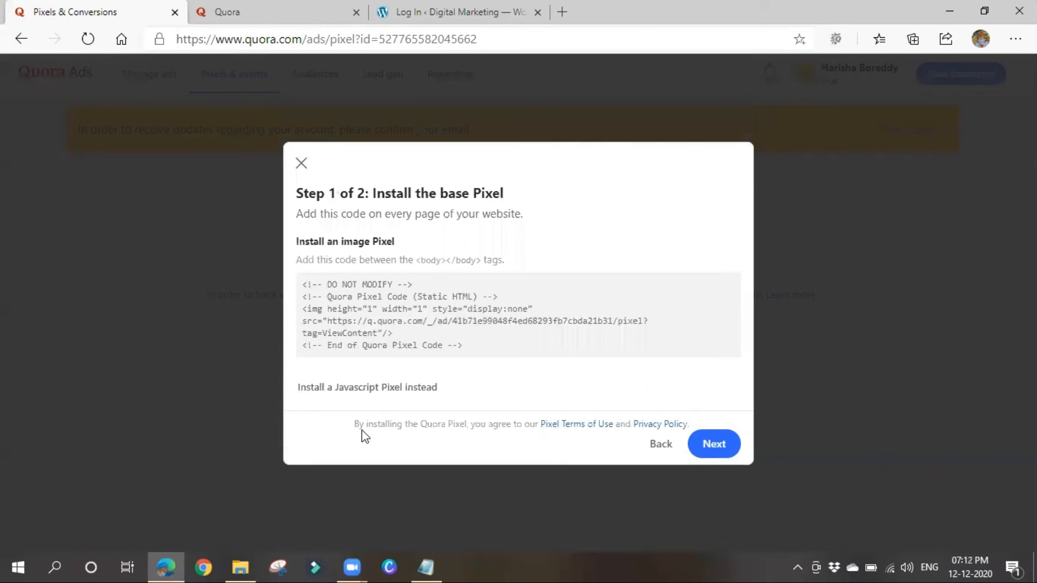
left_click_drag(320, 260, 519, 260)
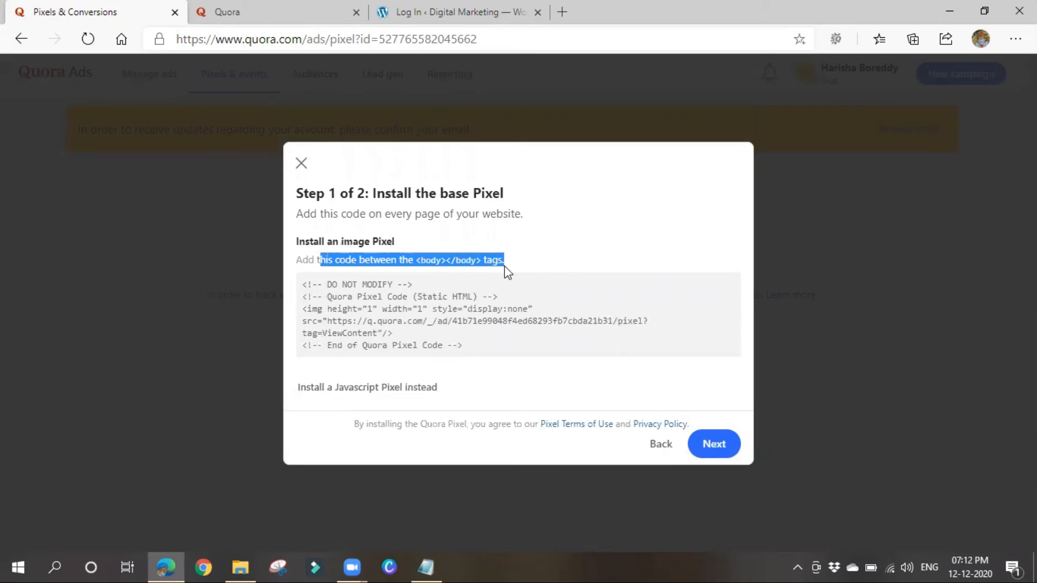
mouse_move(441, 322)
left_click(367, 387)
scroll(378, 367, "up", 2)
left_click(516, 296)
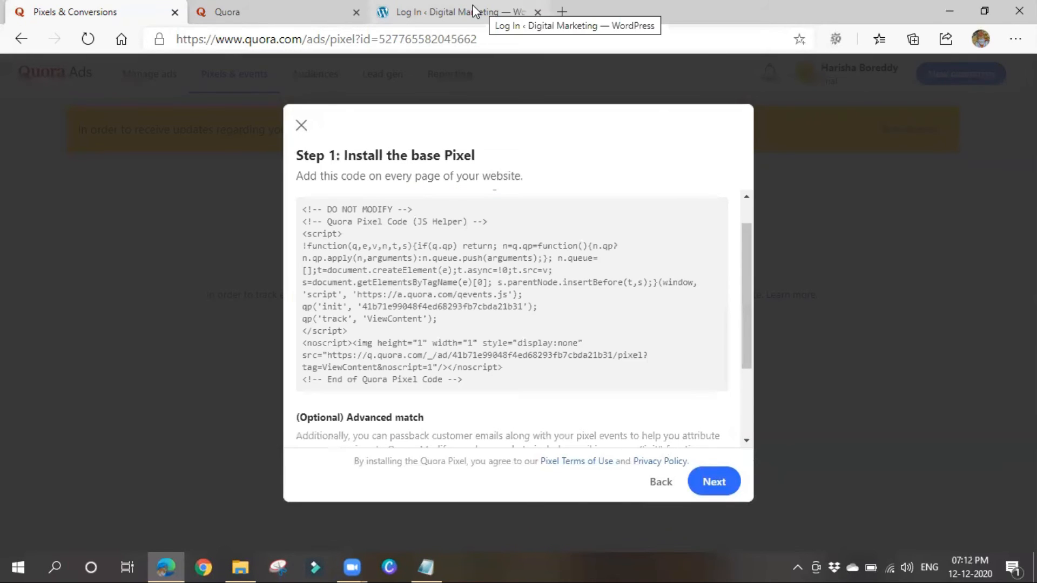
left_click(474, 11)
Log in to WordPress and open Settings > Insert Headers and Footers.
left_click(609, 384)
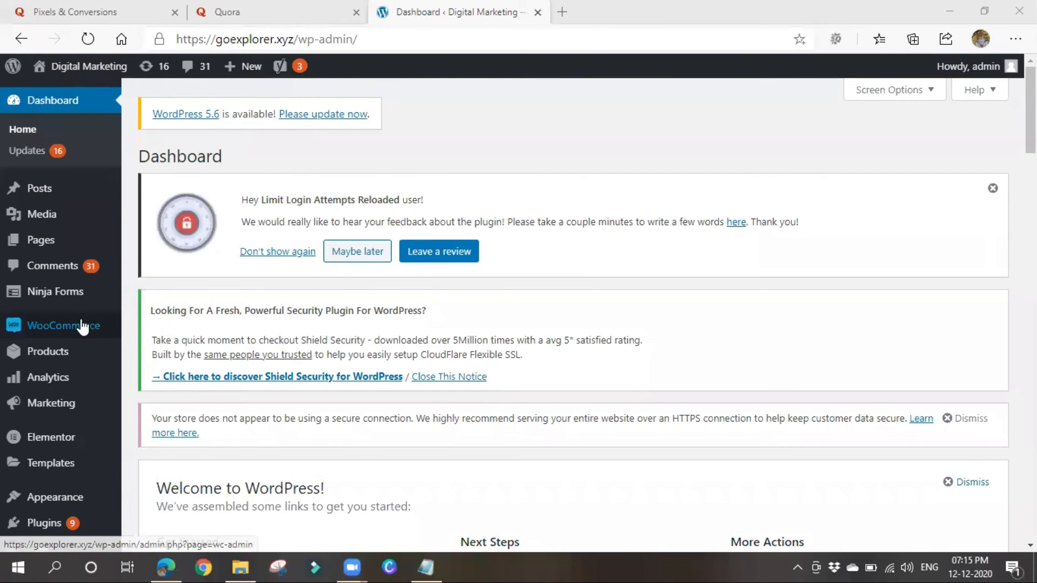
mouse_move(79, 332)
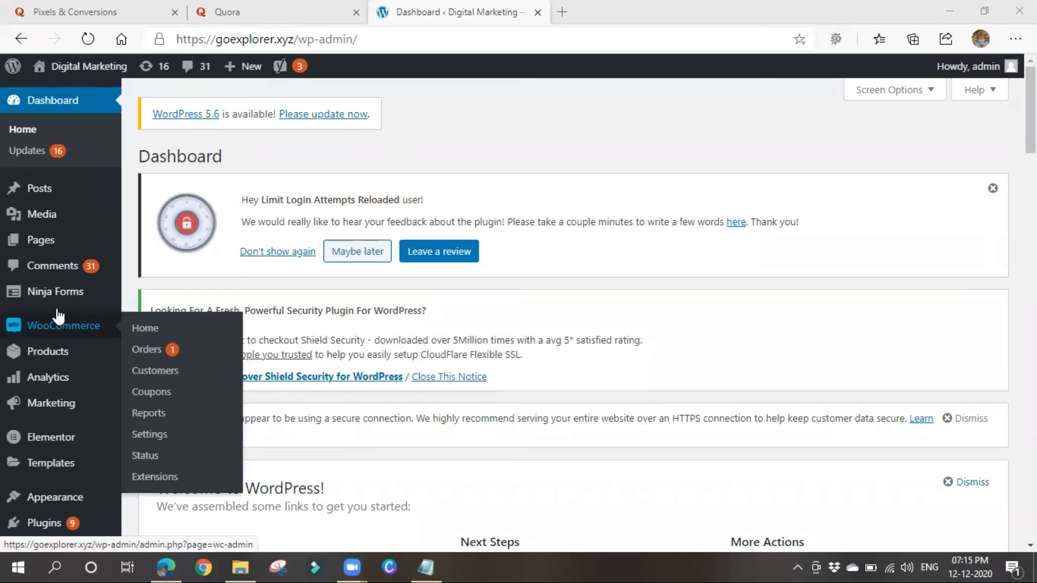
scroll(54, 404, "down", 3)
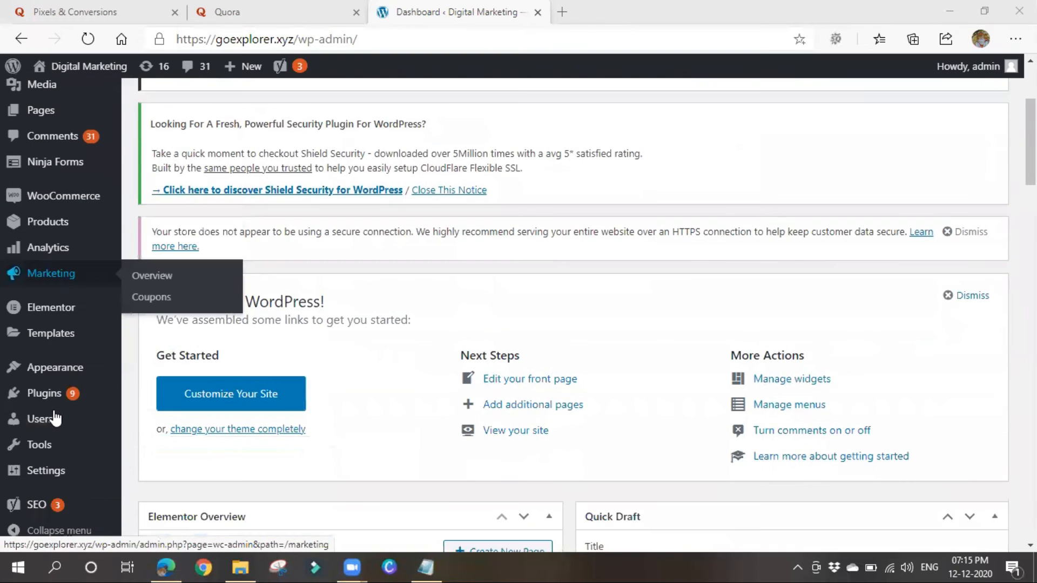
scroll(64, 421, "down", 3)
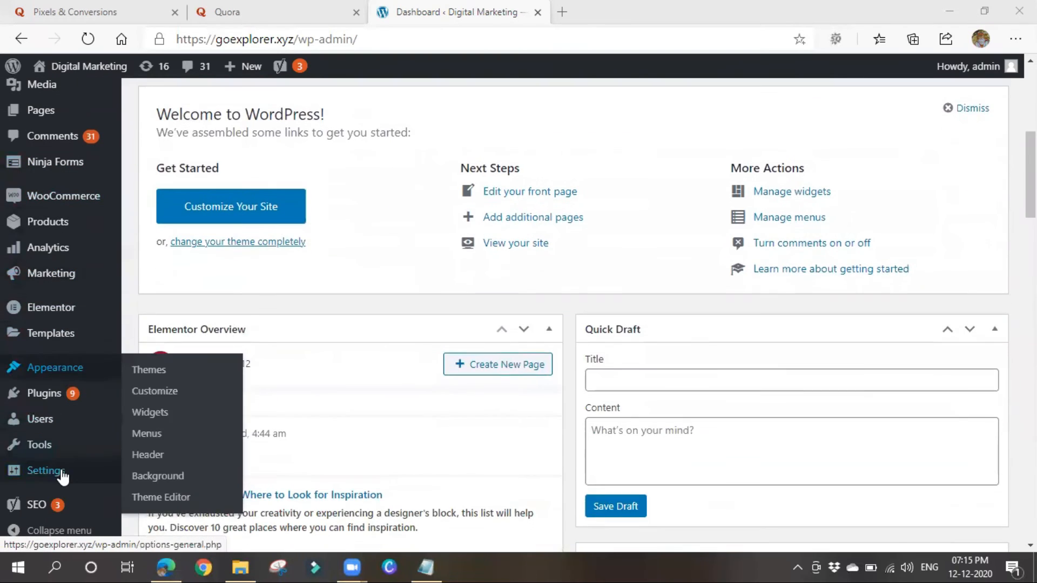
mouse_move(64, 475)
left_click(175, 455)
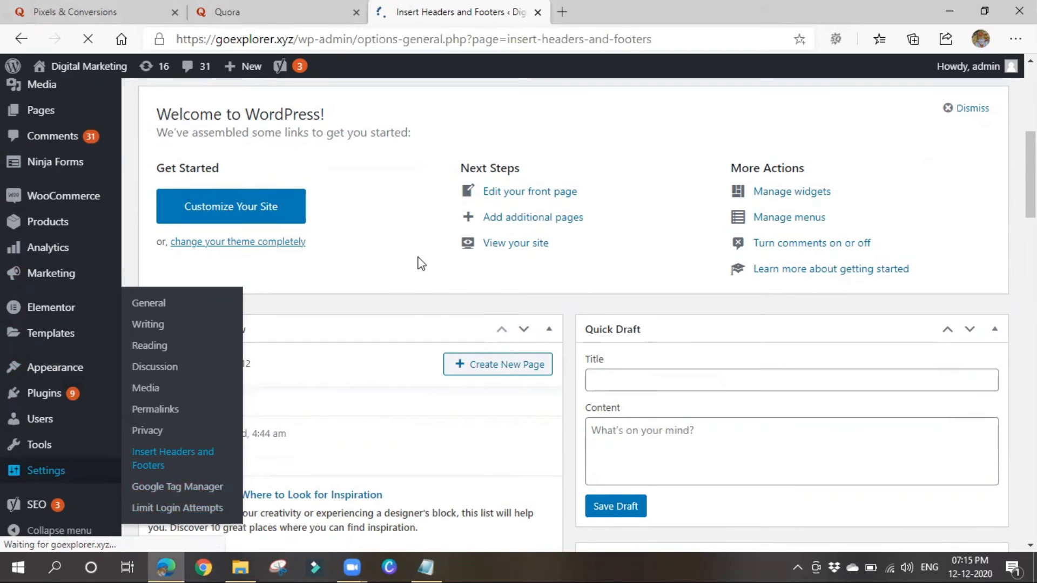
Paste the Quora Pixel code below the header config line in Scripts in Header and save.
scroll(414, 407, "down", 5)
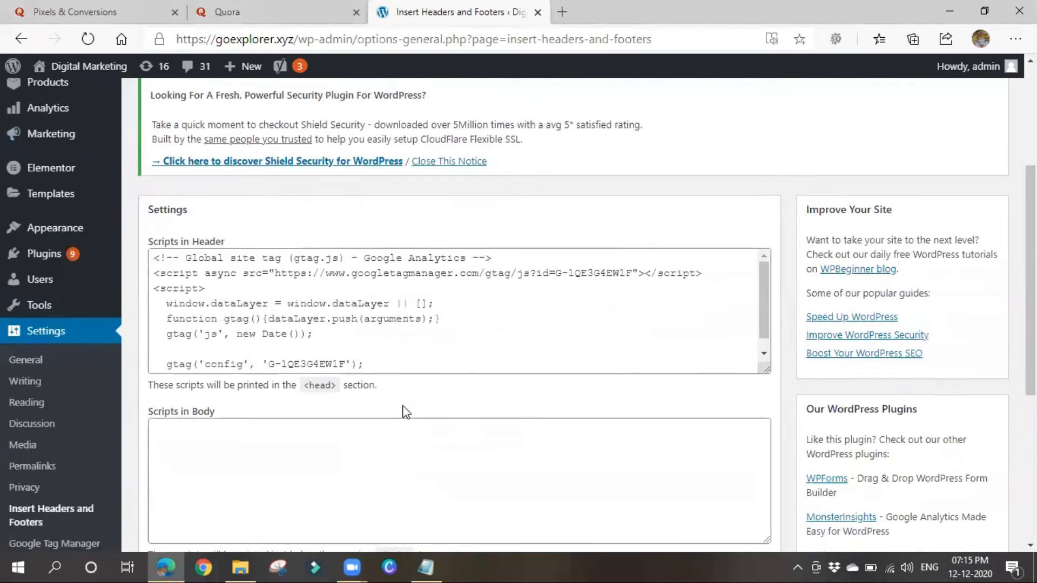
left_click(412, 354)
key("Return")
key("Return")
key("Return")
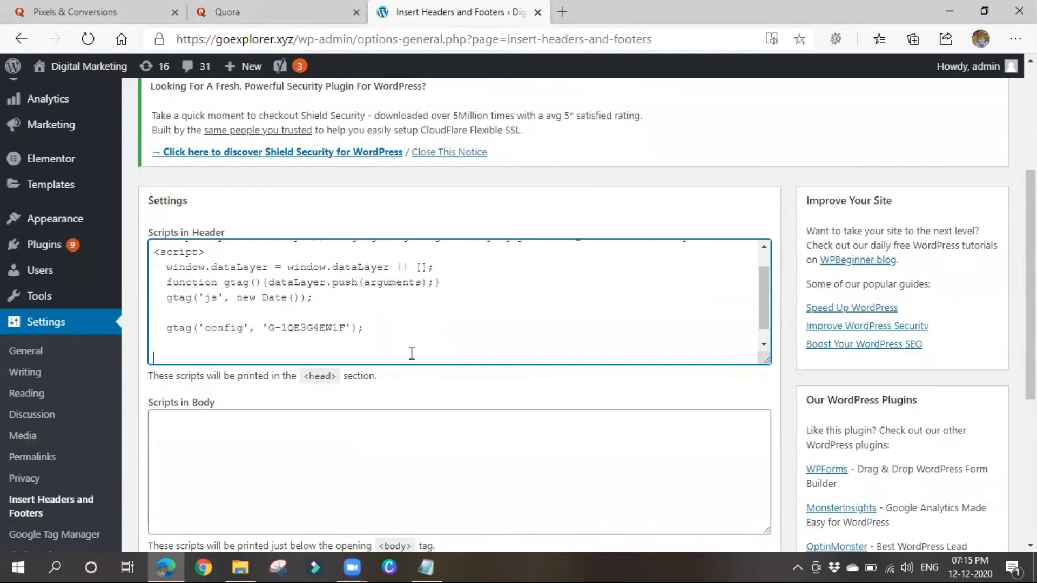
key("ctrl+v")
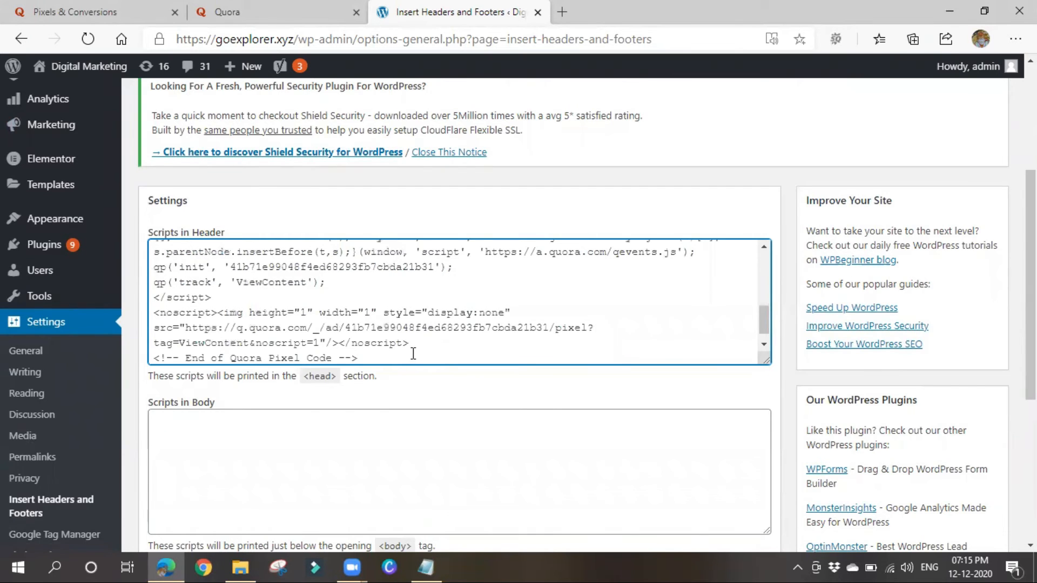
scroll(437, 369, "down", 3)
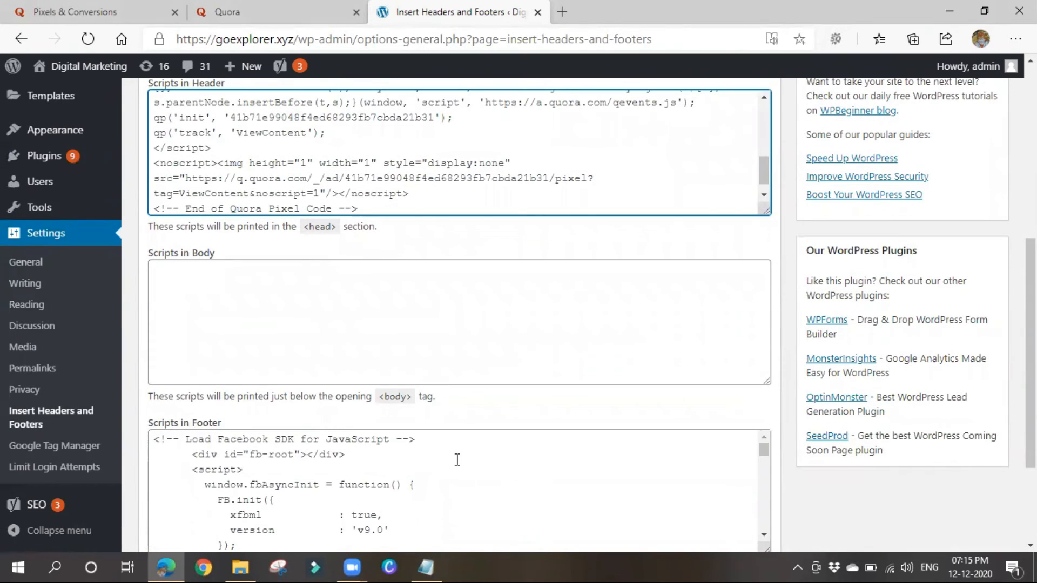
scroll(459, 458, "up", 2)
scroll(178, 237, "up", 2)
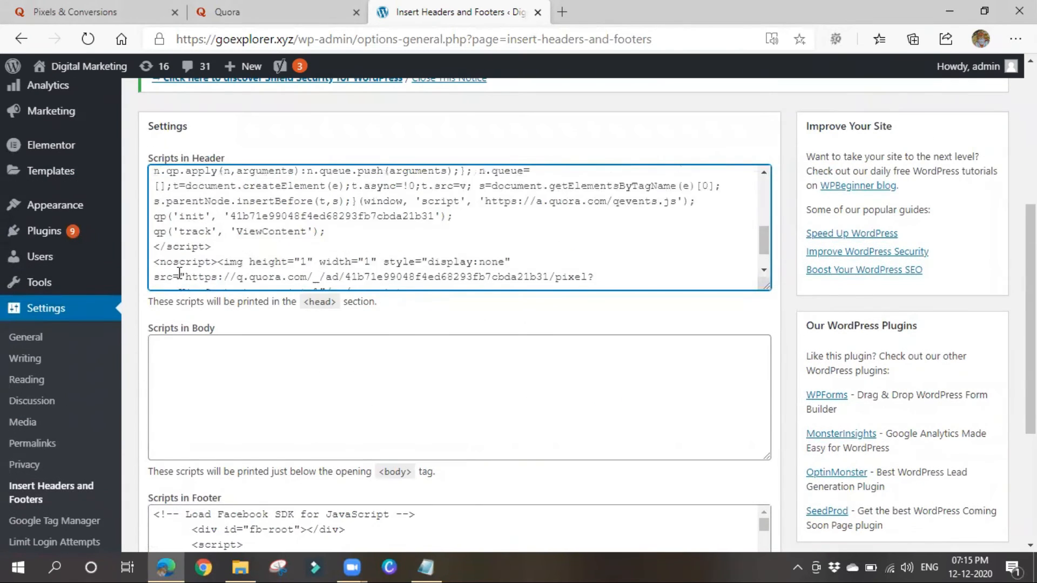
scroll(276, 390, "down", 4)
left_click(164, 444)
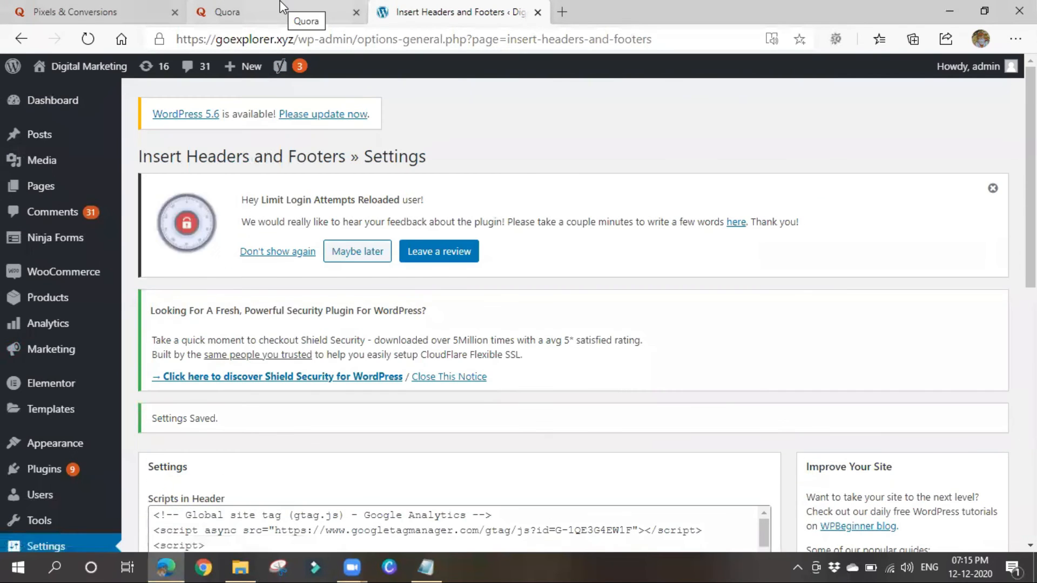
left_click(268, 15)
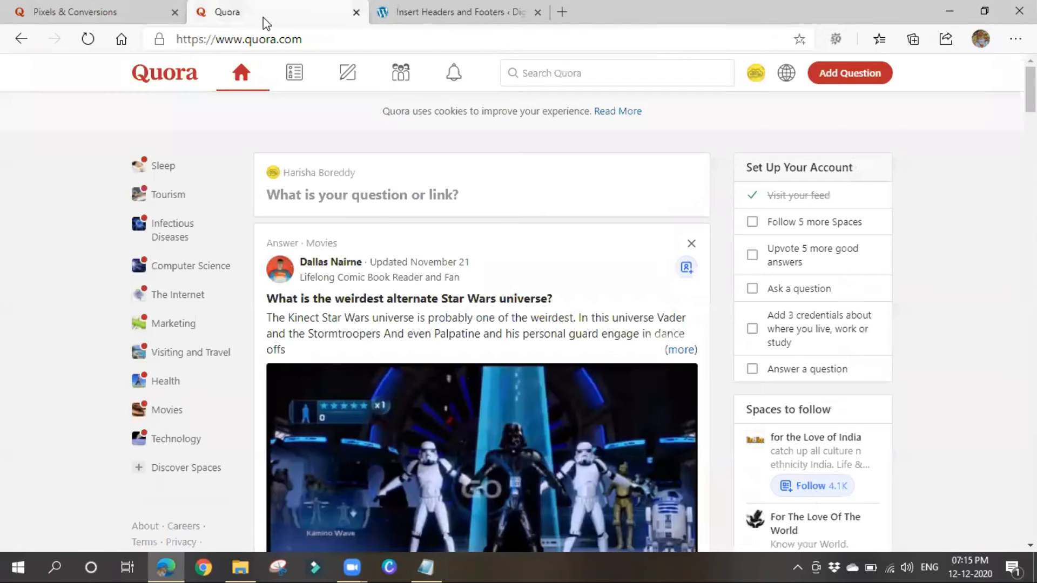
Advance the pixel setup to Step 2: Track events, browsing the event list but keeping Generic.
left_click(102, 11)
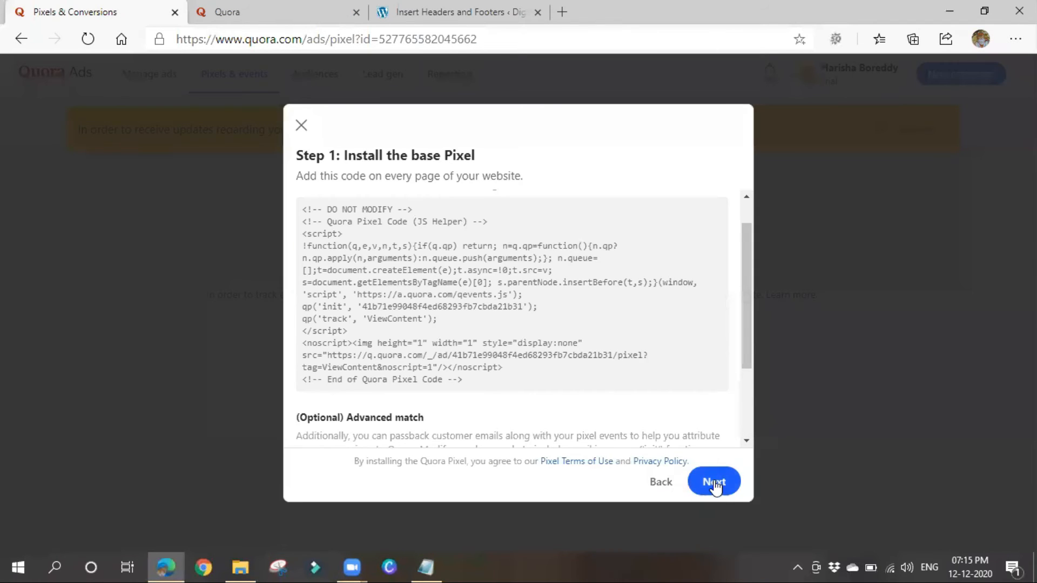
left_click(720, 482)
scroll(520, 371, "down", 2)
scroll(519, 372, "up", 2)
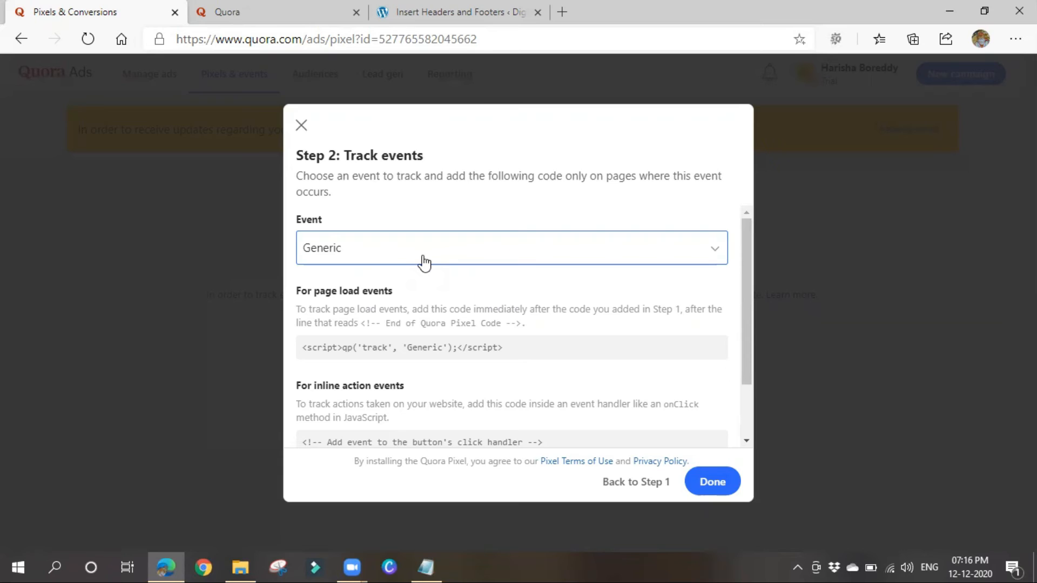
left_click(424, 260)
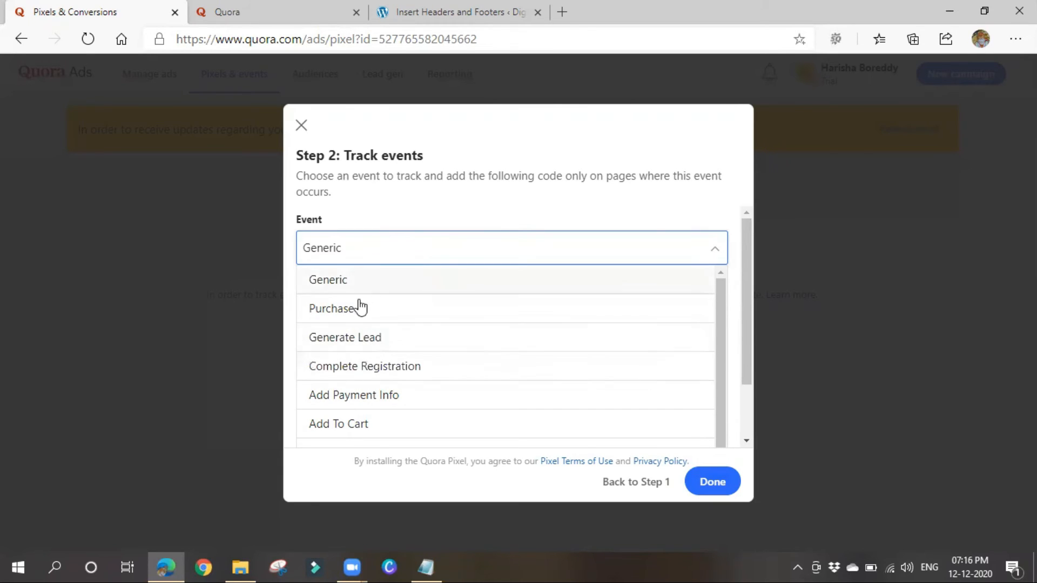
scroll(371, 367, "down", 1)
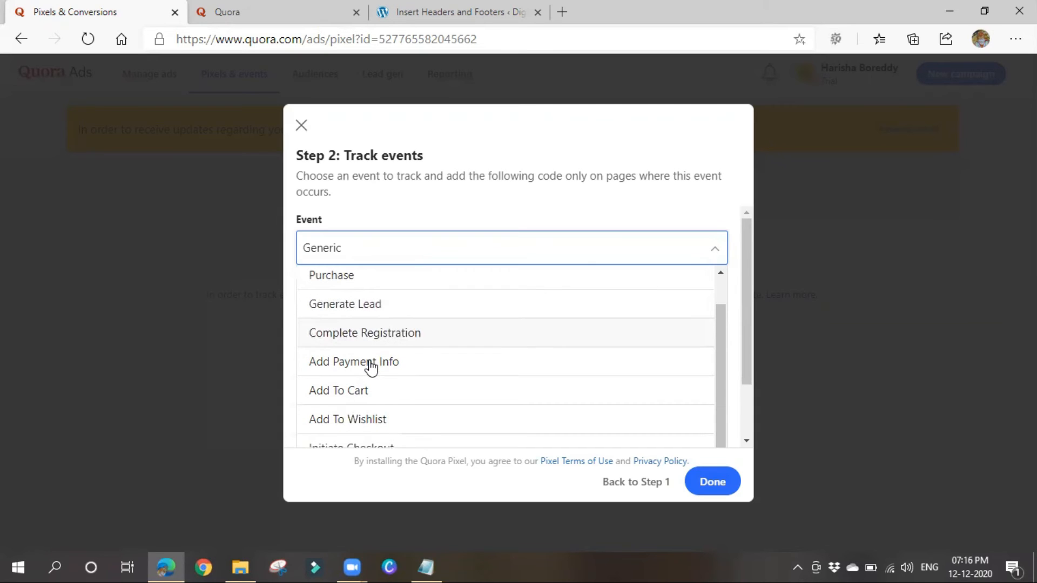
scroll(357, 346, "up", 1)
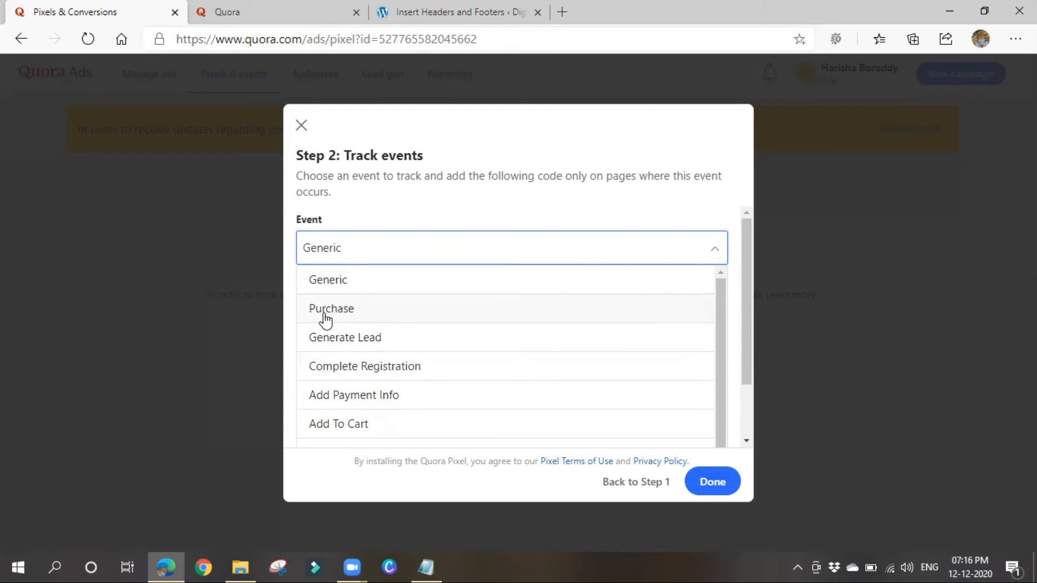
scroll(389, 372, "down", 1)
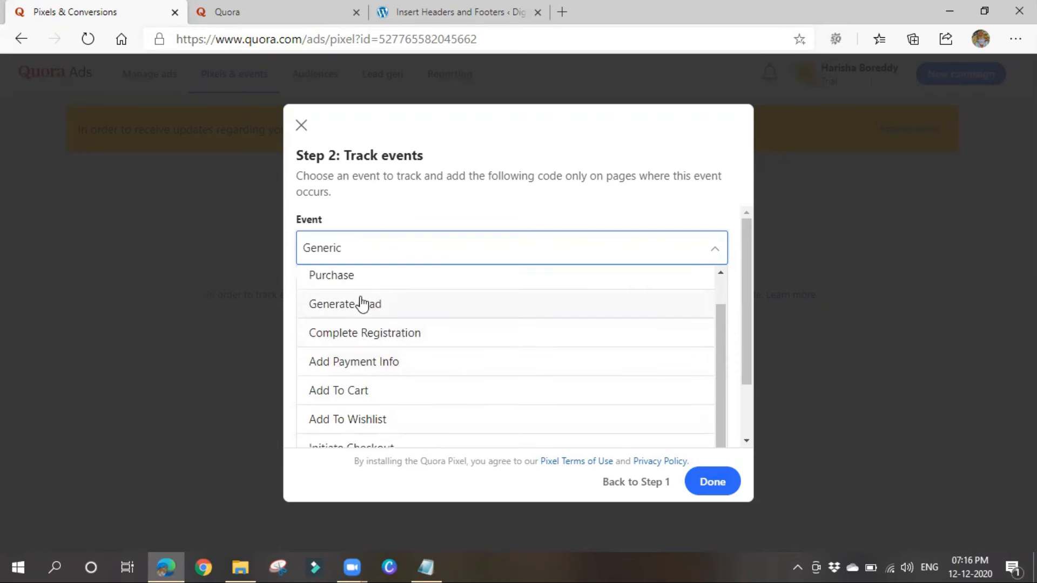
scroll(426, 382, "down", 2)
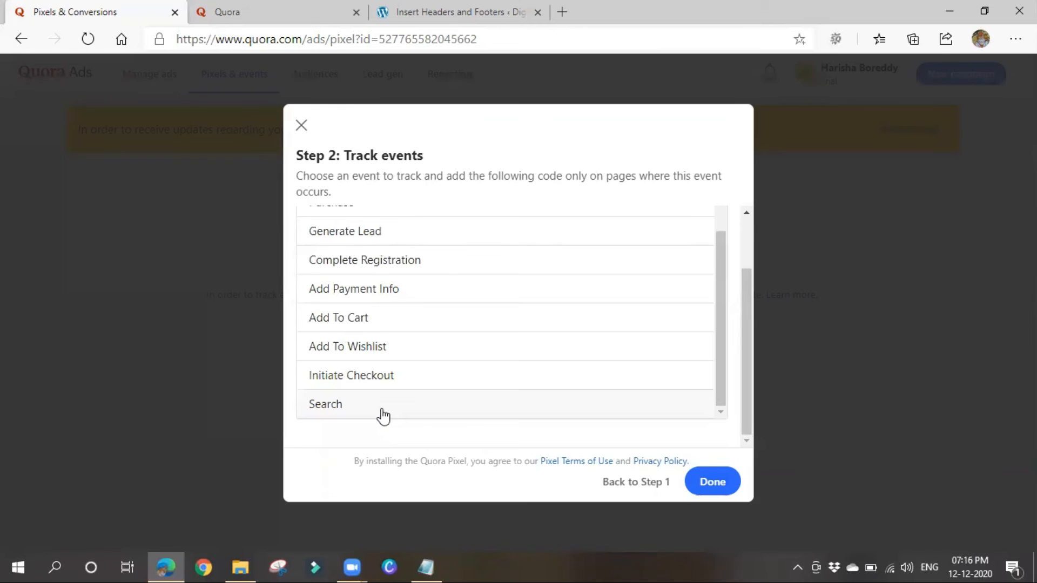
left_click(378, 429)
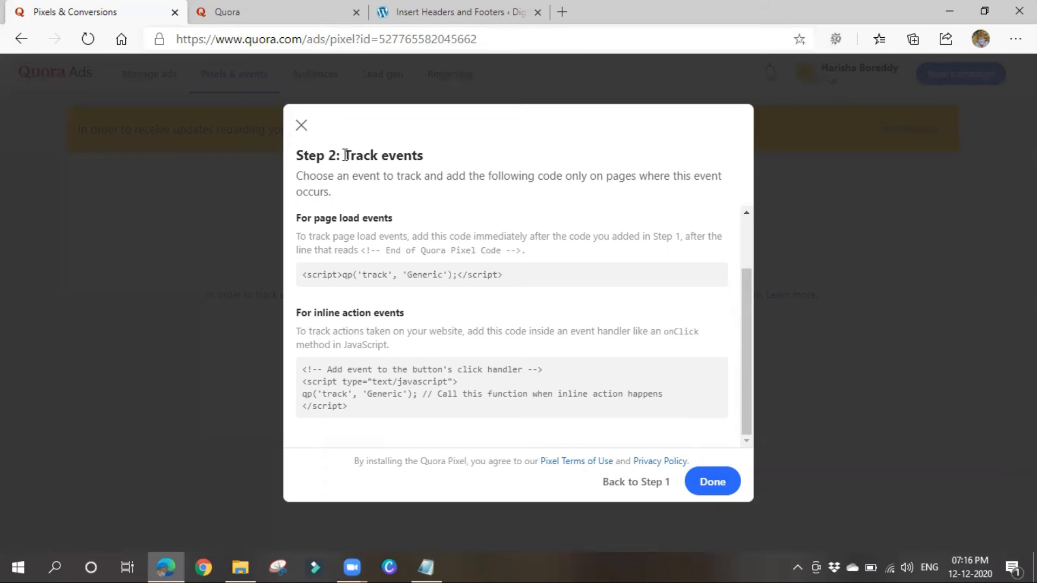
Review the Generic event's page-load and inline JavaScript tracking instructions, then finish with Done.
left_click_drag(345, 155, 446, 166)
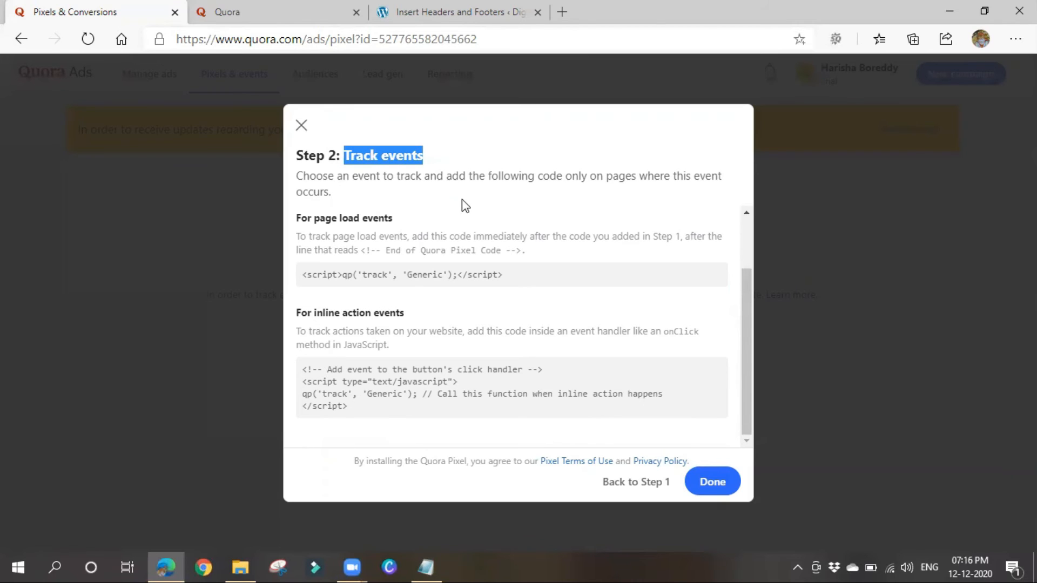
left_click_drag(320, 236, 660, 238)
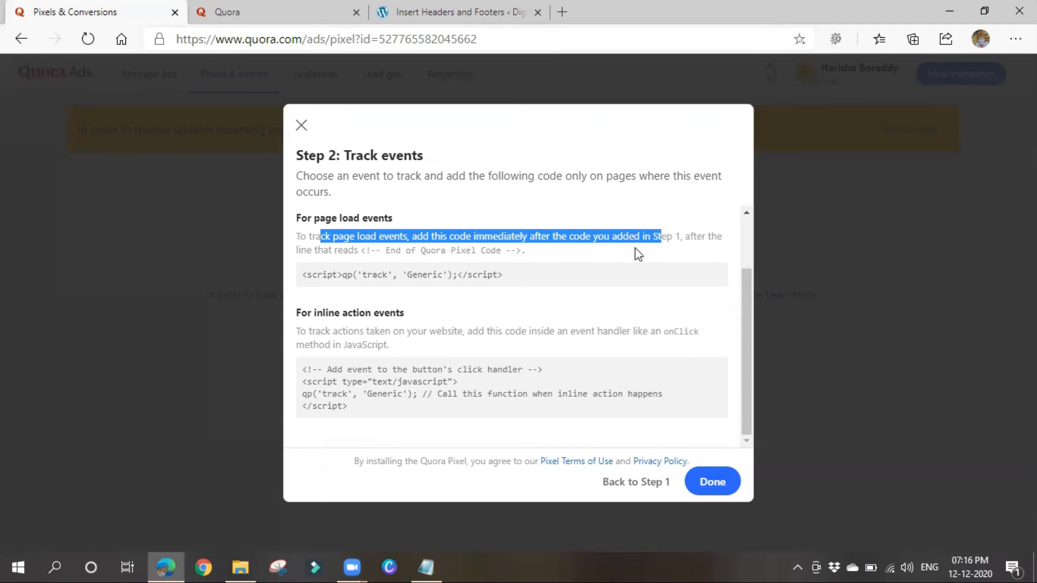
left_click(551, 313)
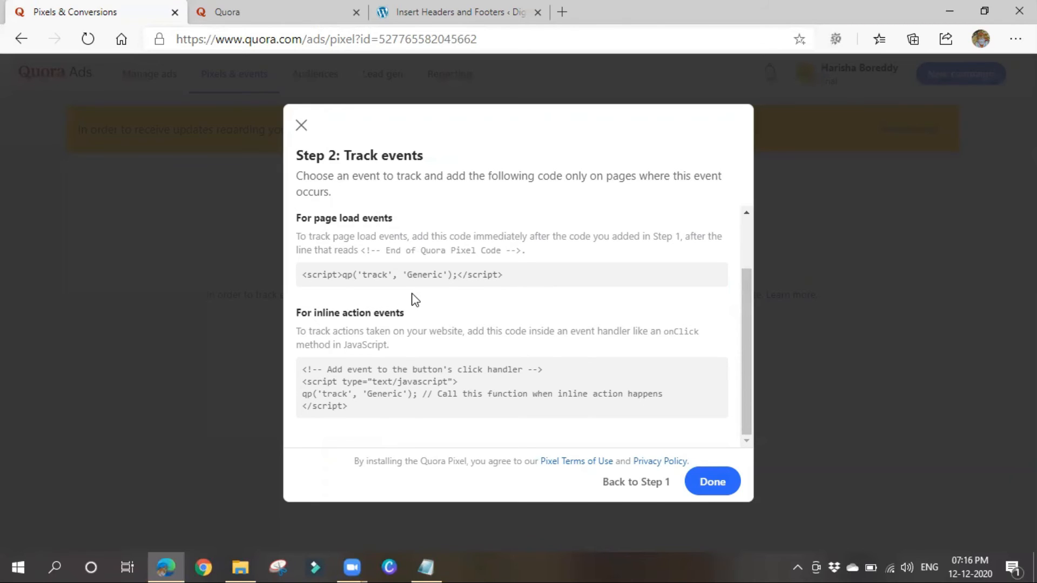
left_click_drag(404, 331, 477, 331)
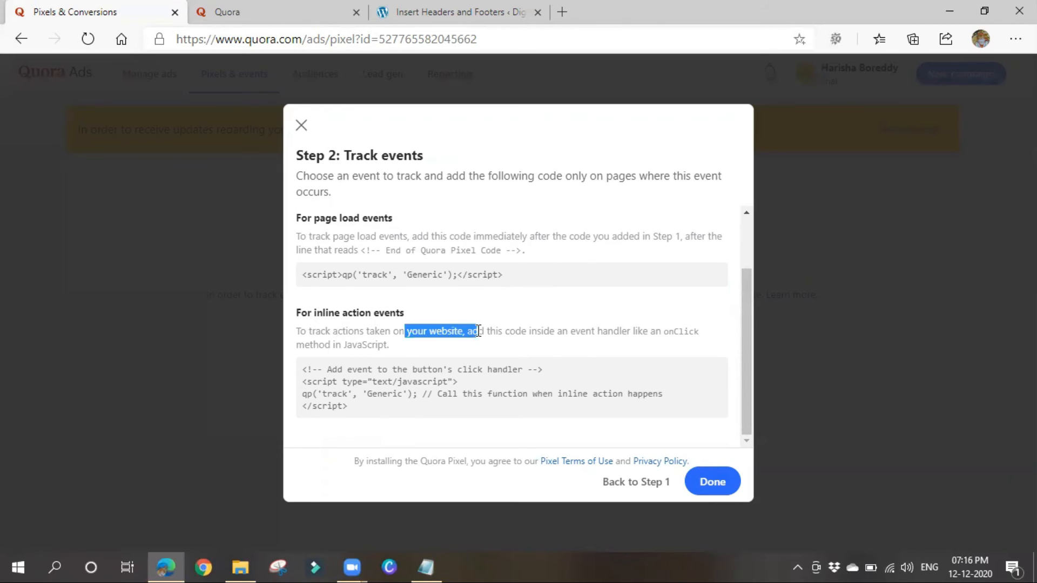
left_click_drag(325, 331, 715, 341)
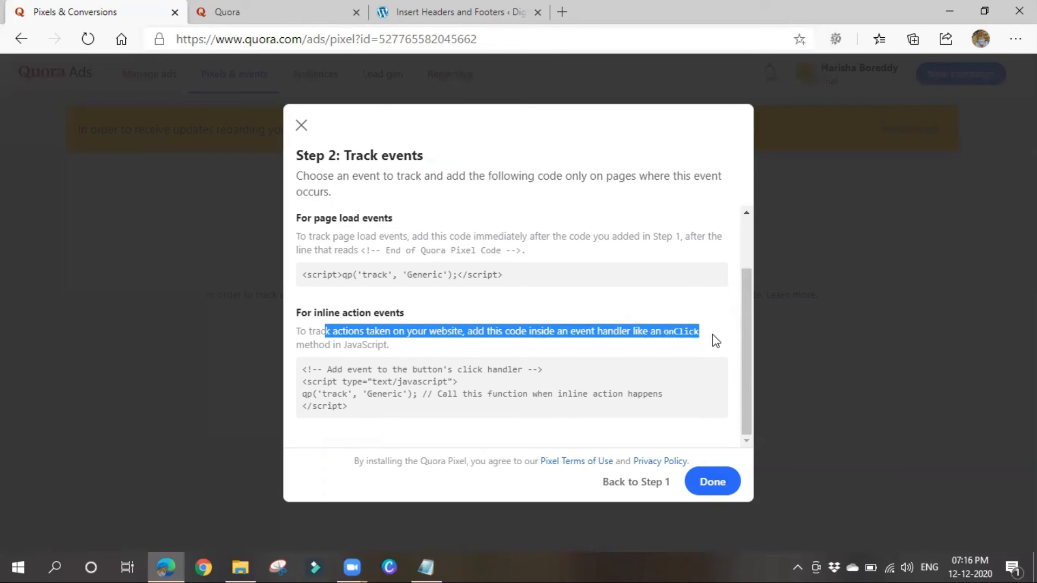
left_click_drag(329, 341, 423, 346)
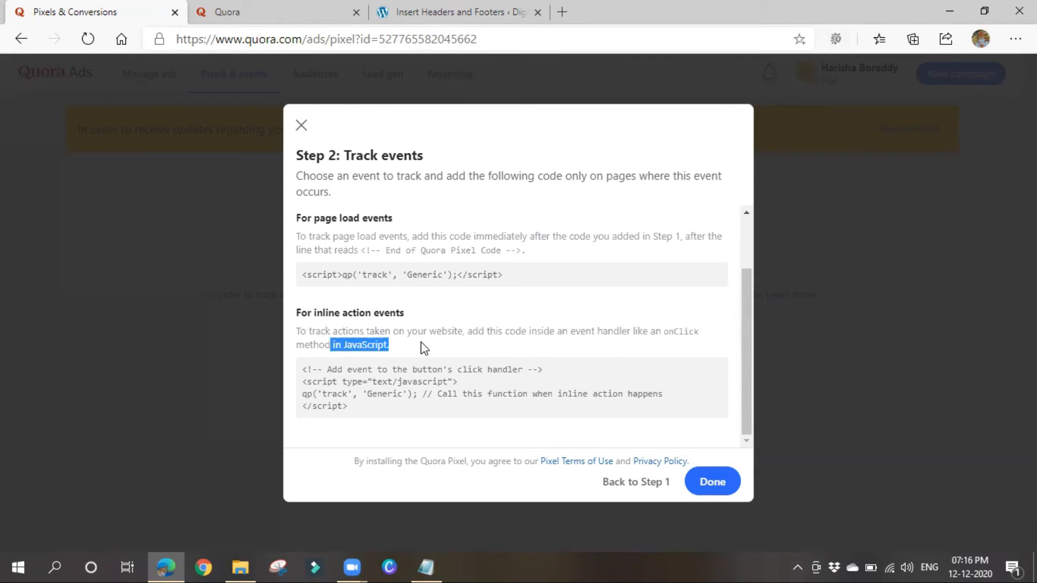
left_click(465, 302)
mouse_move(497, 381)
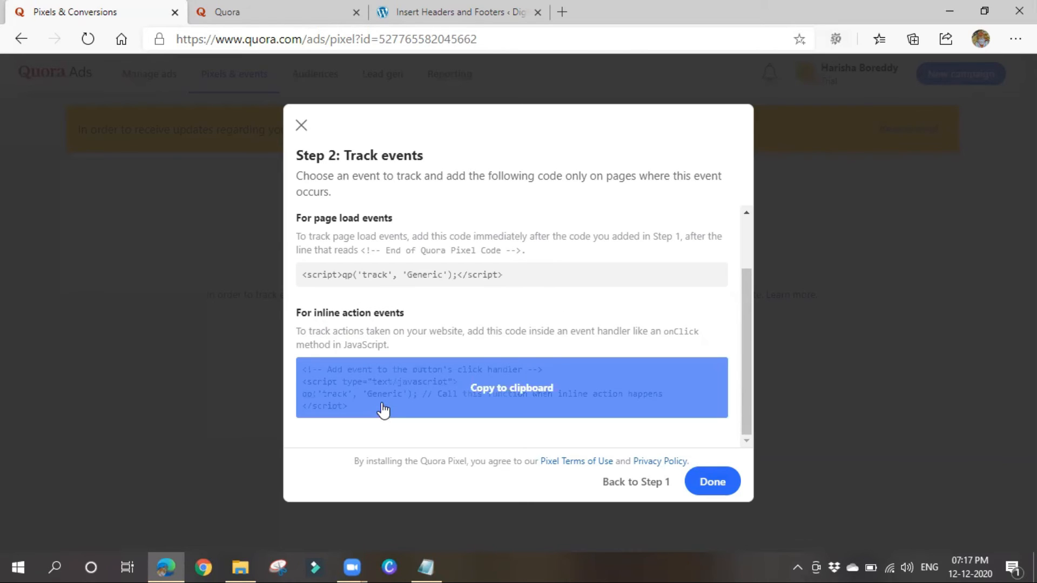
left_click(720, 481)
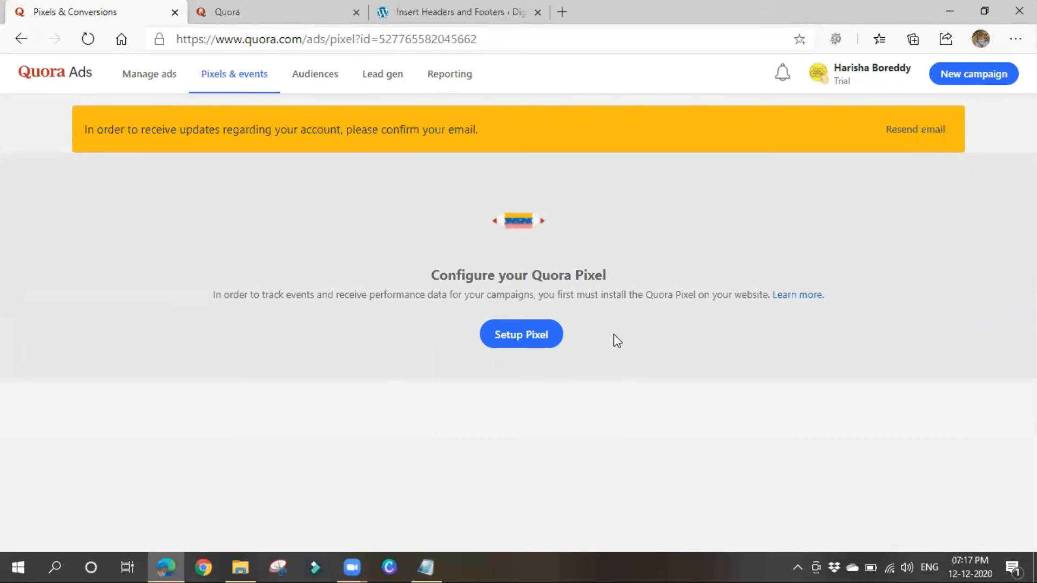
Start the Quora Pixel setup choosing Install with a partner, and continue.
left_click(521, 334)
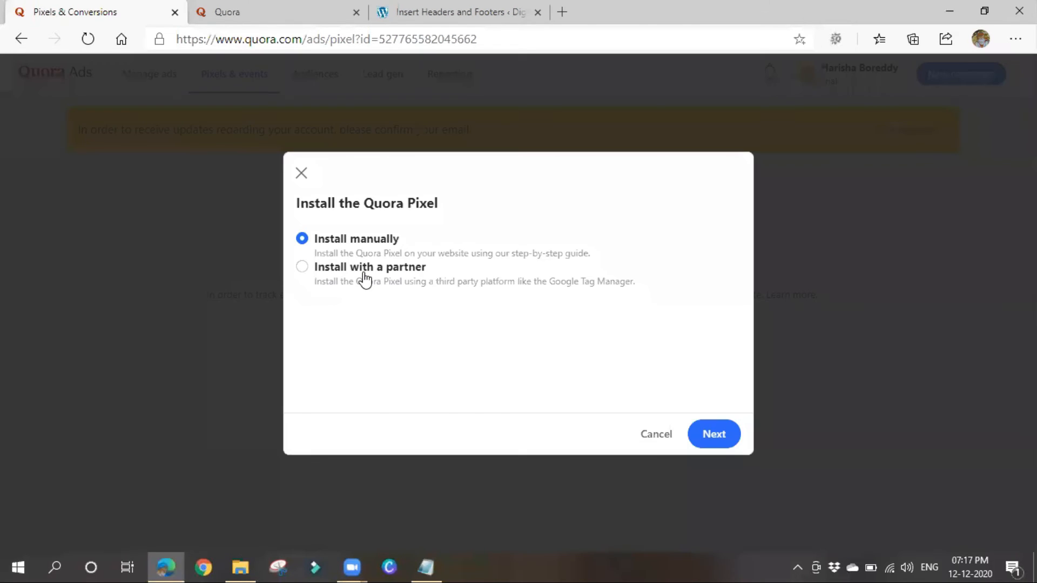
left_click(365, 280)
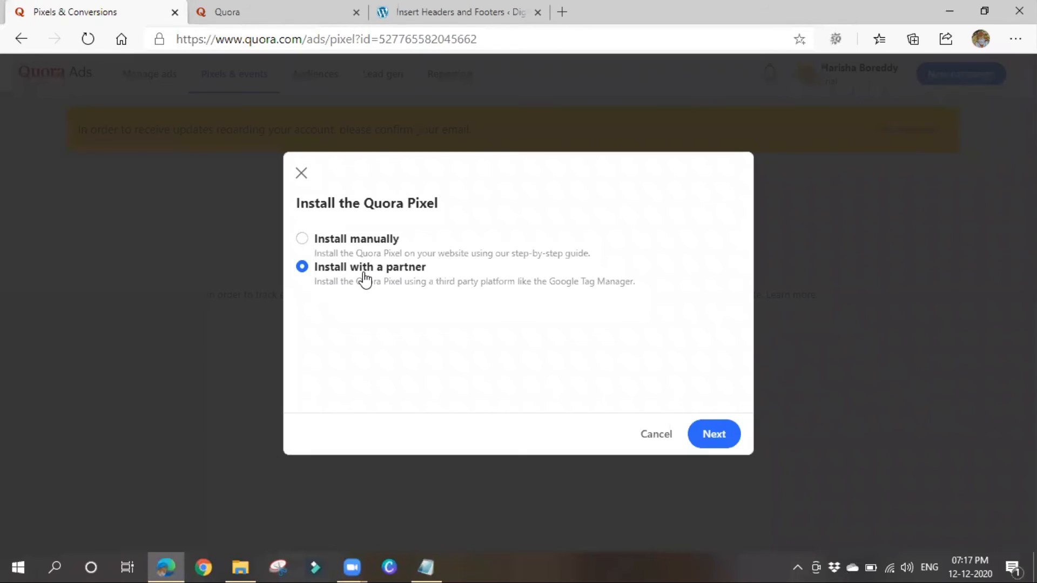
left_click(717, 439)
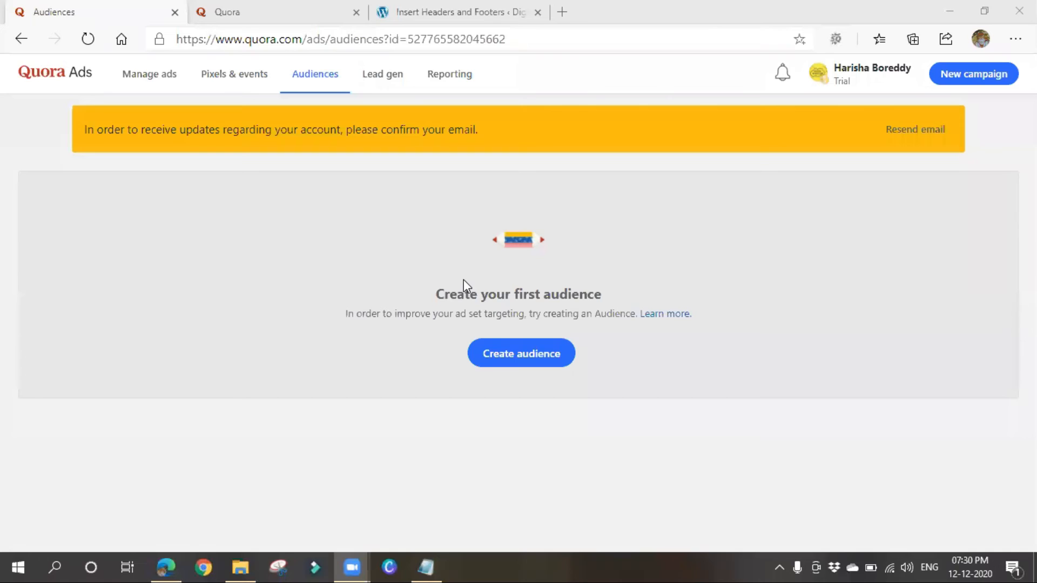
Return to the Pixels & events page from the navigation bar.
left_click(241, 76)
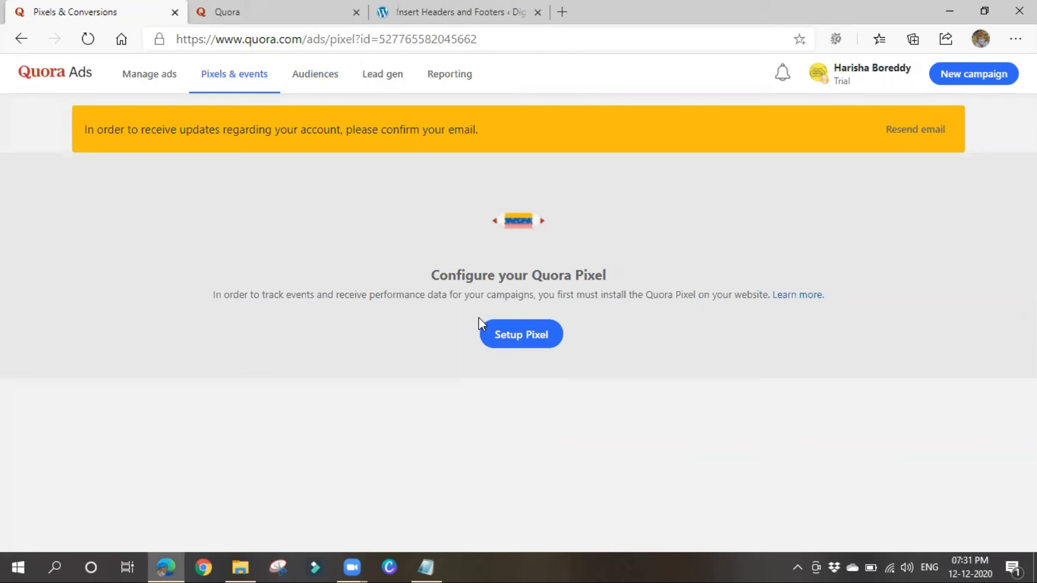
Restart the pixel setup and advance past the base code step to event tracking.
left_click(520, 342)
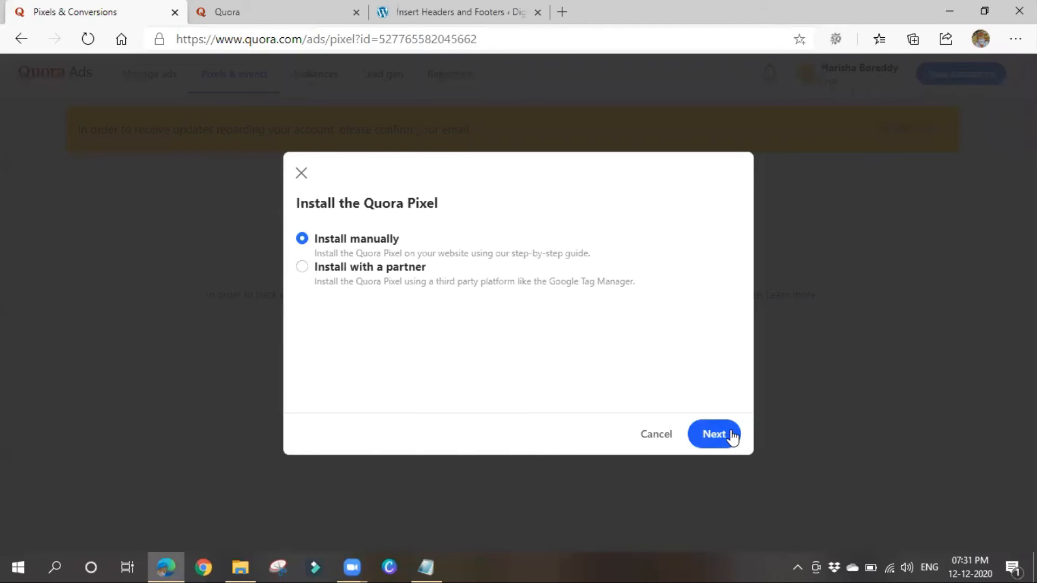
left_click(714, 434)
scroll(494, 384, "down", 3)
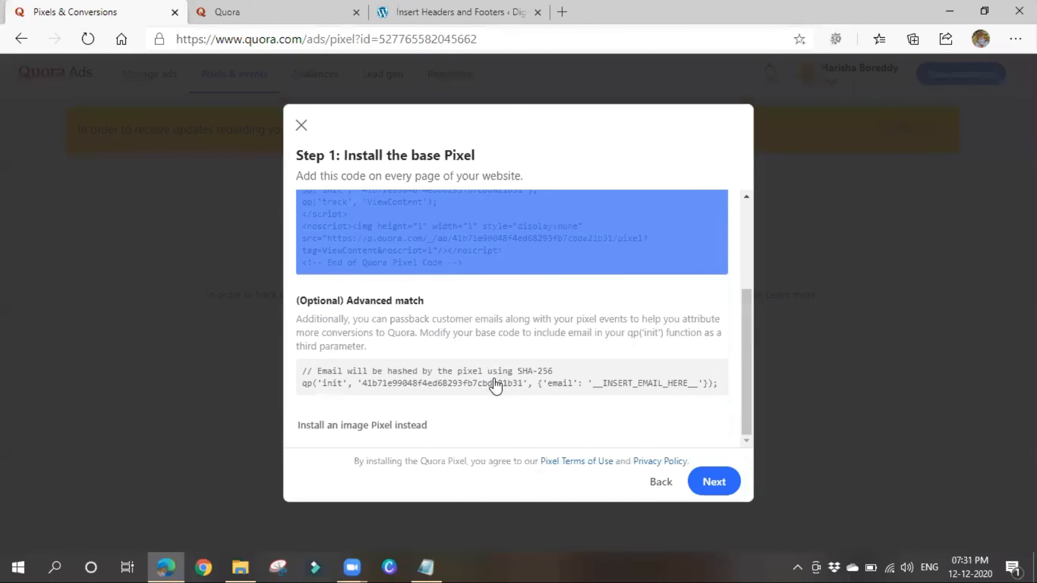
left_click(696, 489)
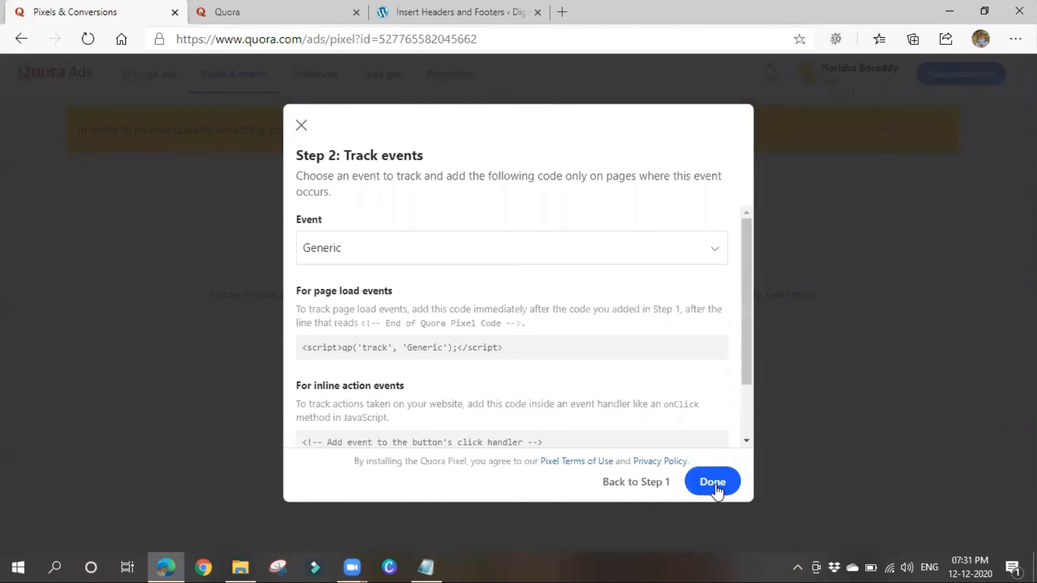
Generate the tracking code for the Purchase event.
left_click(437, 252)
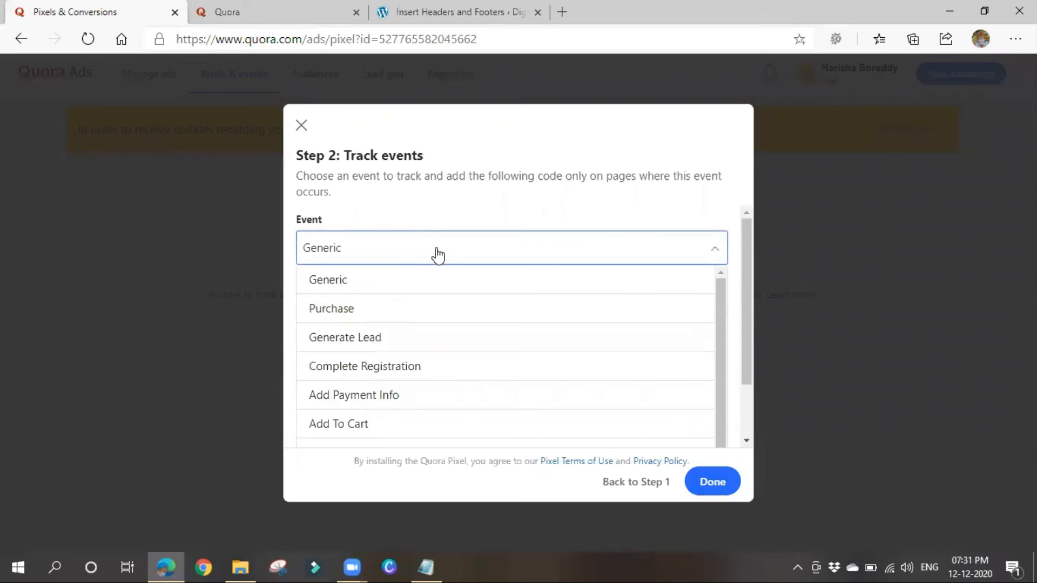
left_click(377, 317)
scroll(486, 346, "down", 2)
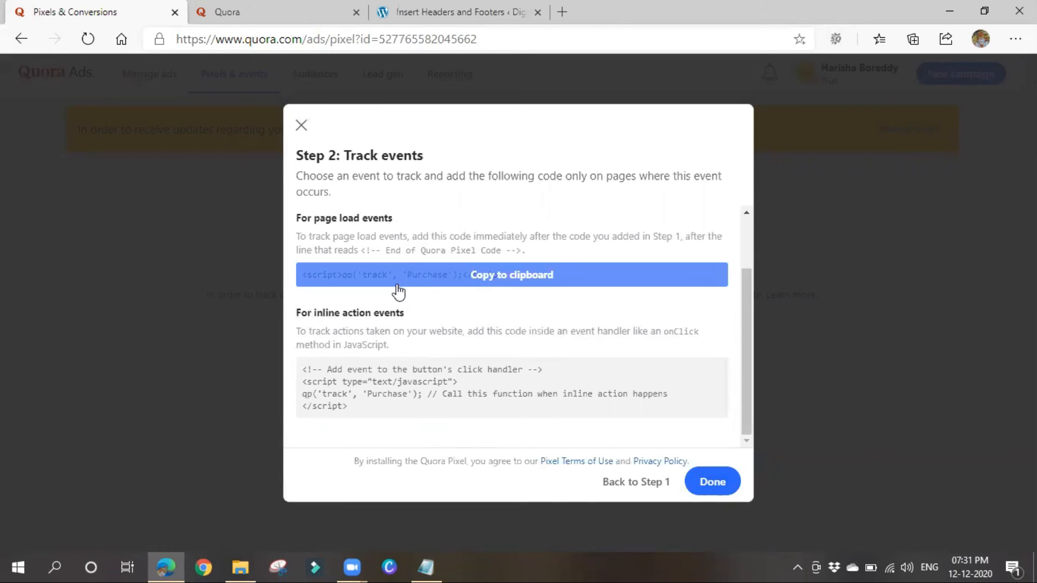
scroll(430, 345, "up", 2)
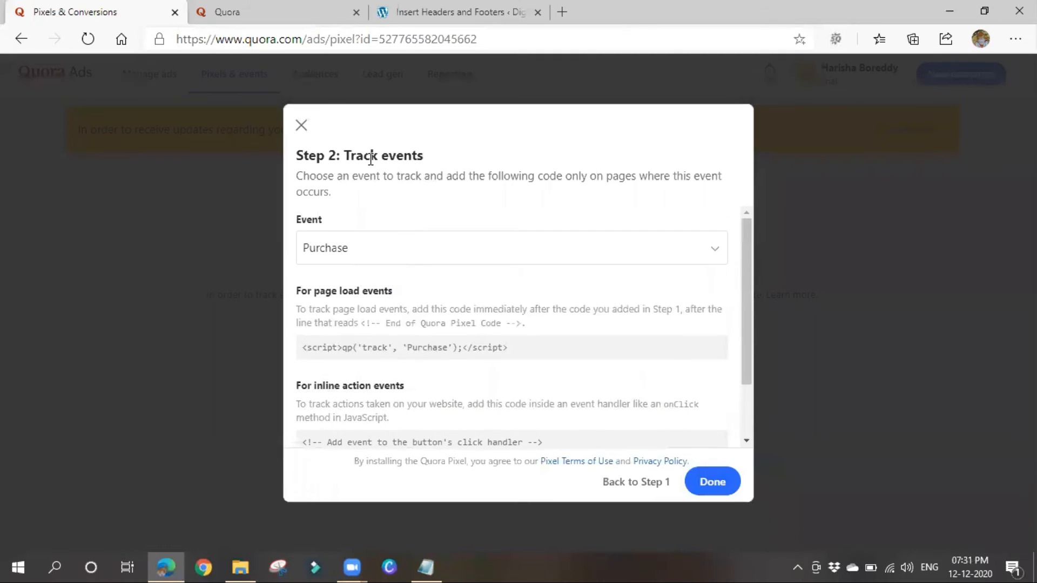
scroll(443, 373, "down", 1)
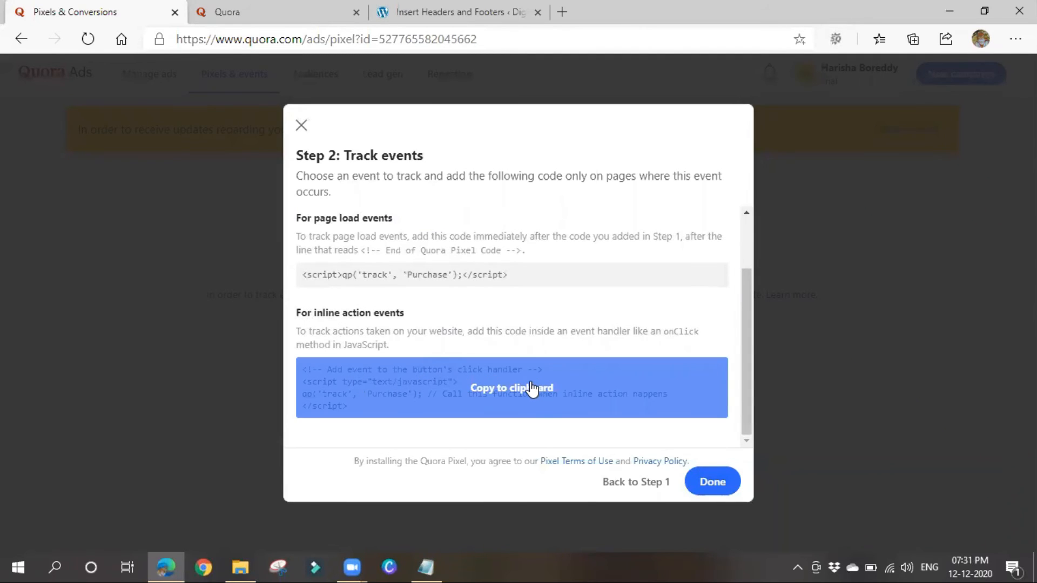
scroll(402, 324, "up", 2)
Switch the event to Add Payment Info, copy its inline code, and finish setup.
left_click(405, 261)
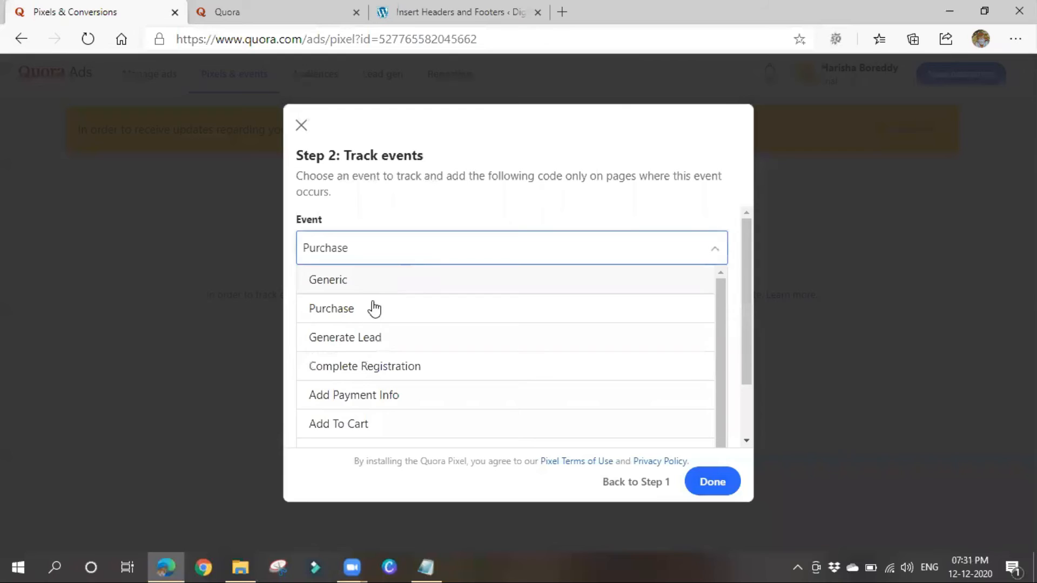
left_click(366, 396)
scroll(404, 390, "down", 2)
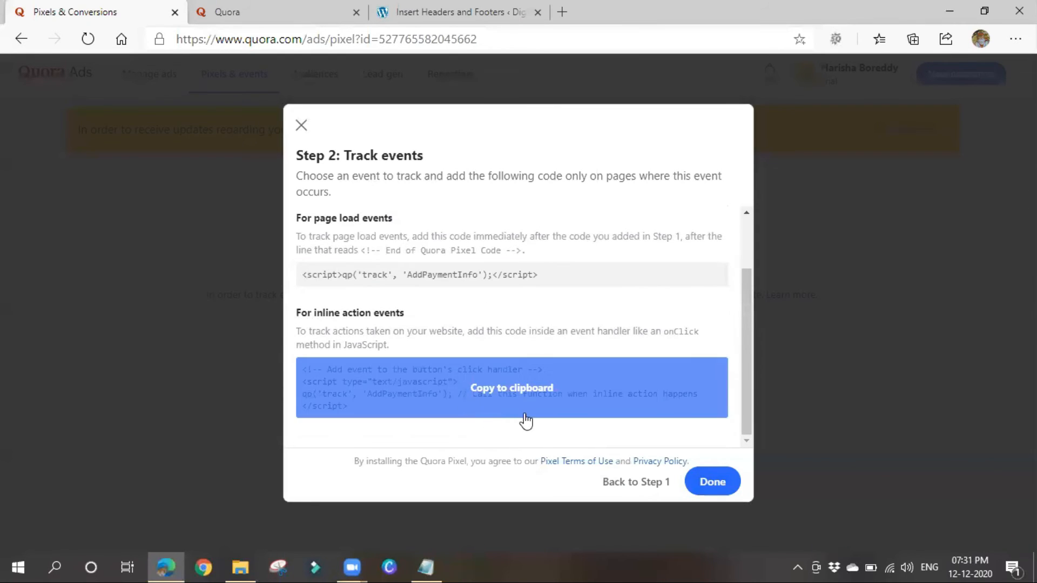
left_click(505, 411)
left_click(703, 484)
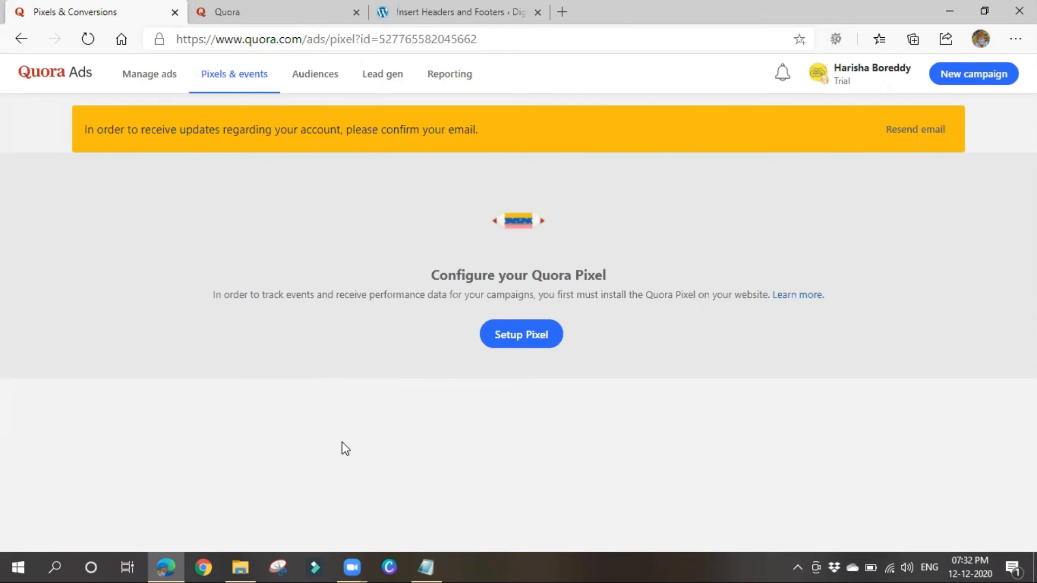
Go to the Audiences page from the top navigation.
left_click(332, 80)
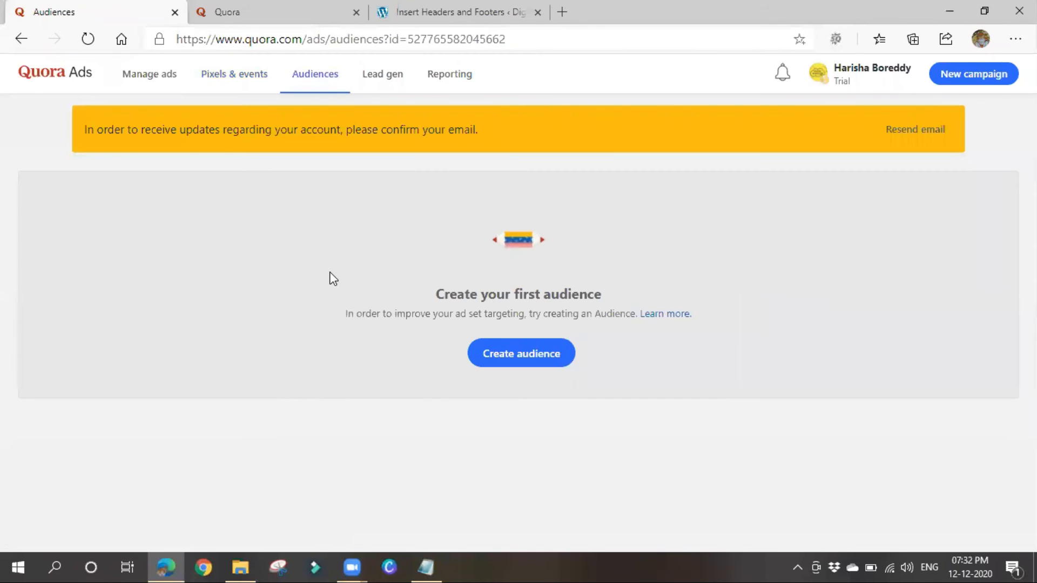
Start a new audience with the Create audience button.
left_click(471, 358)
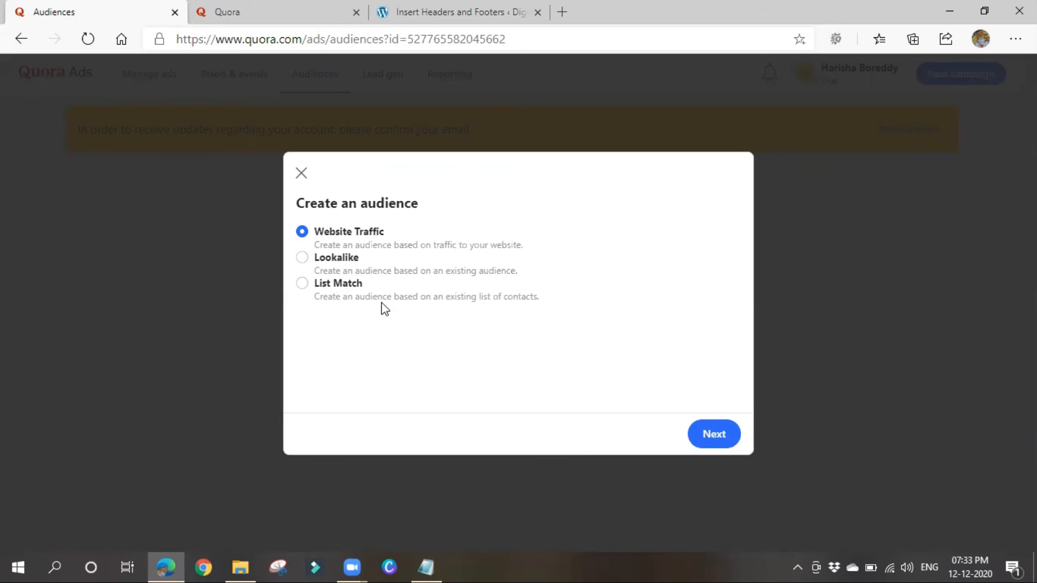
Choose Website Traffic as the audience type and continue to its settings.
left_click(339, 292)
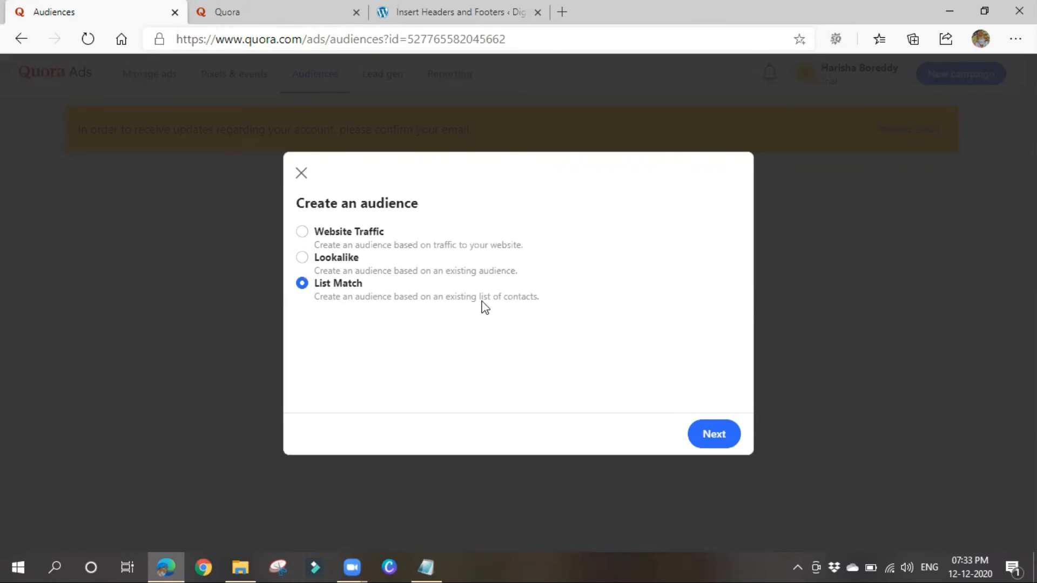
left_click(310, 243)
left_click(718, 435)
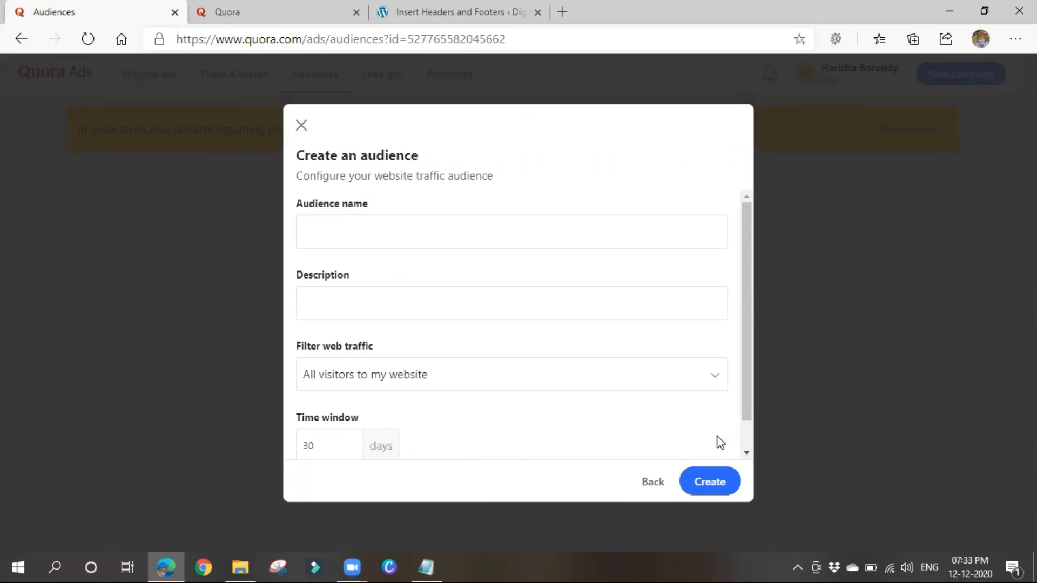
Name the audience 'Trial audience' and show the Filter web traffic options.
left_click(436, 235)
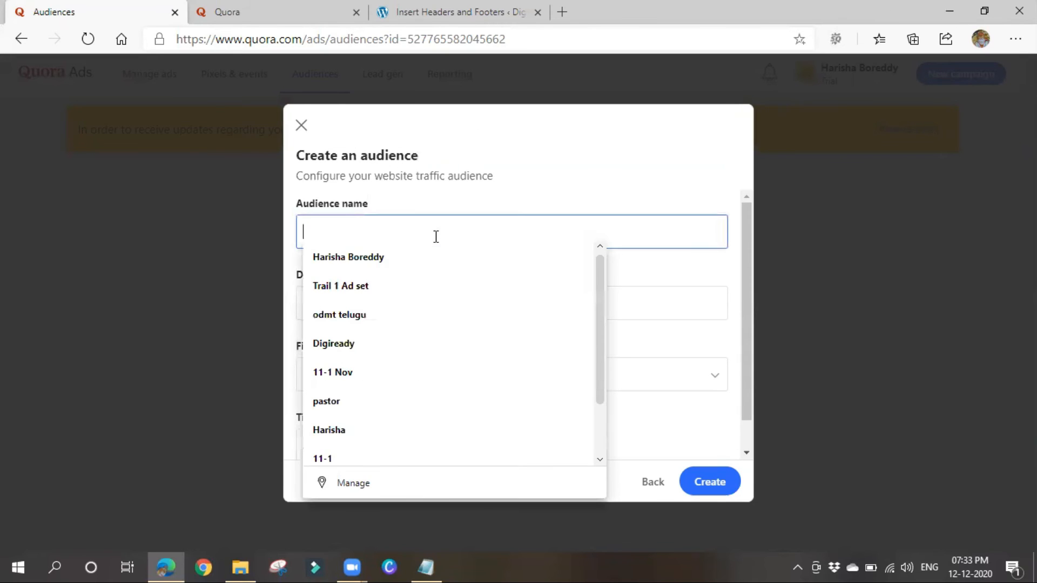
type("Trial audience")
left_click(417, 304)
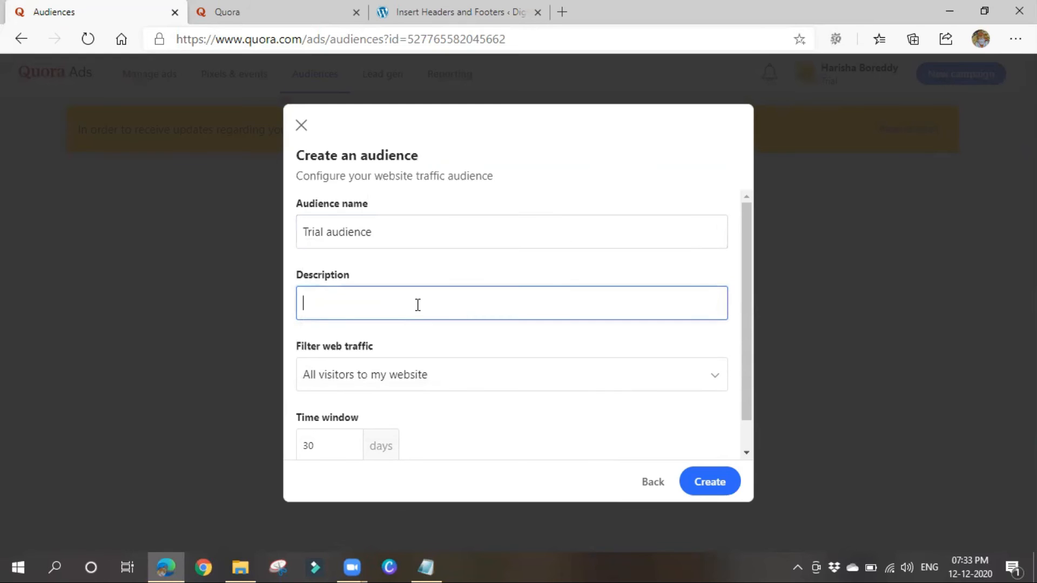
scroll(417, 303, "down", 1)
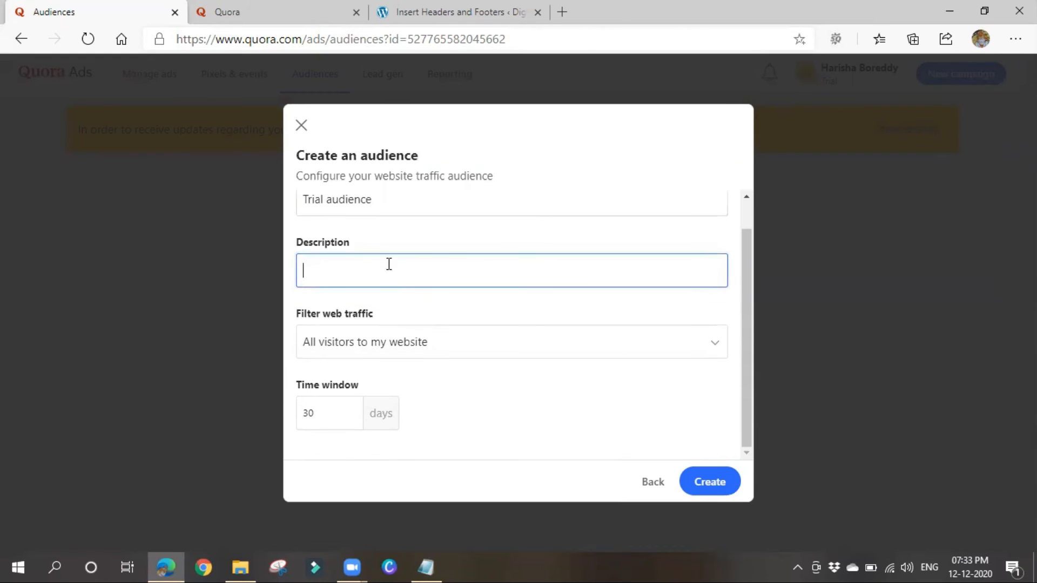
left_click(440, 352)
scroll(454, 299, "down", 1)
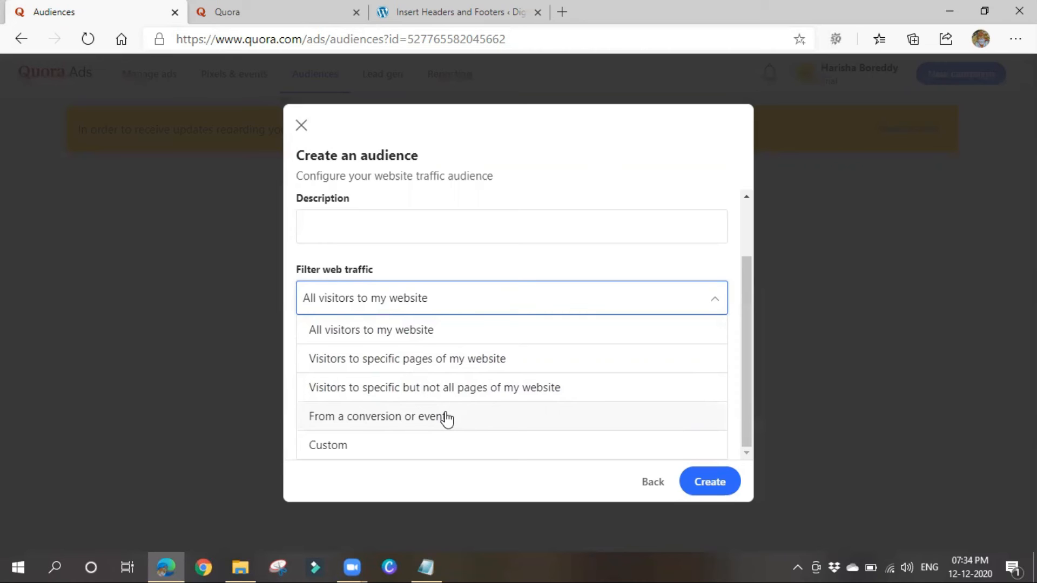
Filter the website traffic to visitors of specific pages, with included users set to URL Equals.
left_click(378, 447)
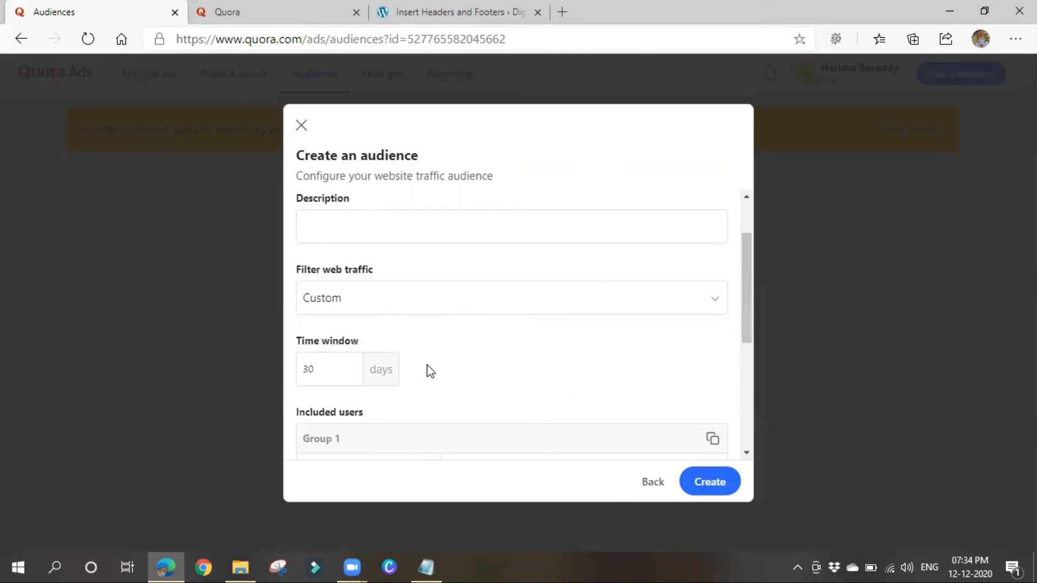
scroll(475, 312, "down", 2)
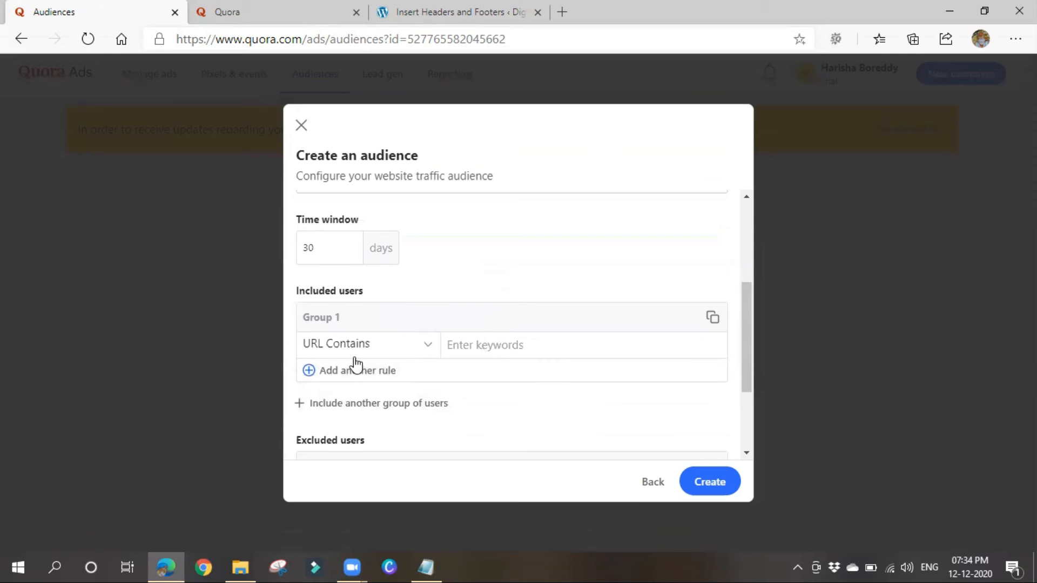
scroll(430, 327, "up", 1)
left_click(379, 268)
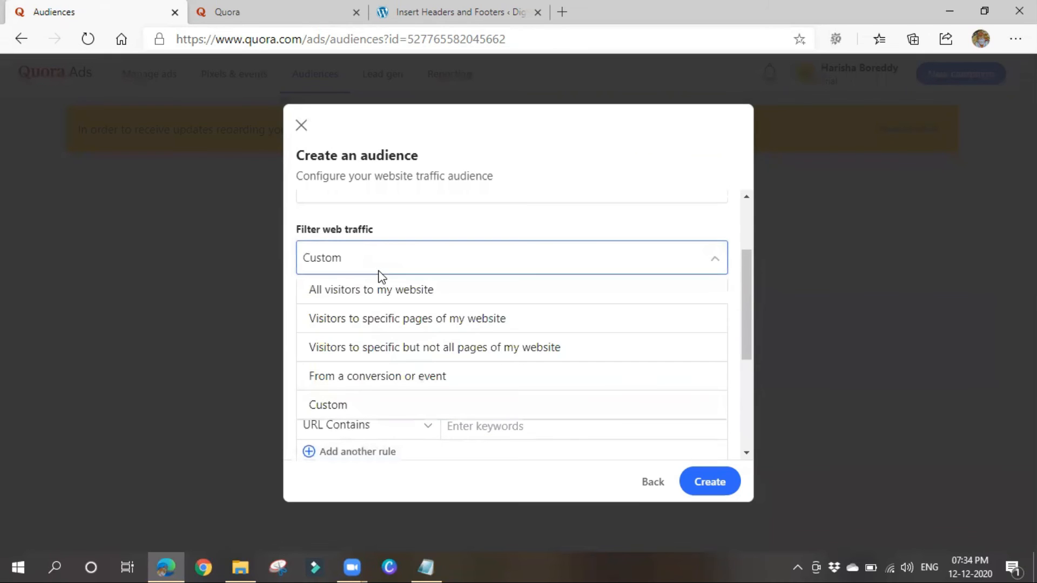
left_click(359, 324)
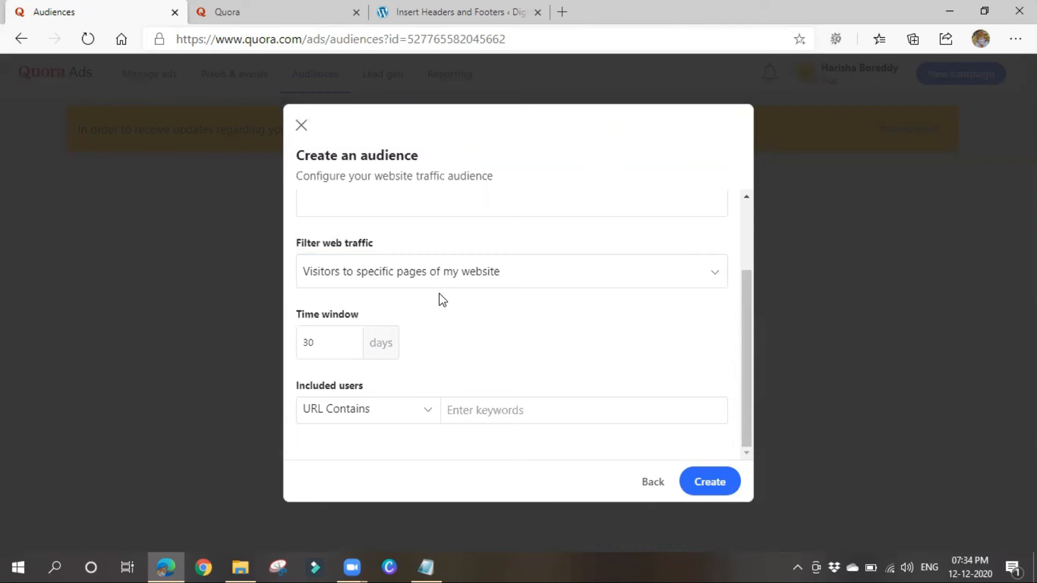
left_click(429, 419)
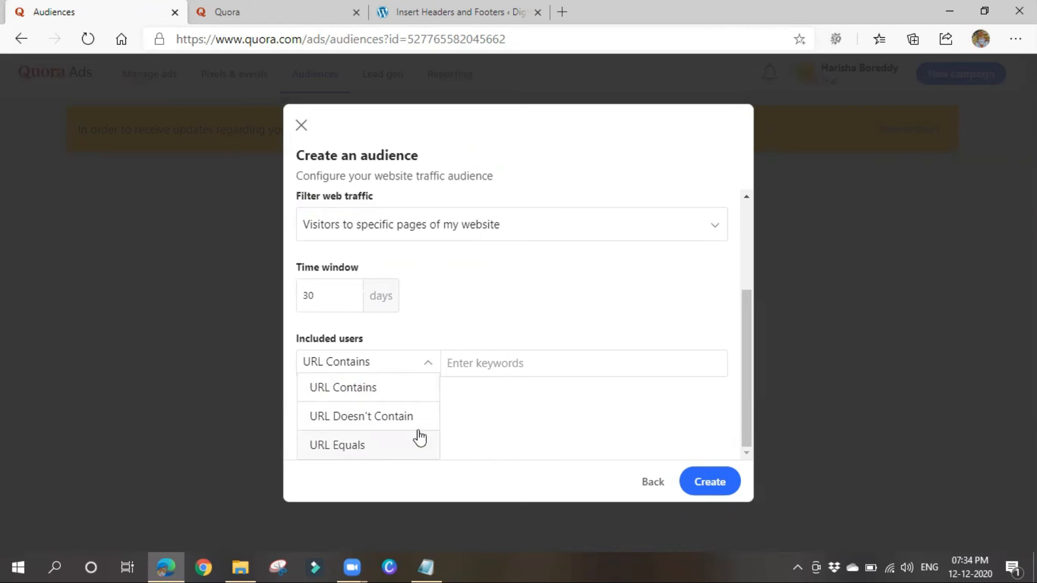
left_click(383, 446)
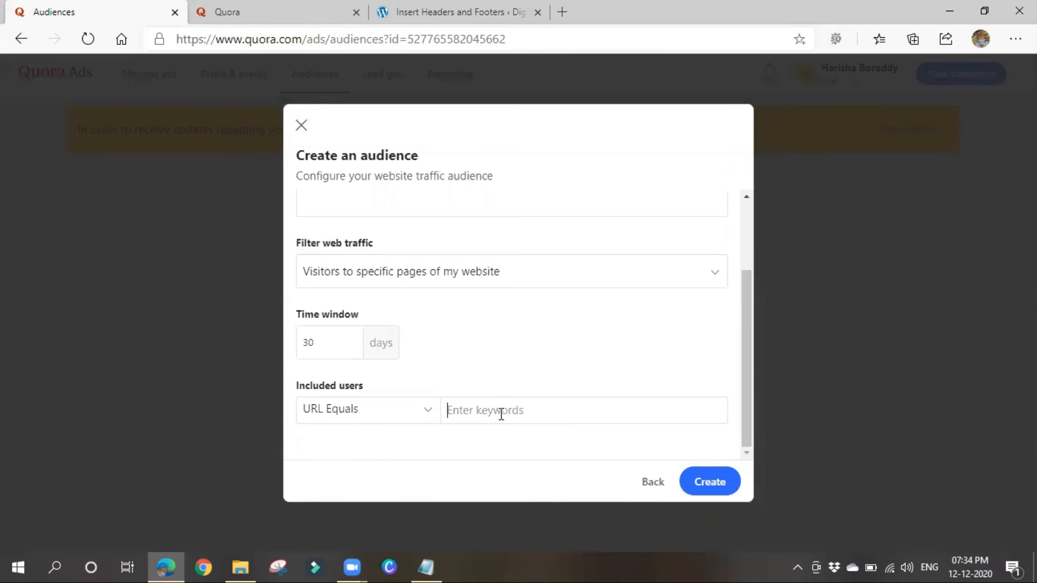
left_click(486, 407)
type("https://www.digiready.in/coy")
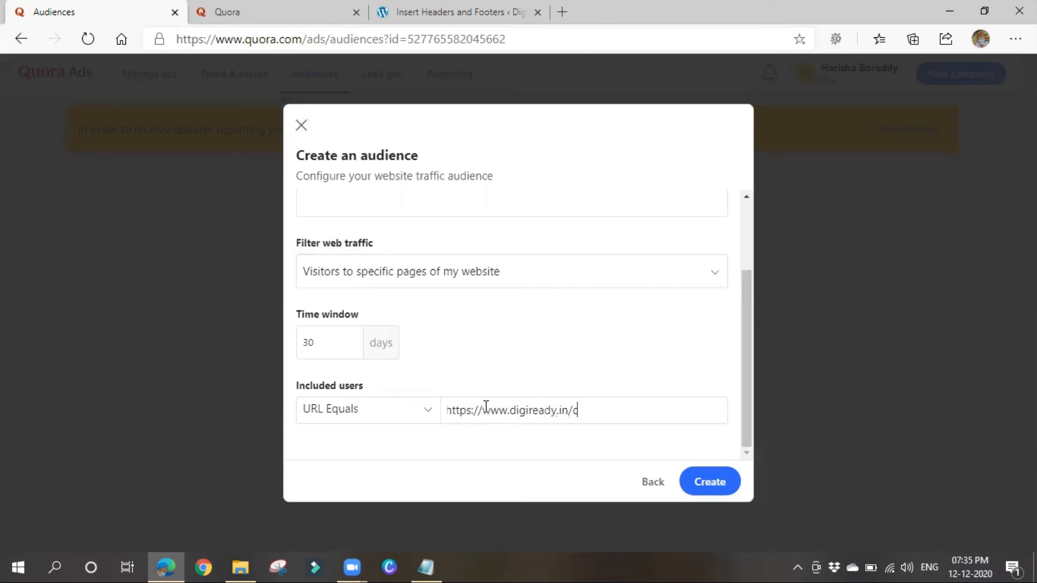
key("BackSpace")
type("urses")
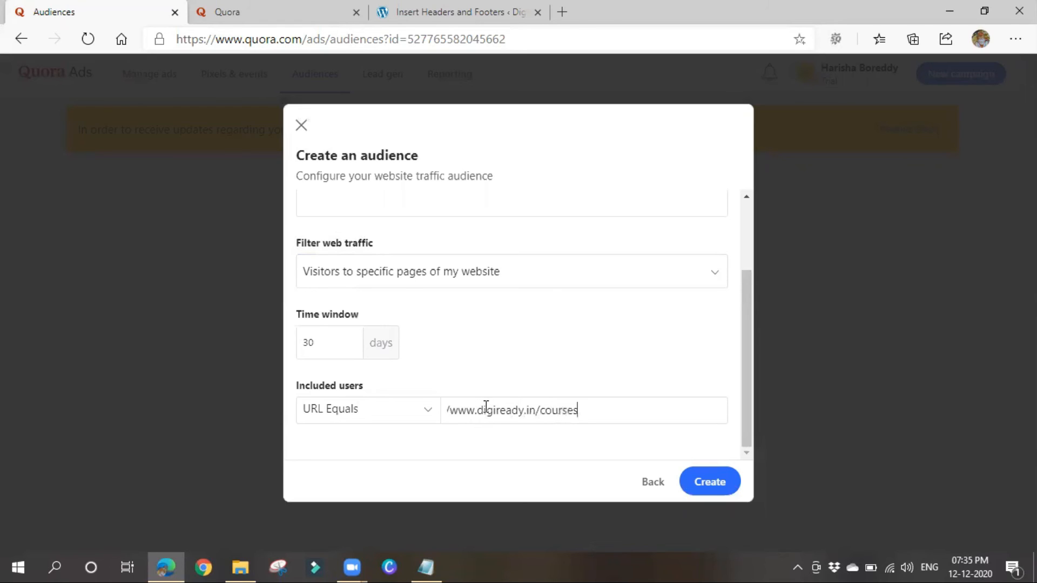
key("Return")
left_click(535, 409)
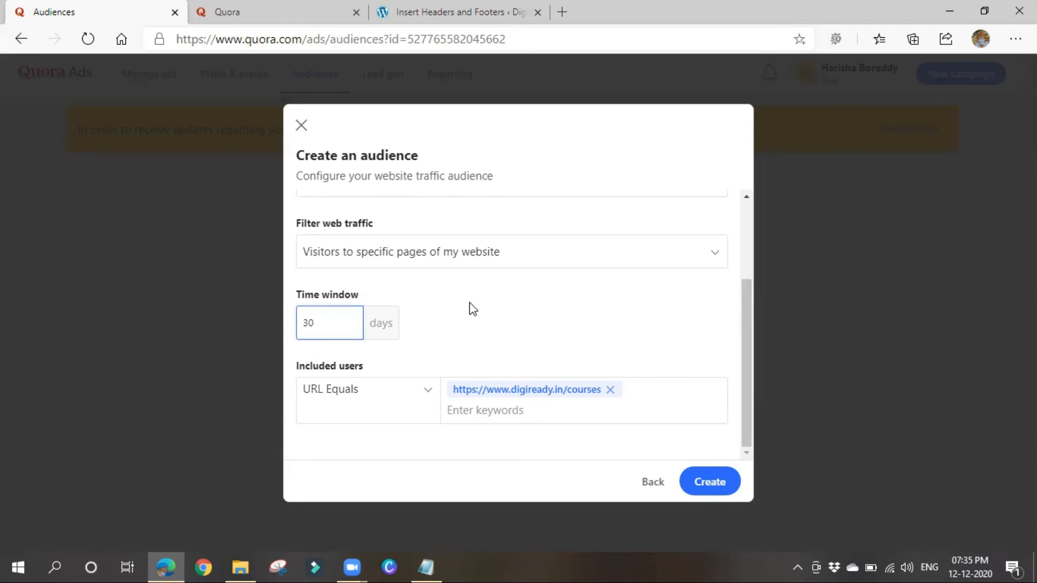
left_click(695, 480)
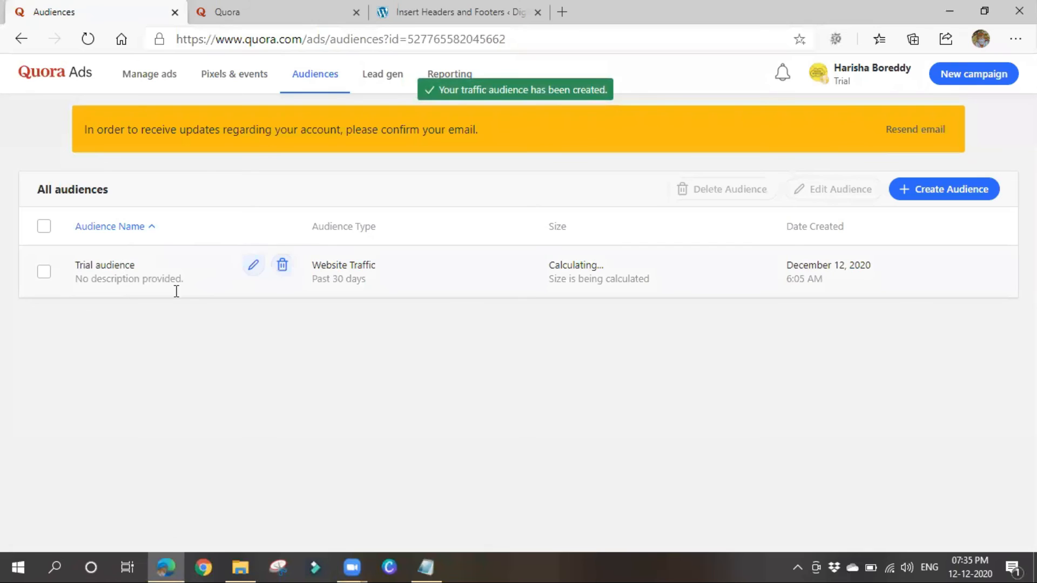
left_click(939, 189)
left_click(371, 273)
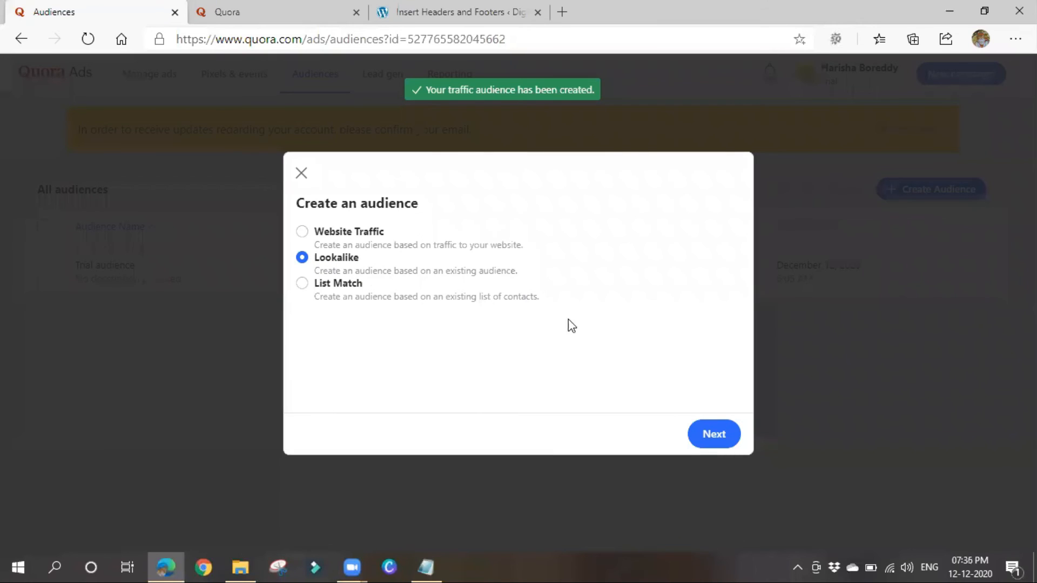
left_click(736, 436)
scroll(419, 250, "down", 2)
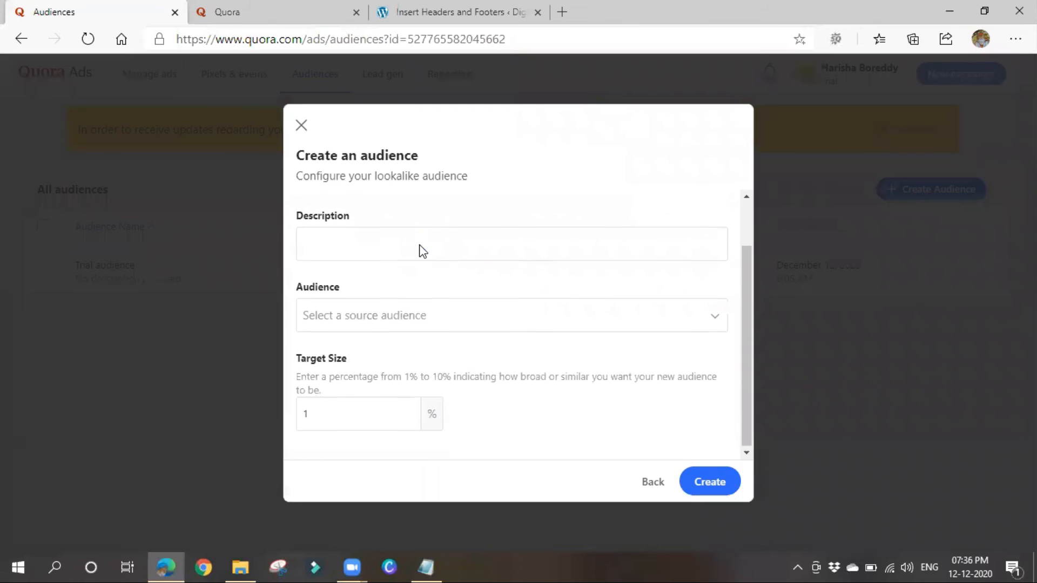
left_click(302, 414)
type("1")
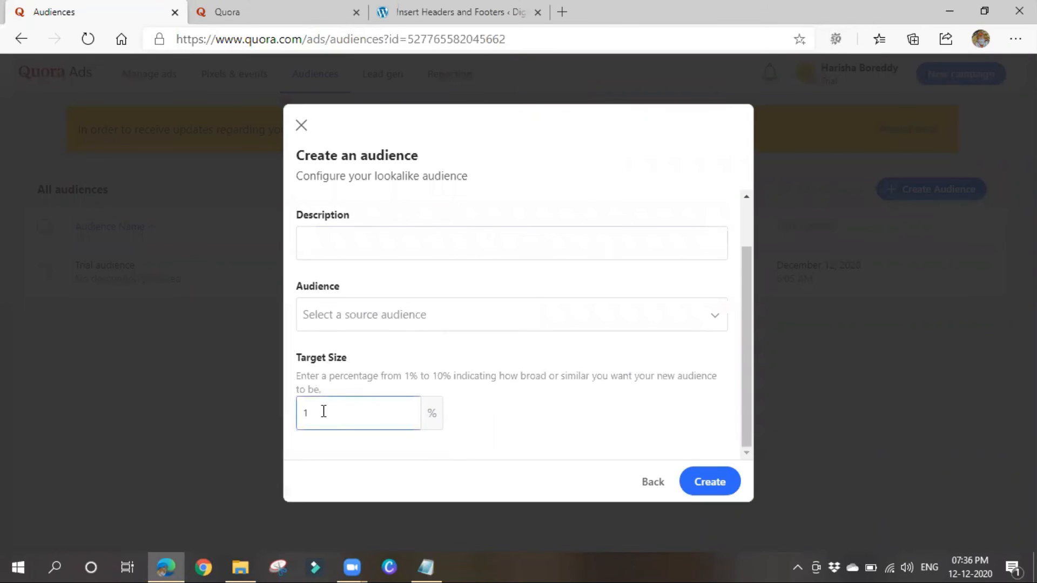
left_click_drag(333, 376, 491, 377)
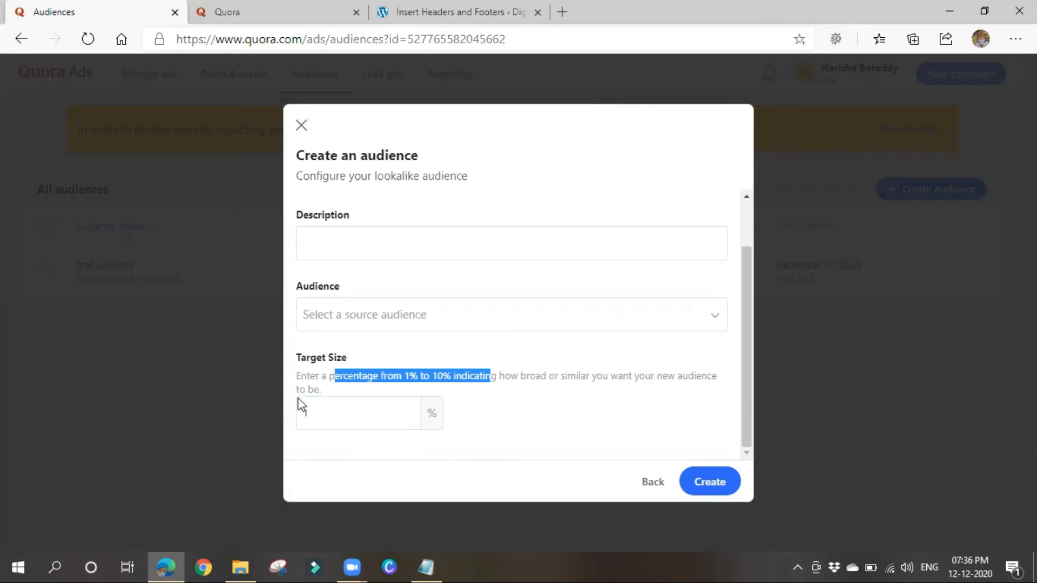
left_click_drag(320, 377, 677, 396)
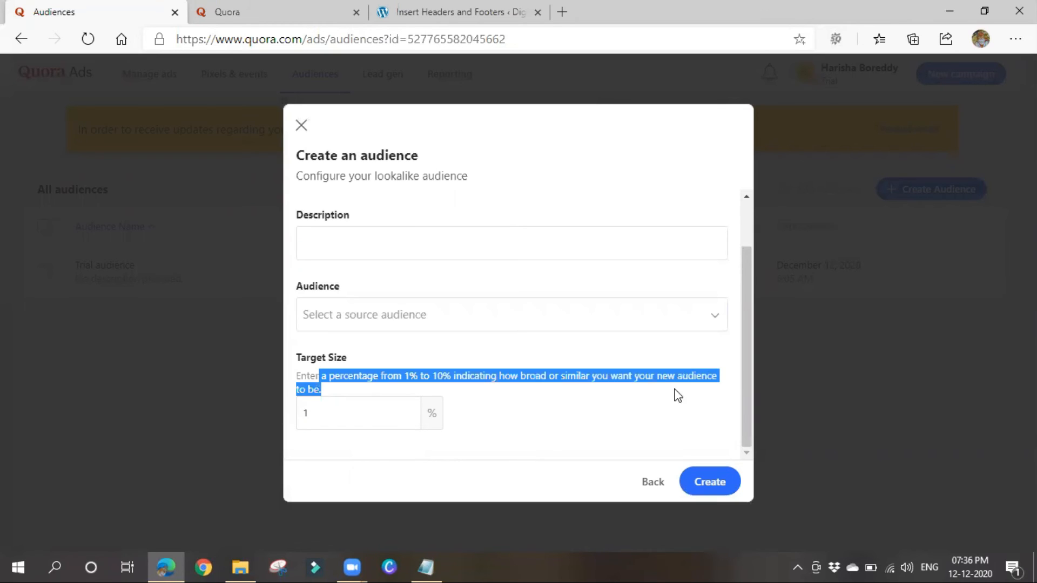
left_click(635, 399)
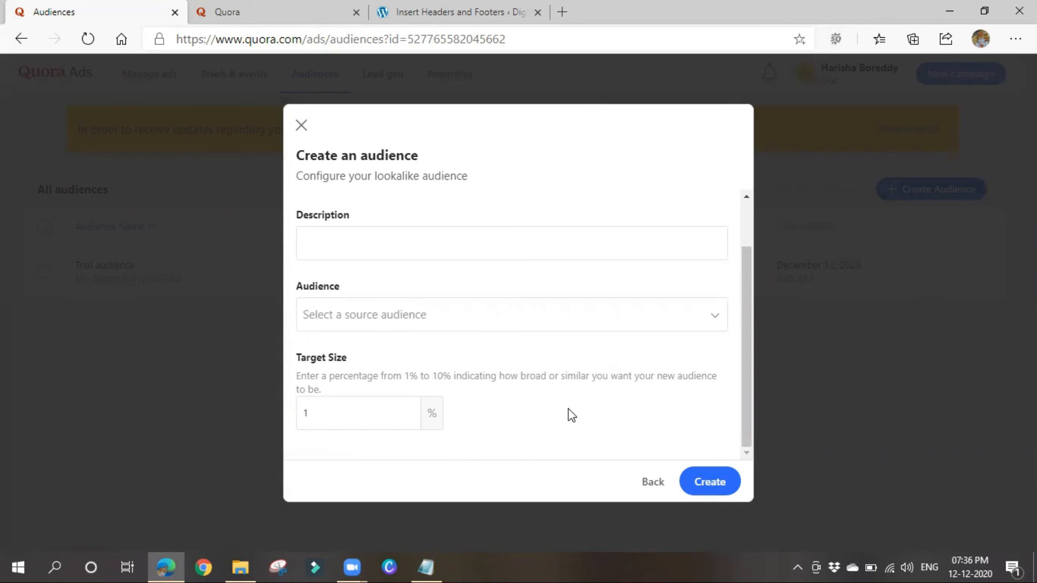
scroll(446, 358, "up", 1)
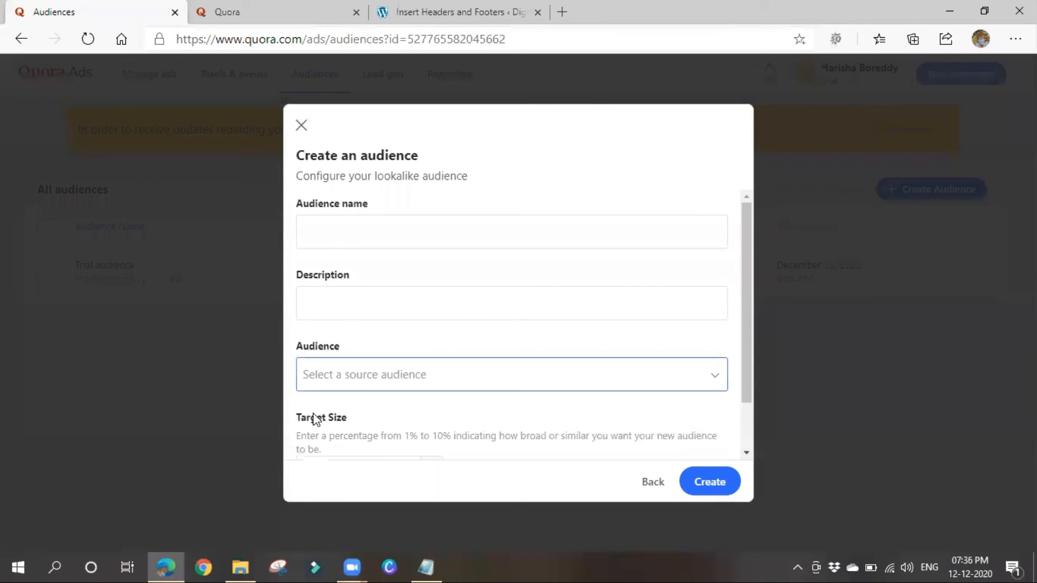
left_click(396, 374)
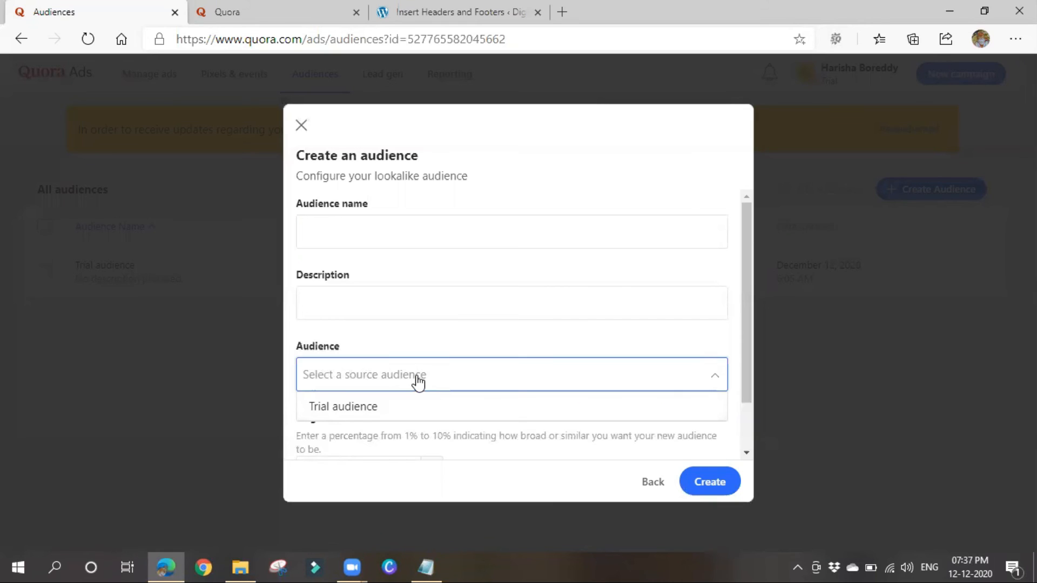
left_click(301, 126)
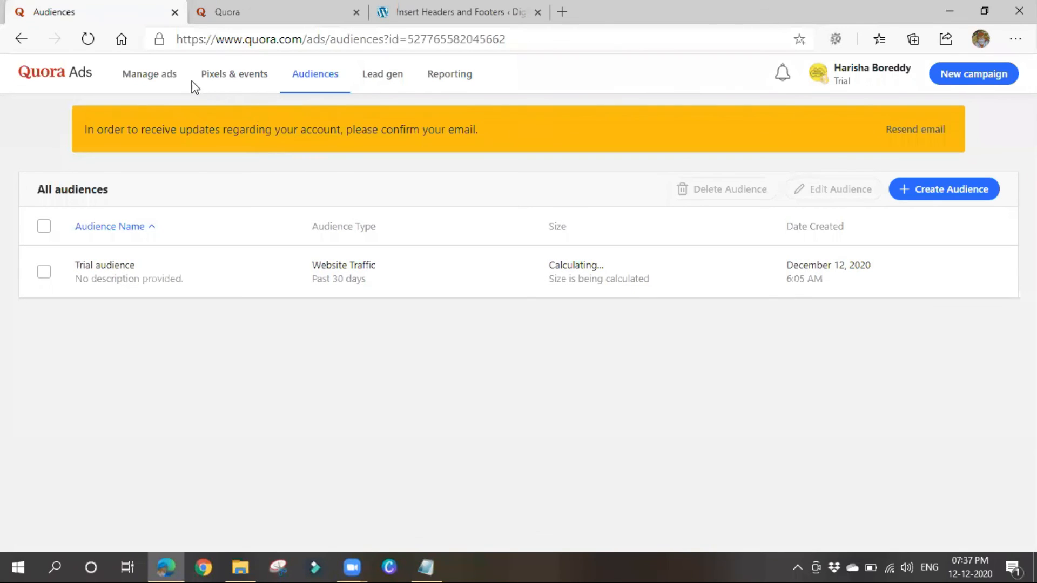
Start a new campaign from Manage ads and name it retargeting.
left_click(167, 78)
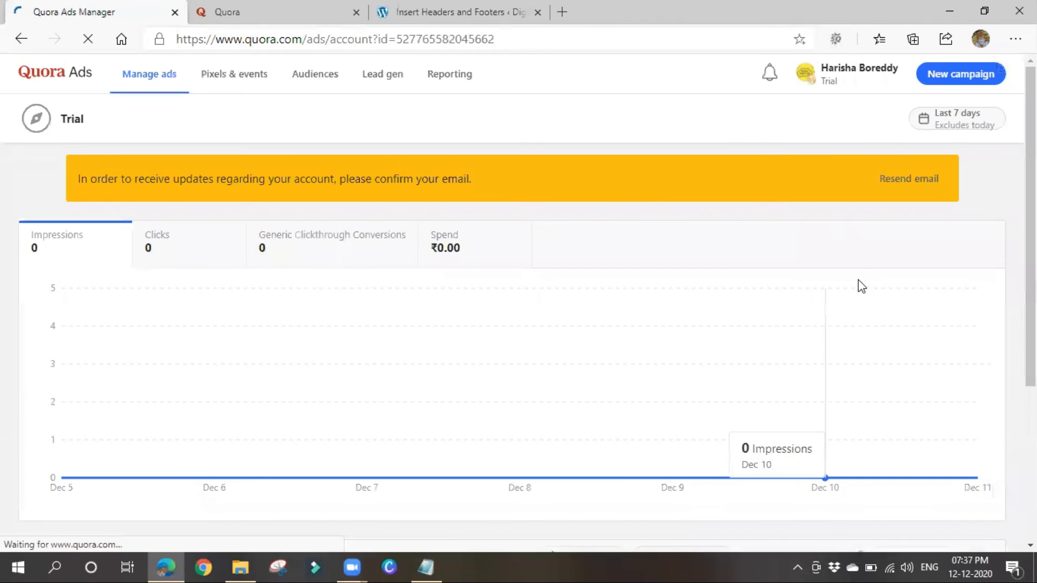
left_click(972, 79)
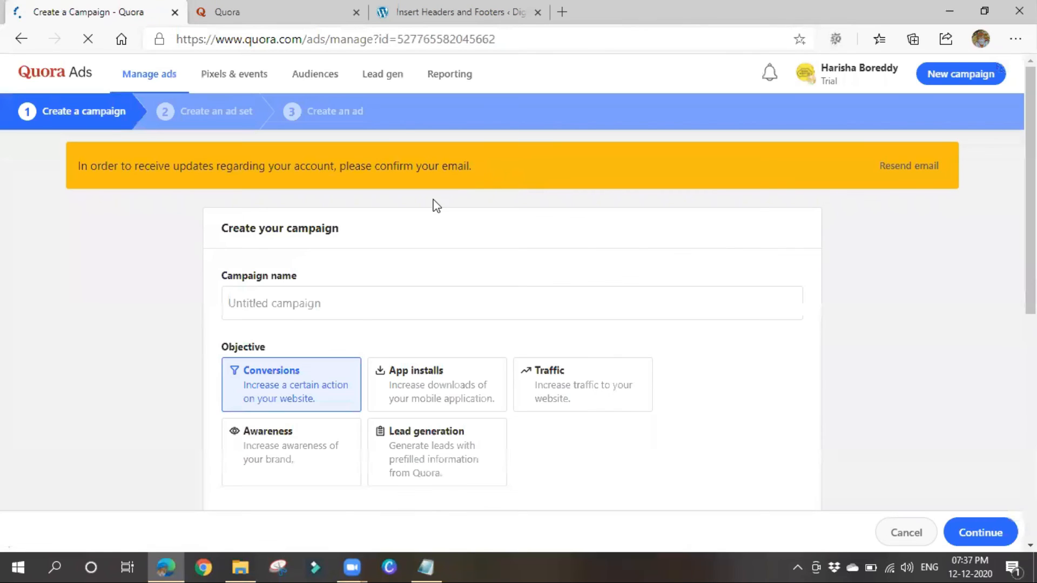
left_click(343, 304)
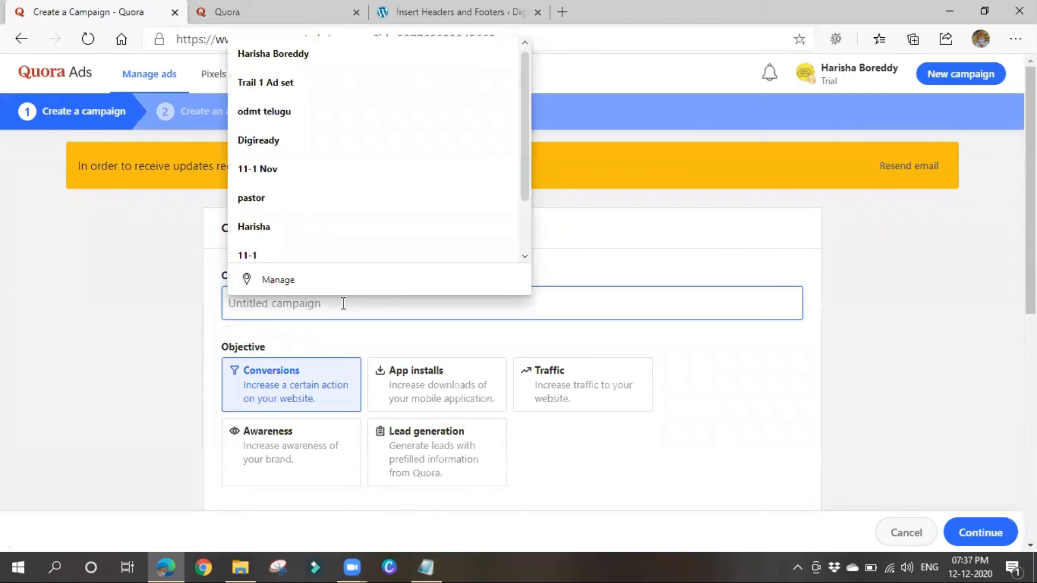
type("retarg")
type("eting")
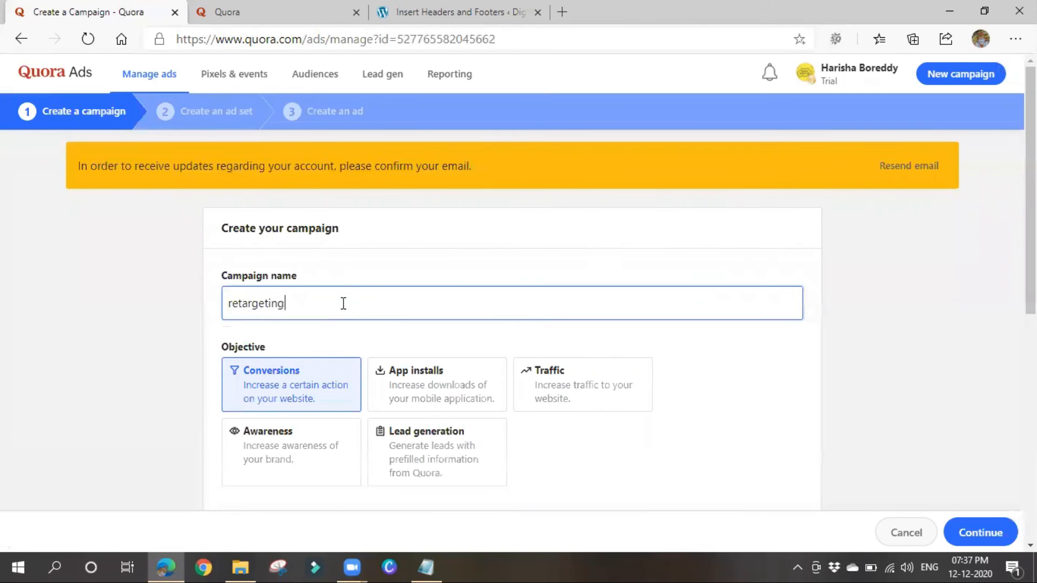
scroll(447, 326, "down", 1)
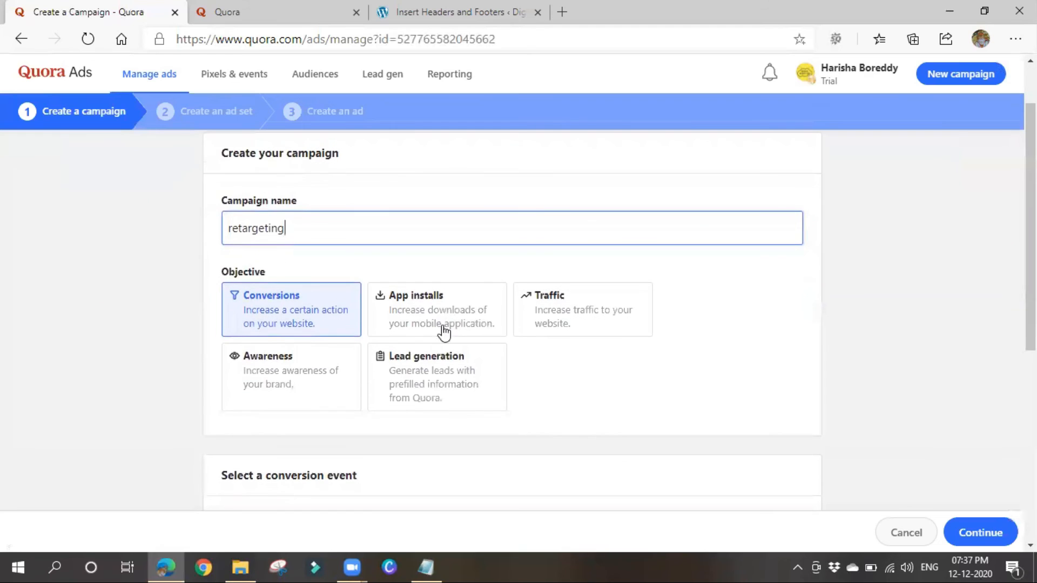
left_click(597, 377)
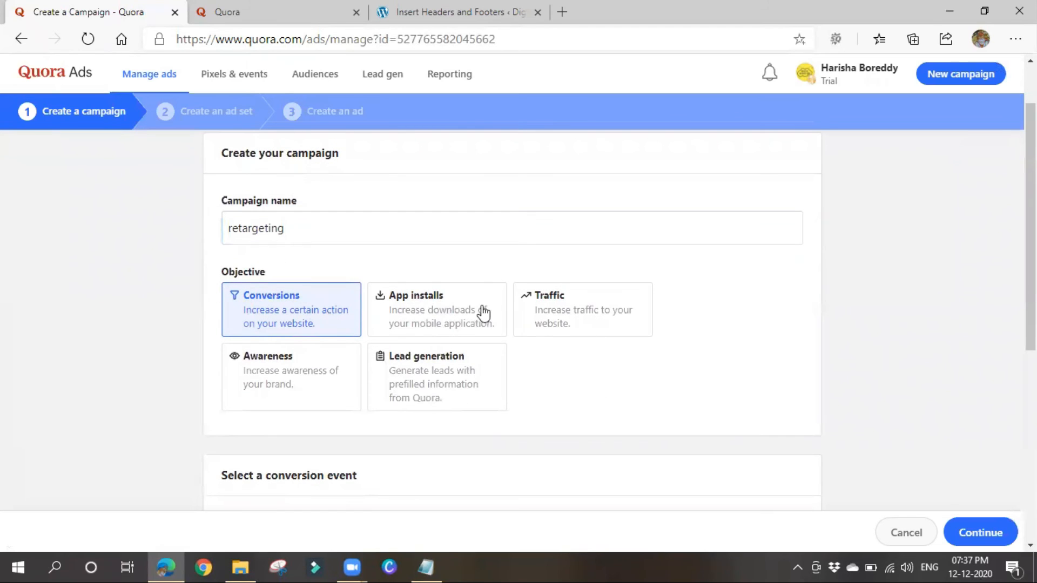
Choose the Conversions objective, set a 1000 daily maximum budget, and continue.
left_click(593, 330)
scroll(591, 387, "down", 4)
left_click(250, 327)
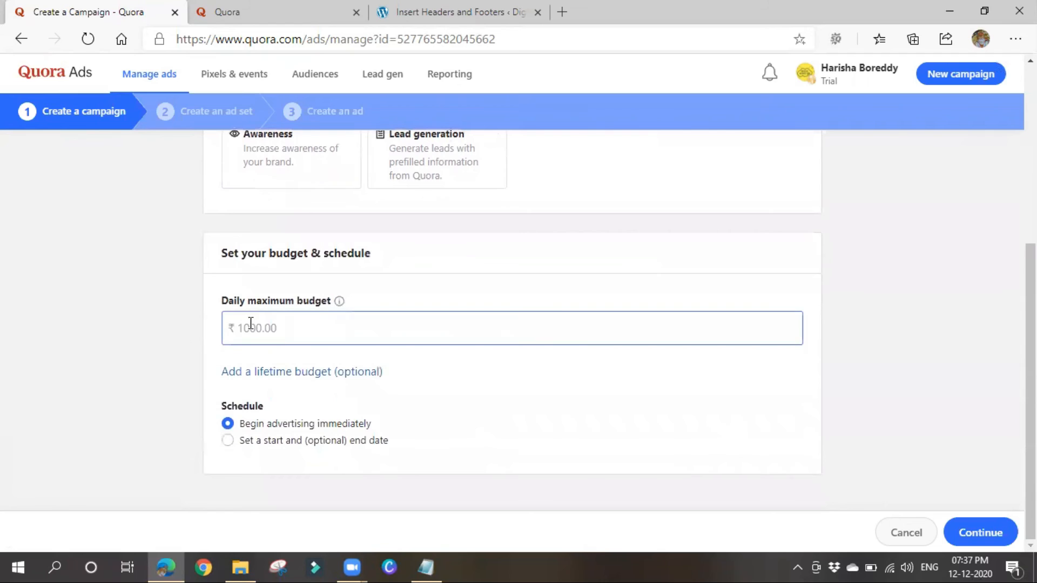
type("1000")
left_click(968, 531)
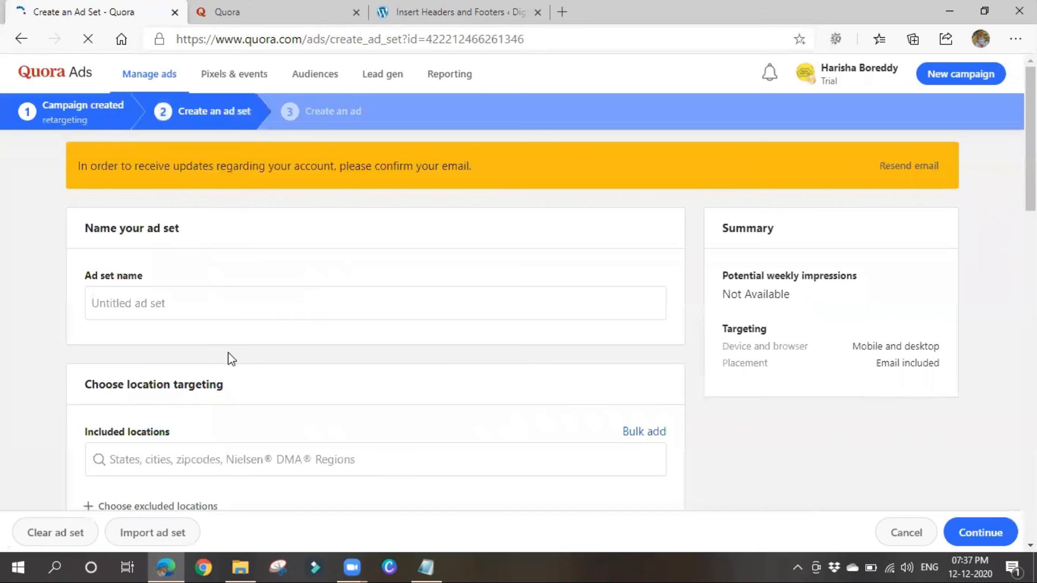
Name the ad set retargeting.
left_click(107, 229)
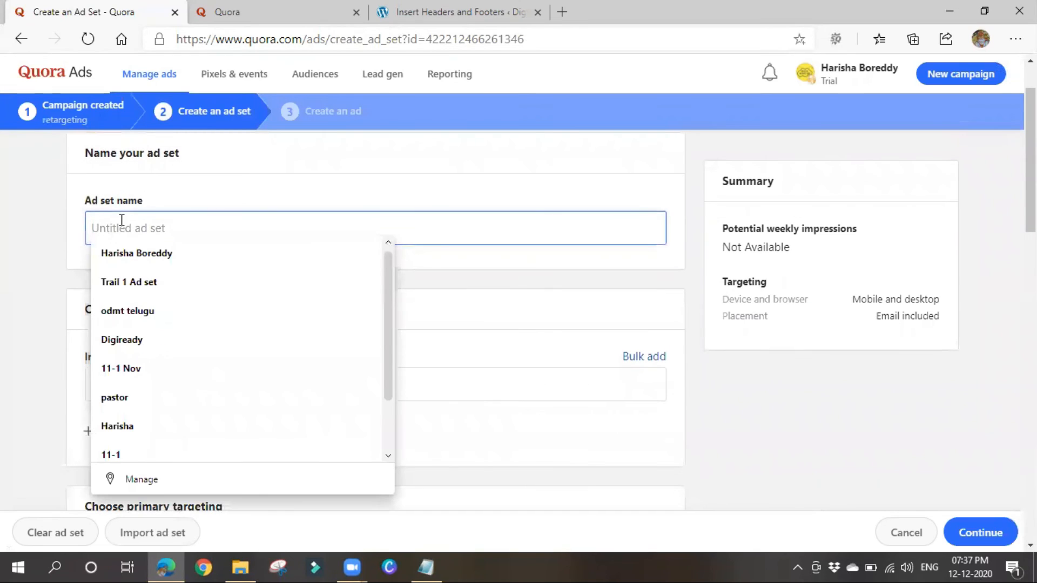
left_click(124, 263)
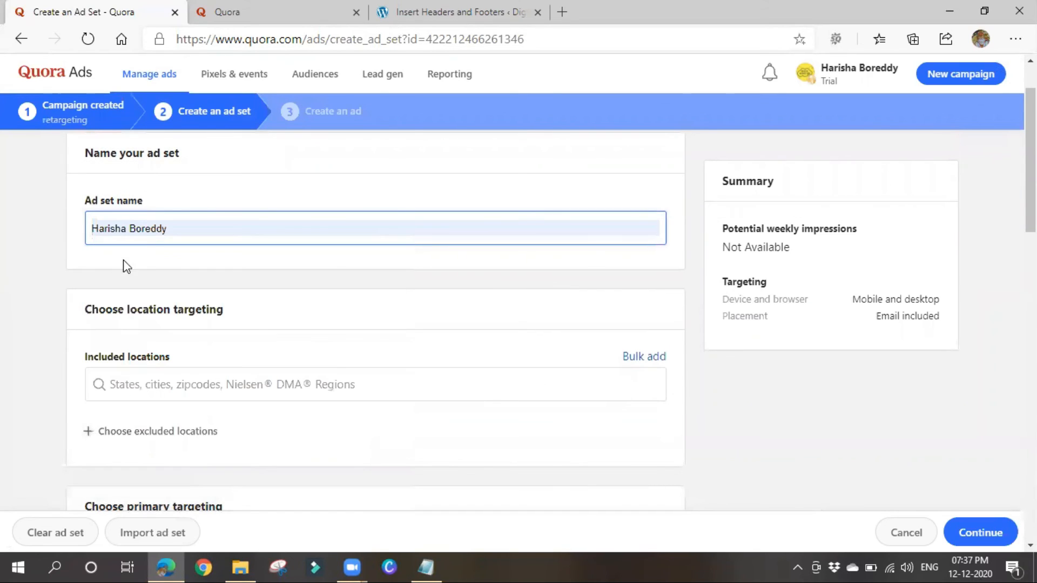
left_click(151, 232)
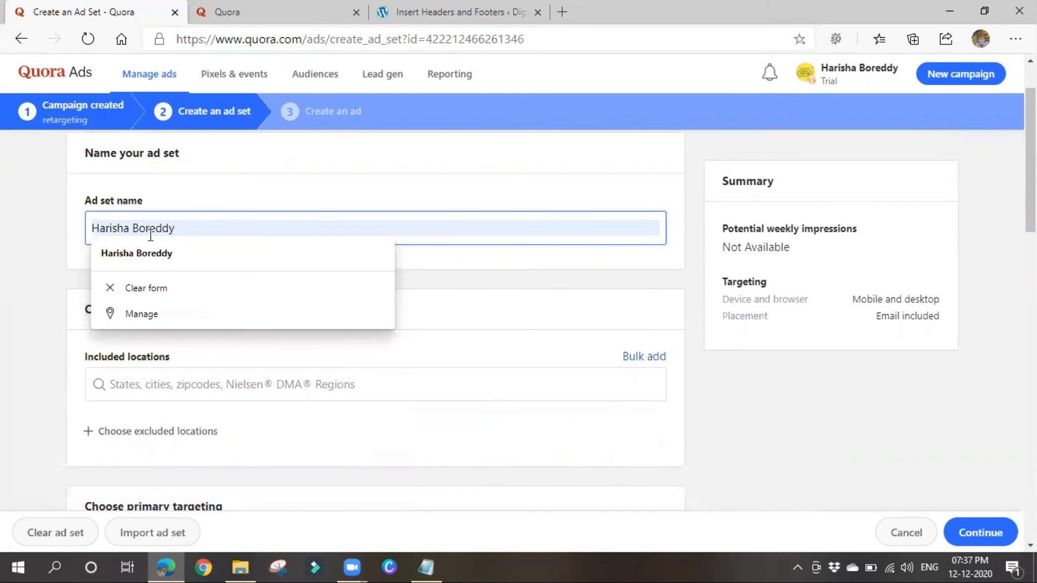
key("ctrl+a")
type("re")
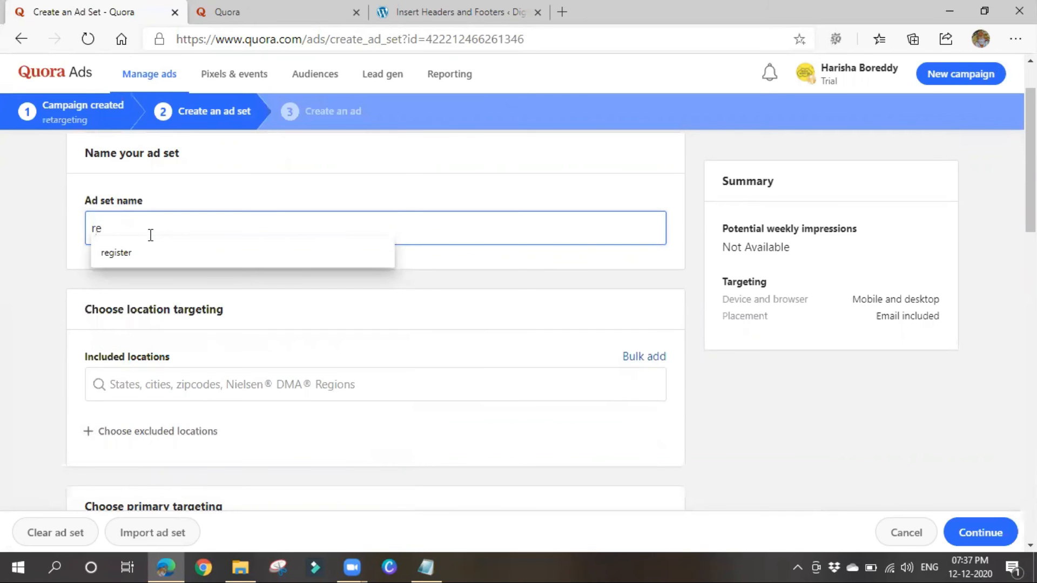
type("targeting")
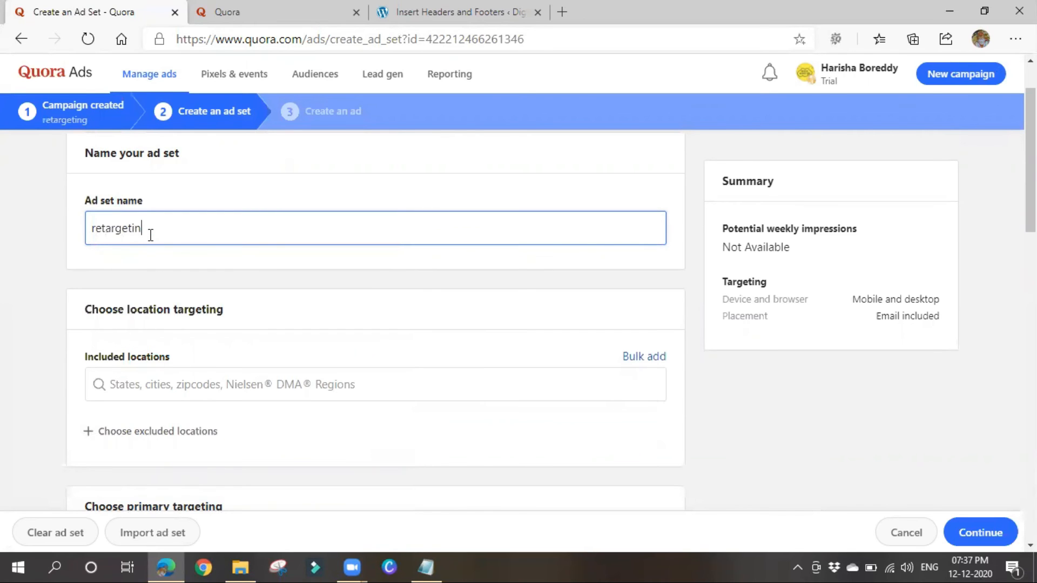
Choose Audience targeting as the ad set's primary targeting.
scroll(216, 361, "down", 5)
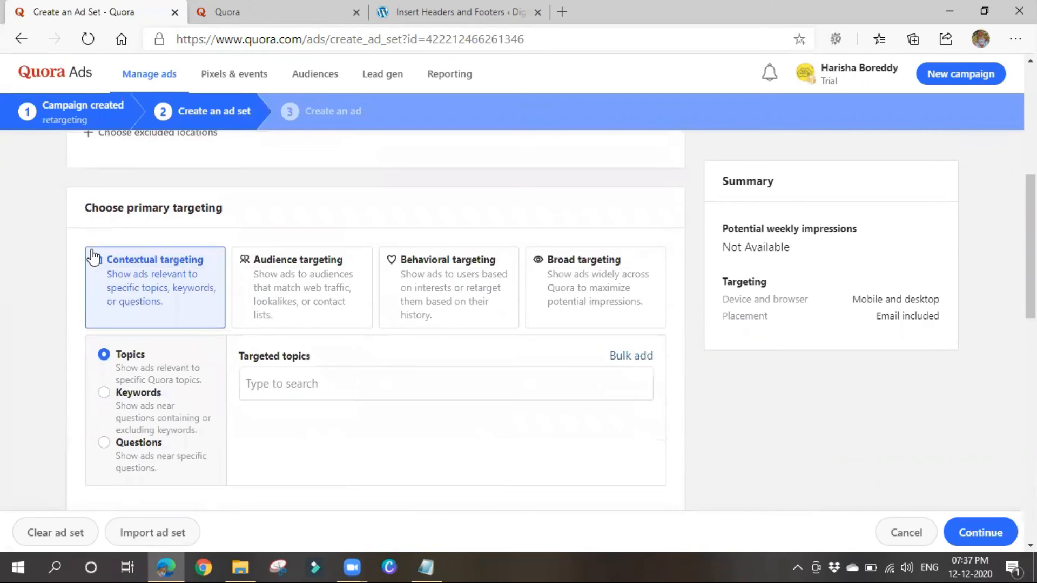
scroll(117, 224, "up", 3)
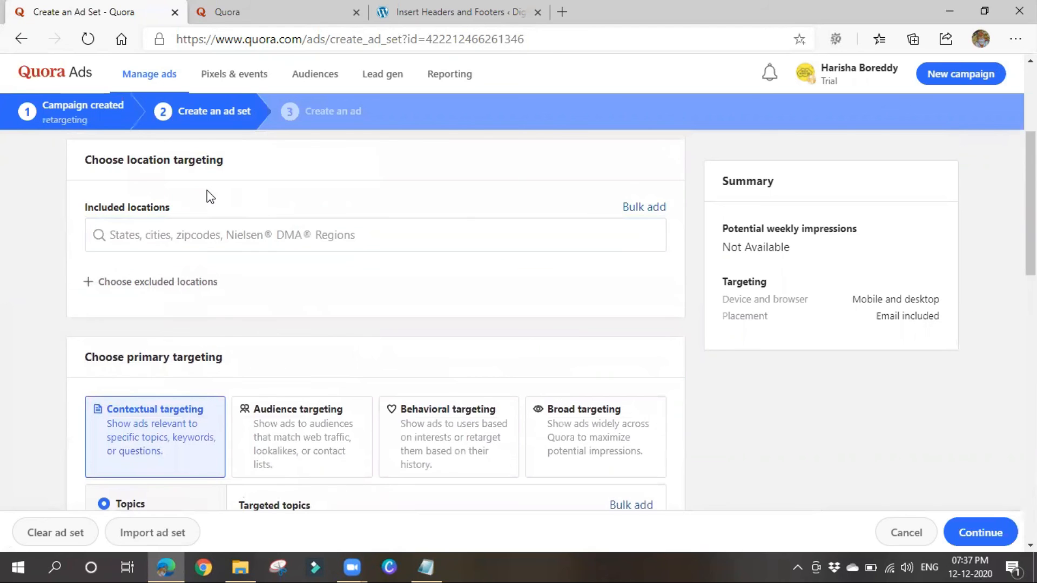
scroll(194, 208, "down", 1)
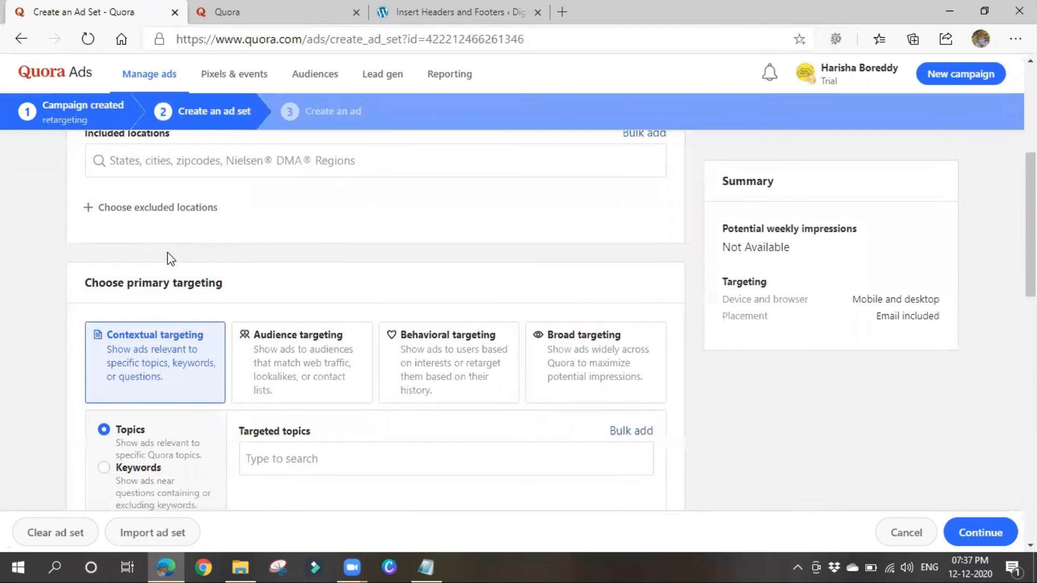
scroll(171, 259, "down", 1)
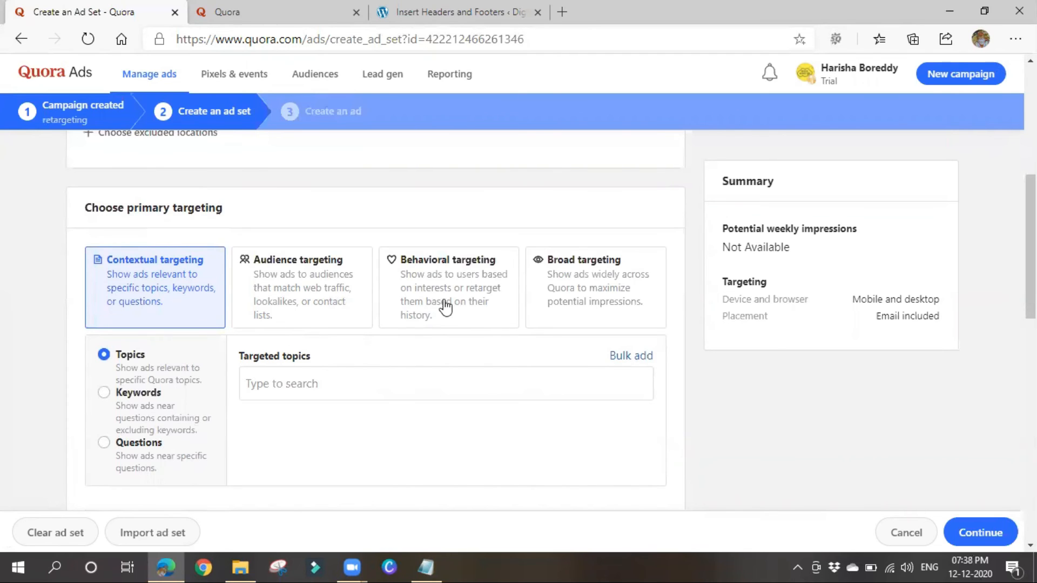
left_click(301, 292)
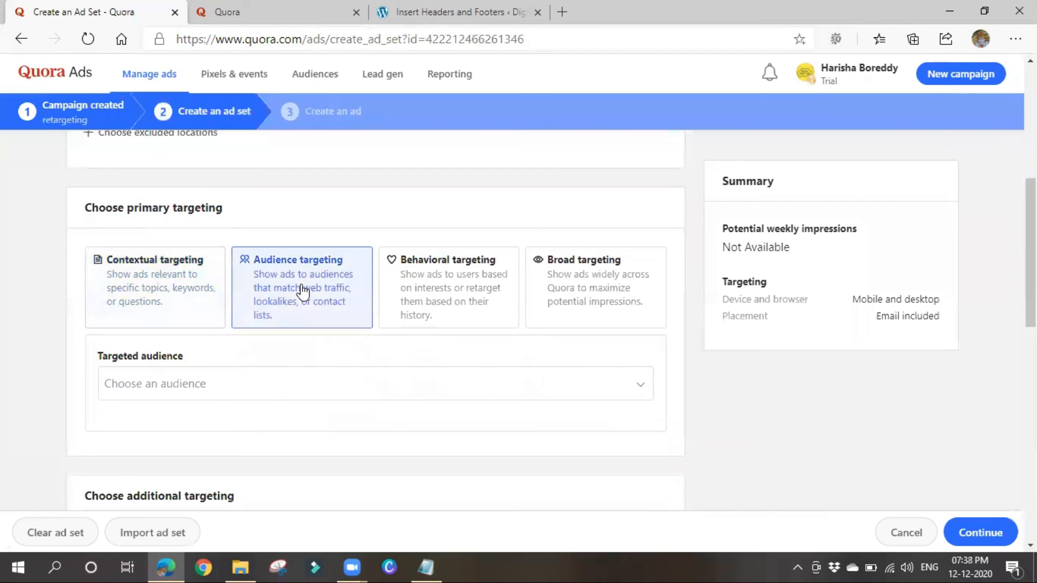
Pick Trial audience in the Targeted audience dropdown and scroll down to Set a Bid.
scroll(301, 292, "down", 1)
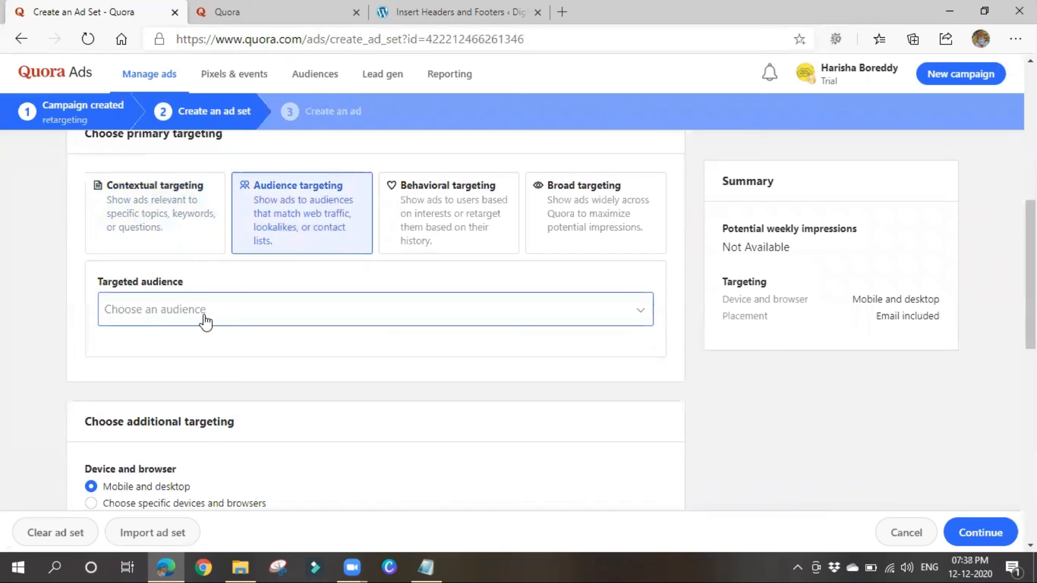
left_click(205, 322)
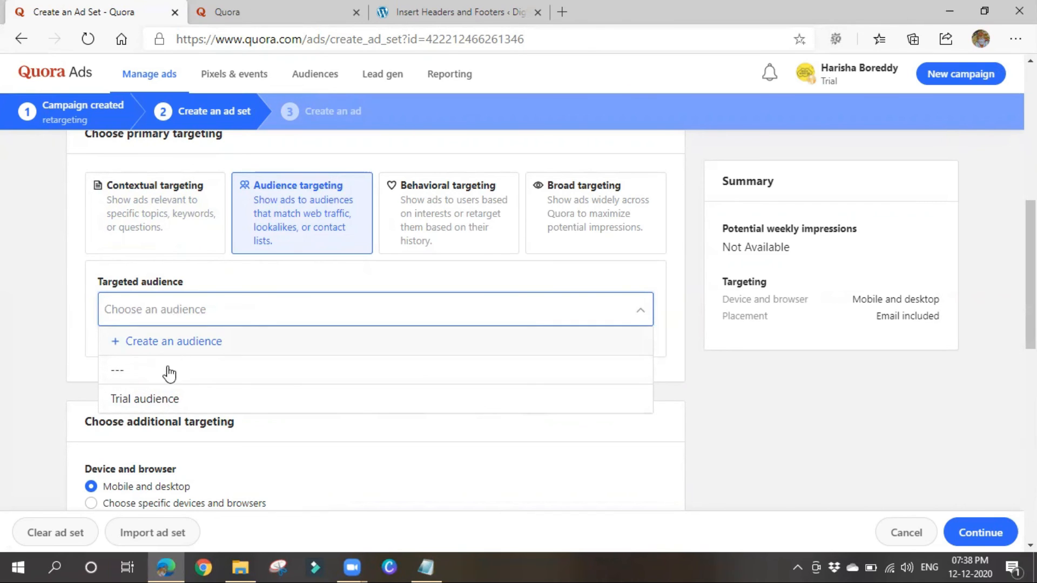
left_click(167, 403)
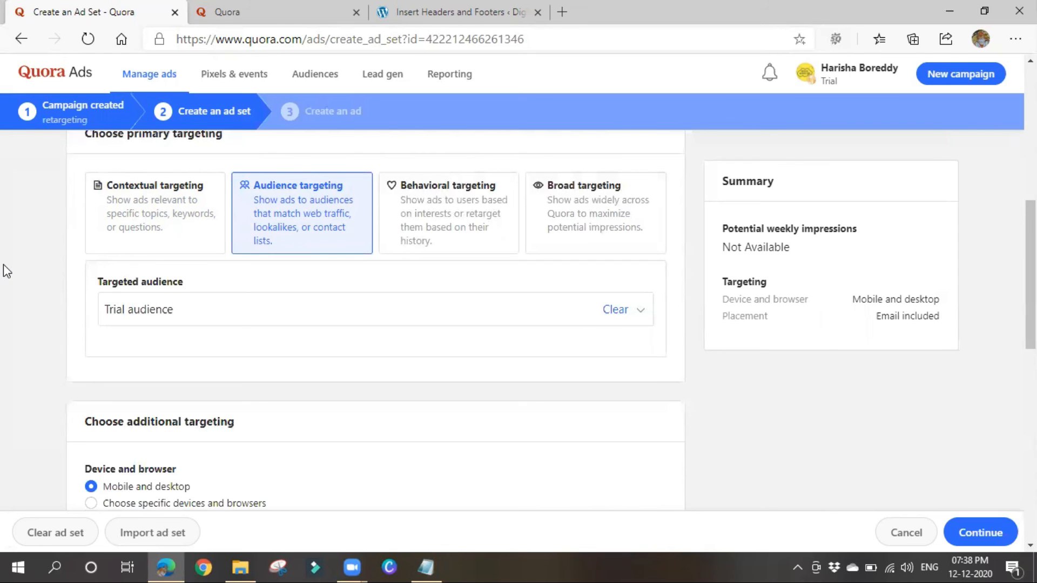
scroll(428, 394, "down", 3)
scroll(428, 394, "up", 3)
scroll(288, 383, "up", 5)
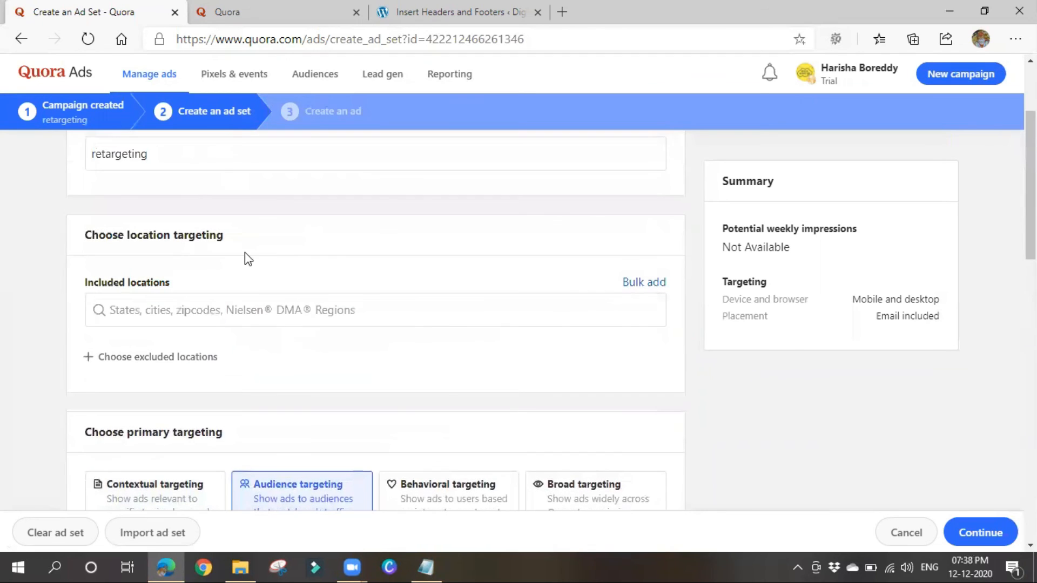
scroll(383, 365, "down", 6)
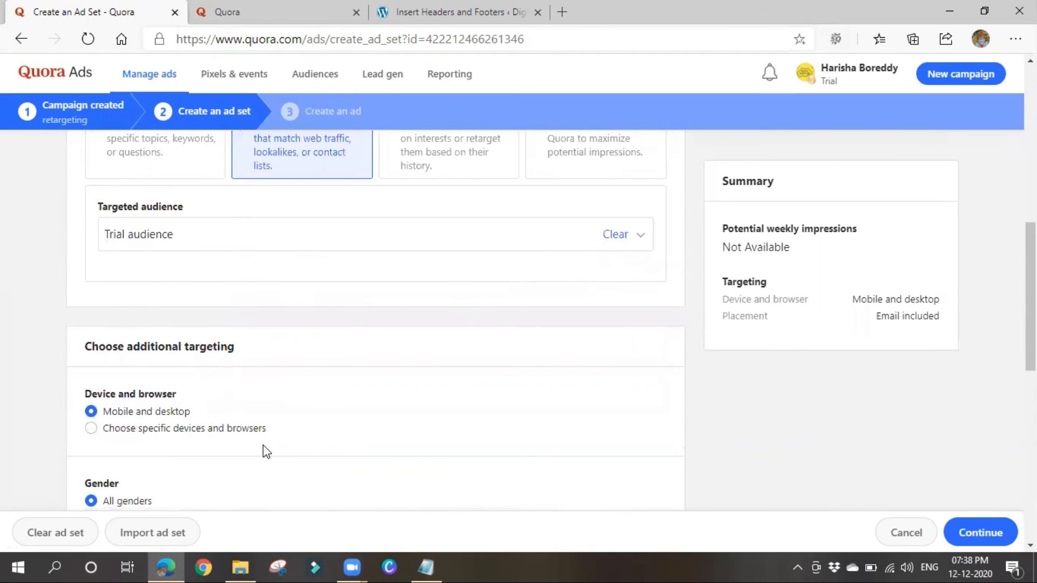
scroll(267, 451, "up", 1)
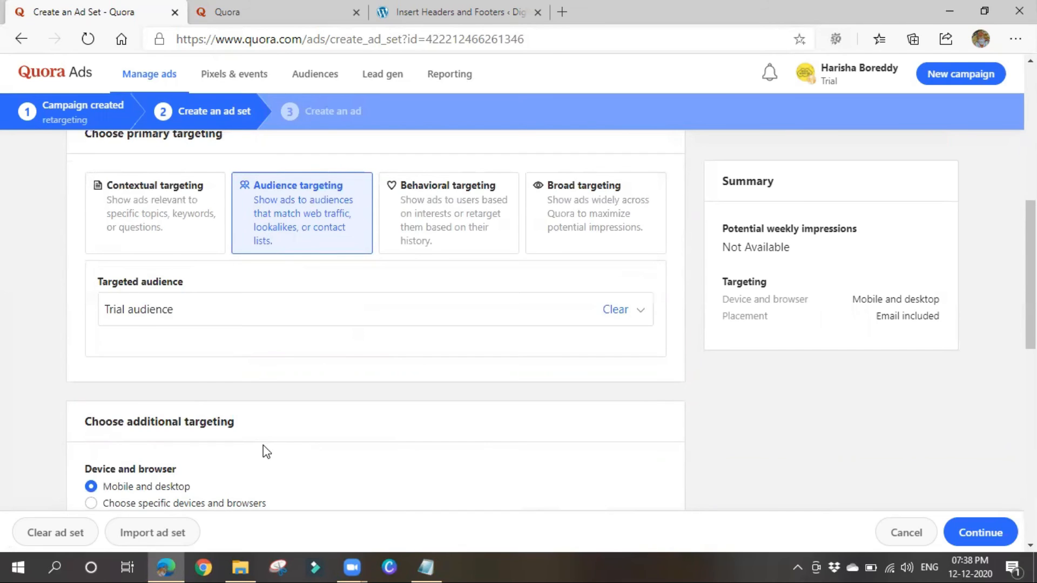
scroll(363, 452, "down", 4)
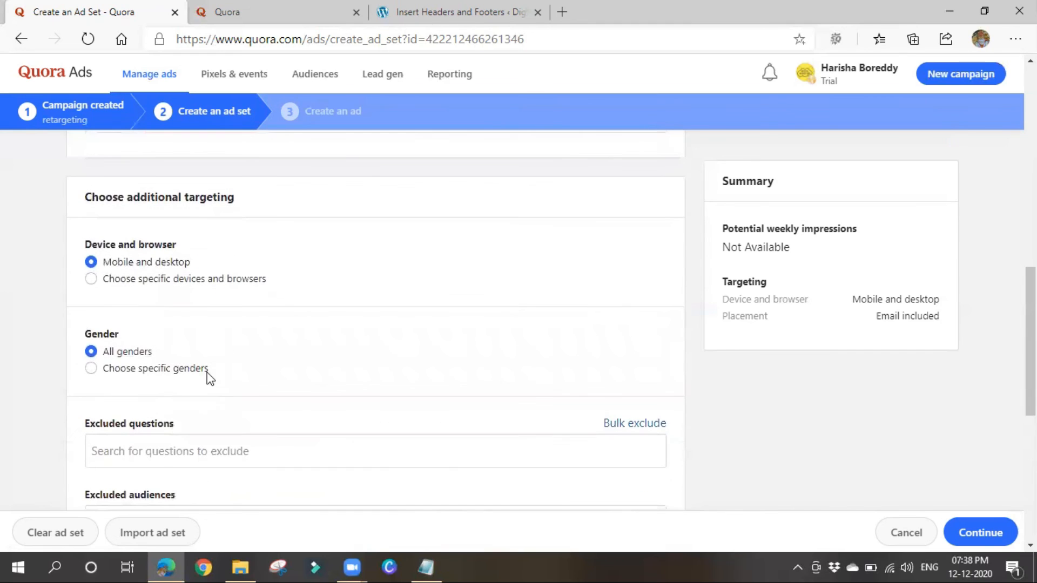
scroll(55, 287, "down", 1)
scroll(366, 310, "down", 6)
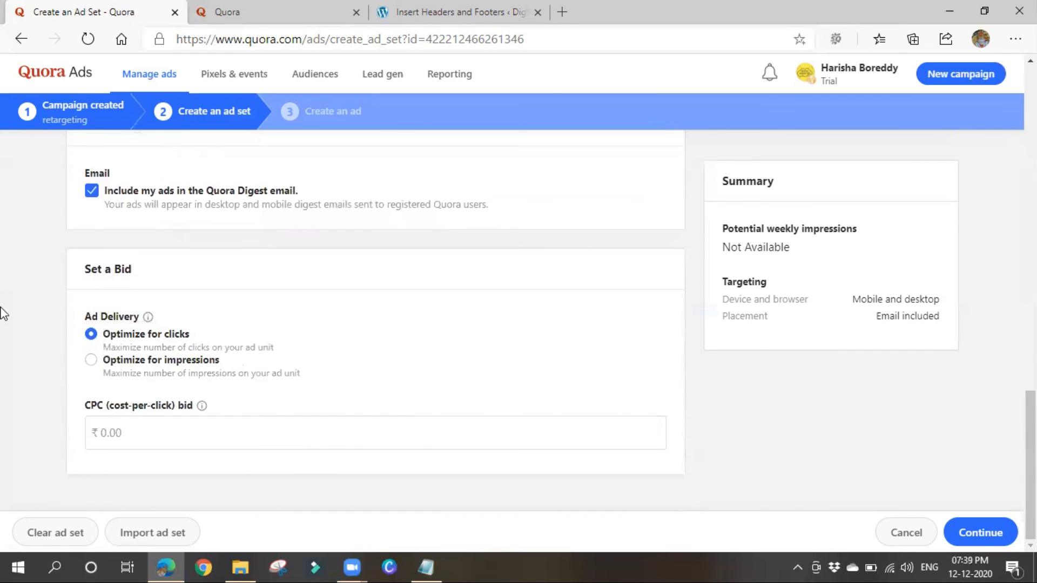
Enter a ₹10 CPC bid and continue to ad creation.
left_click(149, 444)
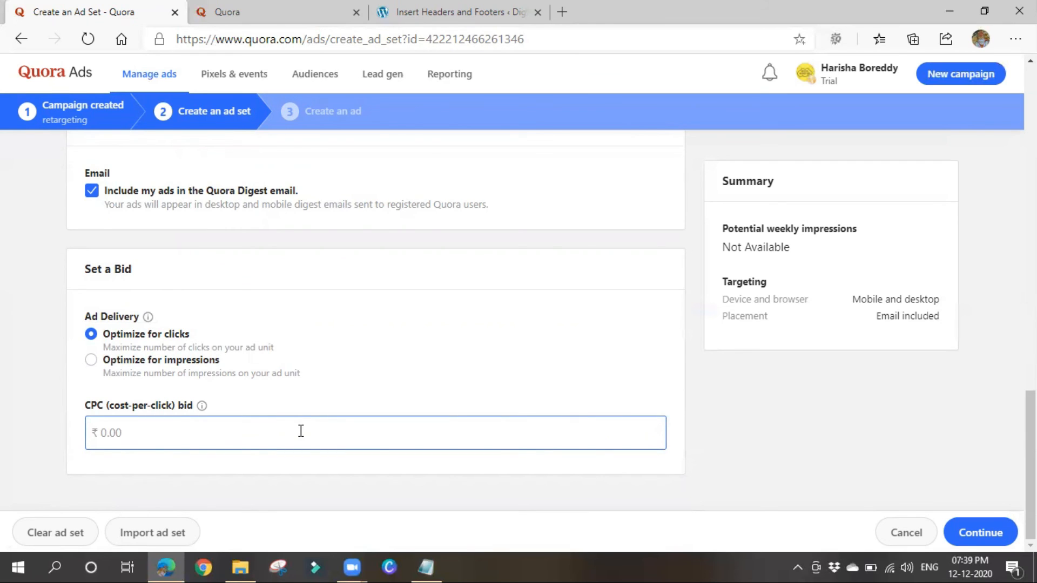
left_click(979, 537)
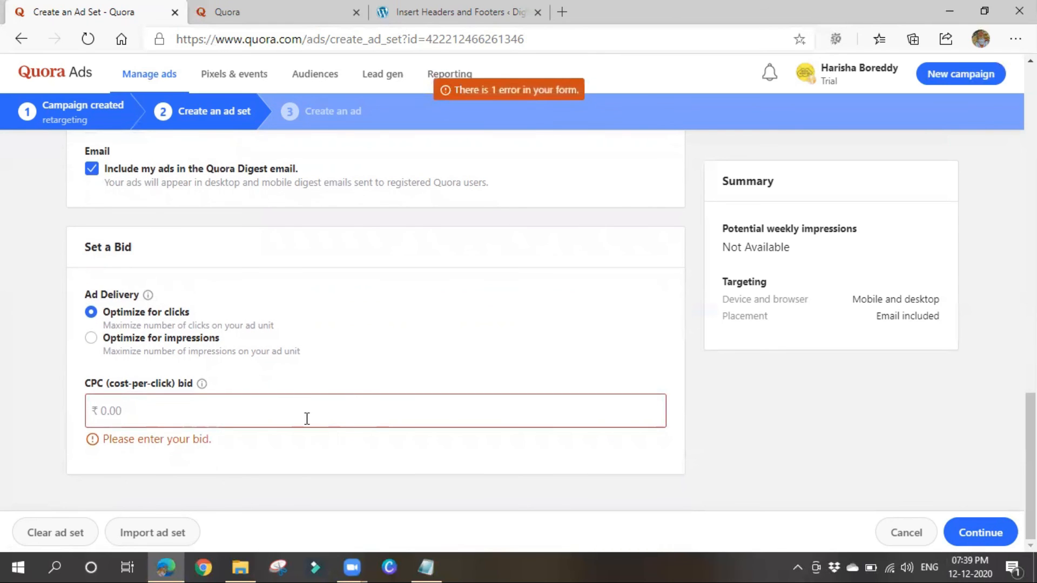
left_click(143, 406)
type("10")
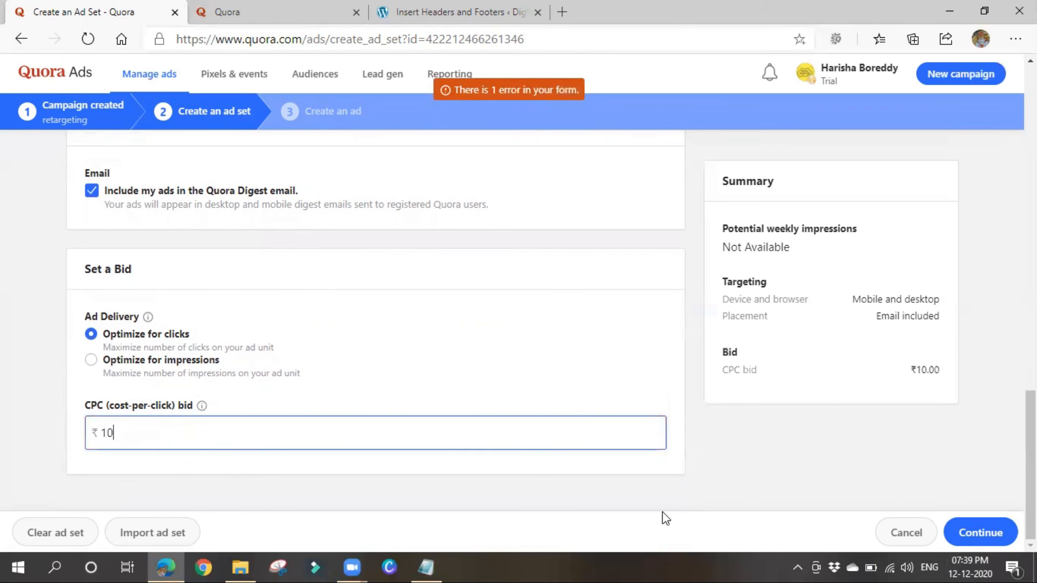
left_click(975, 530)
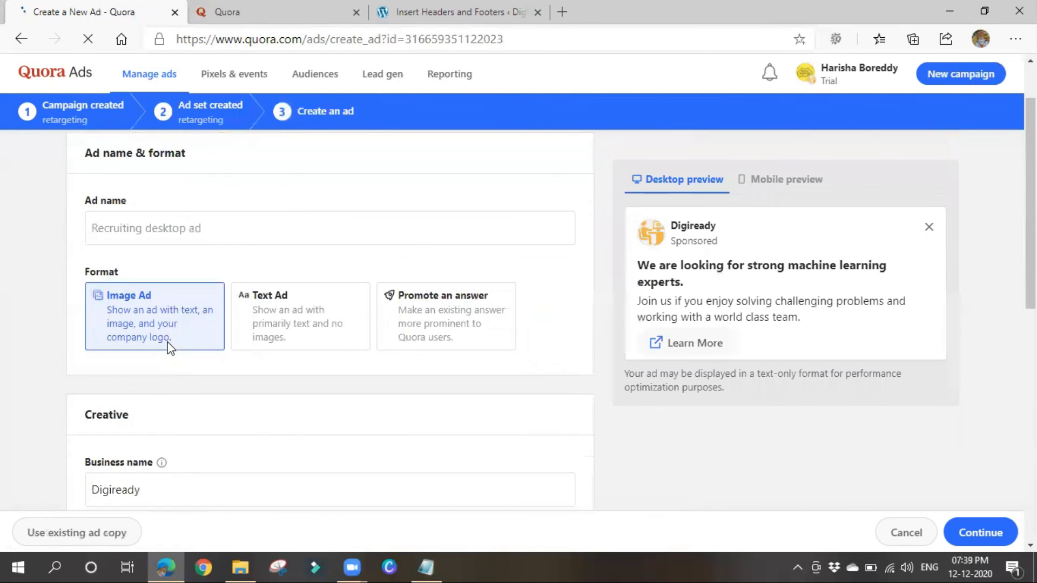
Select the Text Ad format, then cancel the ad and discard its unsaved changes.
right_click(169, 348)
left_click(426, 380)
scroll(333, 330, "down", 5)
scroll(334, 330, "down", 3)
scroll(273, 286, "up", 8)
left_click(276, 304)
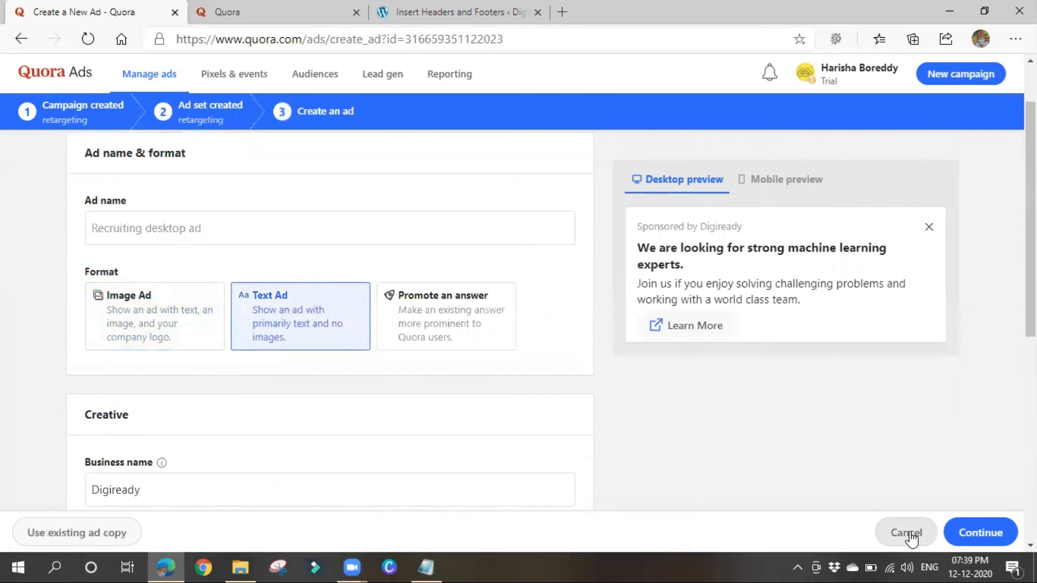
left_click(907, 533)
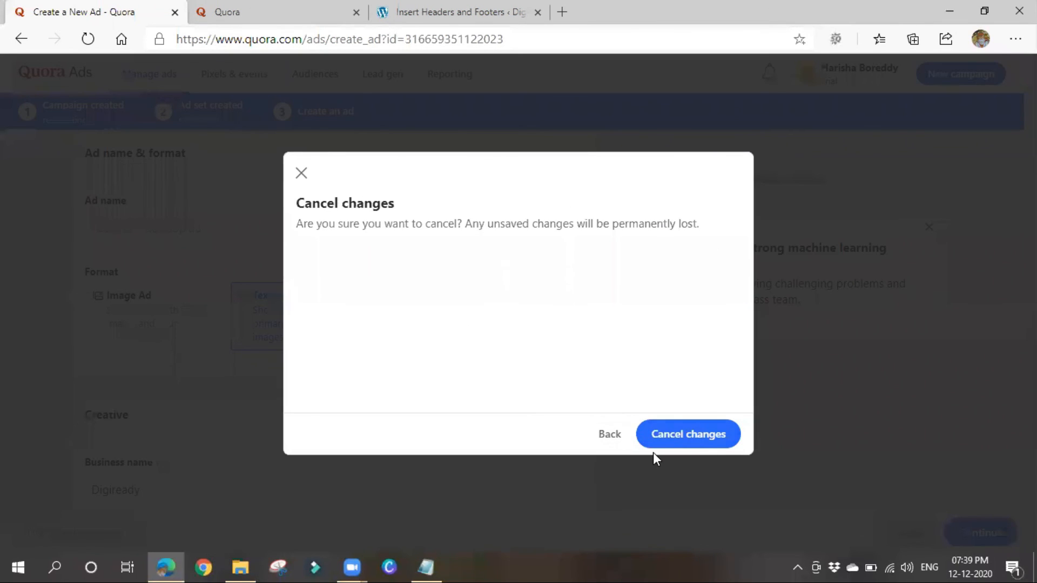
left_click(710, 450)
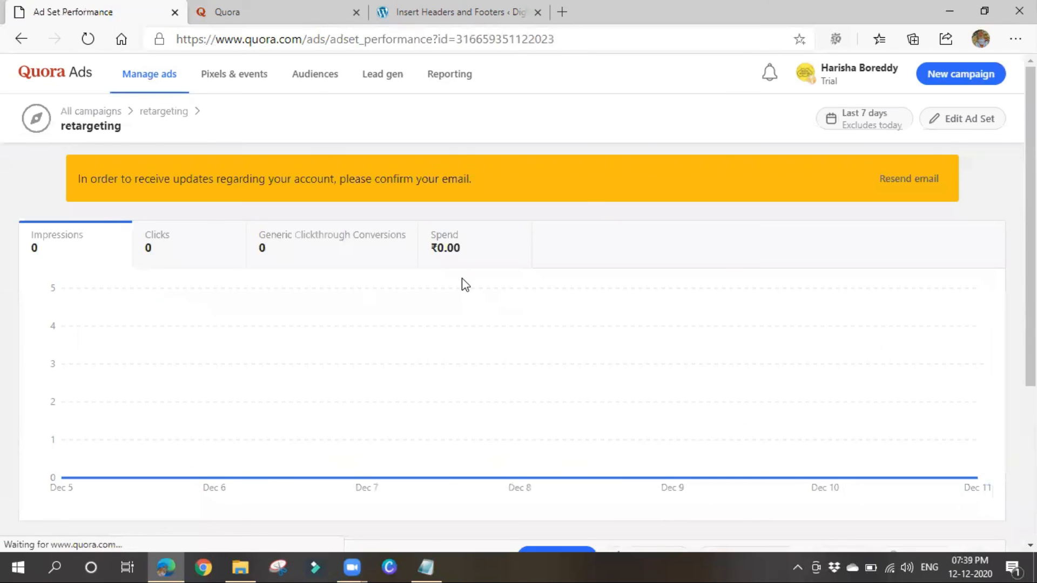
Go to All campaigns and scroll to the table listing Trial 1 and retargeting.
scroll(463, 282, "down", 4)
scroll(461, 277, "up", 4)
left_click(89, 112)
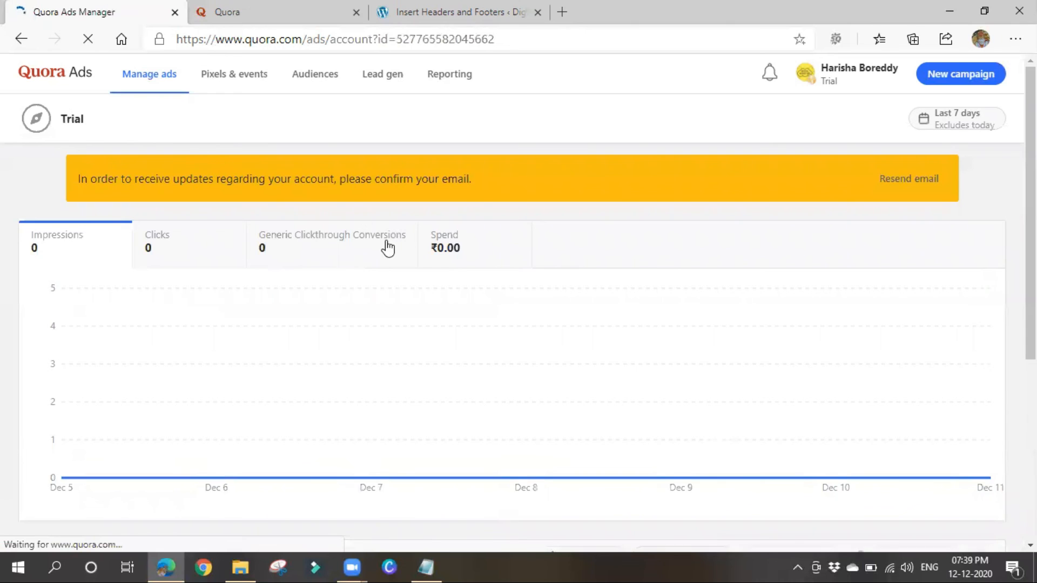
scroll(416, 316, "down", 4)
scroll(415, 311, "down", 1)
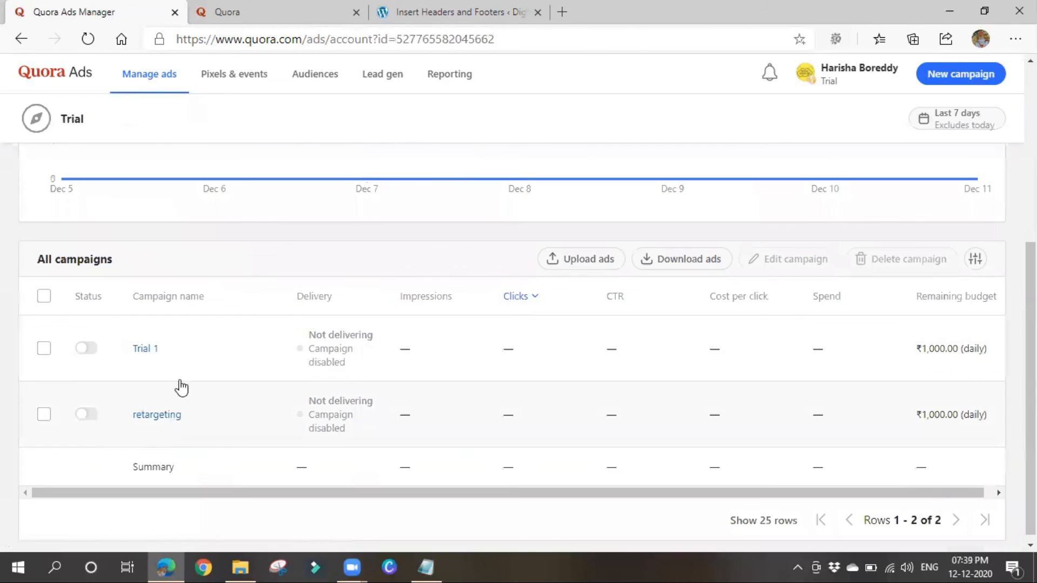
mouse_move(197, 352)
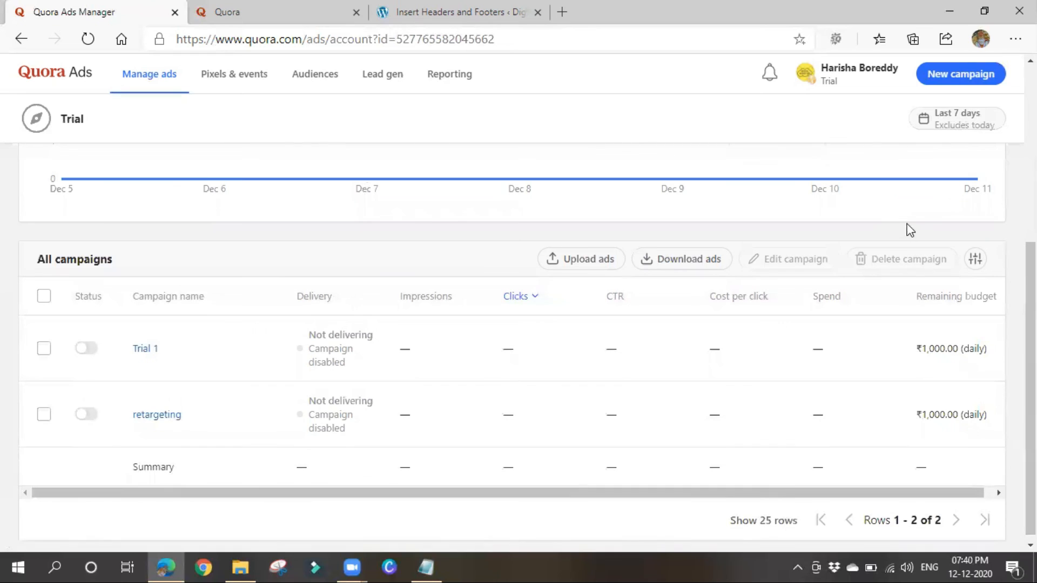
Go to the Lead gen tab and start a new lead gen form.
left_click(392, 78)
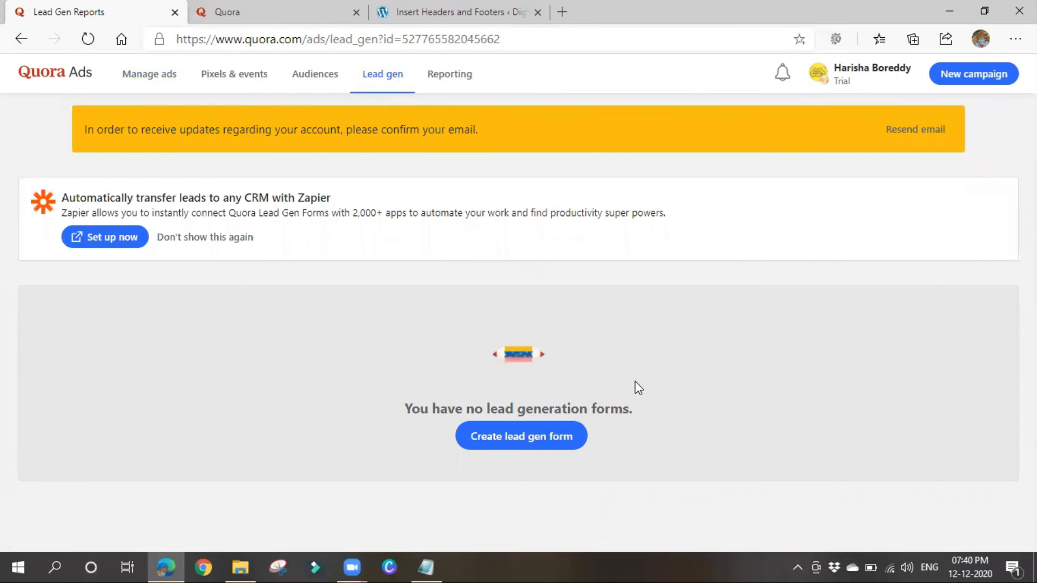
left_click(567, 441)
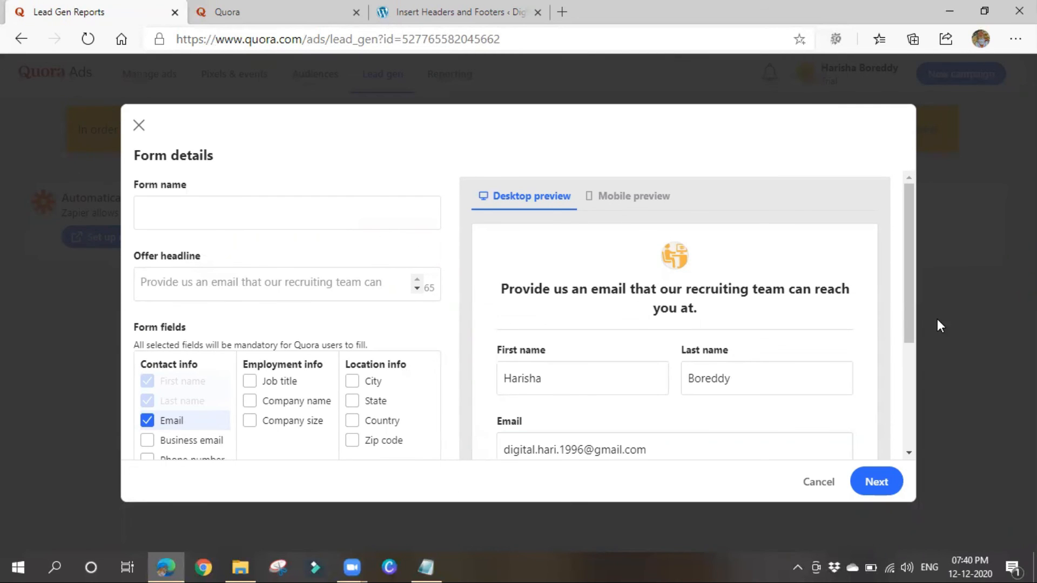
Name the lead gen form 'Lead Form 1'.
scroll(636, 324, "down", 3)
scroll(543, 439, "up", 3)
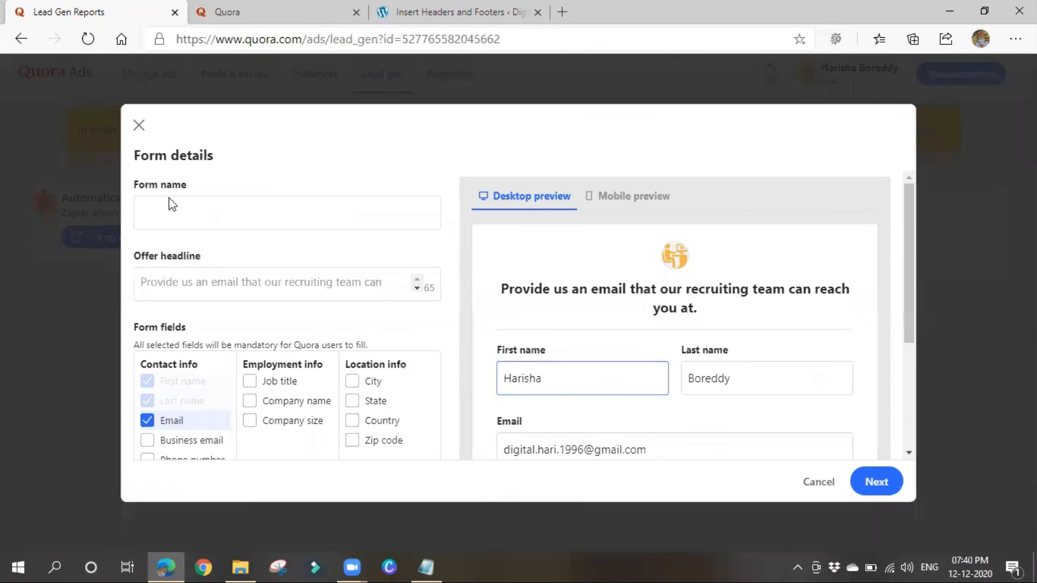
left_click(174, 208)
left_click(185, 213)
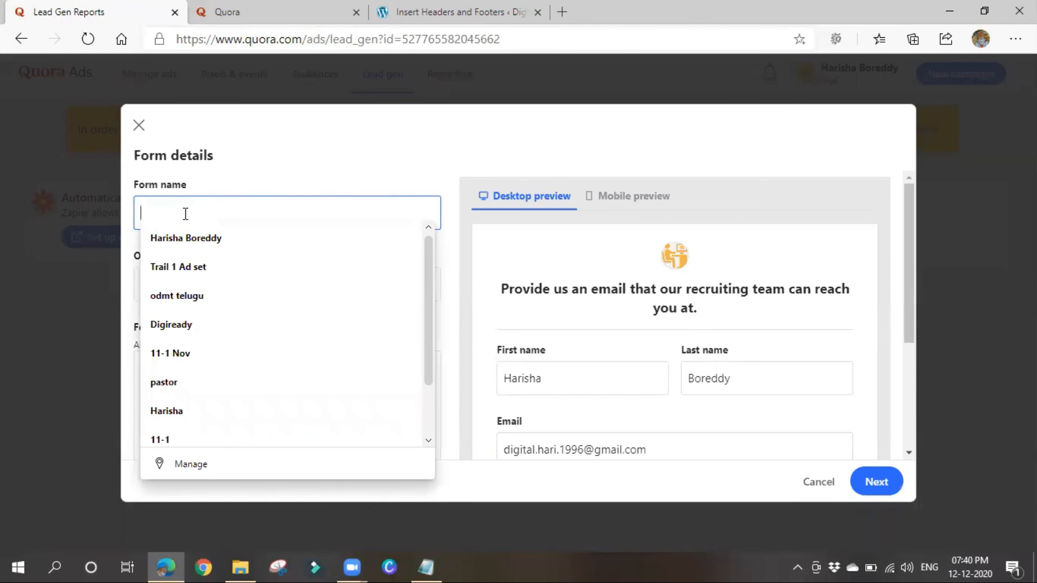
type("L")
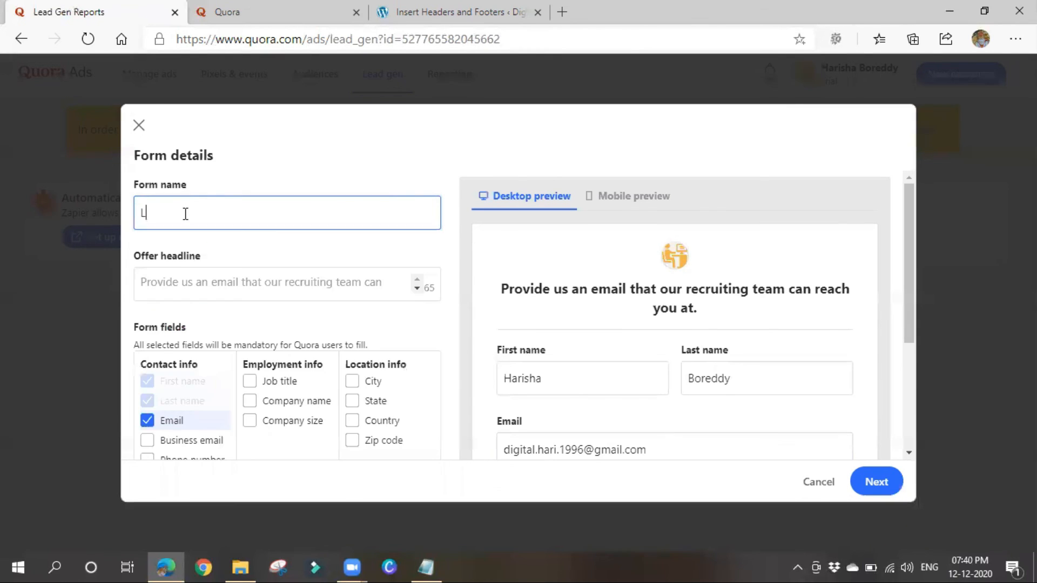
type("ead Form 1")
scroll(246, 237, "down", 1)
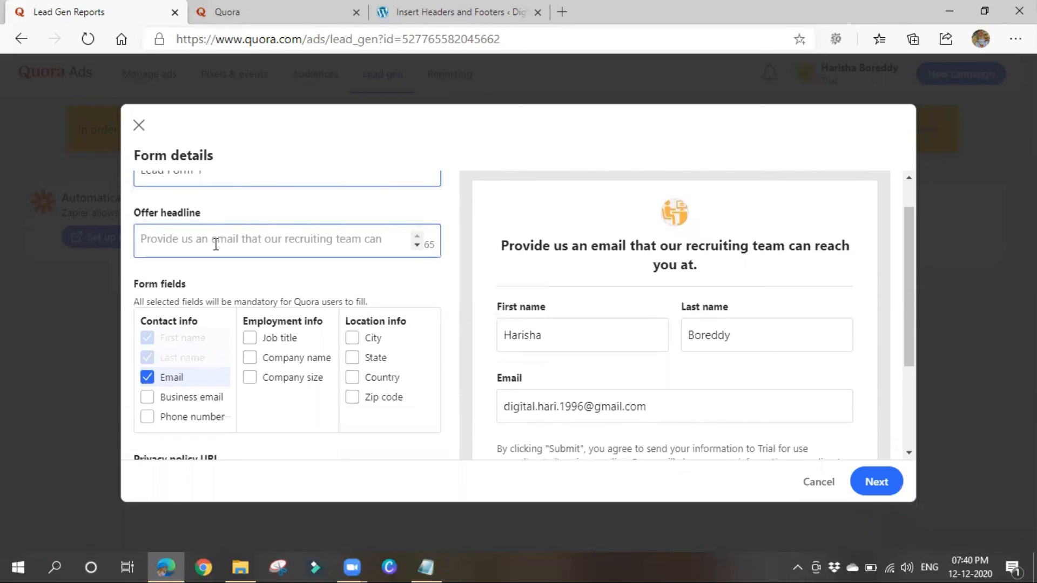
scroll(216, 313, "up", 1)
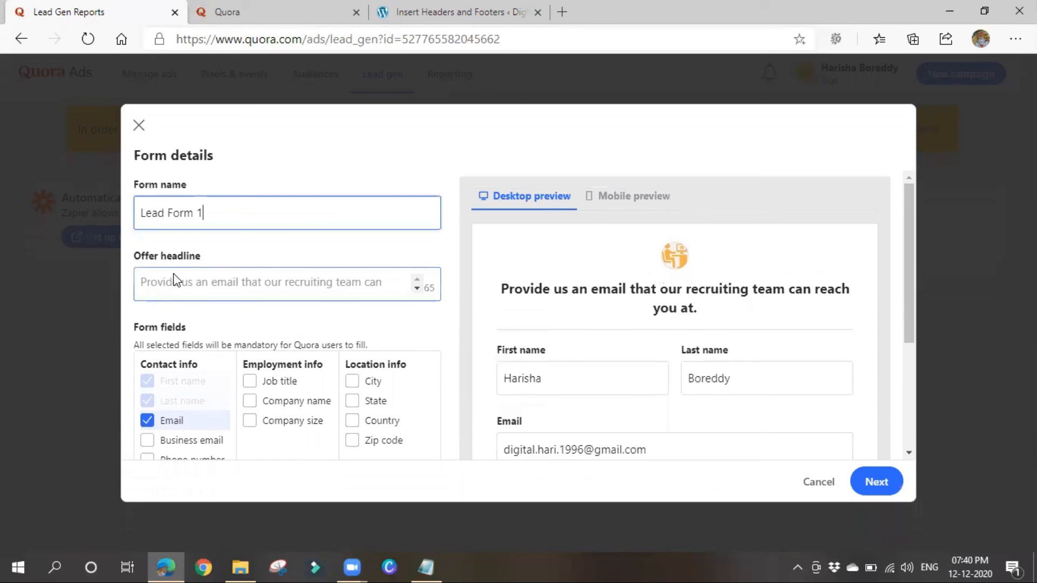
Write 'Online Digital marketing training' as the offer headline.
left_click(287, 289)
type("O")
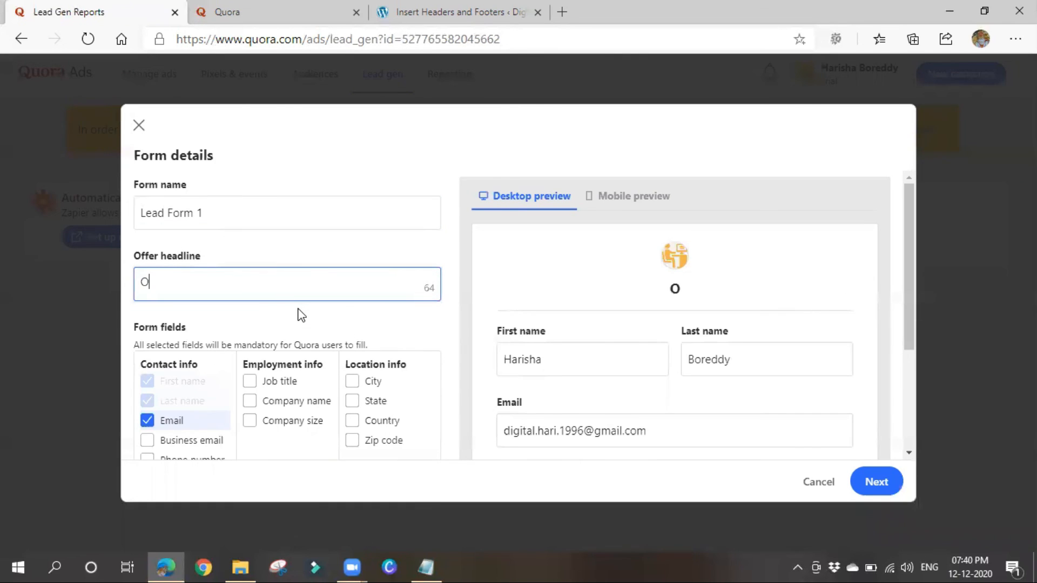
type("nline")
type("D")
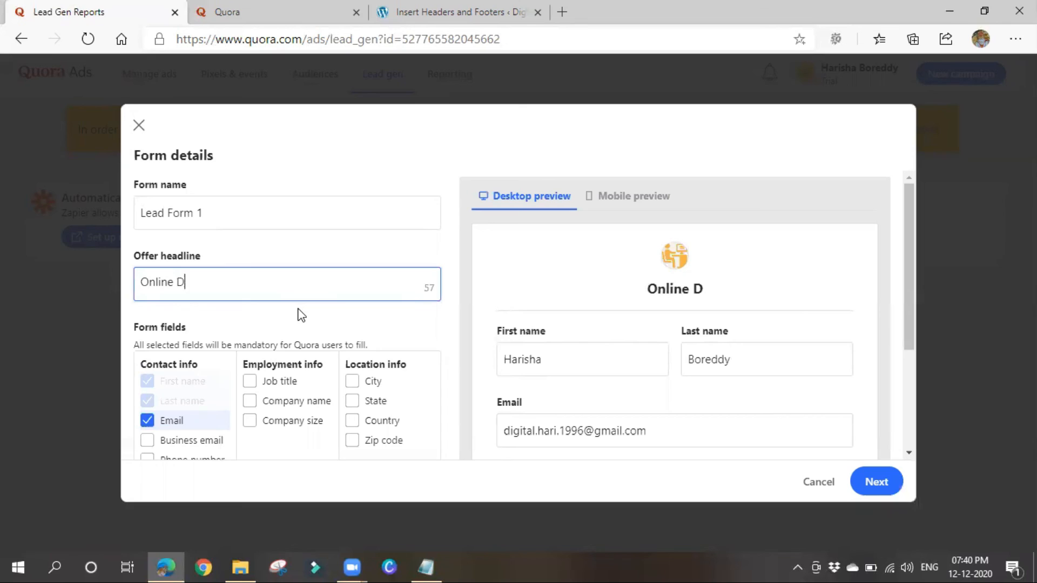
type("igital mas")
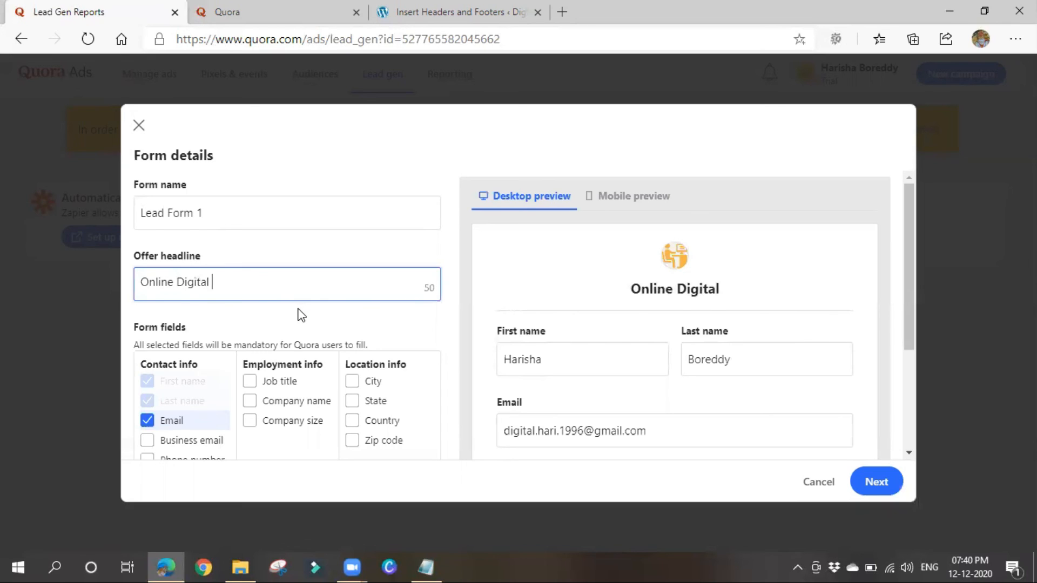
key("BackSpace")
type("rj")
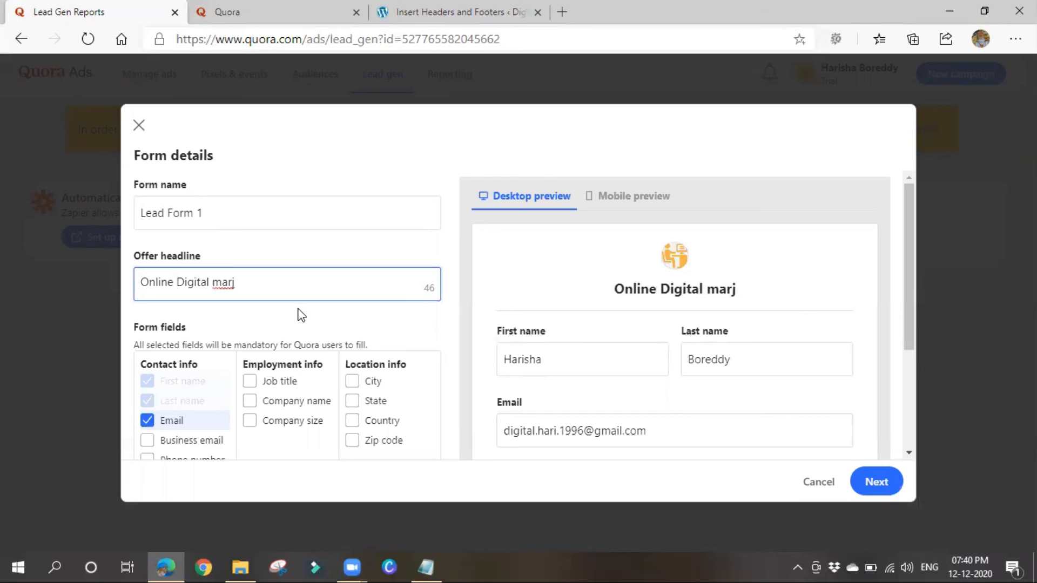
key("BackSpace")
type("k")
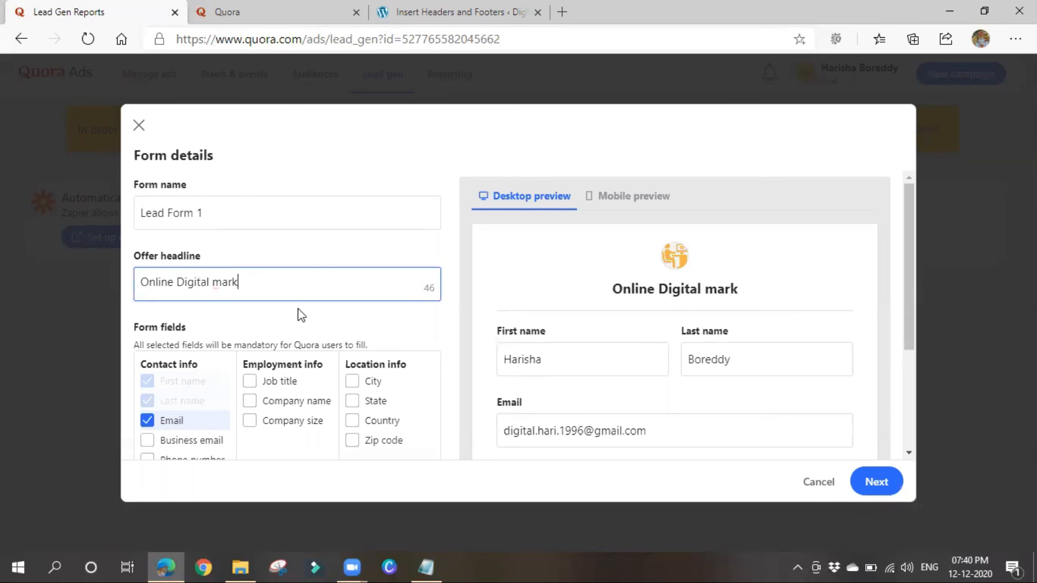
type("eting training")
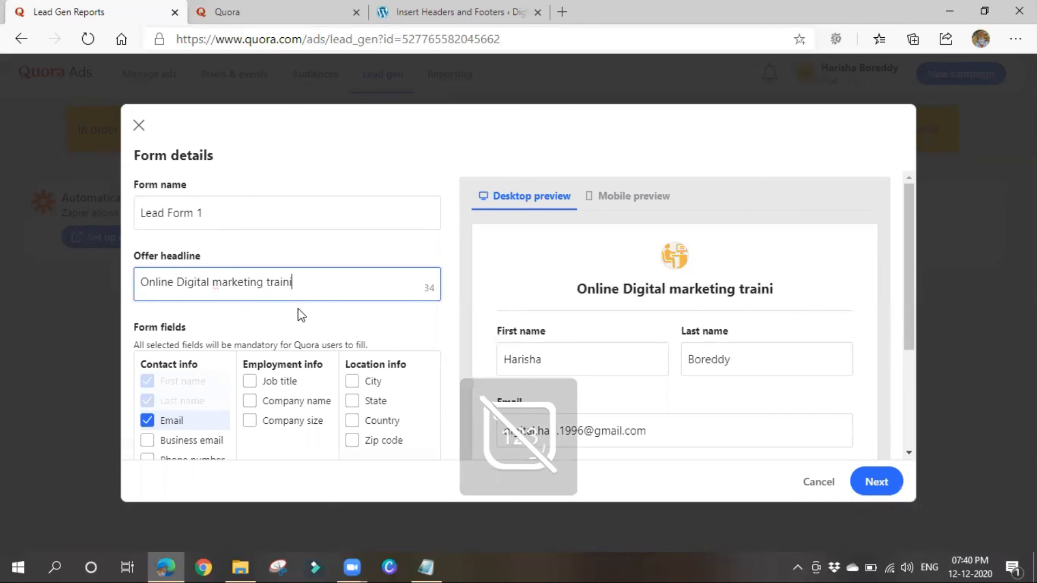
Require Phone number under Contact info and end the headline with a period.
scroll(722, 330, "down", 2)
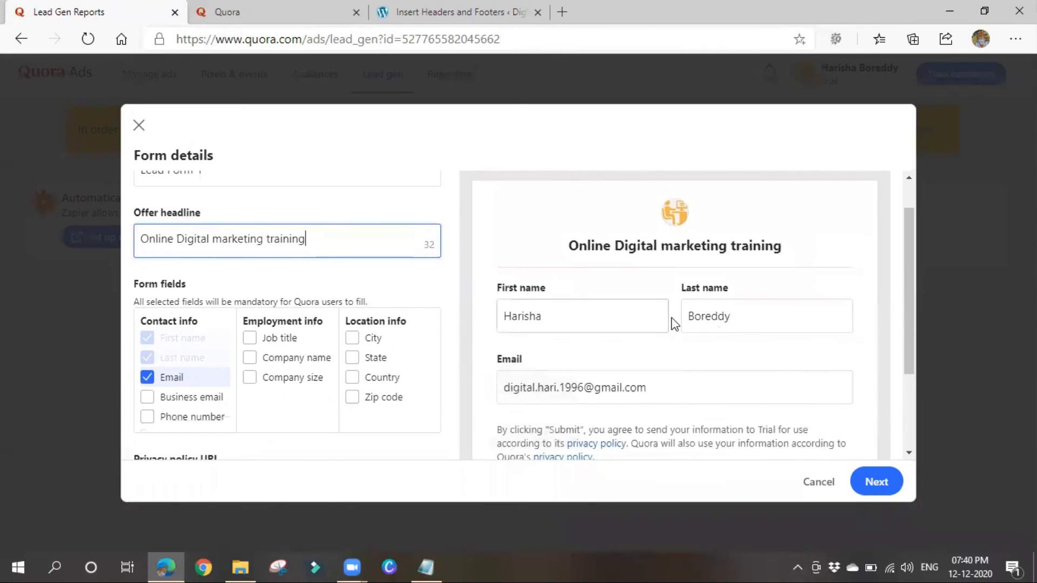
scroll(672, 317, "down", 2)
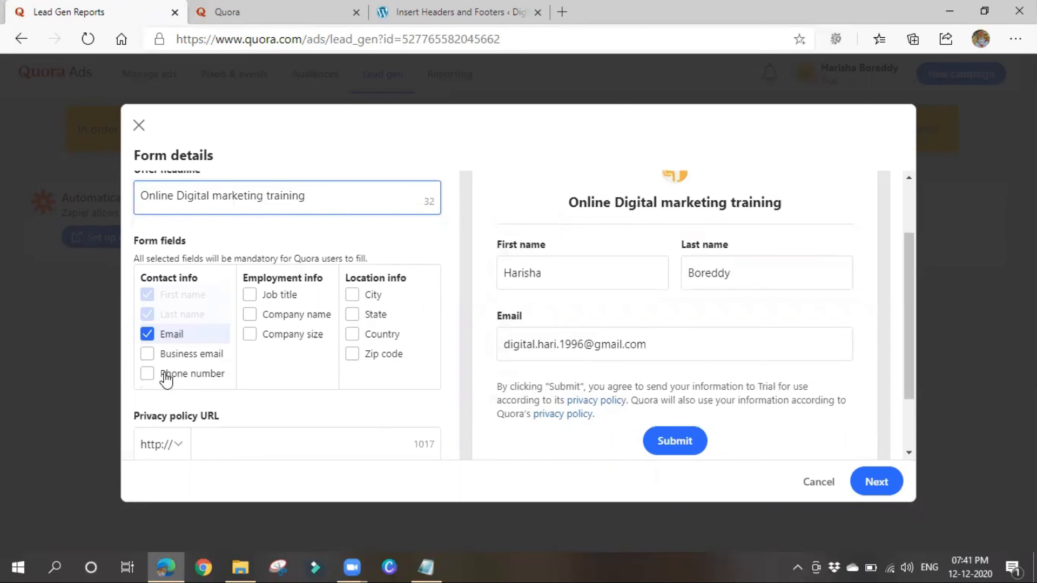
scroll(254, 314, "down", 1)
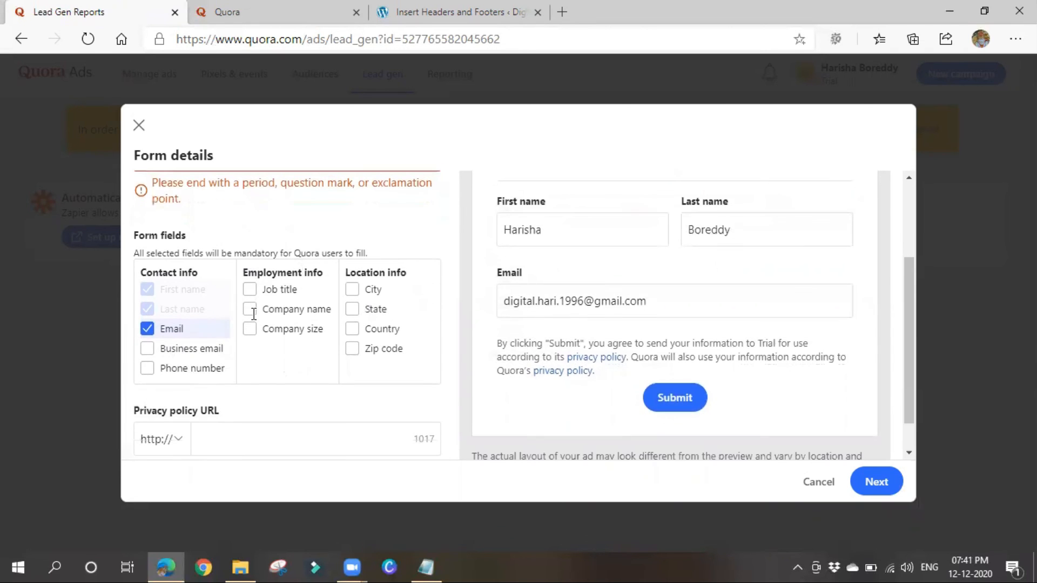
left_click(193, 369)
scroll(311, 236, "up", 2)
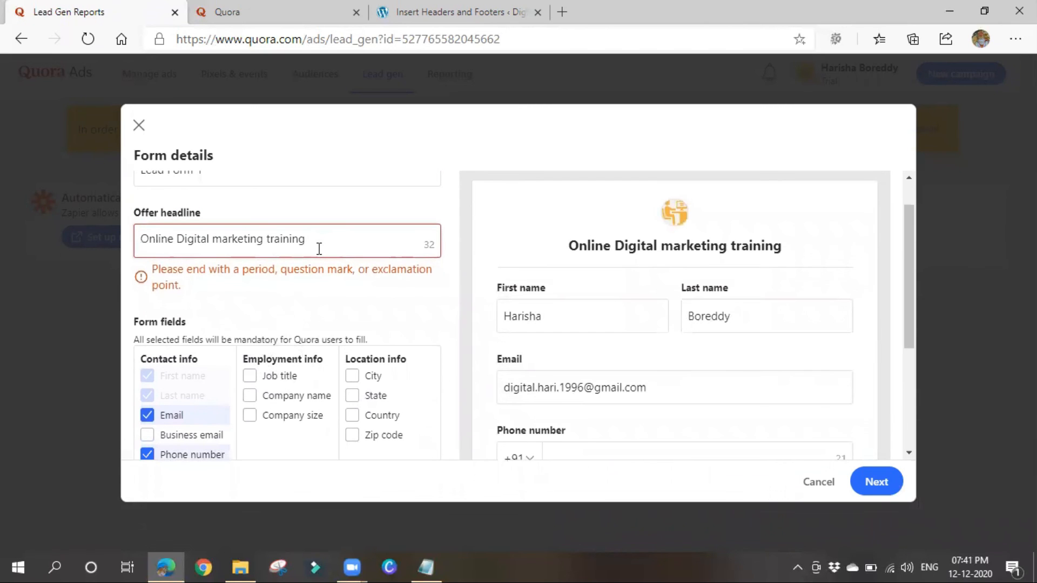
left_click(319, 248)
type(".")
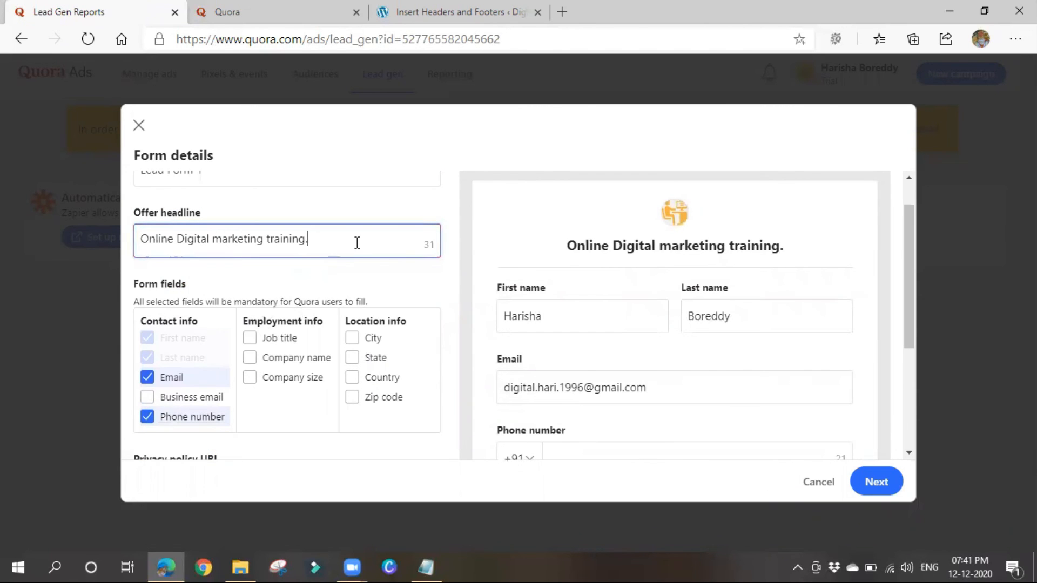
scroll(280, 313, "down", 2)
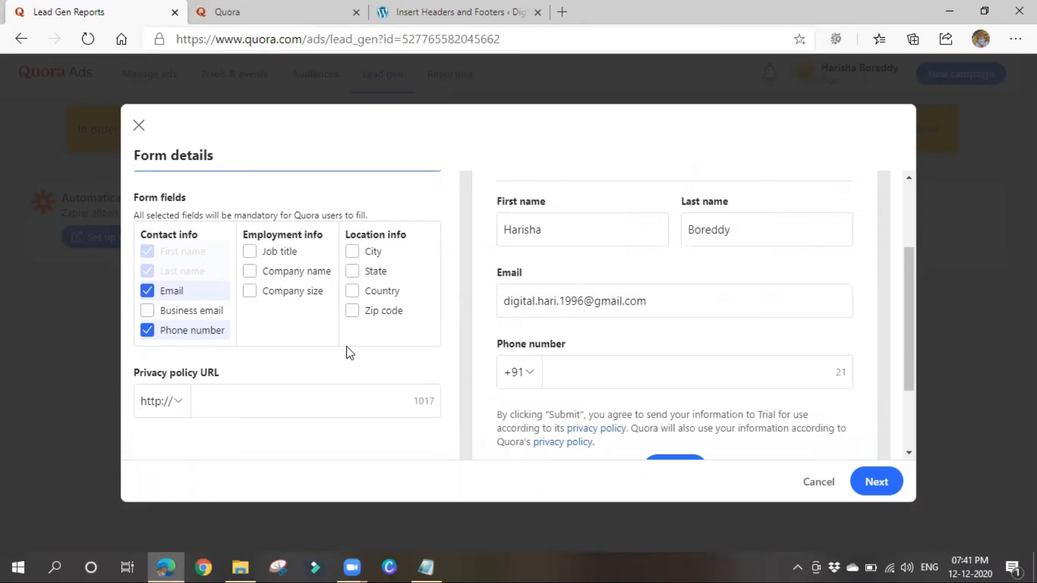
Check how the form looks in the Mobile and Desktop previews.
scroll(344, 351, "down", 1)
left_click(300, 354)
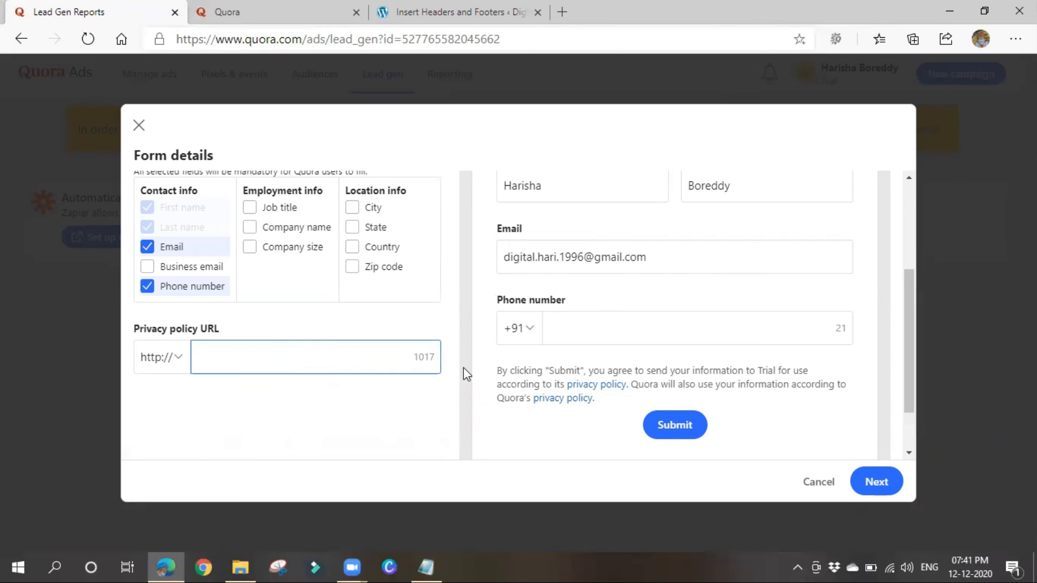
scroll(681, 329, "up", 3)
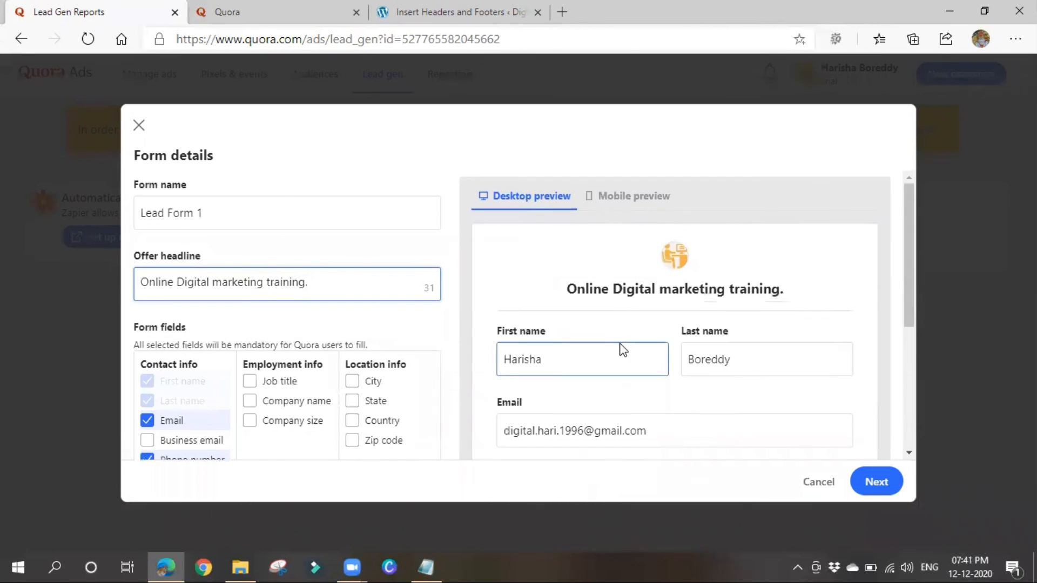
scroll(621, 297, "down", 3)
scroll(609, 455, "up", 3)
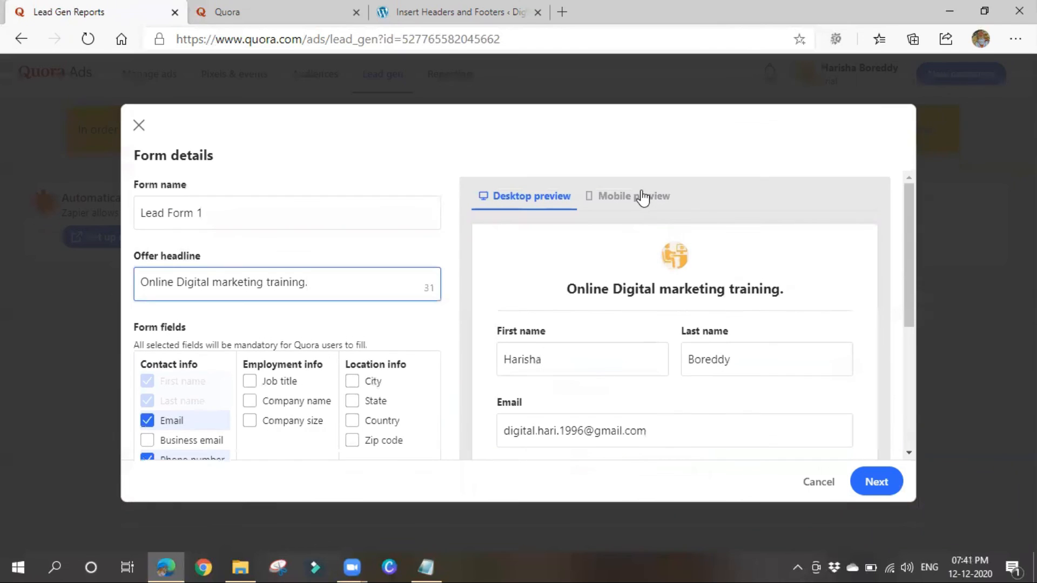
left_click(643, 197)
scroll(671, 347, "down", 3)
scroll(672, 348, "up", 3)
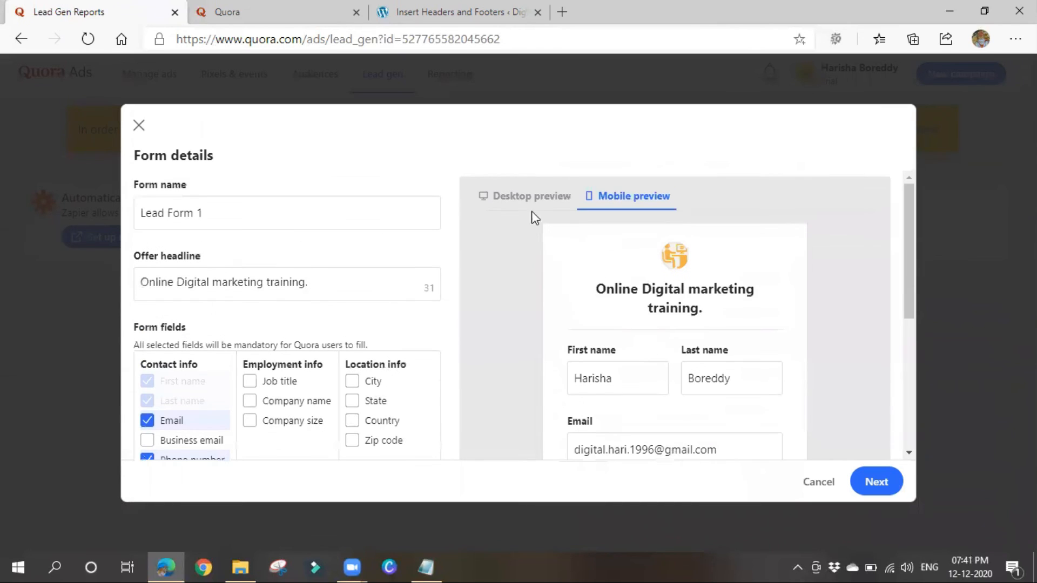
left_click(527, 196)
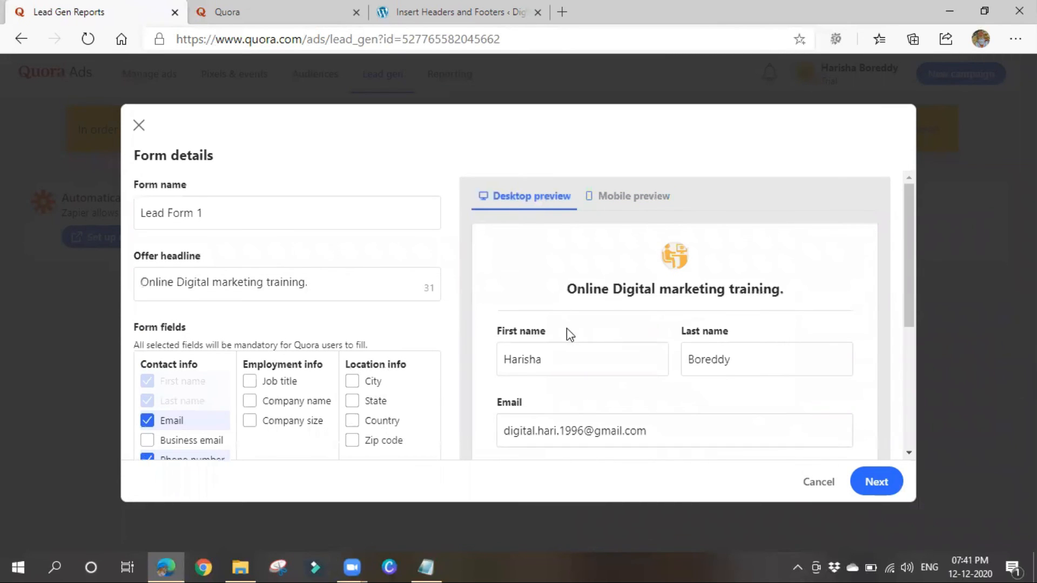
Fill the privacy policy URL with odmt.in/privacy-policy and go to the confirmation message step.
scroll(565, 329, "down", 3)
left_click(243, 356)
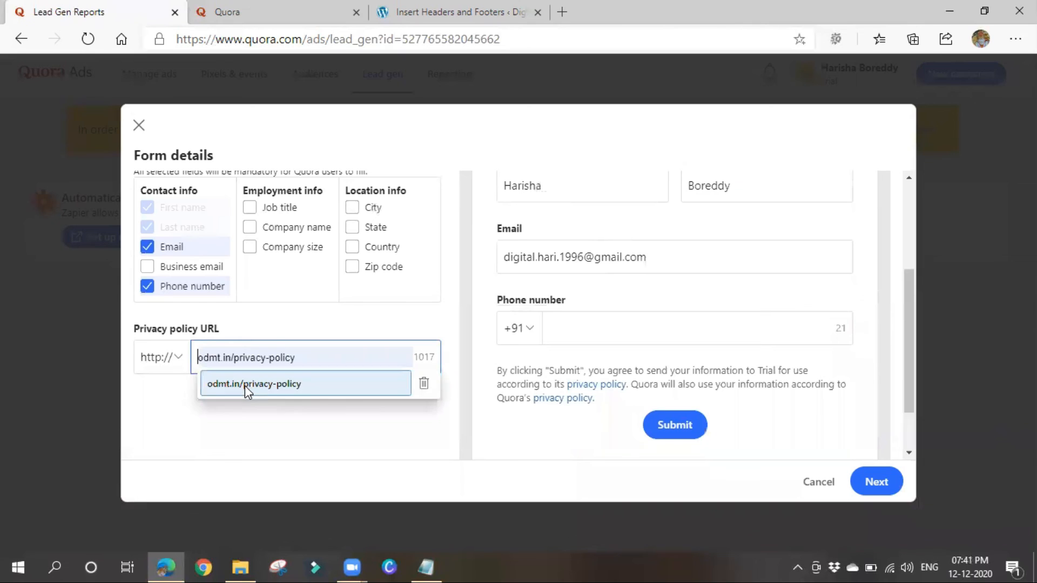
left_click(245, 386)
left_click(882, 480)
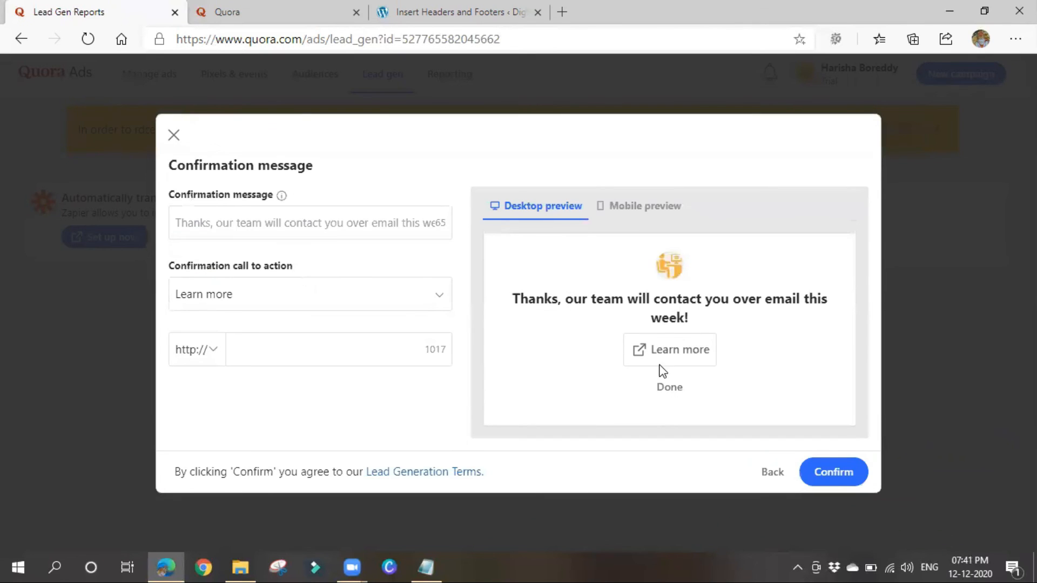
Review the call-to-action choices, leaving Learn more selected for now.
left_click(376, 344)
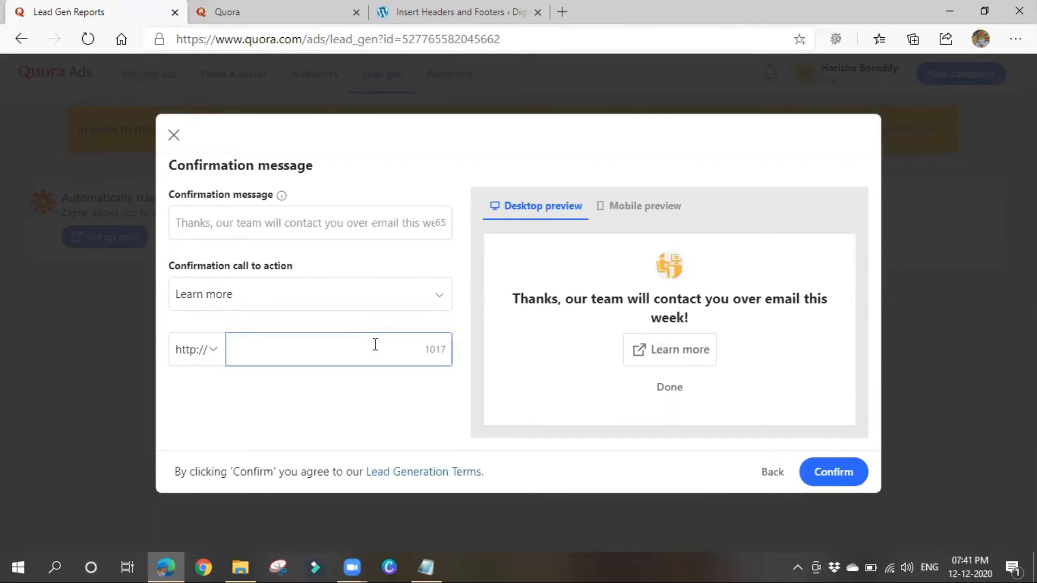
left_click(331, 296)
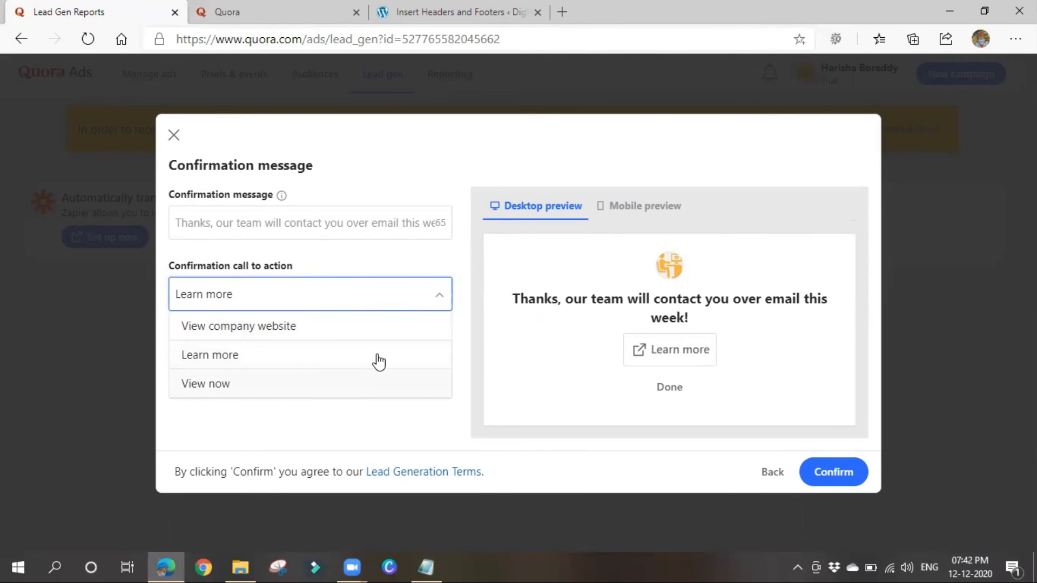
left_click(392, 426)
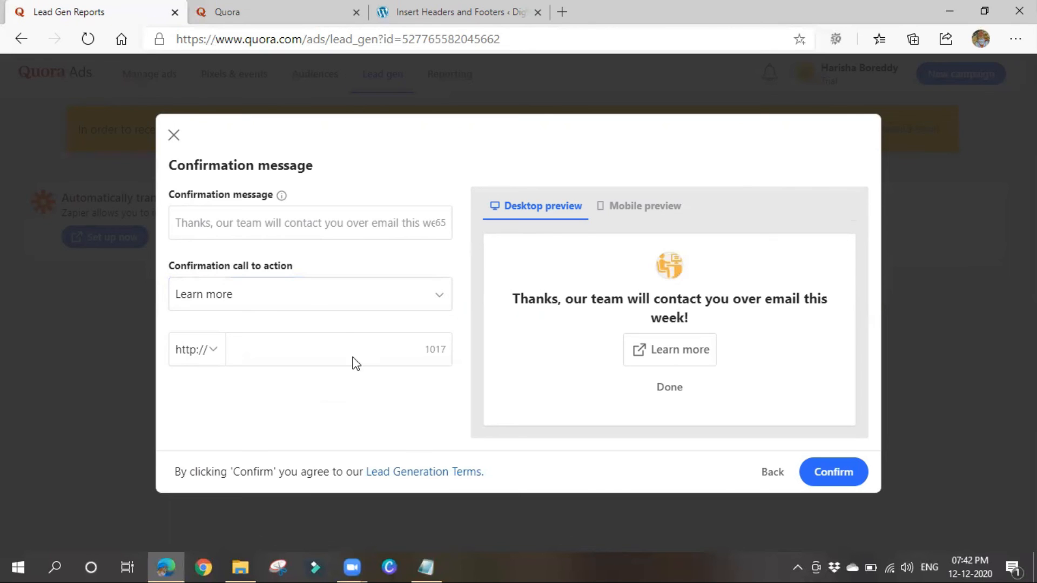
Enter 'Thank You.' as the confirmation message.
left_click(305, 217)
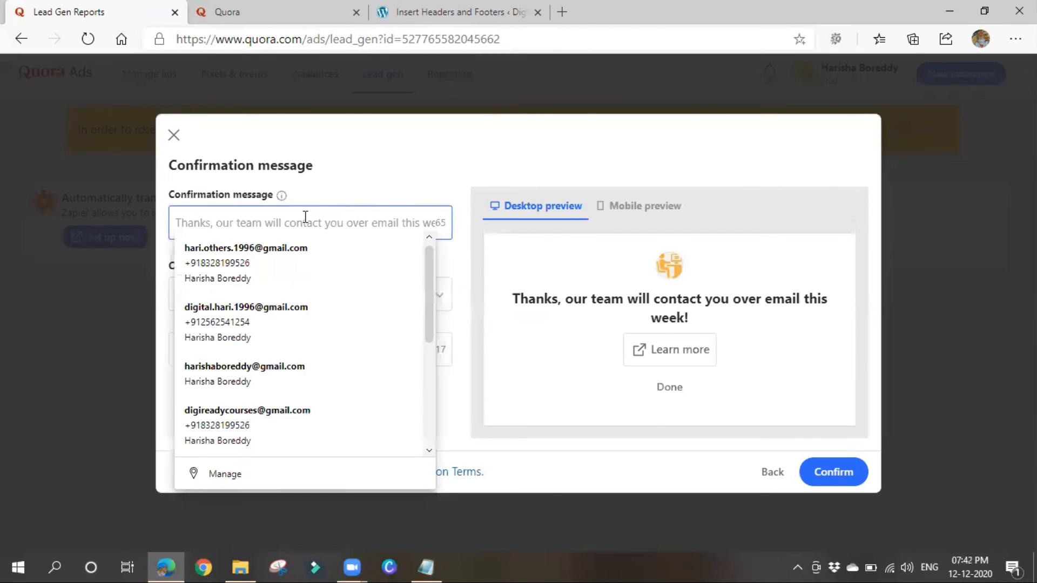
left_click(545, 381)
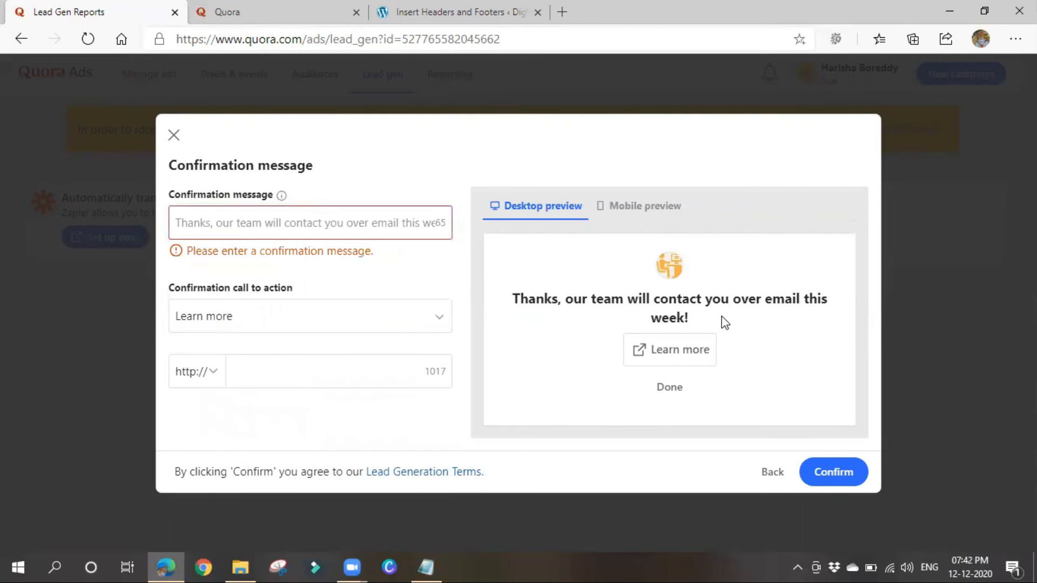
left_click(267, 219)
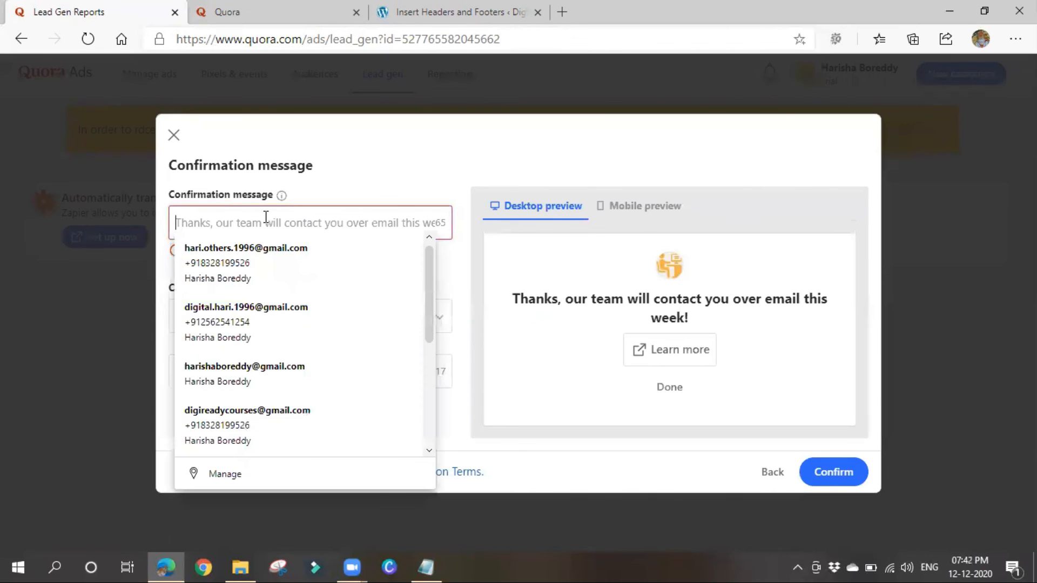
type("Than")
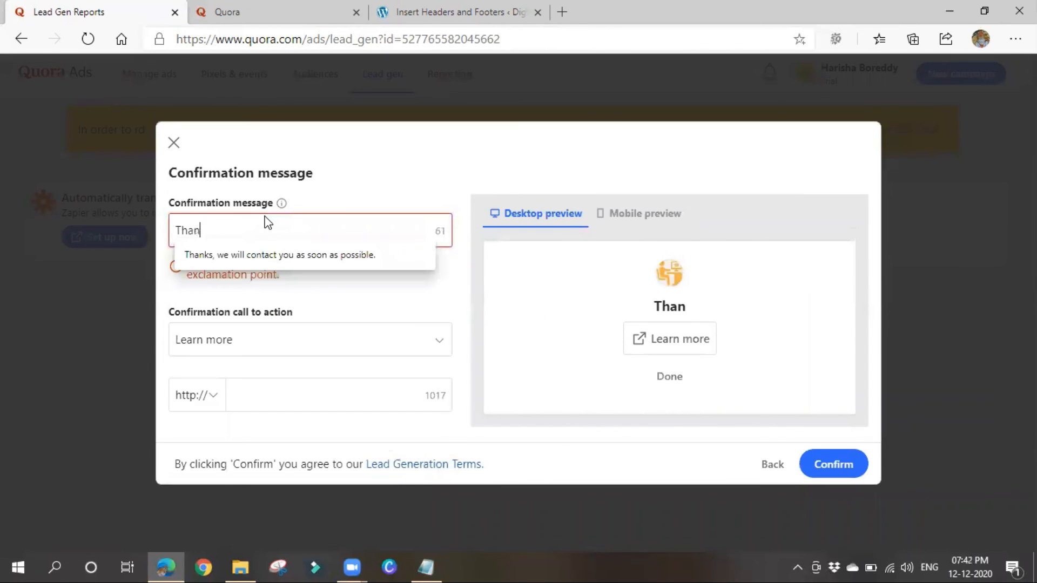
type("k You")
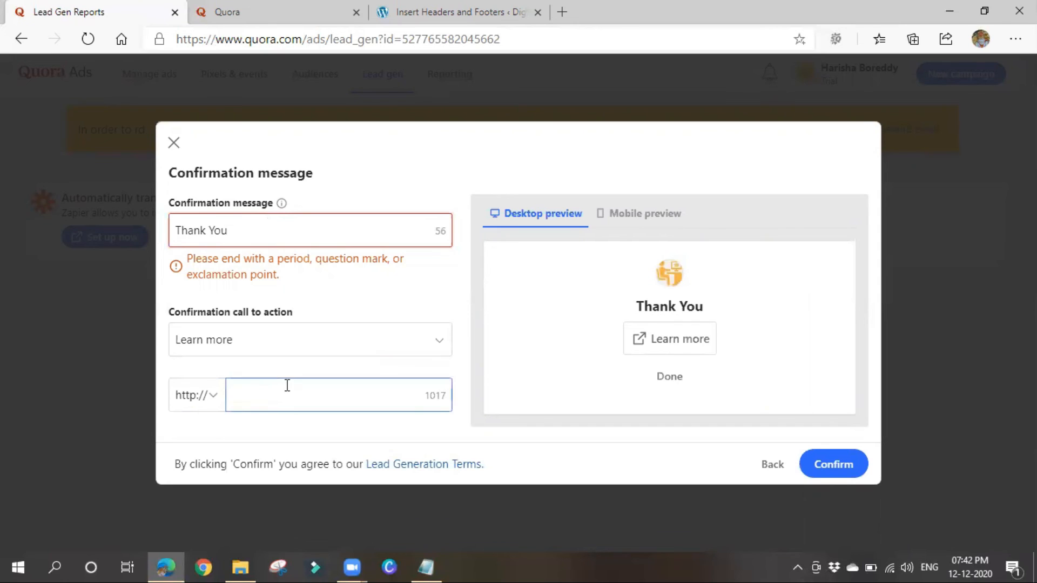
type(".")
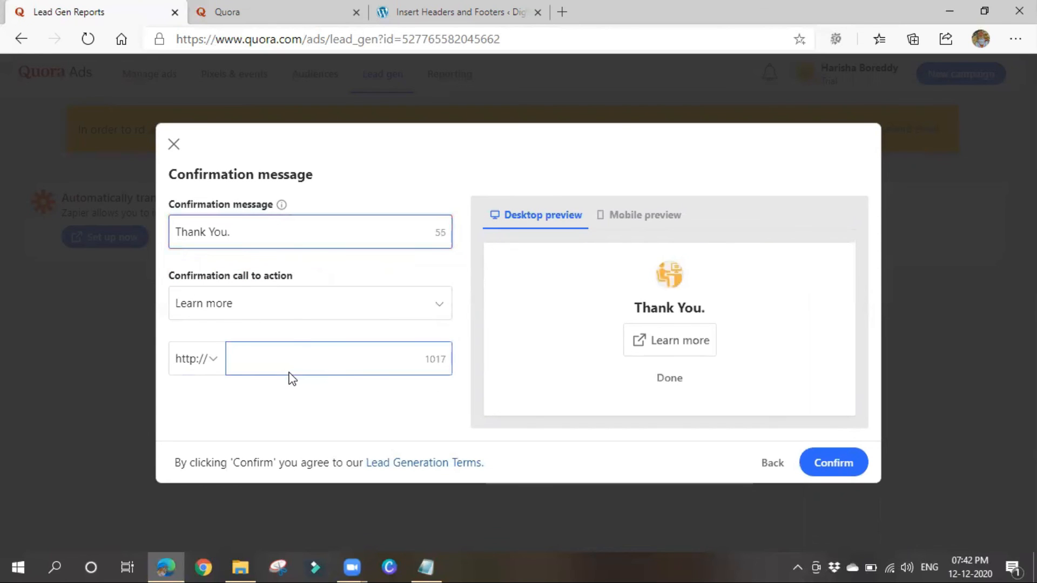
left_click(296, 316)
left_click(302, 335)
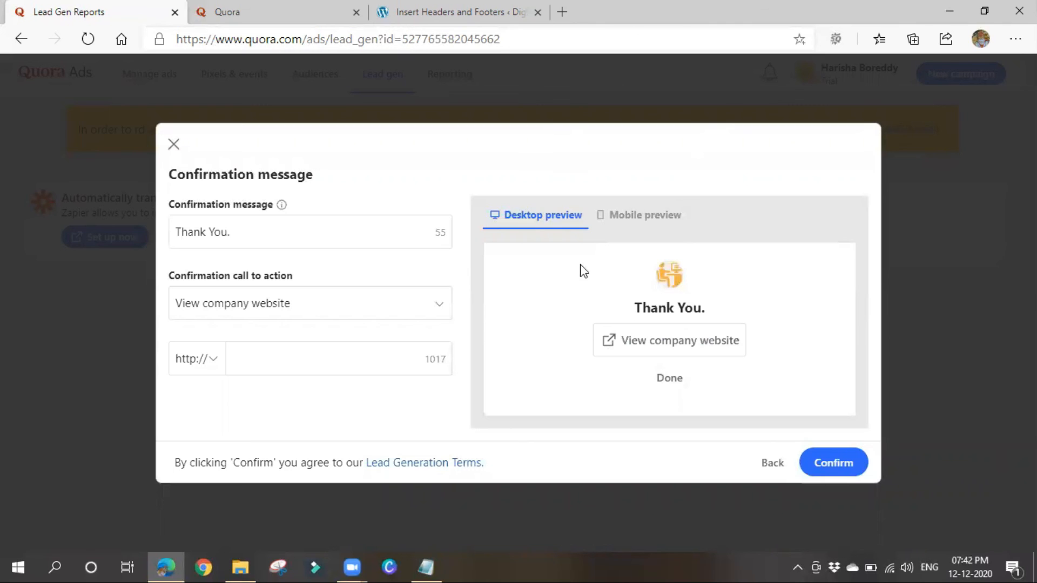
left_click(283, 358)
left_click(283, 358)
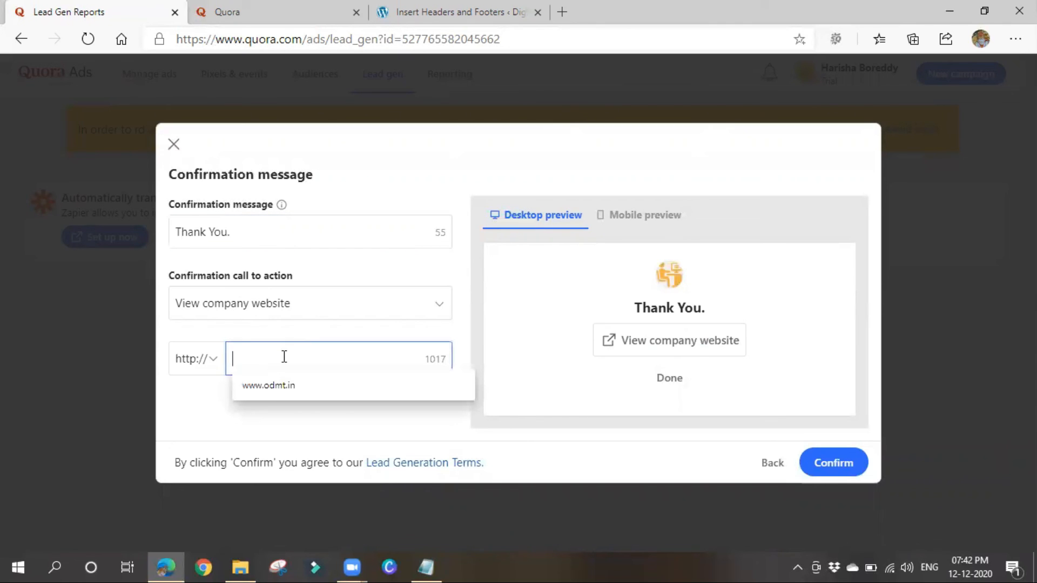
left_click(273, 384)
left_click(846, 458)
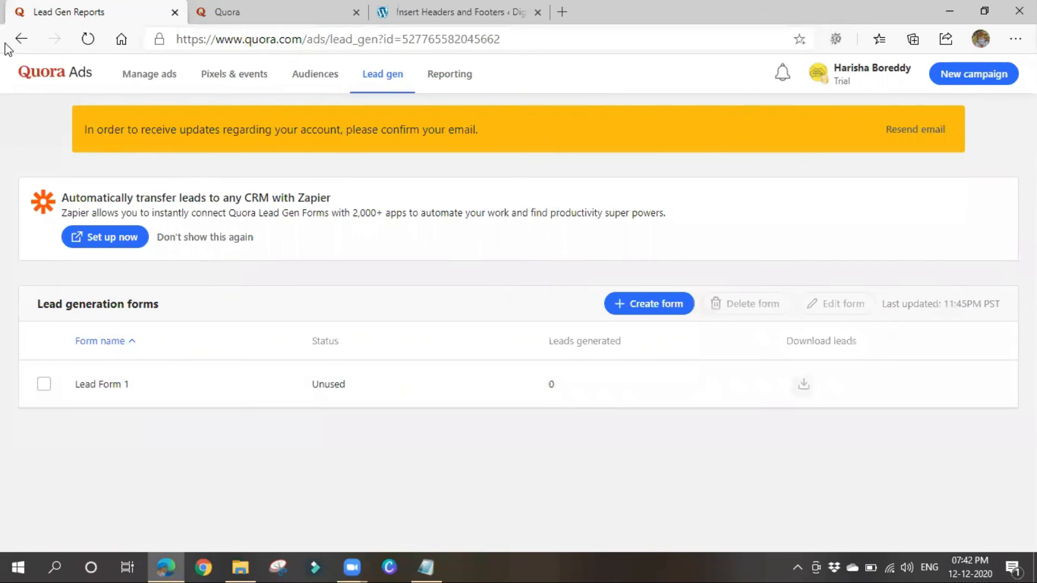
Start a new campaign from the ads dashboard with the Lead generation objective.
left_click(56, 72)
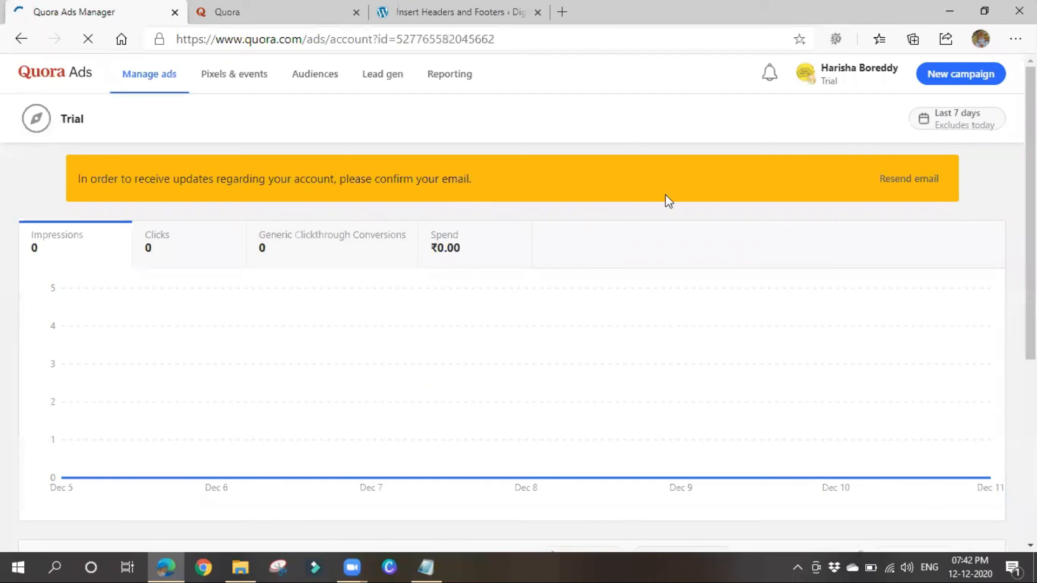
left_click(940, 74)
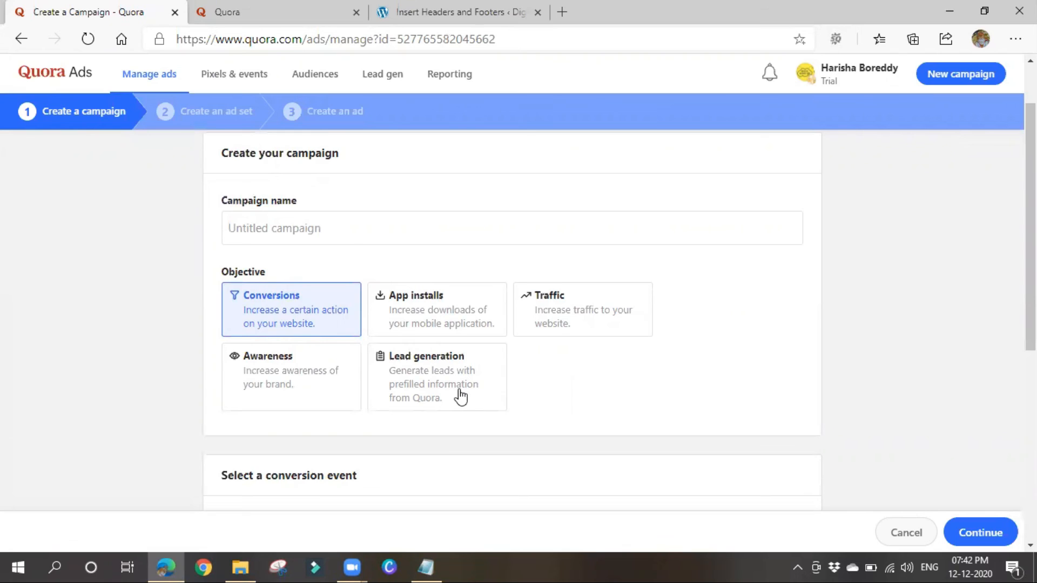
left_click(460, 397)
Name the campaign 'Lead Gen 1' with a 1000 daily maximum budget and continue.
left_click(314, 228)
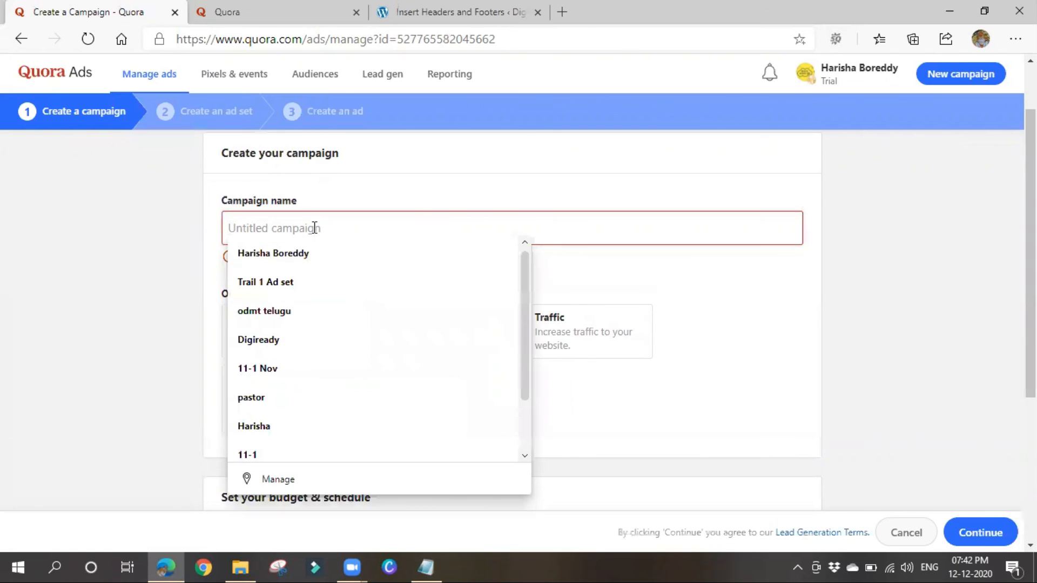
type("Lead Gen 1")
scroll(349, 351, "down", 3)
left_click(356, 407)
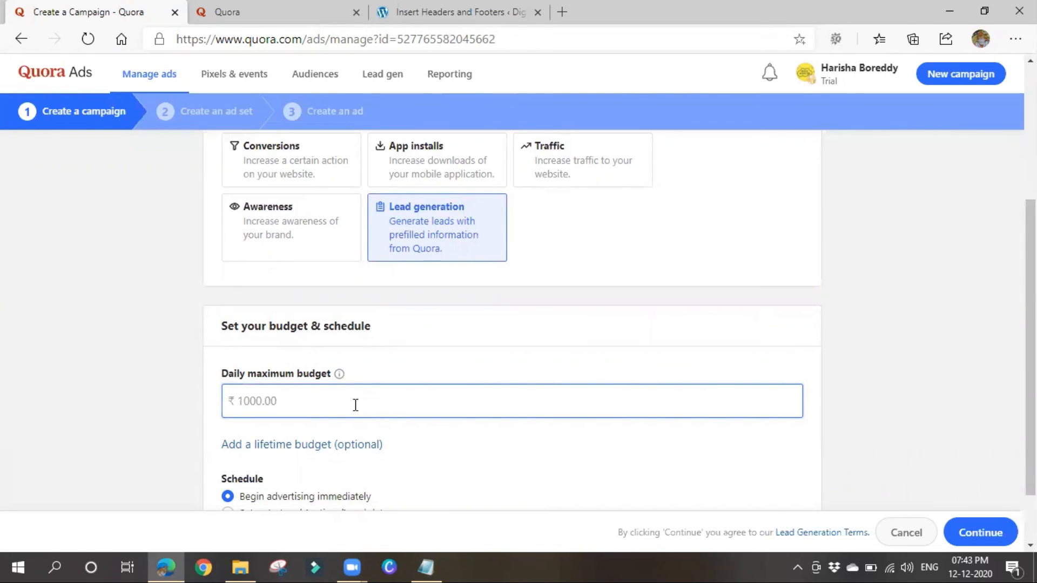
type("1000")
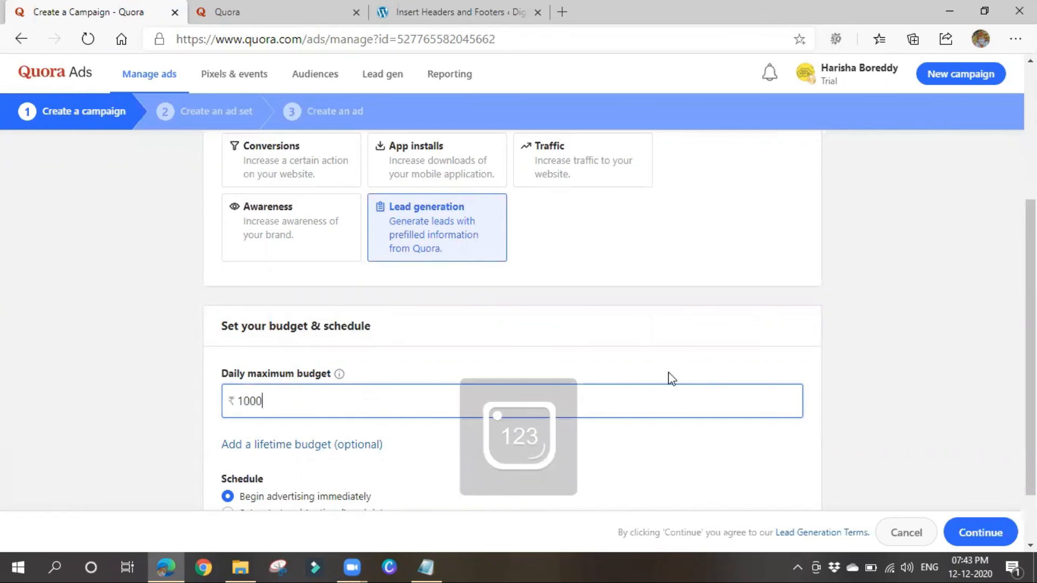
scroll(669, 378, "down", 1)
left_click(980, 528)
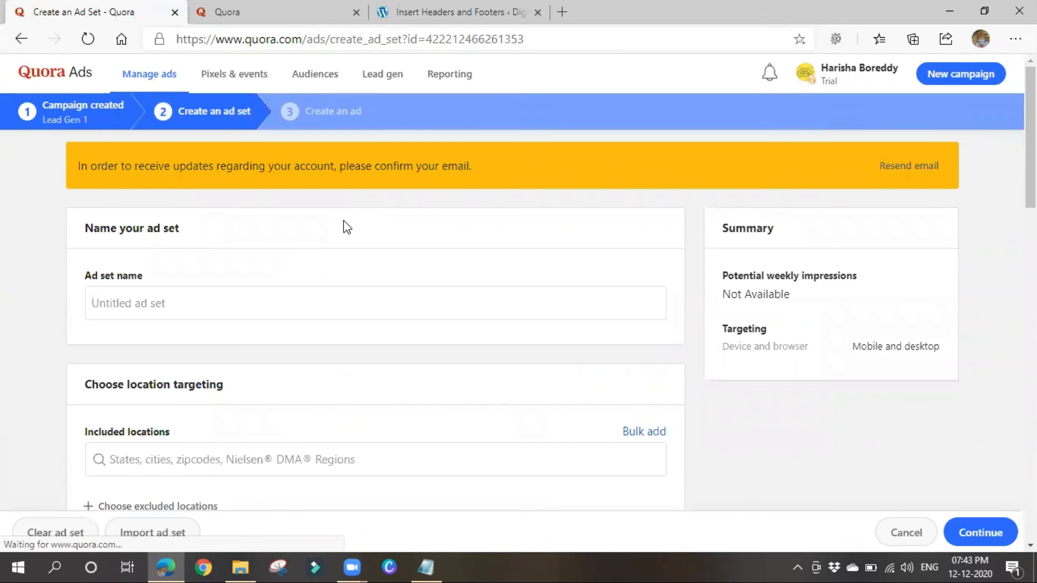
Name the ad set 'Lead adset', glance over targeting, and switch to the Quora home feed.
left_click(153, 300)
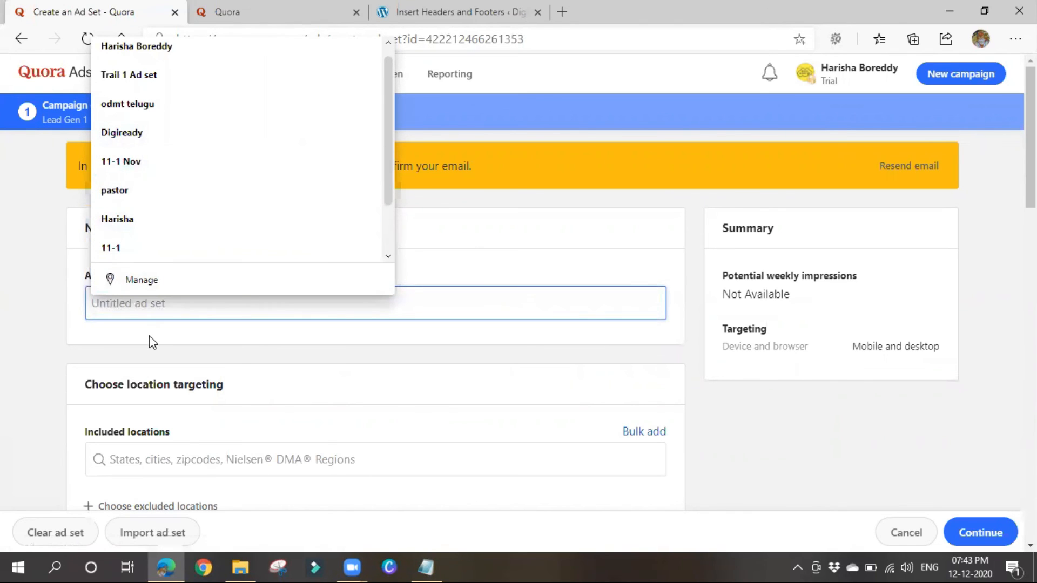
type("Lead ")
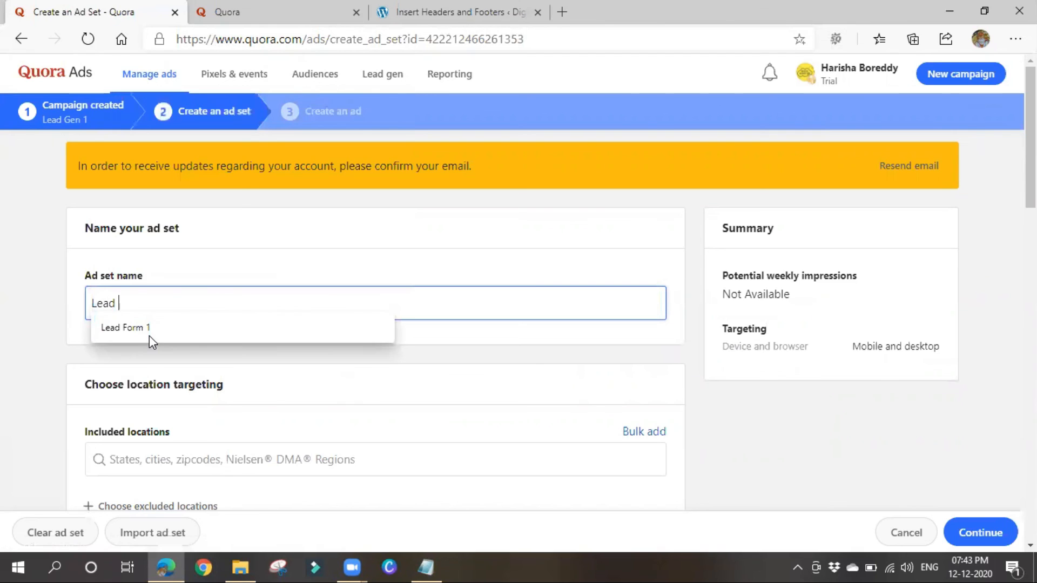
type("adset")
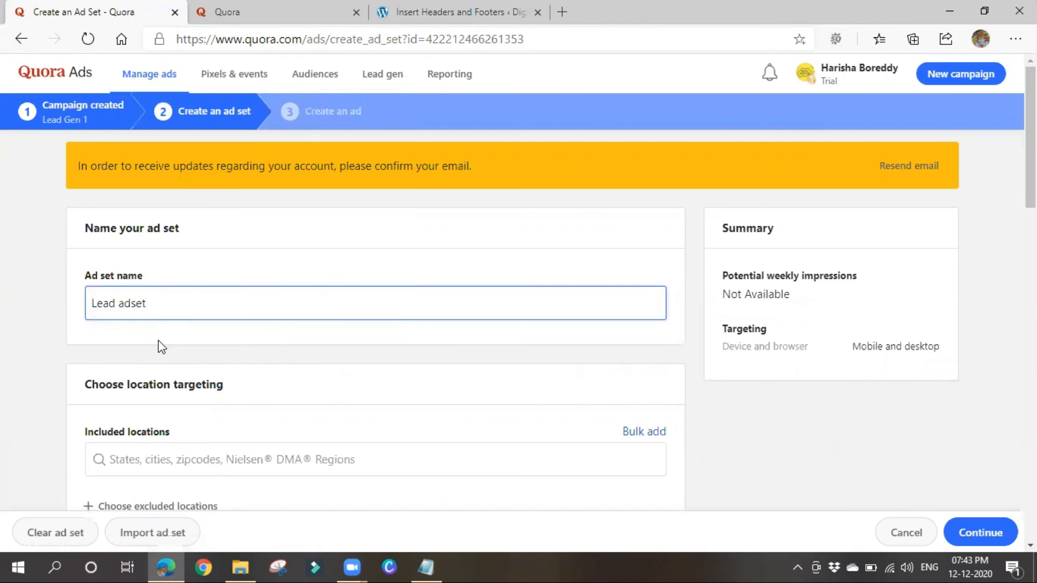
scroll(160, 346, "down", 5)
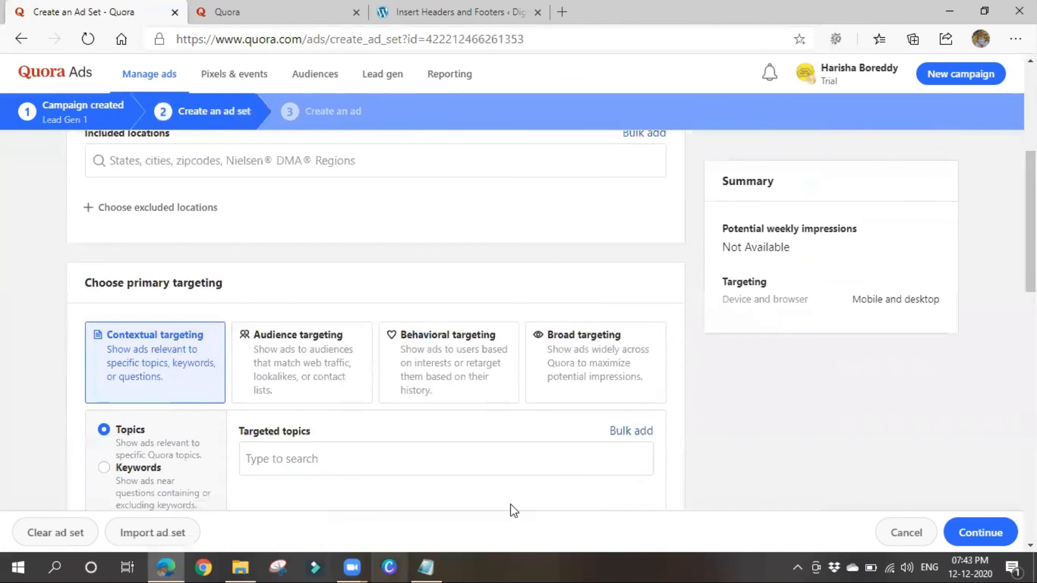
scroll(283, 235, "up", 3)
scroll(293, 301, "down", 5)
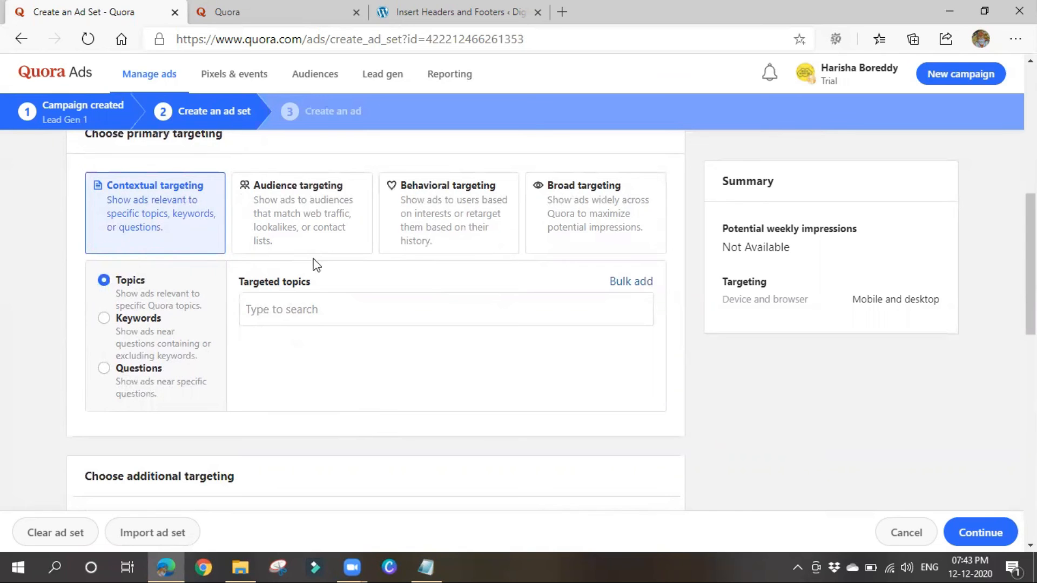
left_click(261, 16)
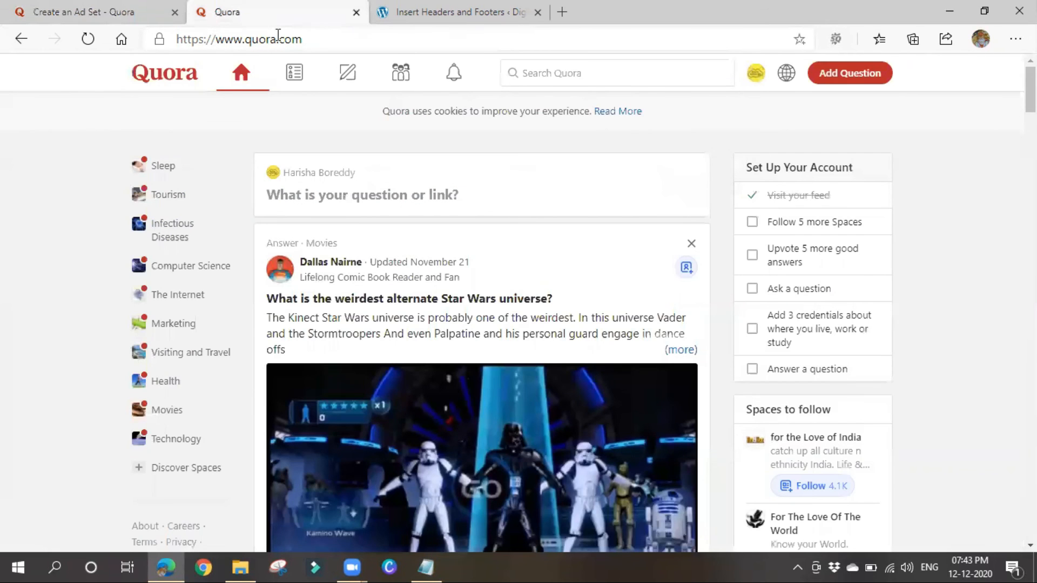
Scroll the Quora feed to view a sponsored ad, then return to the ad set setup.
scroll(438, 384, "down", 1)
scroll(437, 384, "down", 12)
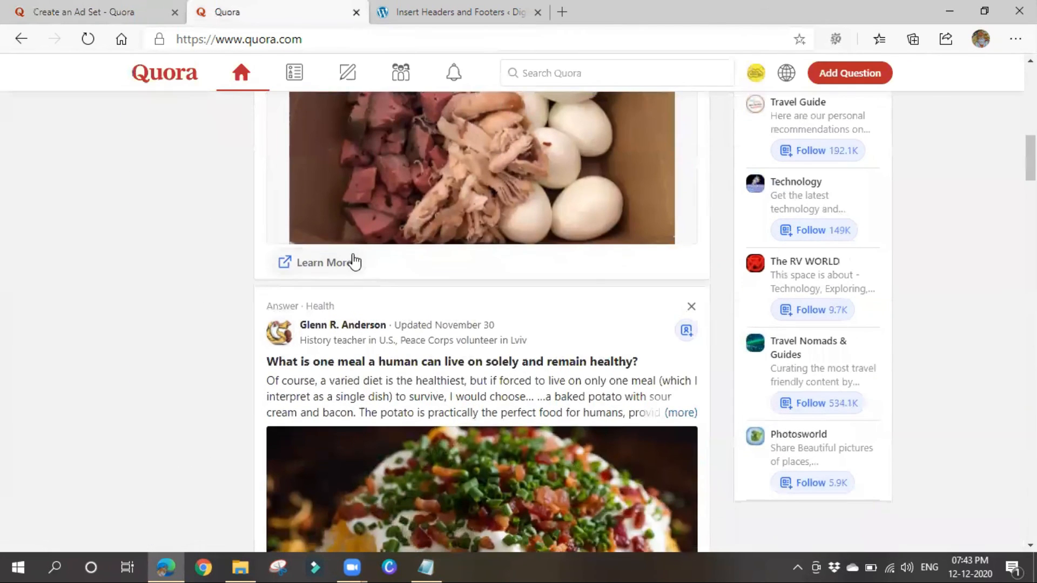
scroll(400, 351, "up", 5)
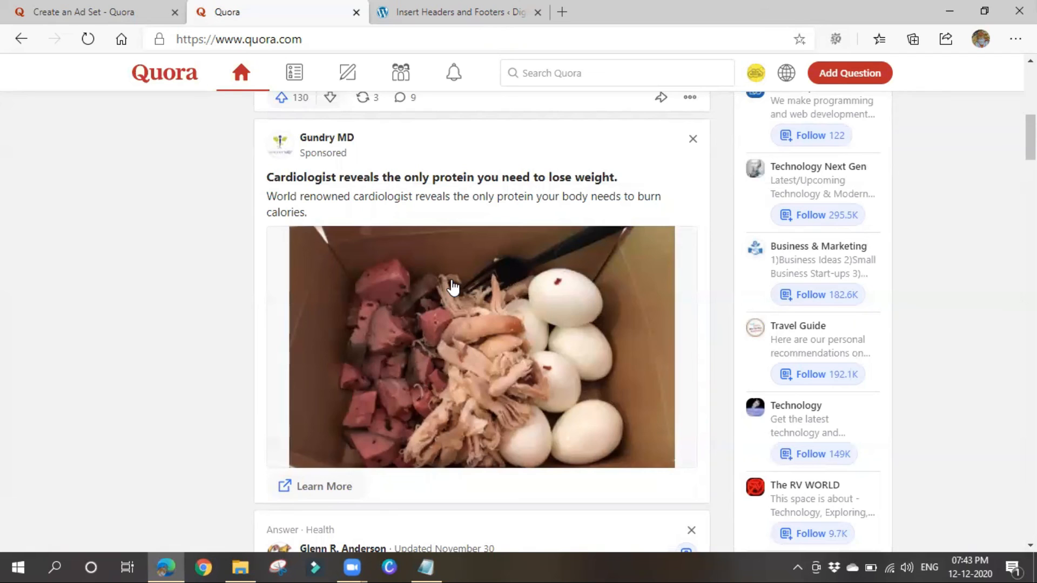
scroll(545, 296, "down", 1)
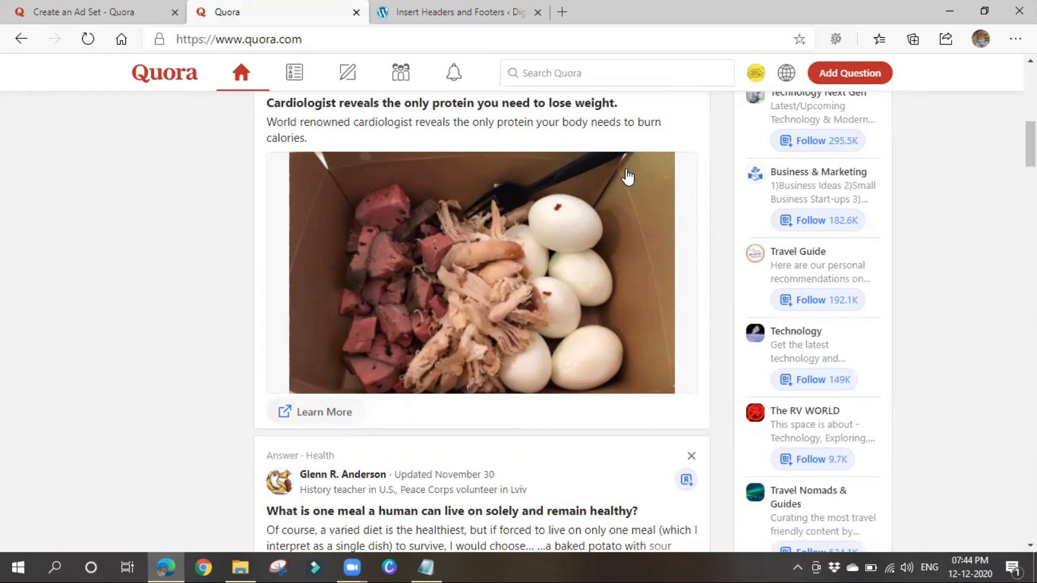
left_click(149, 6)
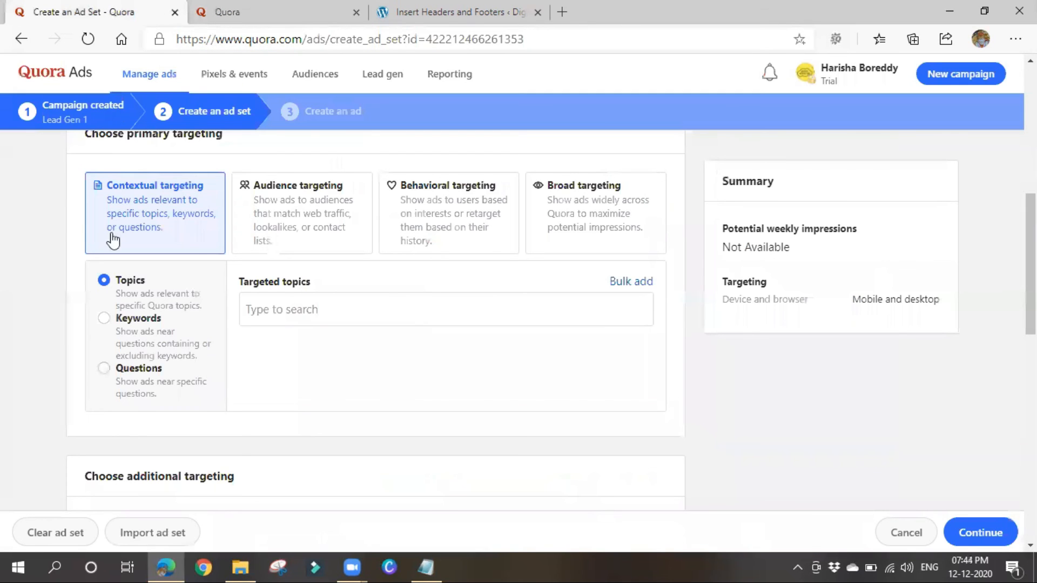
Enter a cost-per-click bid of 10 and attempt to save the ad set.
scroll(227, 332, "down", 10)
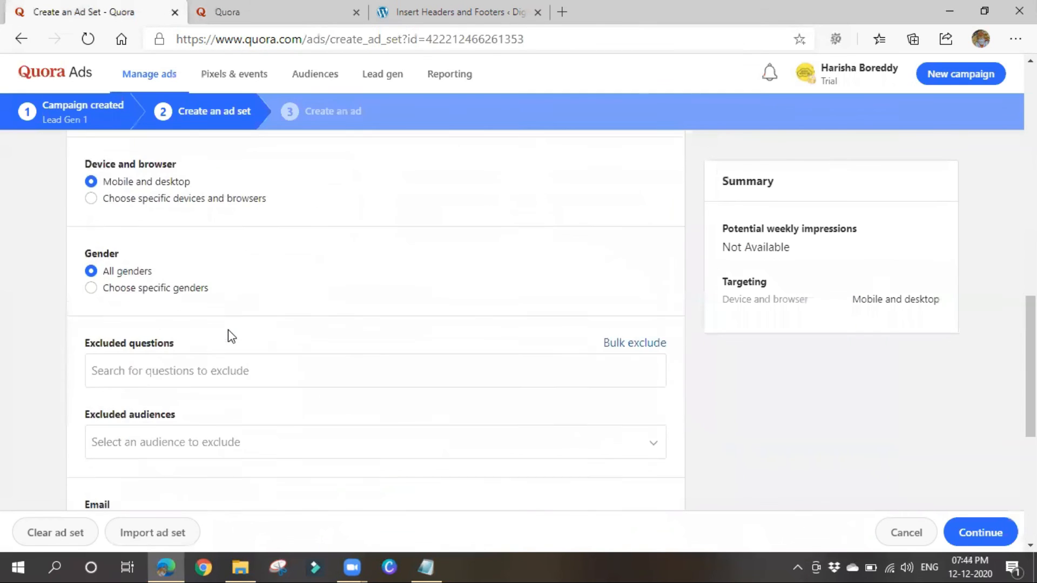
scroll(228, 331, "down", 4)
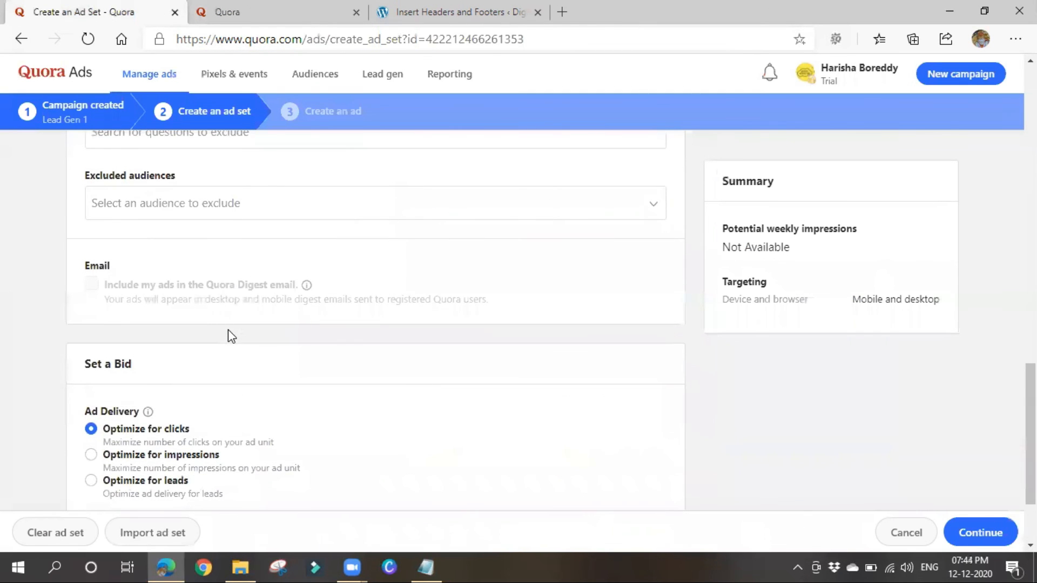
scroll(228, 330, "down", 2)
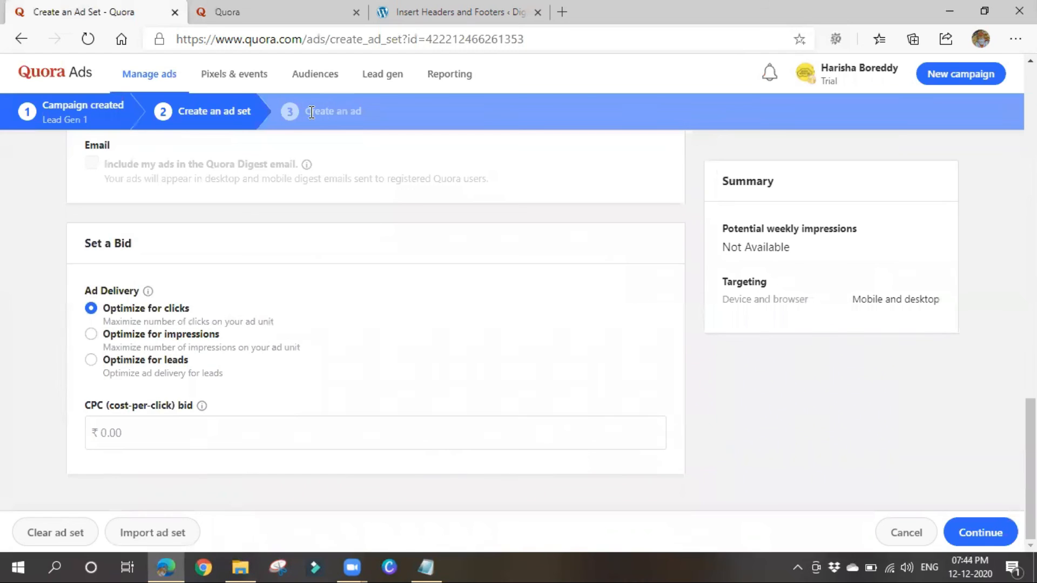
left_click(126, 435)
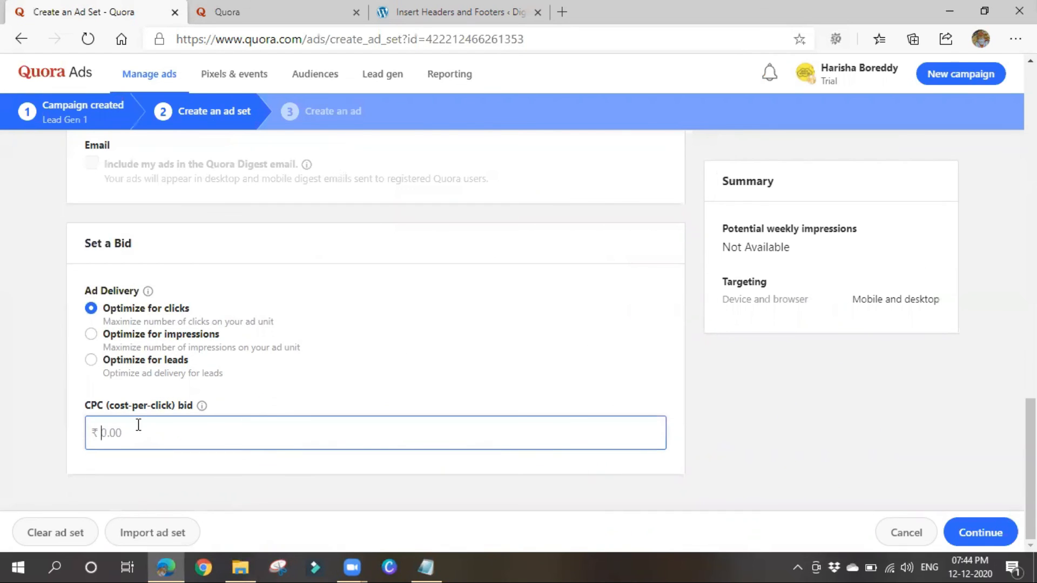
type("10")
left_click(980, 532)
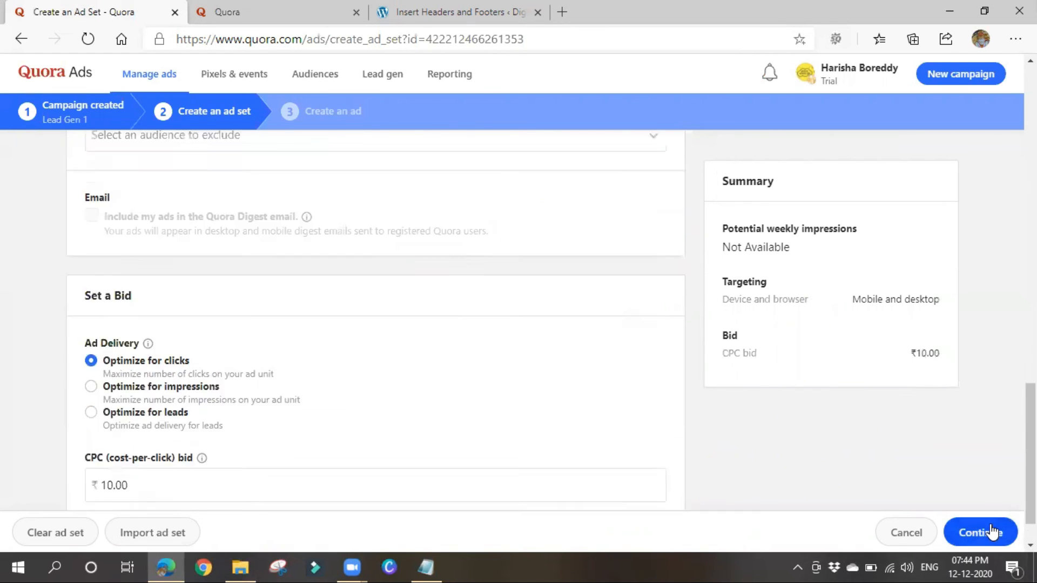
Switch the ad set to Broad targeting after the missing-topic error and continue.
scroll(222, 222, "up", 5)
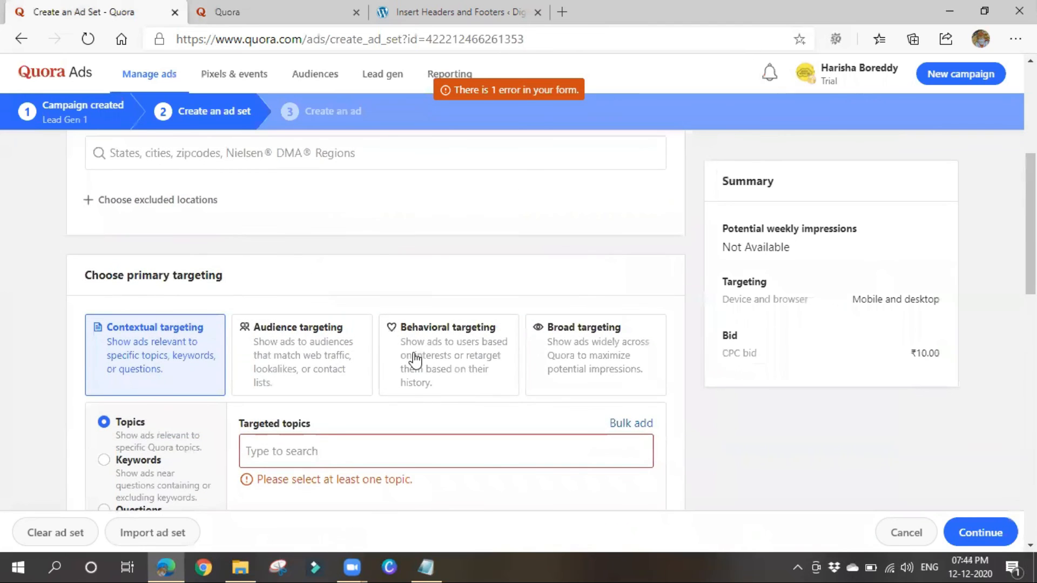
left_click(432, 358)
left_click(581, 366)
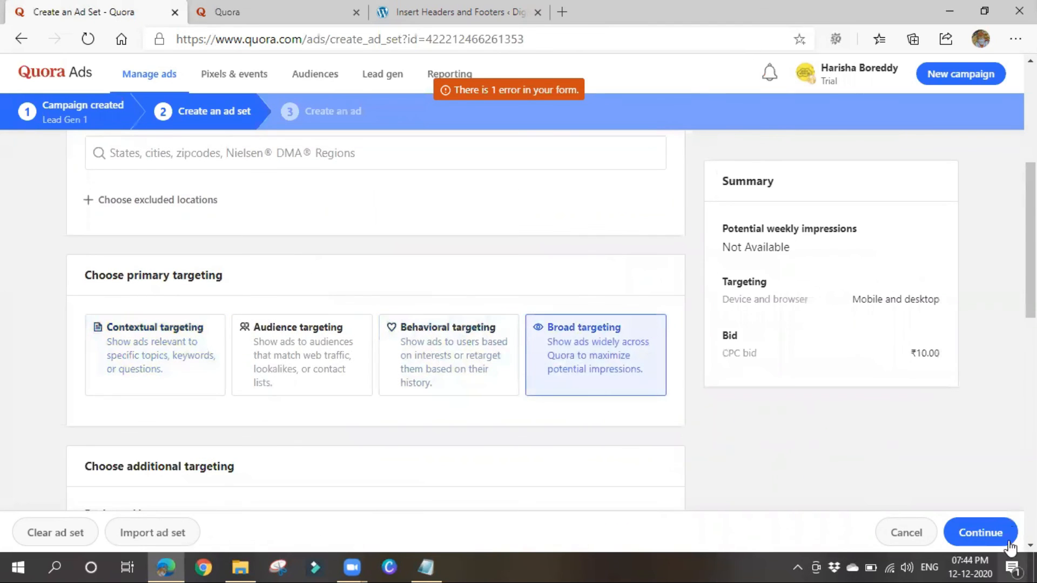
left_click(1005, 520)
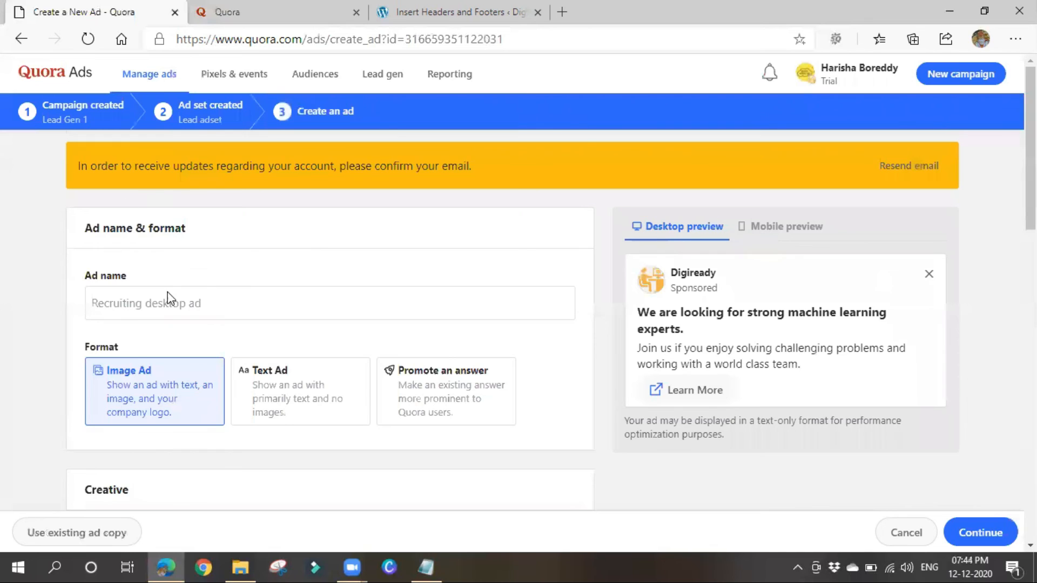
left_click(208, 310)
scroll(210, 311, "down", 2)
scroll(210, 313, "down", 8)
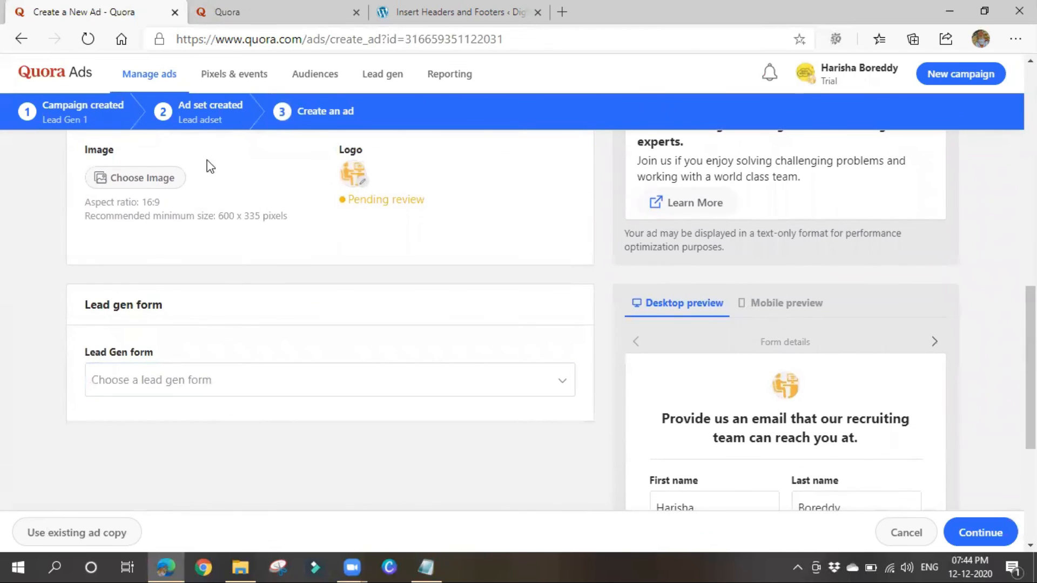
left_click(264, 395)
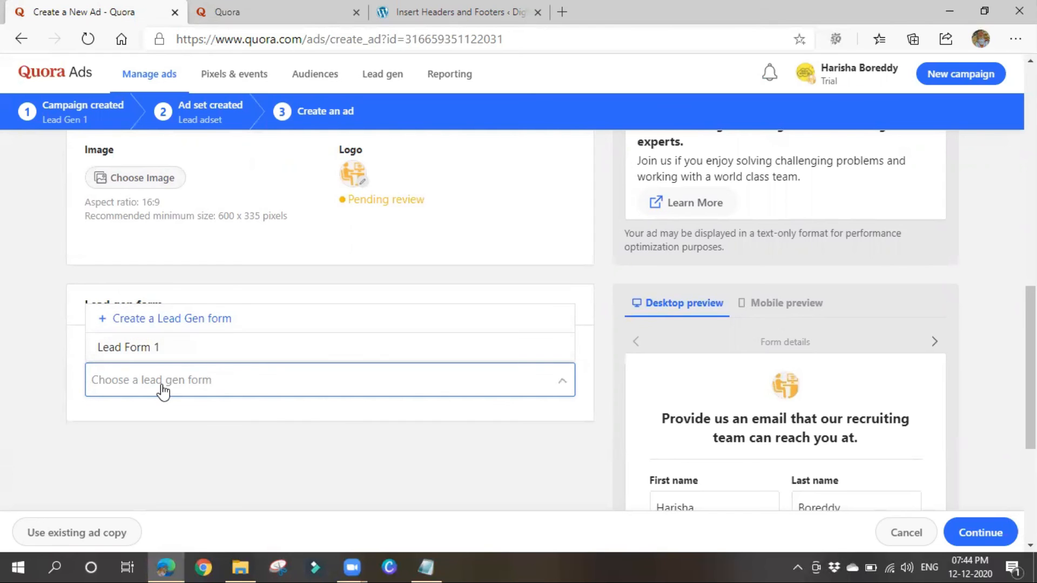
left_click(194, 410)
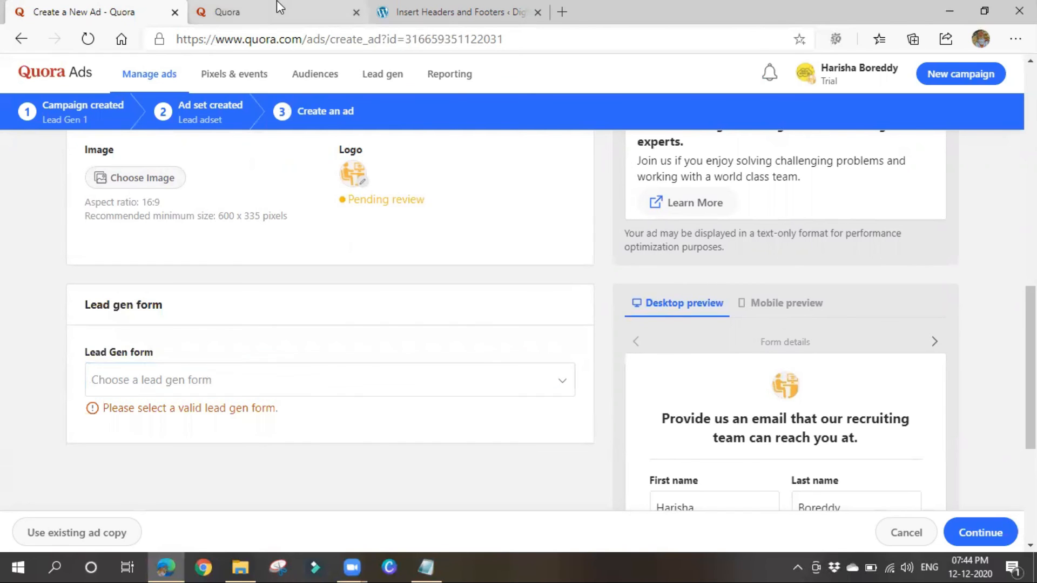
left_click(278, 11)
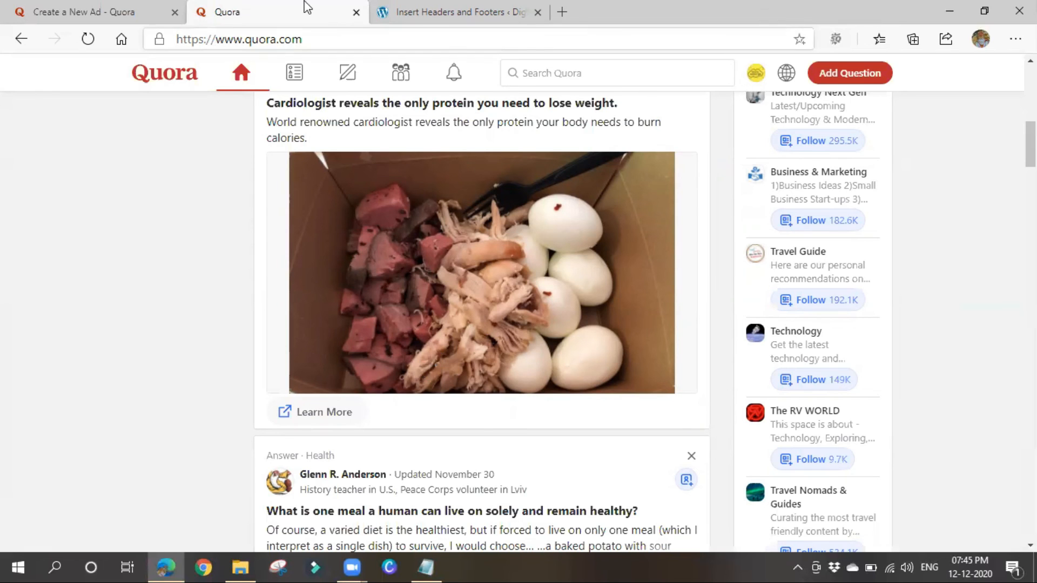
left_click(127, 11)
scroll(373, 434, "up", 4)
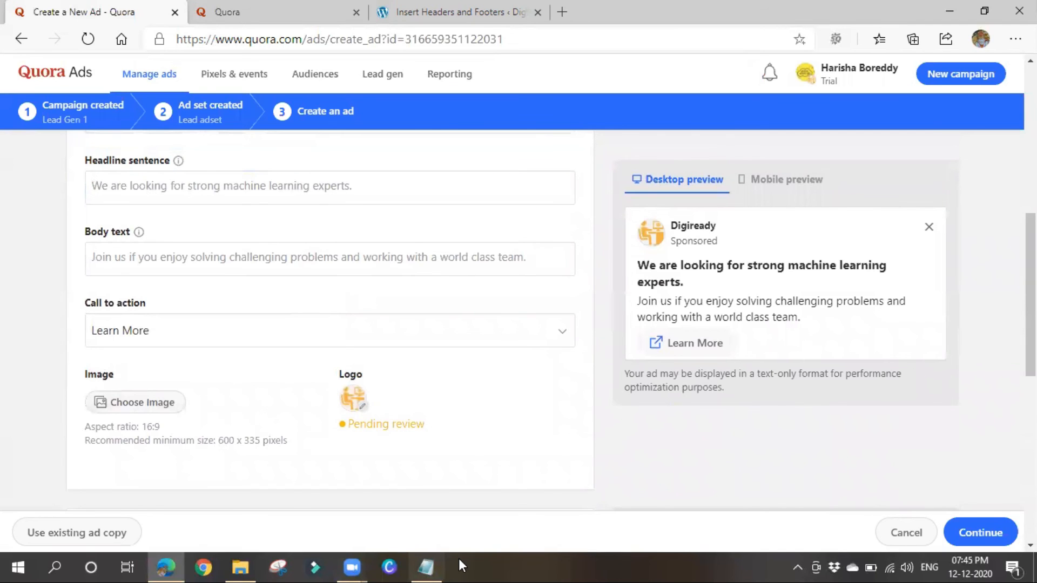
Cancel the unfinished Lead Gen 1 ad without picking a lead form, confirming the discard.
scroll(181, 320, "down", 5)
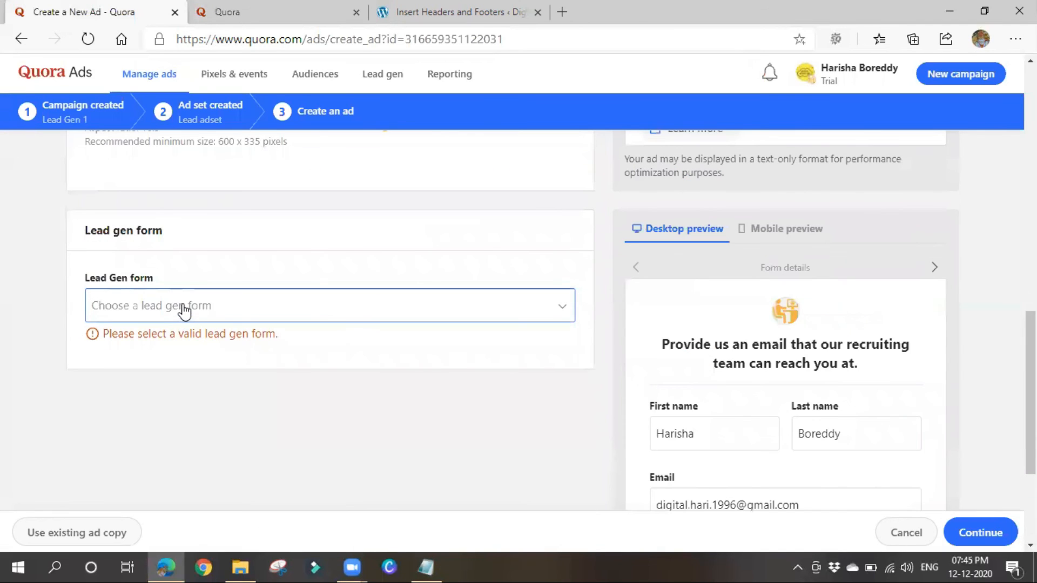
left_click(182, 312)
left_click(180, 416)
scroll(183, 420, "up", 4)
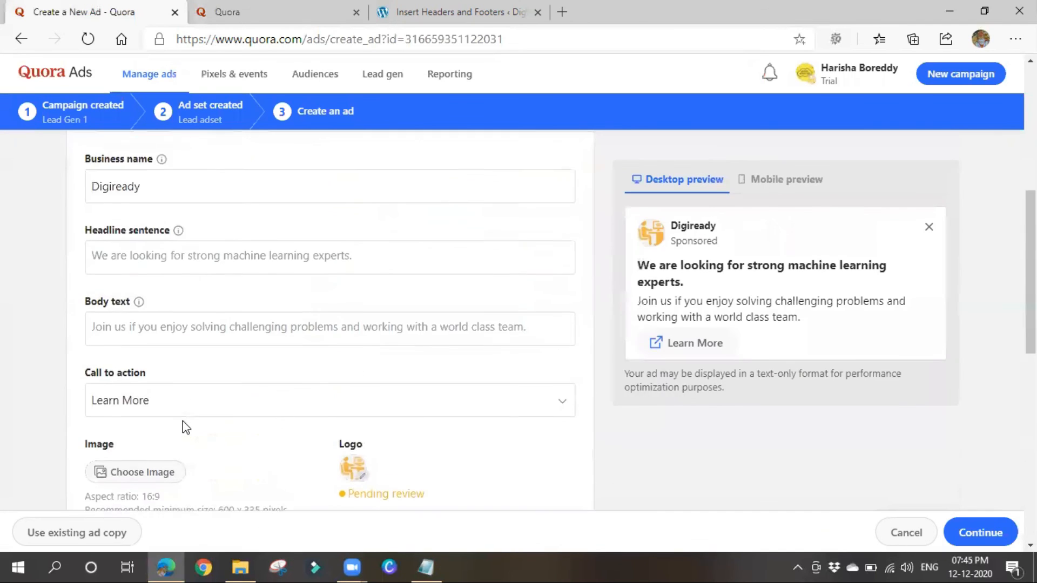
scroll(183, 420, "up", 6)
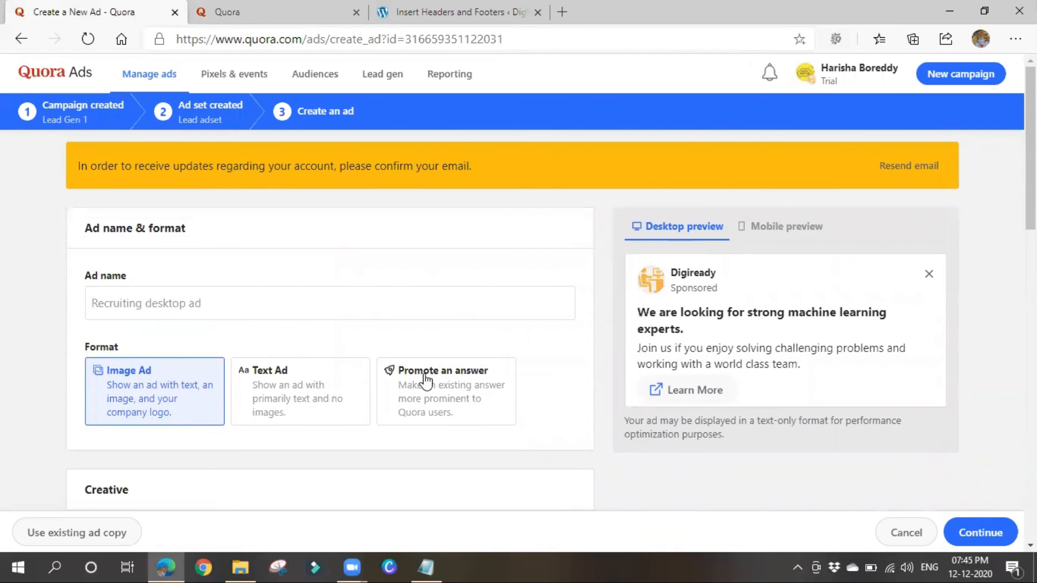
left_click(912, 534)
left_click(720, 450)
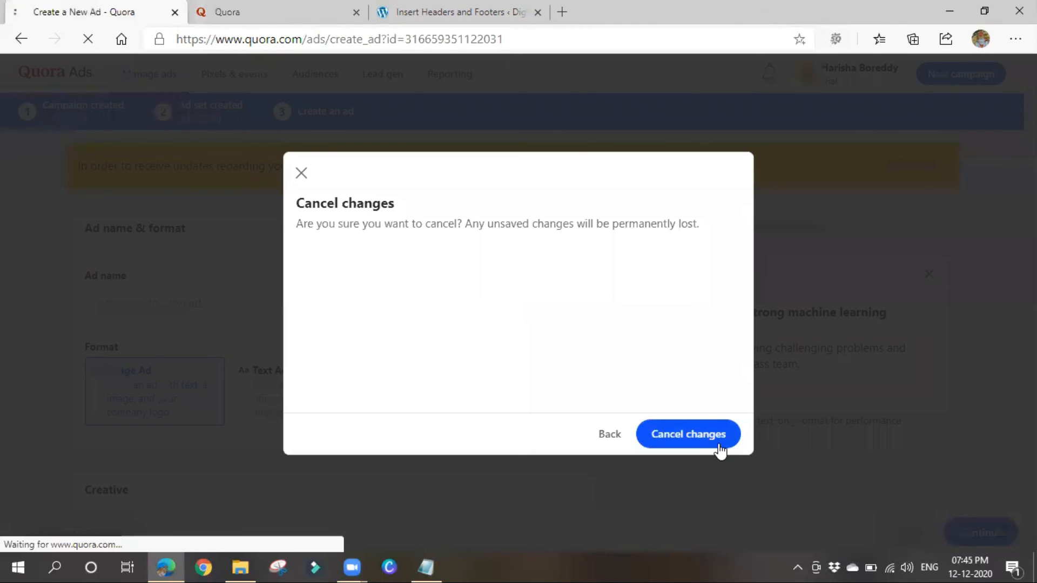